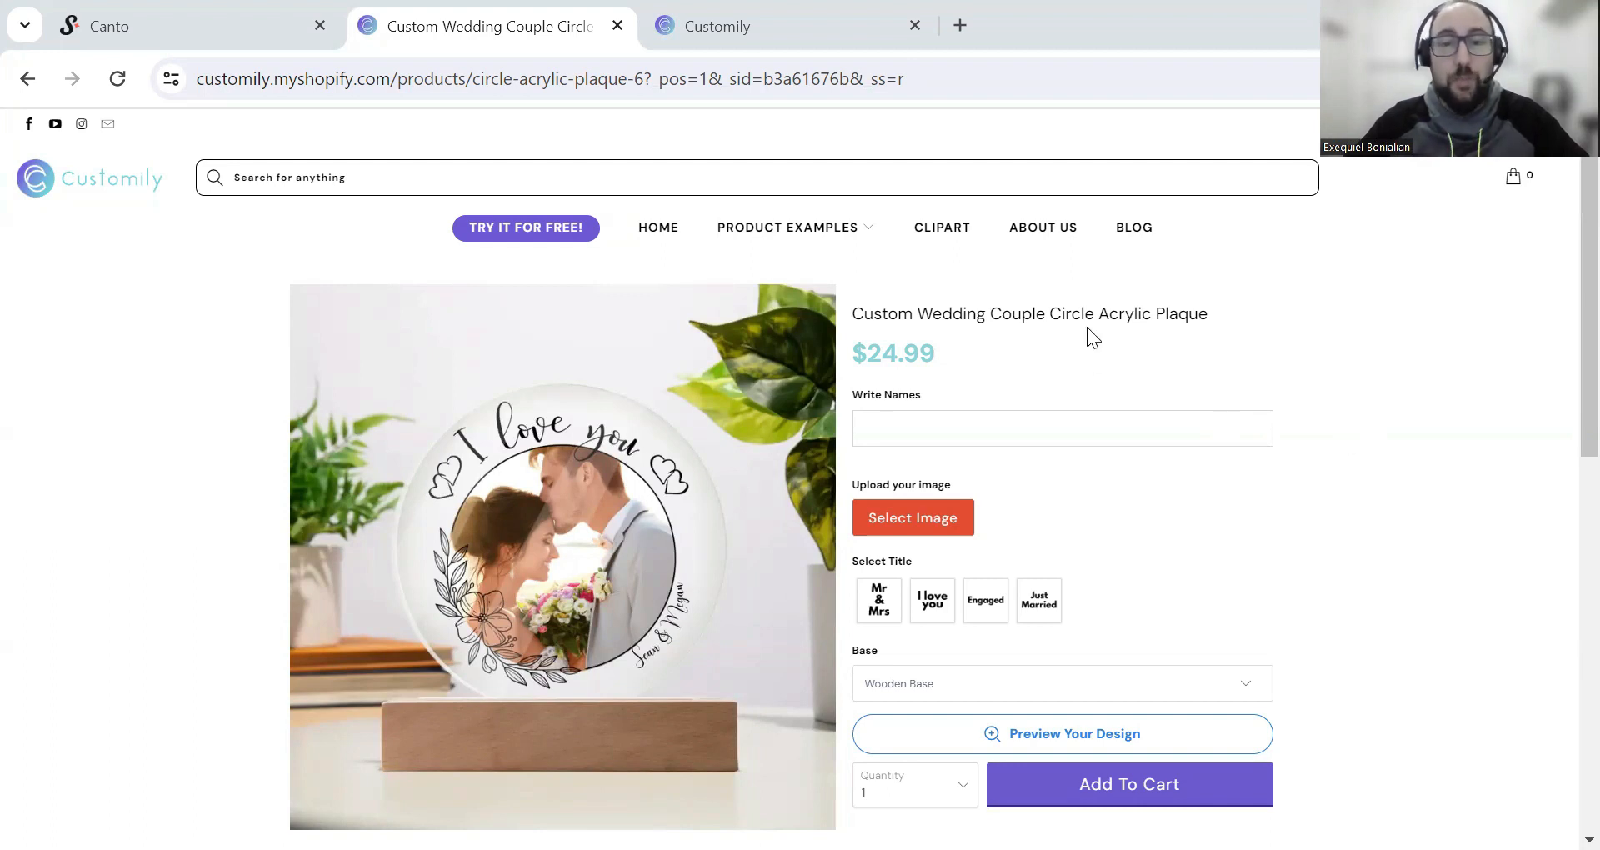
- Upload the couple's wedding photo to the plaque, then resize and reposition it inside the circle
left_click(923, 528)
left_click(432, 521)
left_click(709, 805)
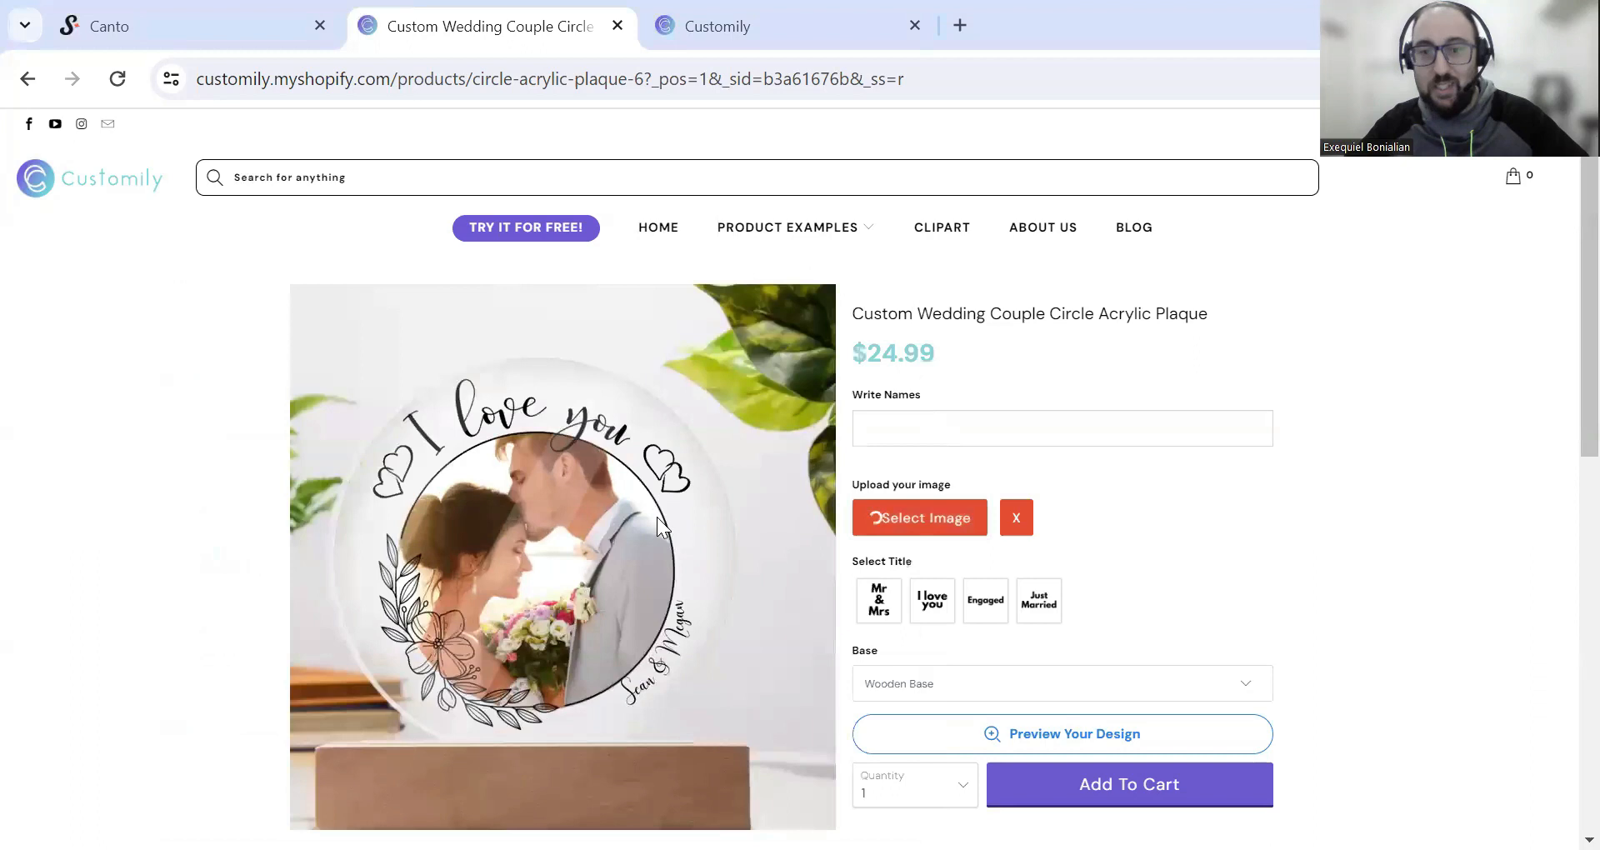
left_click(613, 492)
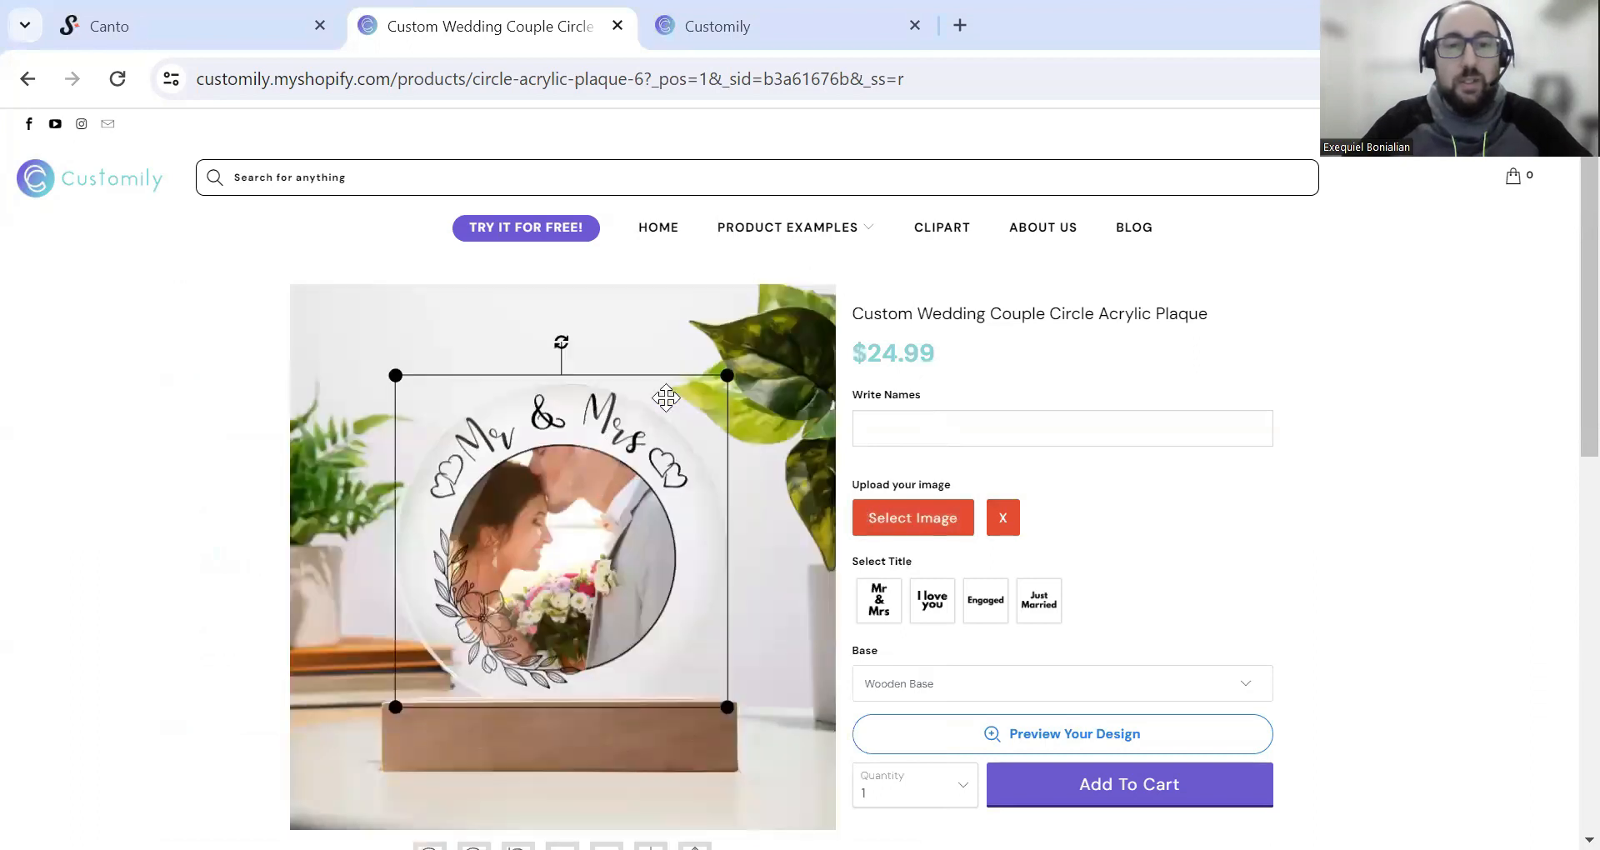
left_click_drag(723, 372, 690, 412)
left_click_drag(581, 515, 583, 529)
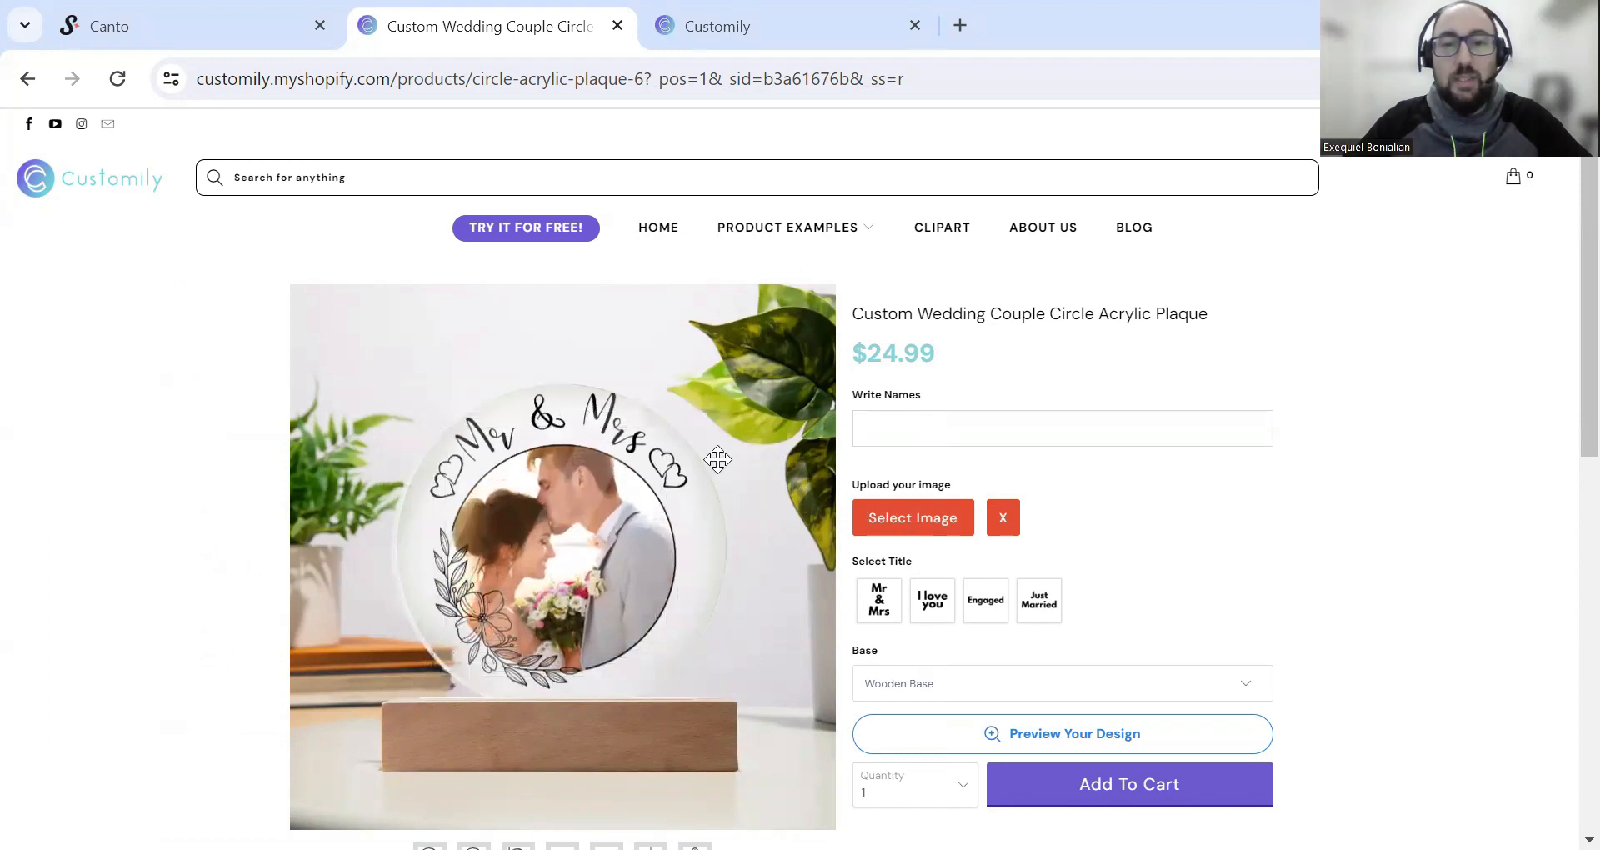
- Fill in the couple's names, try the "I love you" and "Engaged" titles, and settle on "Just Married"
left_click(915, 417)
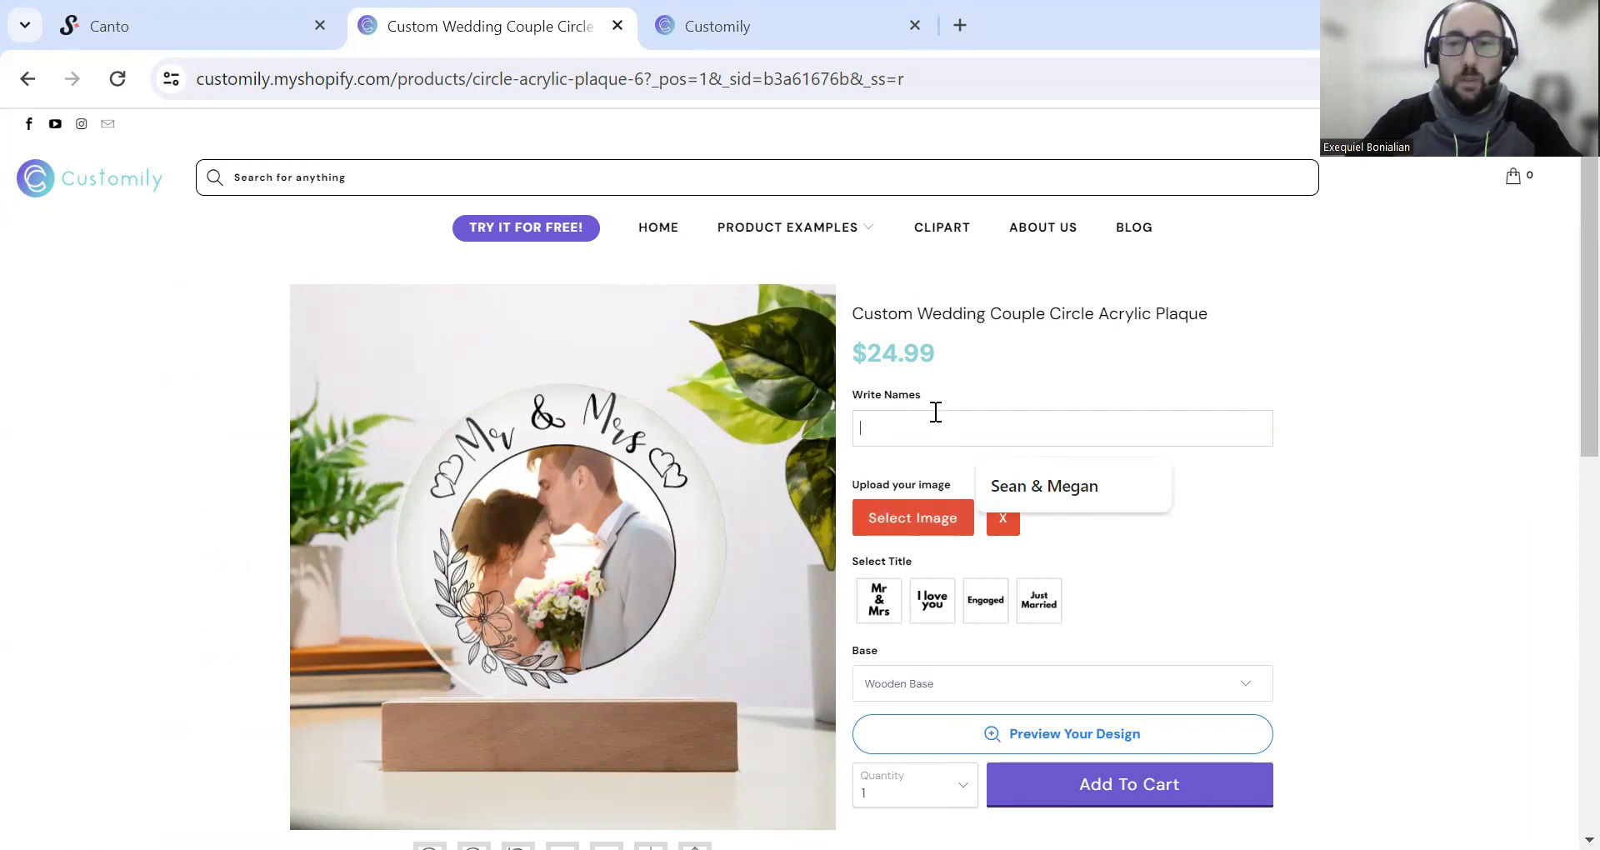
left_click(1066, 477)
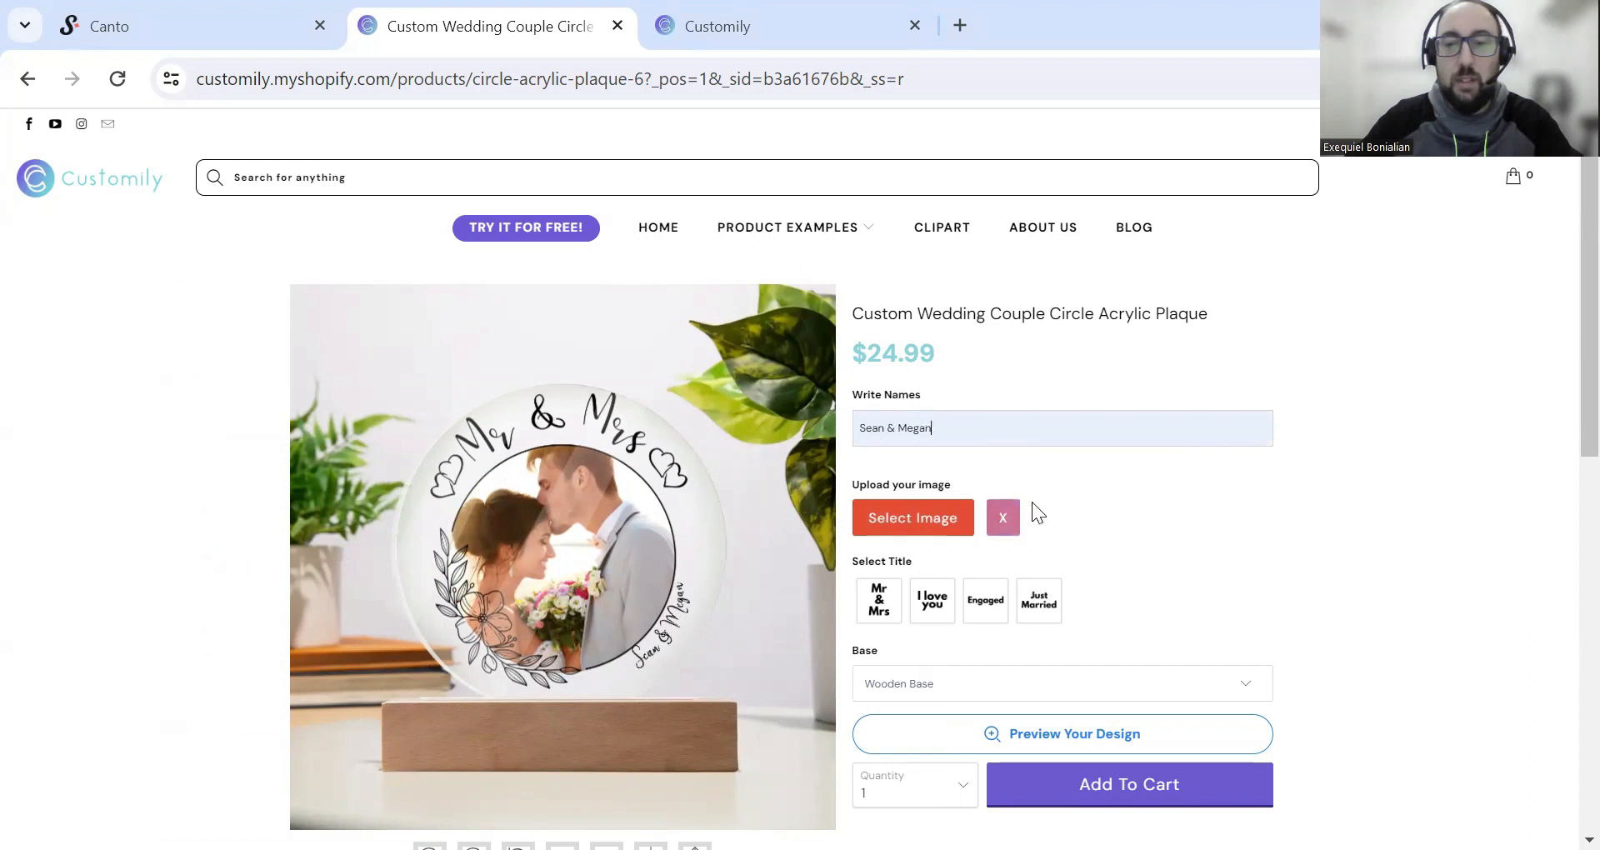
scroll(1030, 500, "down", 1)
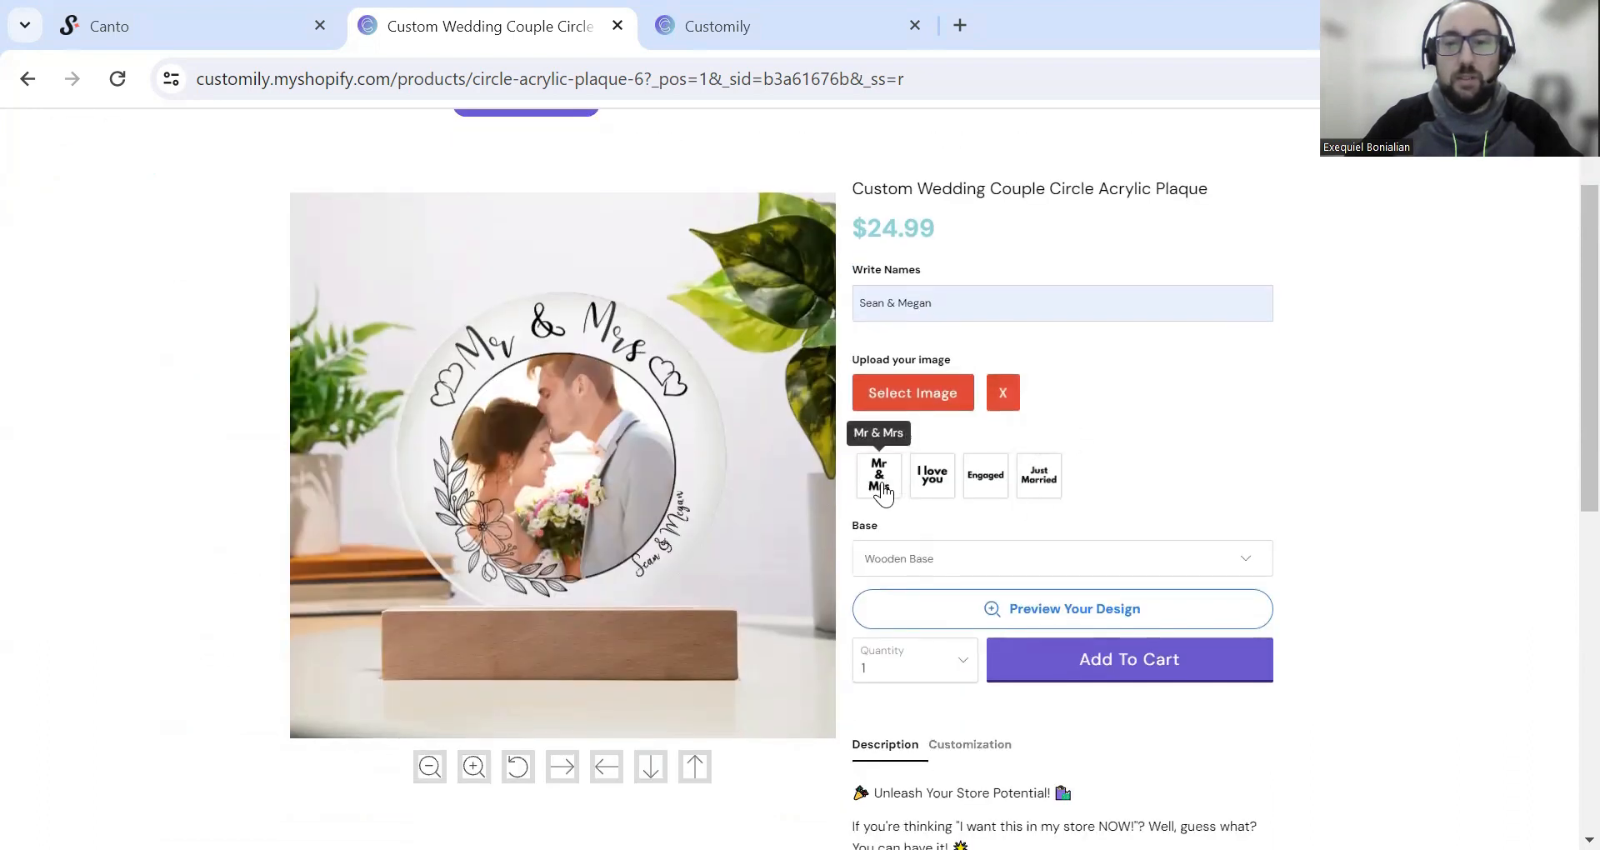
left_click(929, 492)
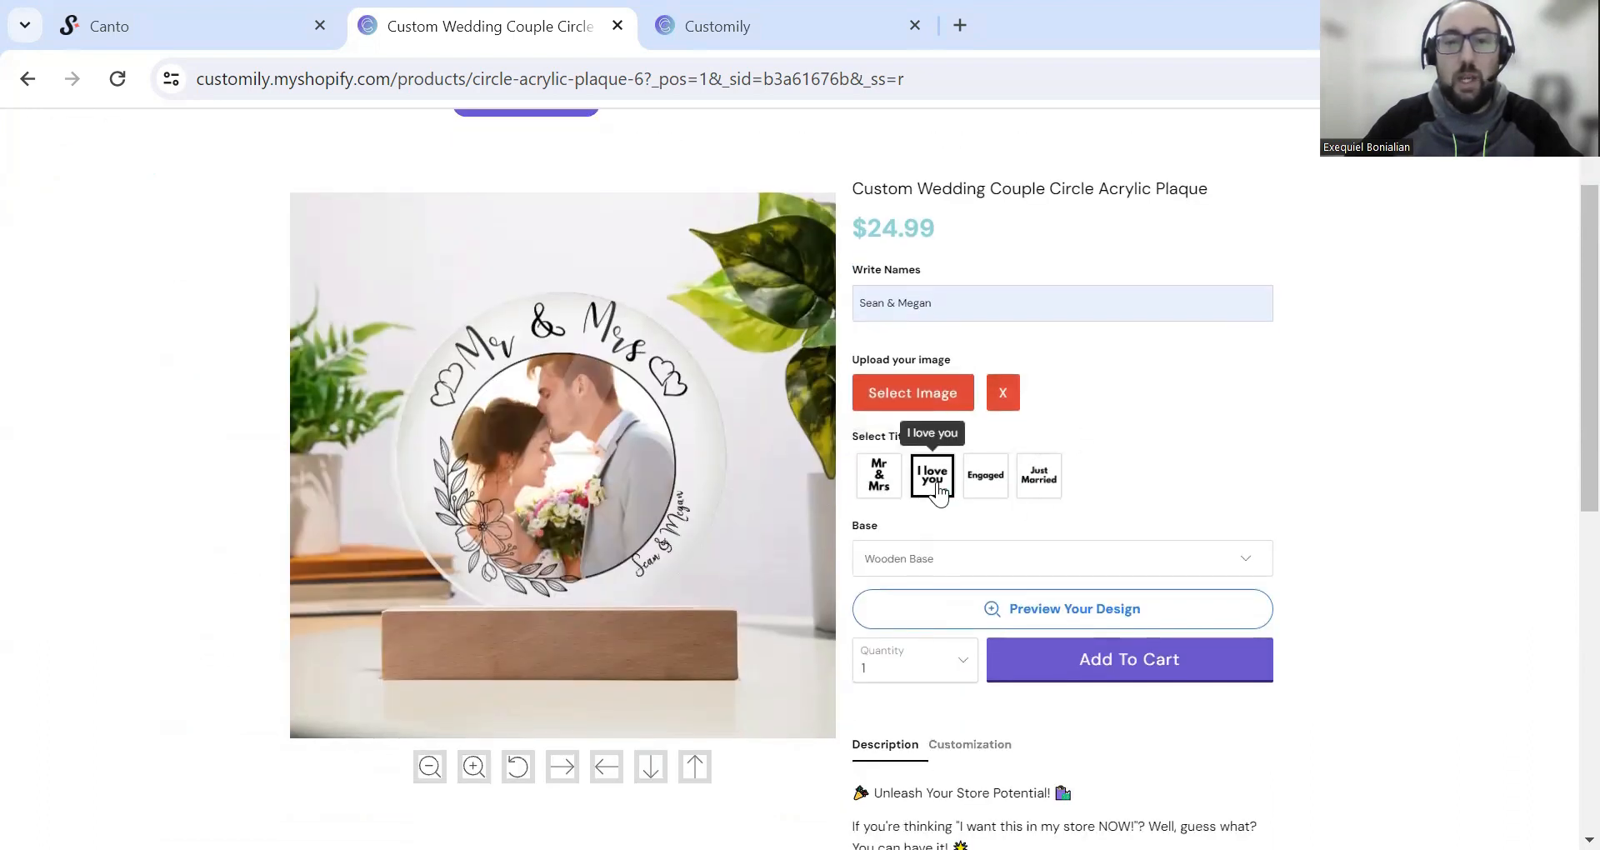
left_click(985, 490)
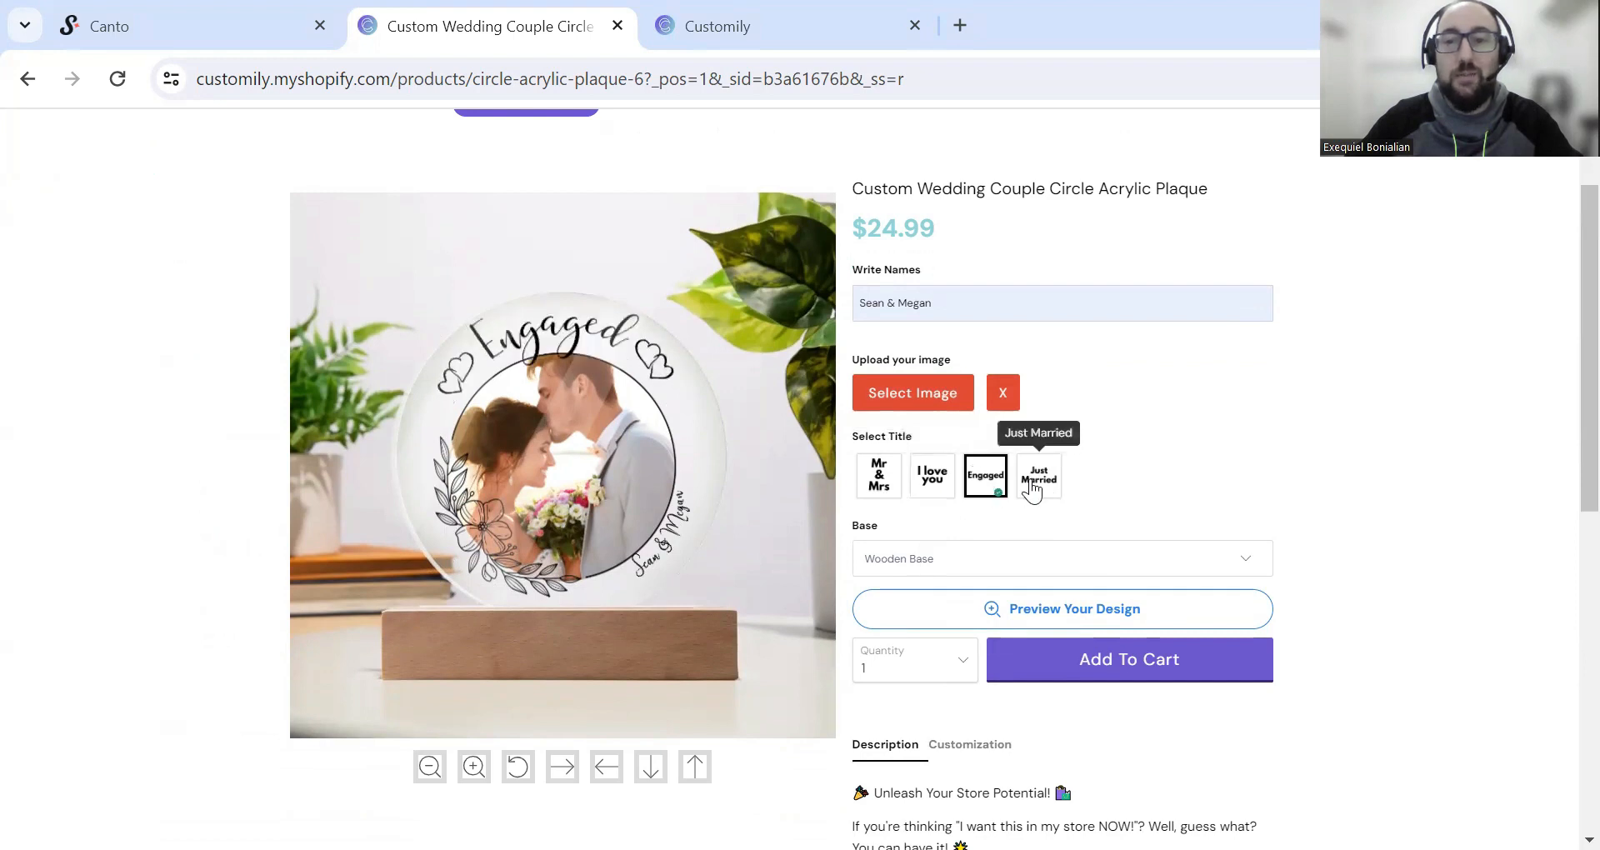
left_click(1034, 487)
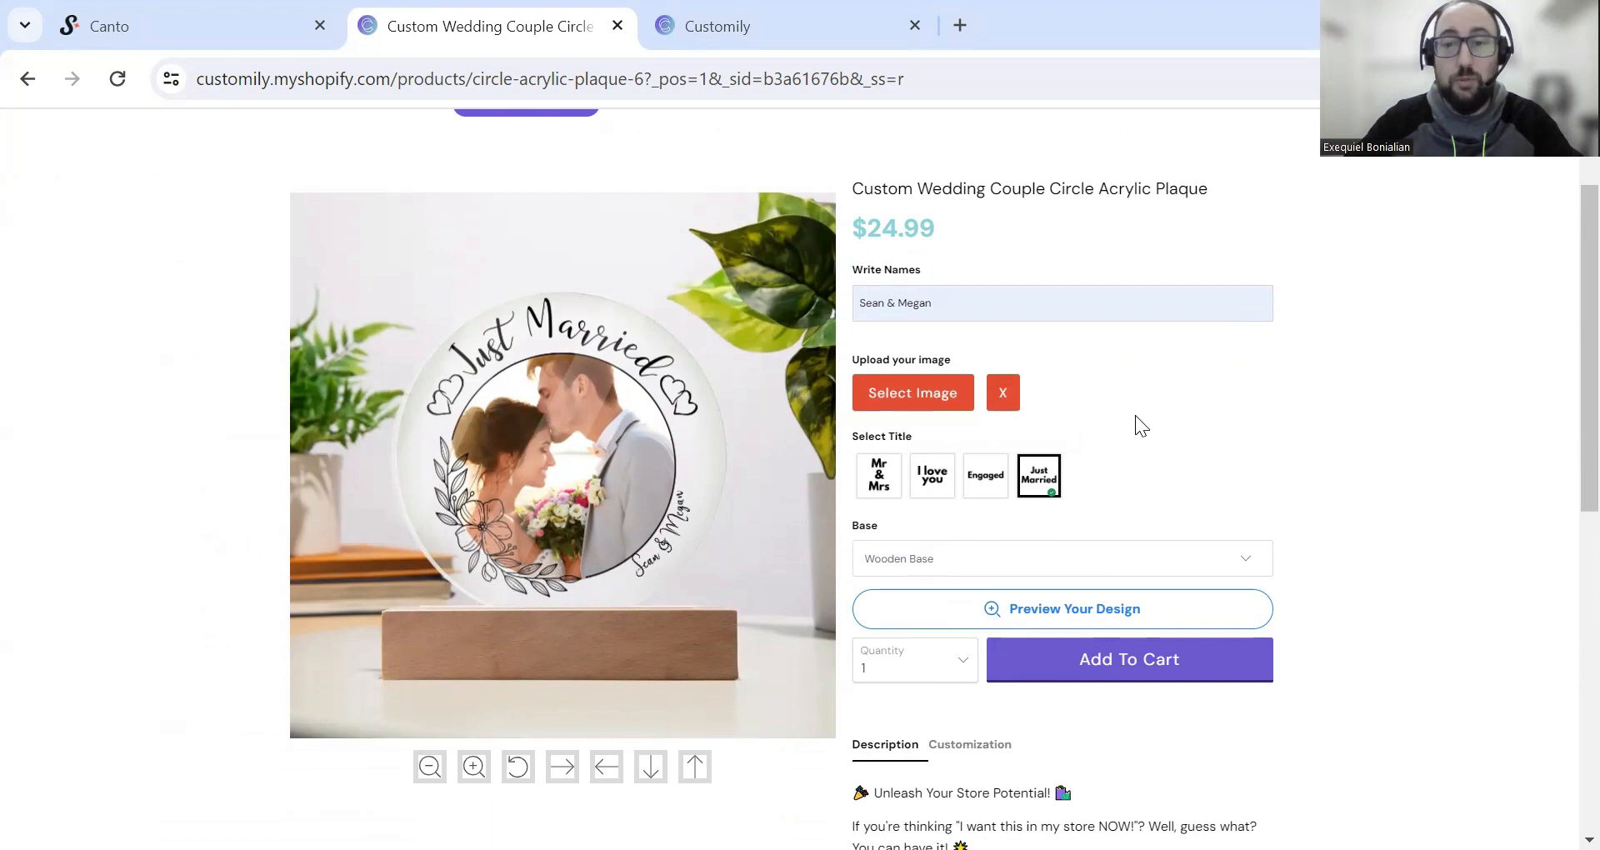
scroll(1112, 496, "up", 2)
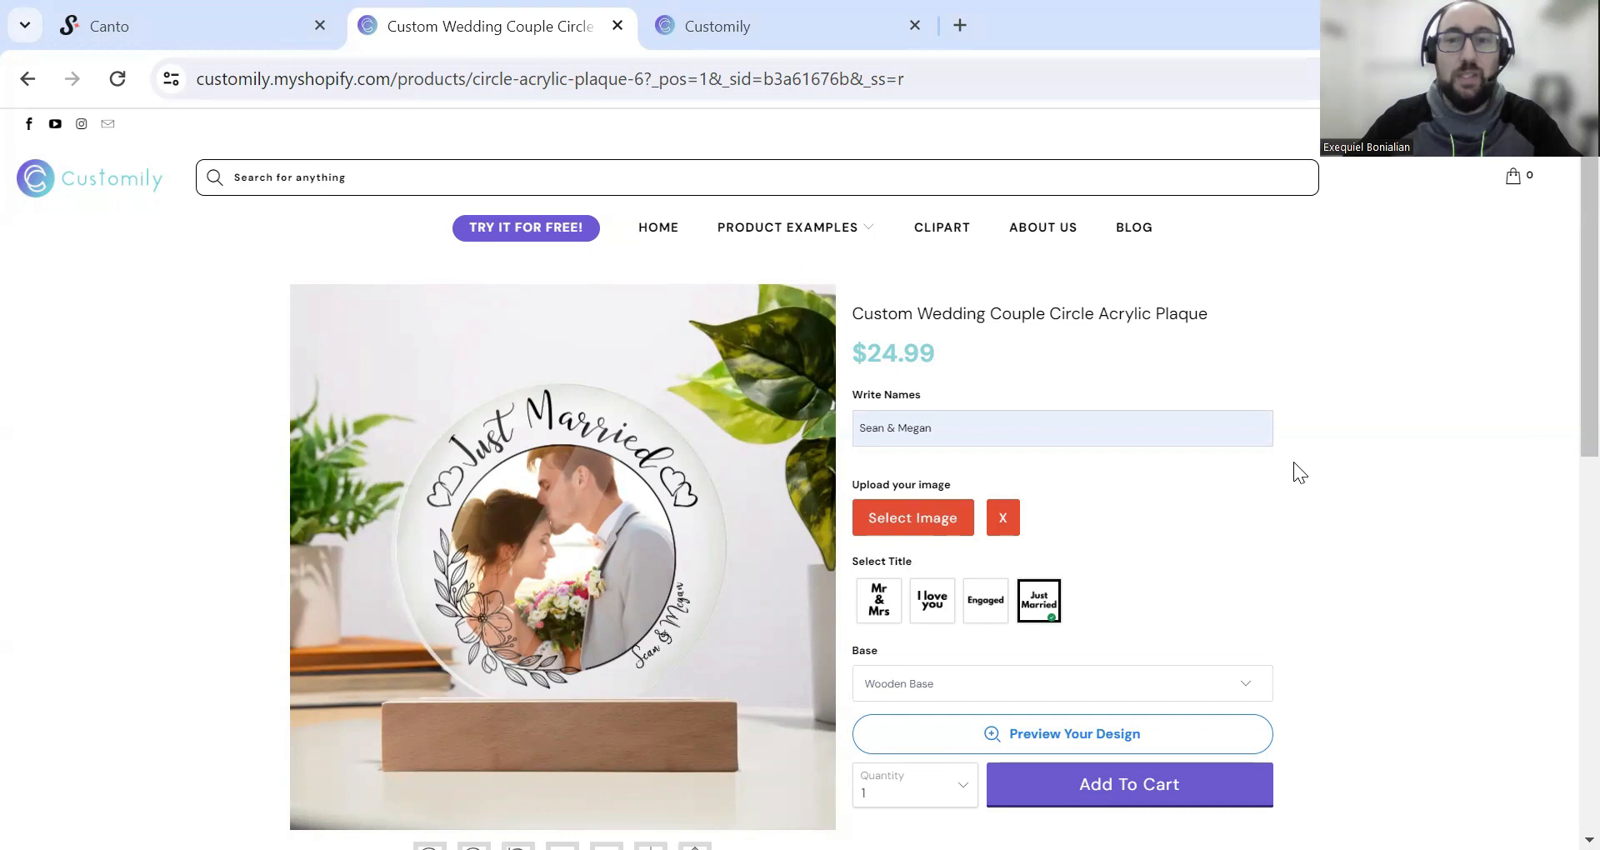
- Switch to the Canto library and open the second Acrylic Circle Plaque template
key("ctrl+shift+Tab")
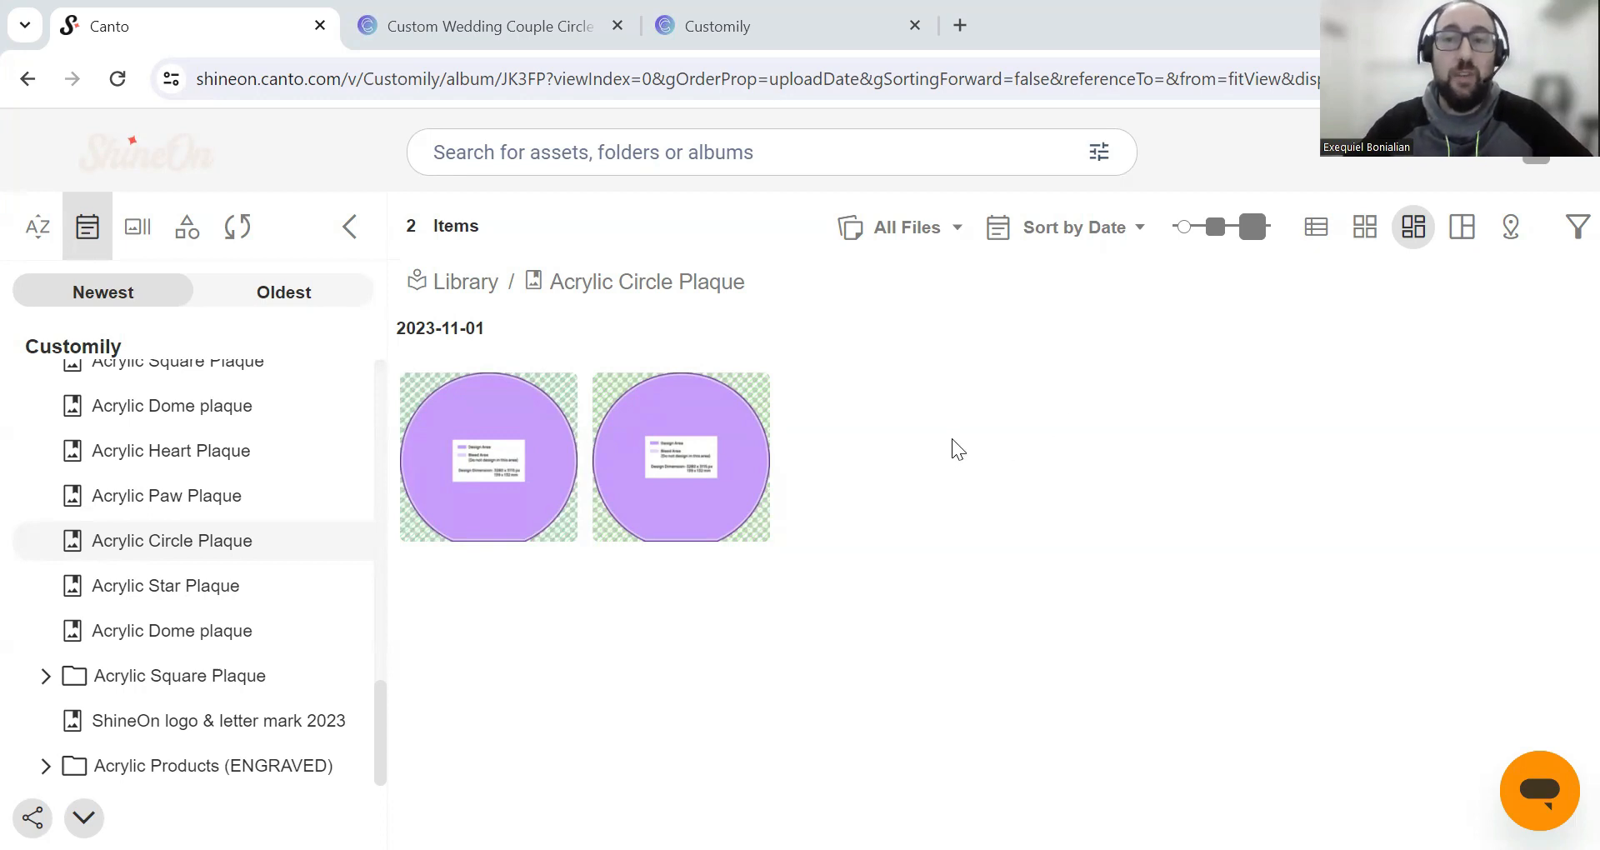
left_click(698, 429)
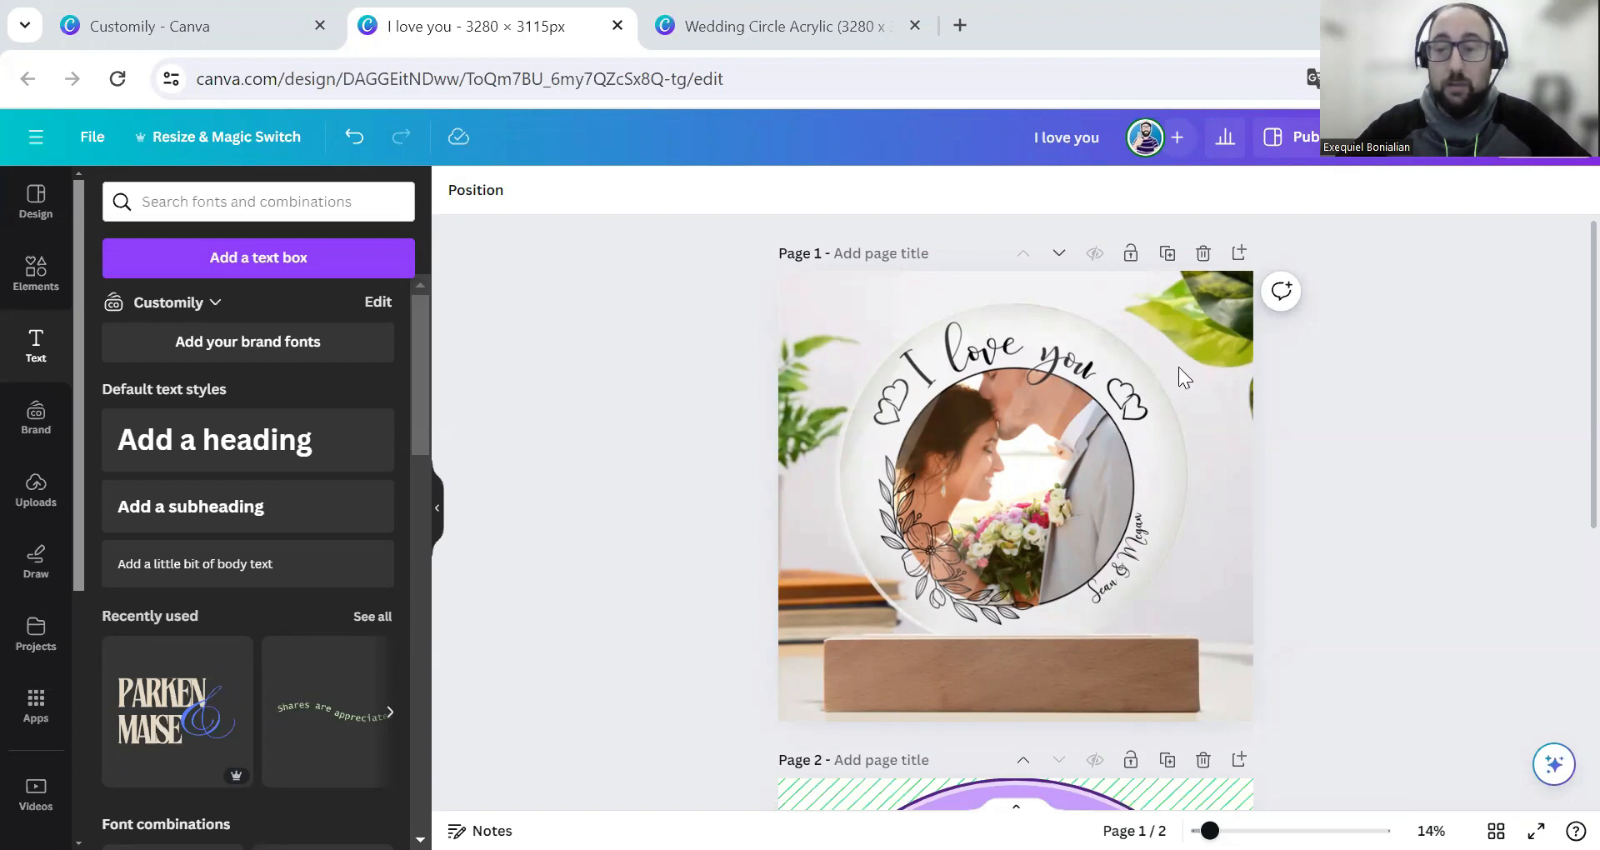
- Add a heading to page 2 and place it near the top of the purple circle
scroll(1242, 405, "down", 3)
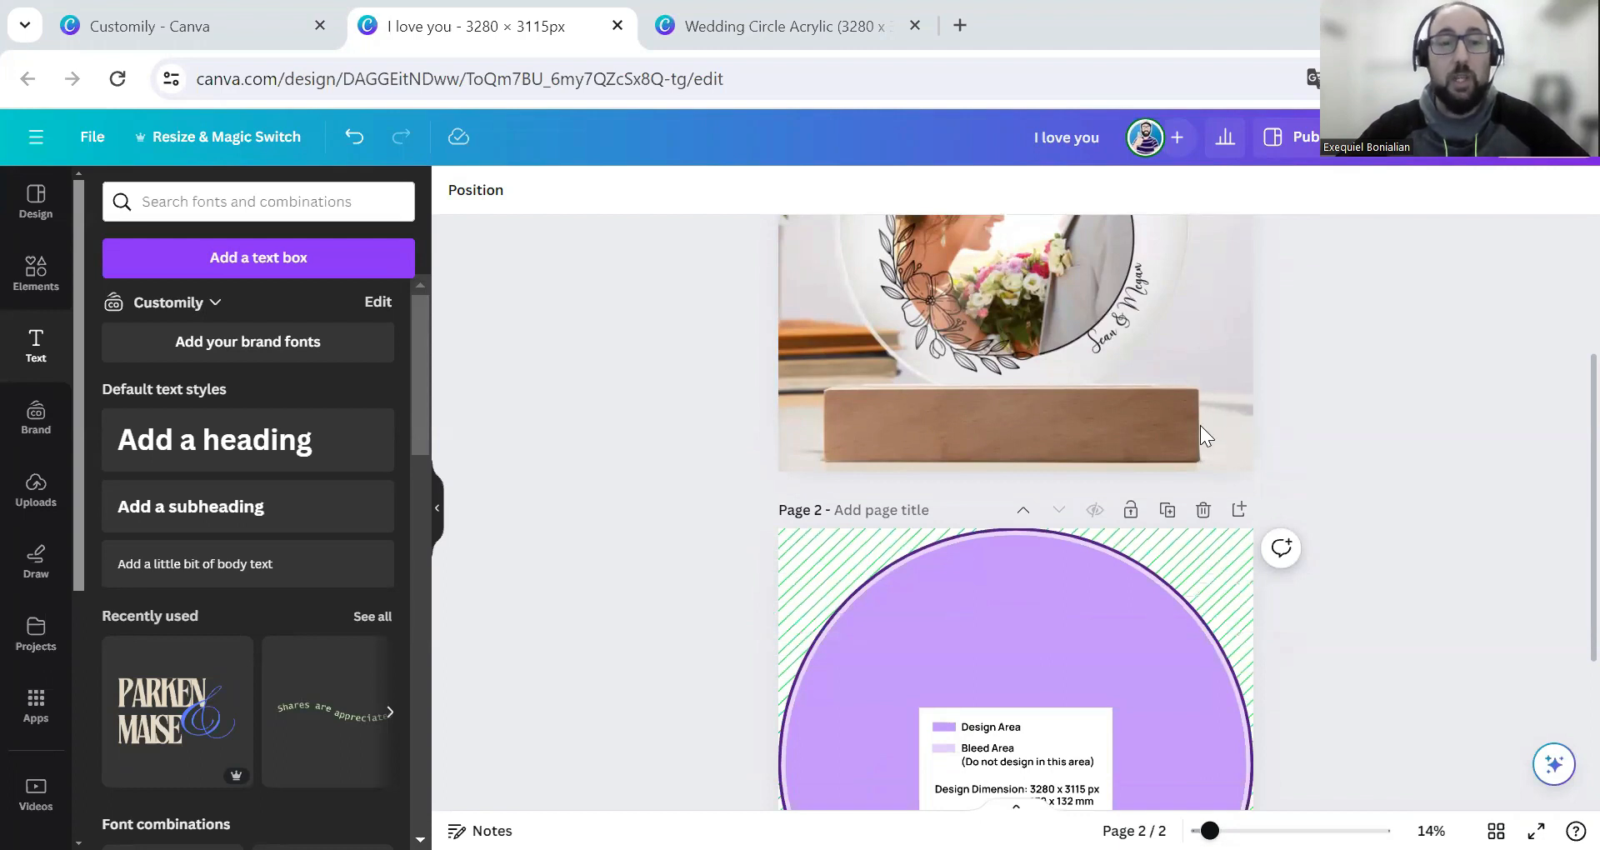
scroll(987, 455, "down", 2)
left_click(986, 455)
left_click(215, 439)
left_click(1224, 562)
left_click_drag(1142, 596, 1139, 469)
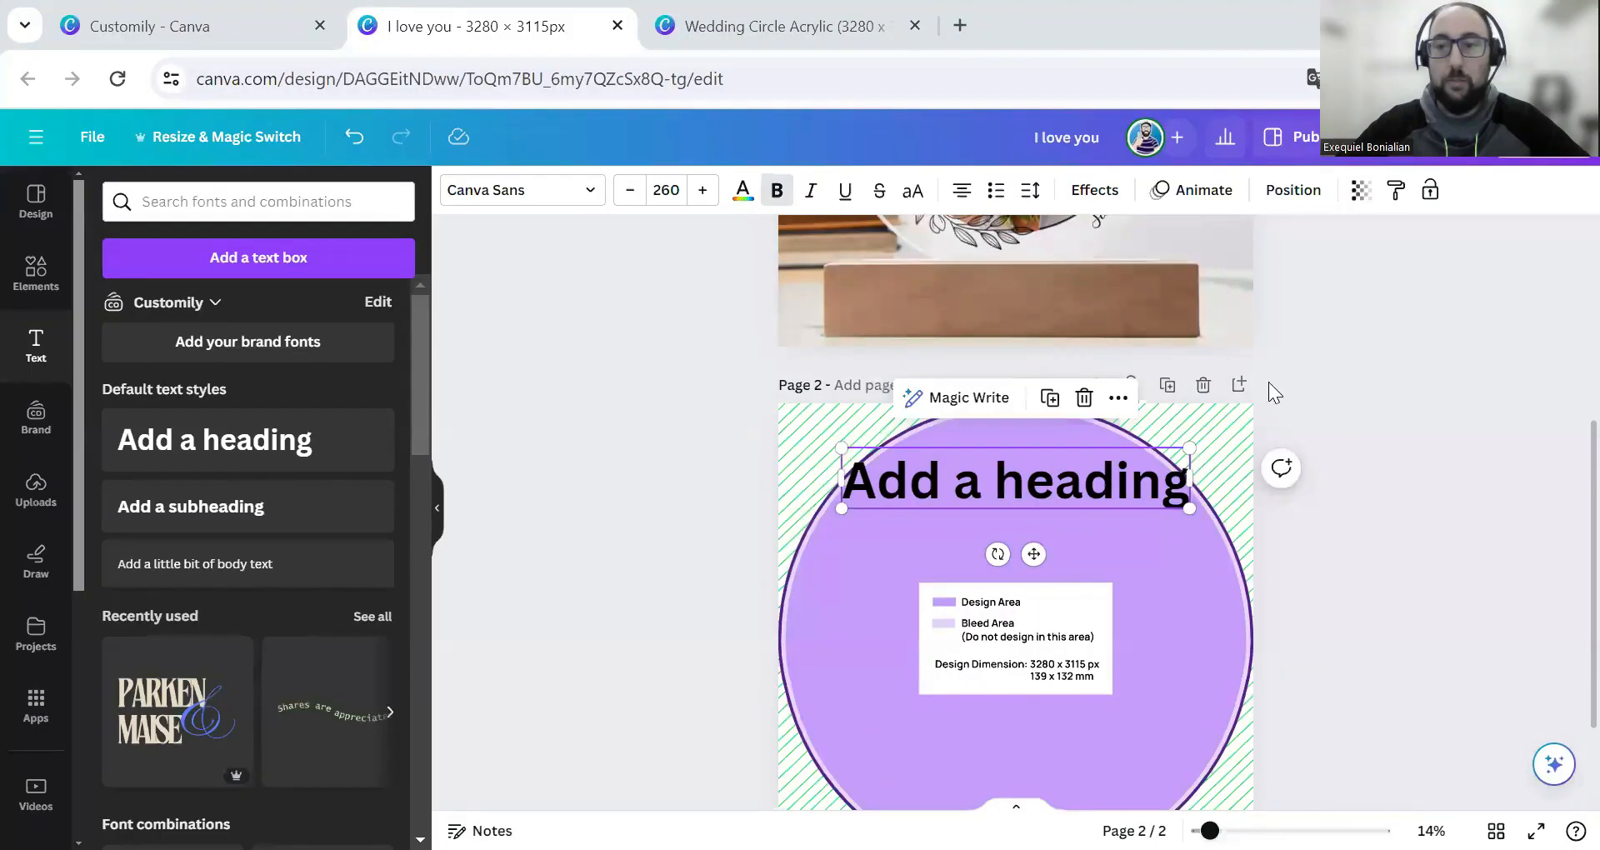
- Replace the heading's text with "I love you"
double_click(995, 479)
triple_click(994, 480)
triple_click(994, 479)
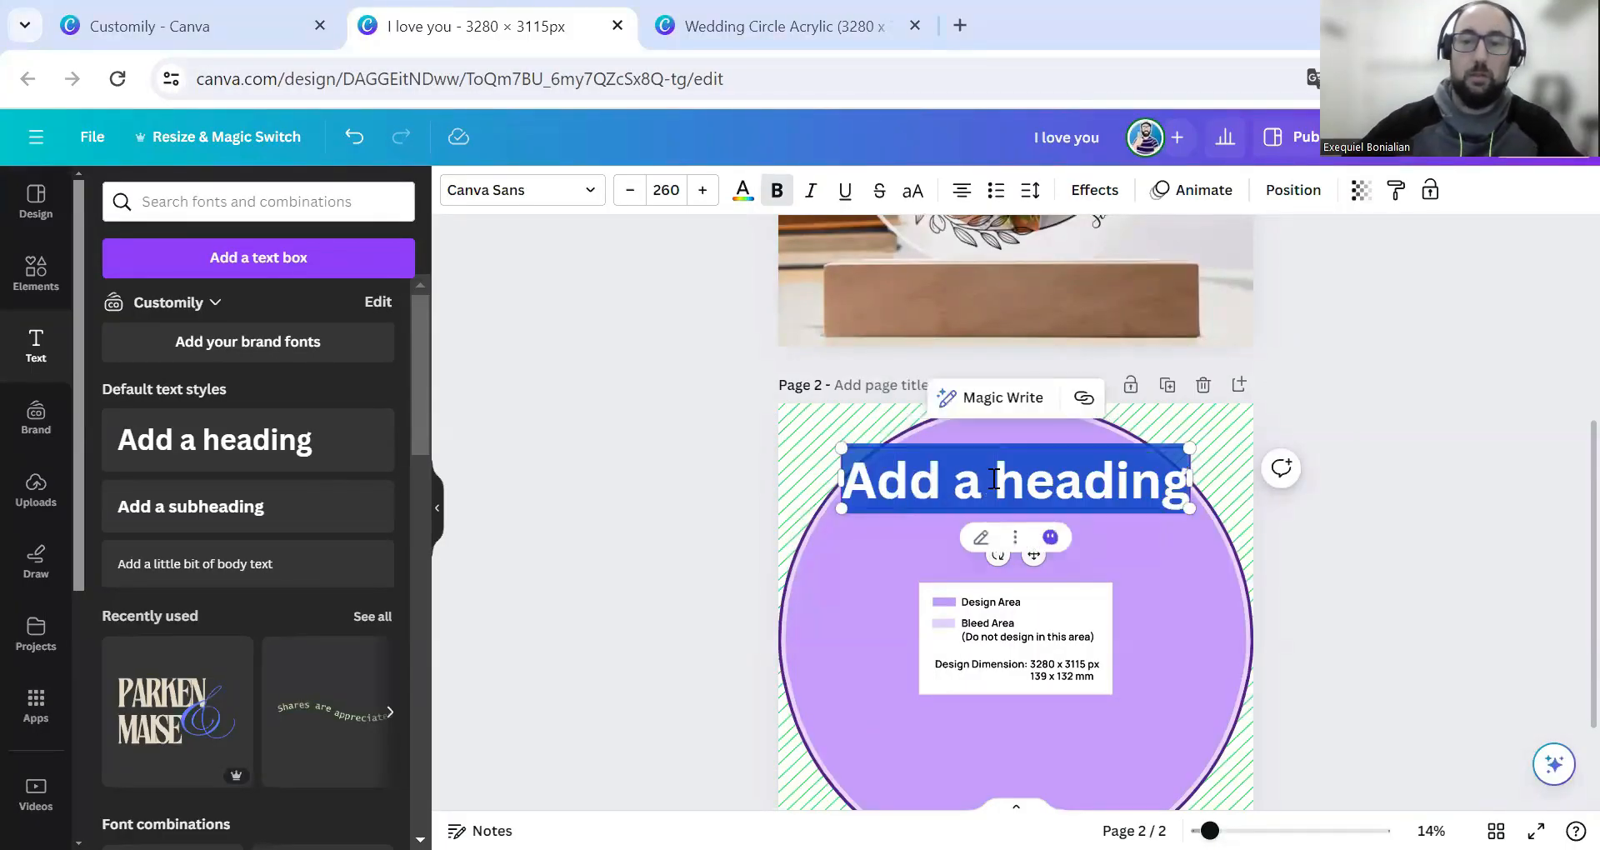
type("I love you")
left_click(1408, 525)
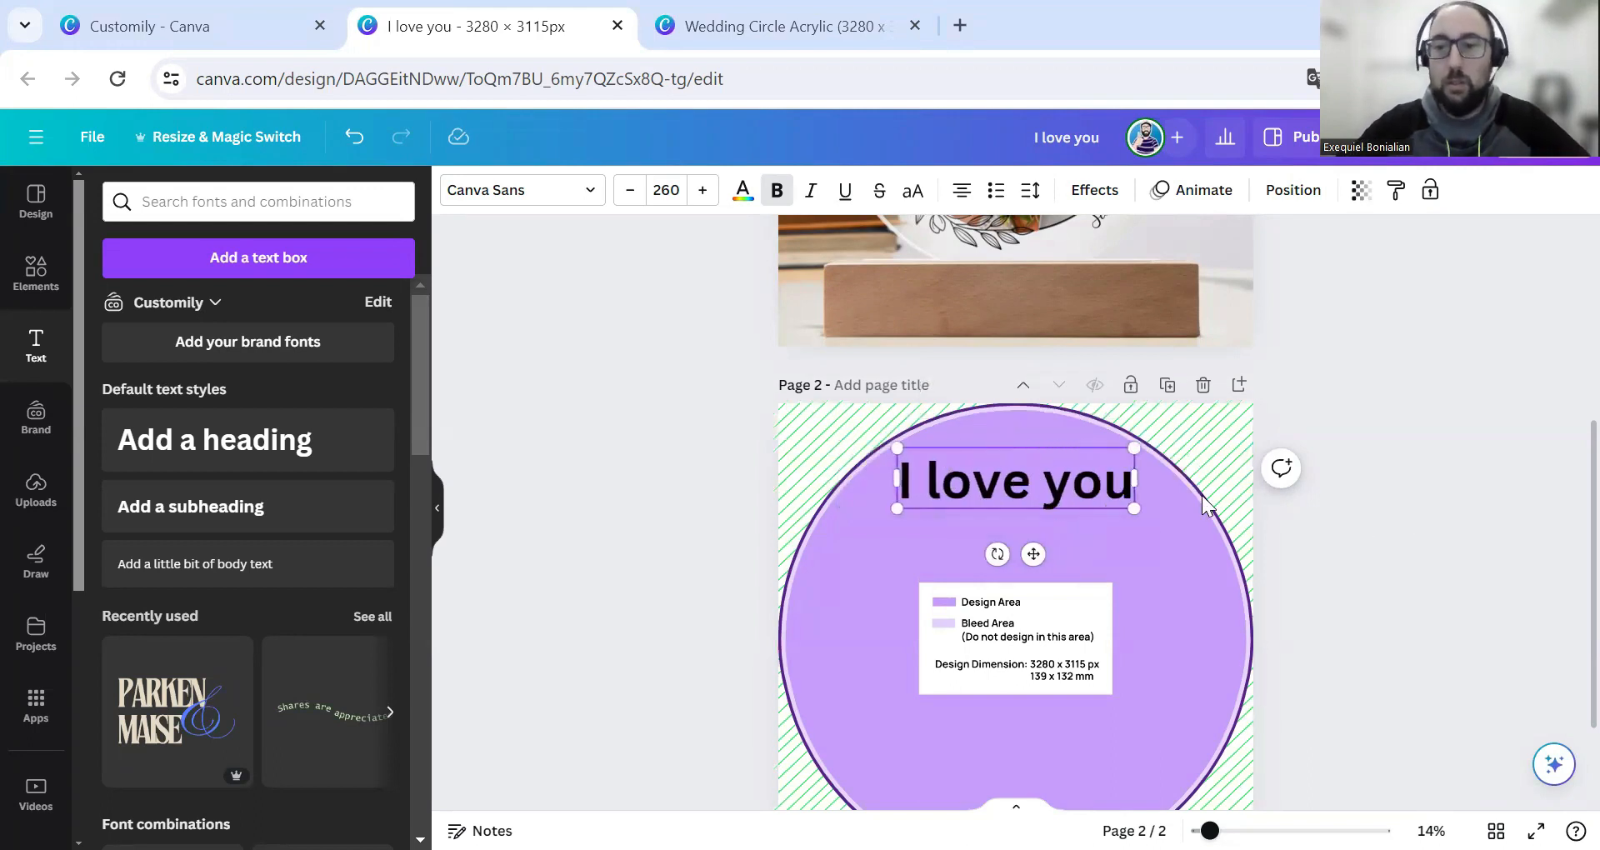
- Find the Just Write font and apply it to the "I love you" text
left_click(1063, 482)
left_click(536, 190)
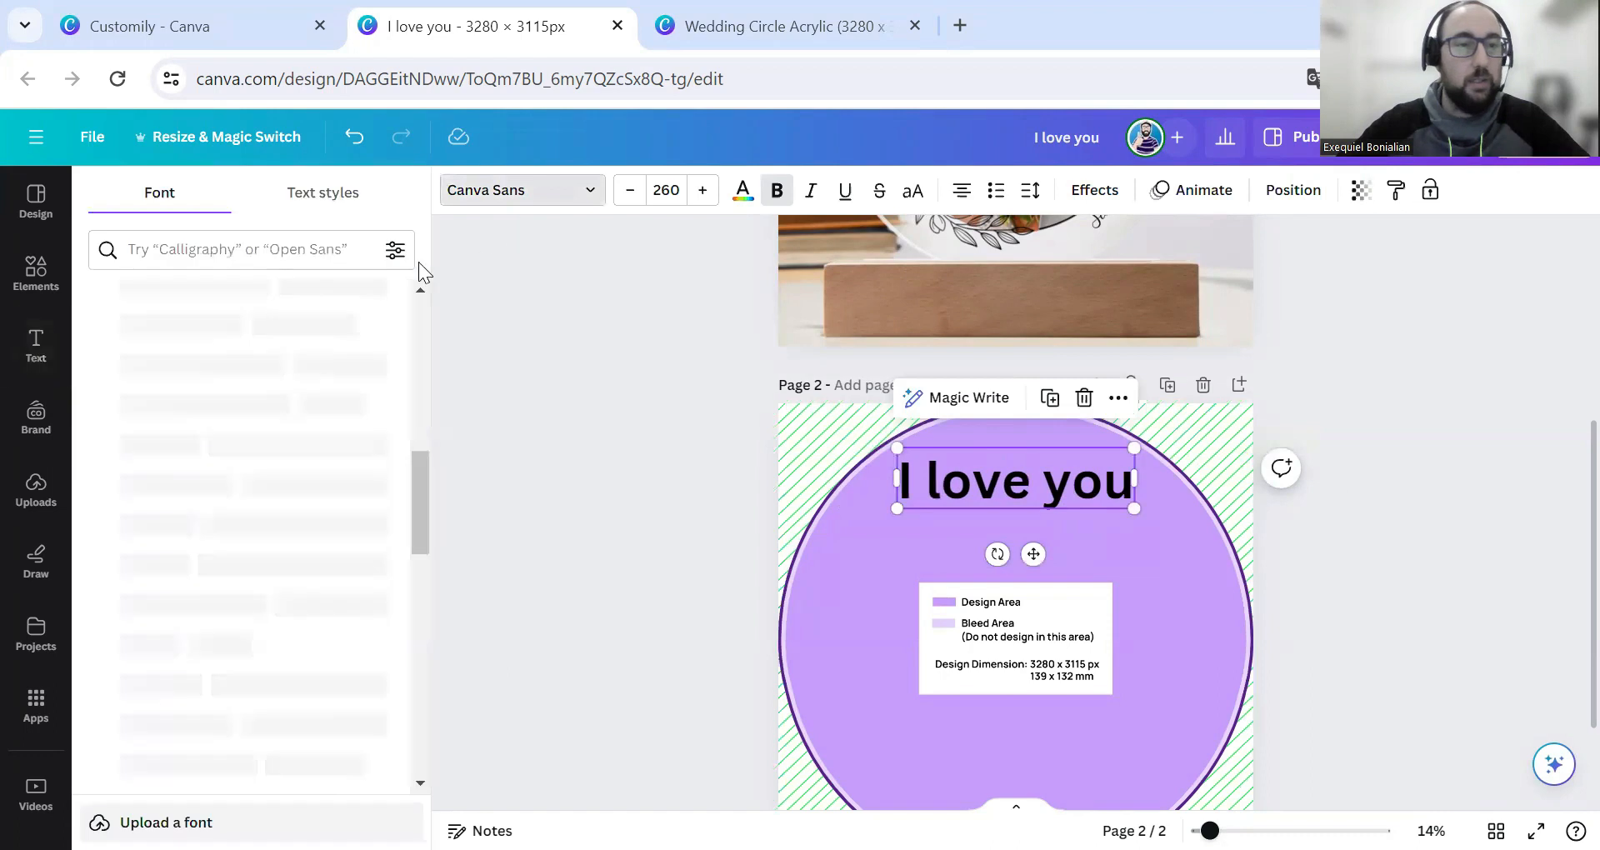
left_click(178, 253)
type("just write")
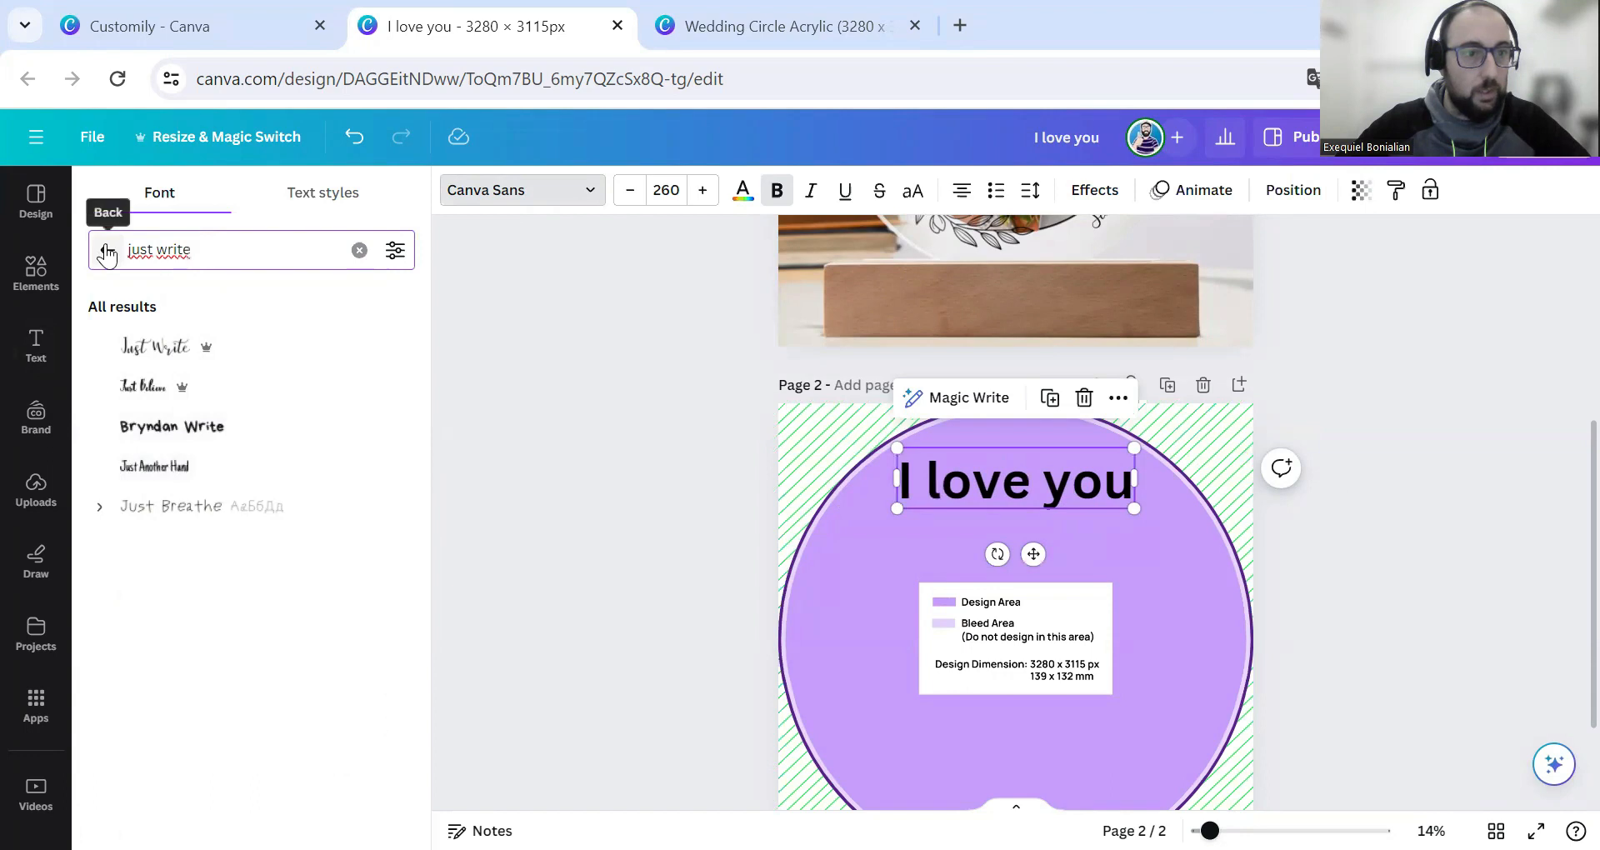
left_click(154, 346)
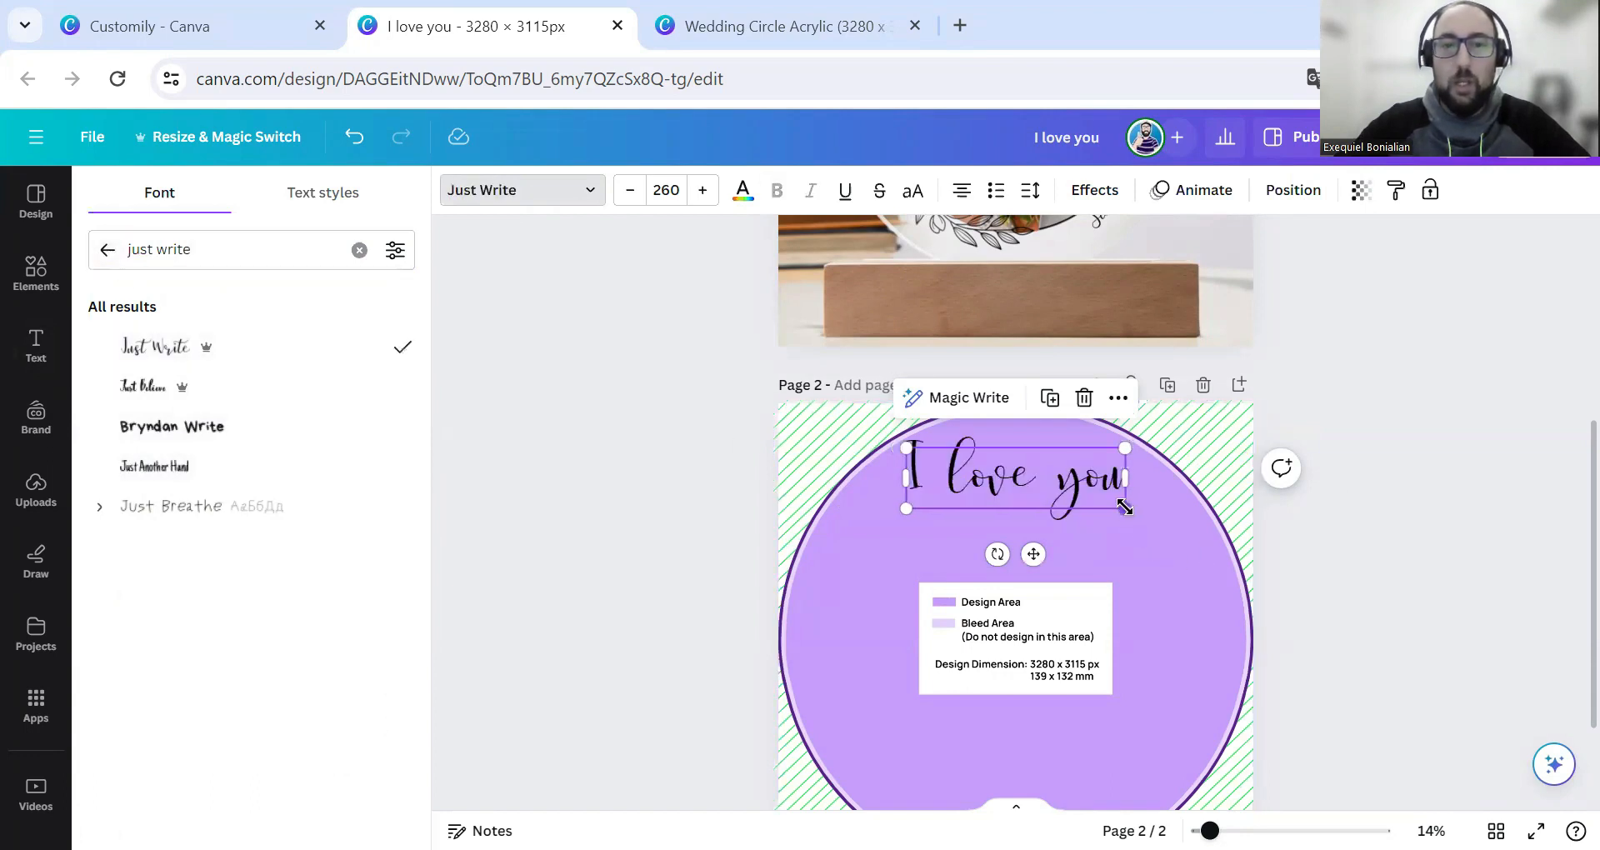
- Apply the Curve shape effect to the "I love you" text with a curve value of 39
left_click(1095, 193)
scroll(350, 479, "down", 3)
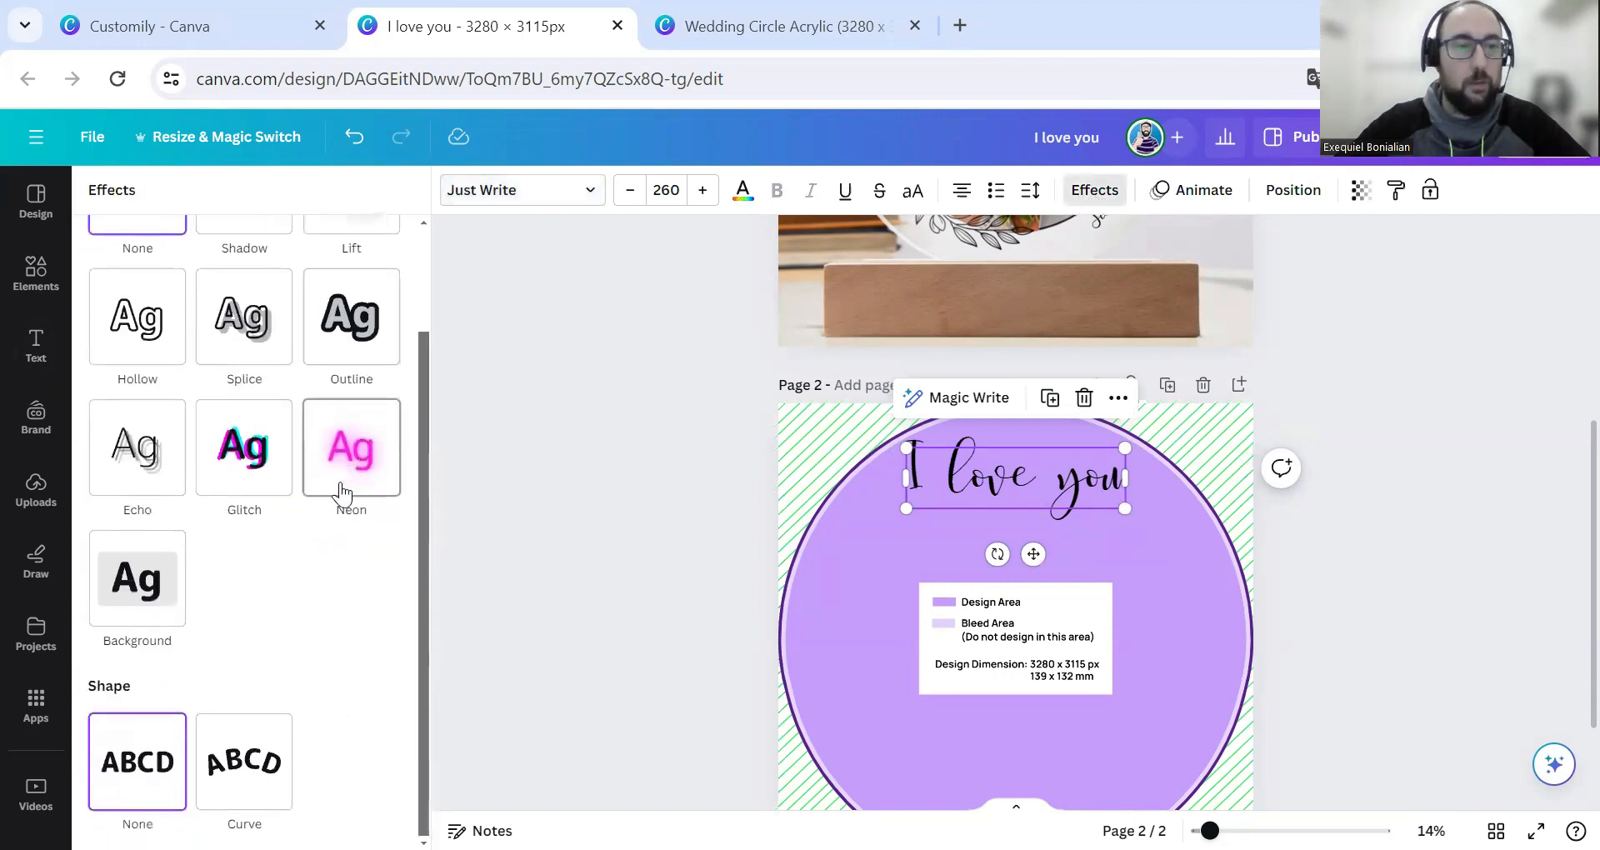
left_click(245, 750)
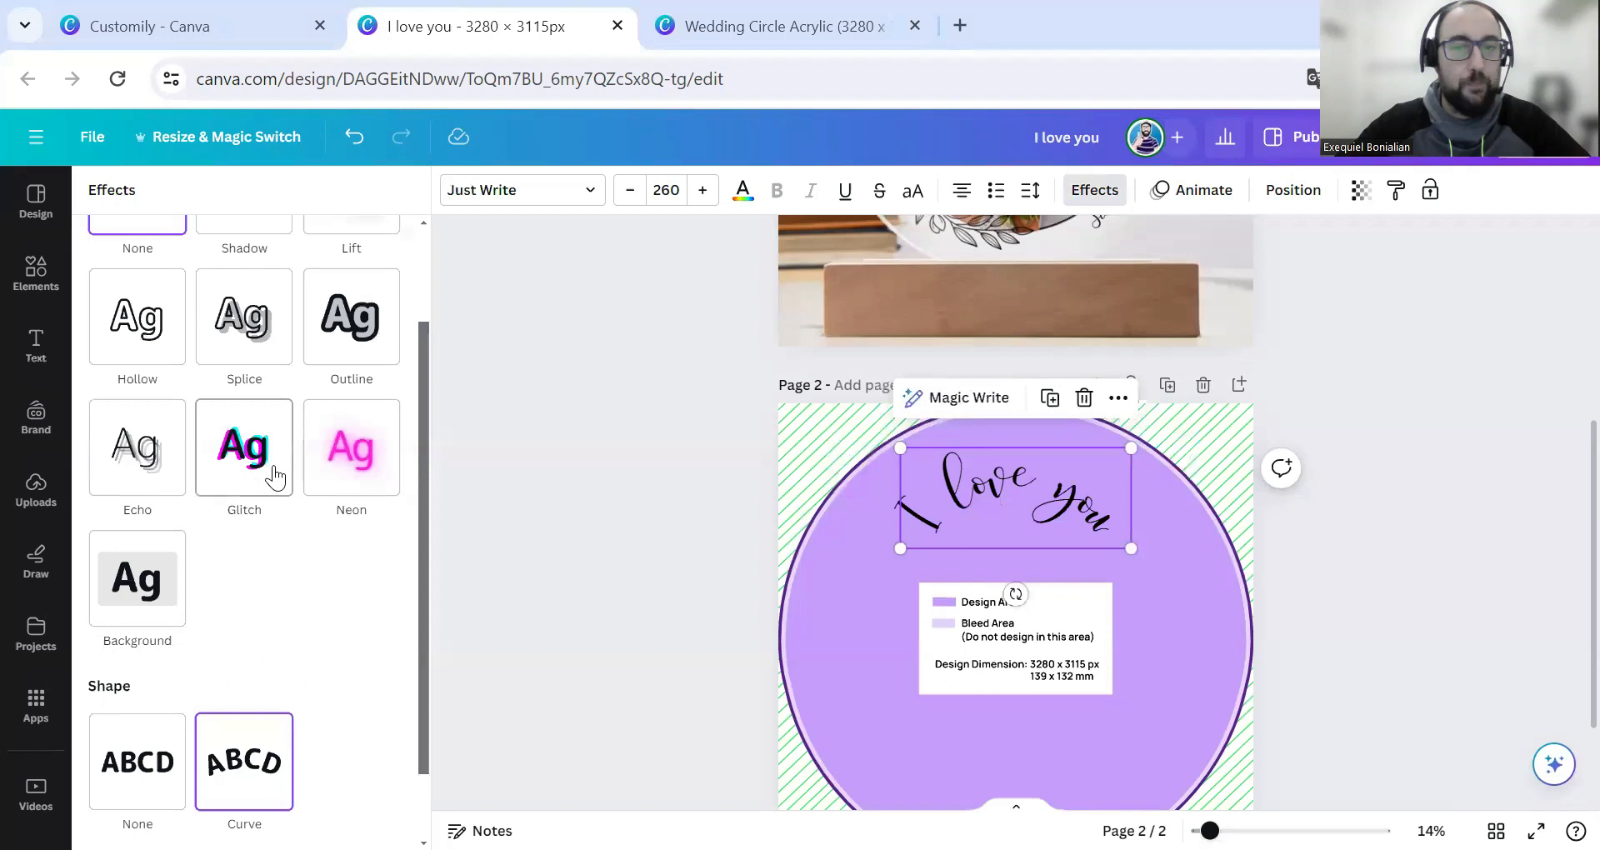
scroll(268, 464, "down", 1)
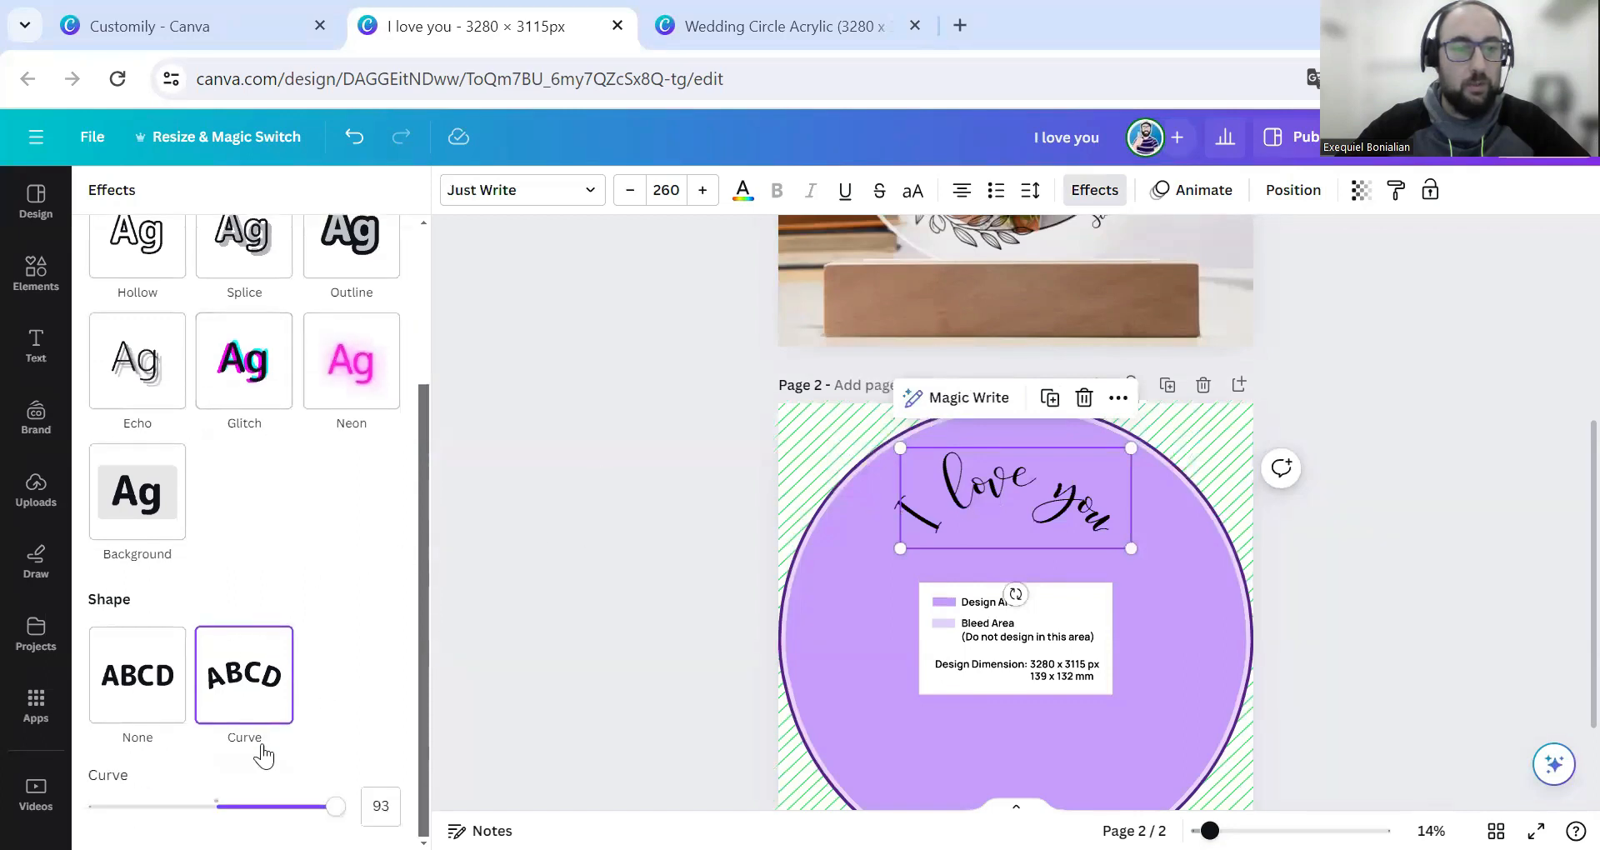
left_click_drag(131, 804, 266, 806)
- Adjust the curved text to font size 305 and curve 32, keeping it centred in the circle's upper part
left_click_drag(1131, 565, 1182, 595)
left_click_drag(1093, 540, 1071, 499)
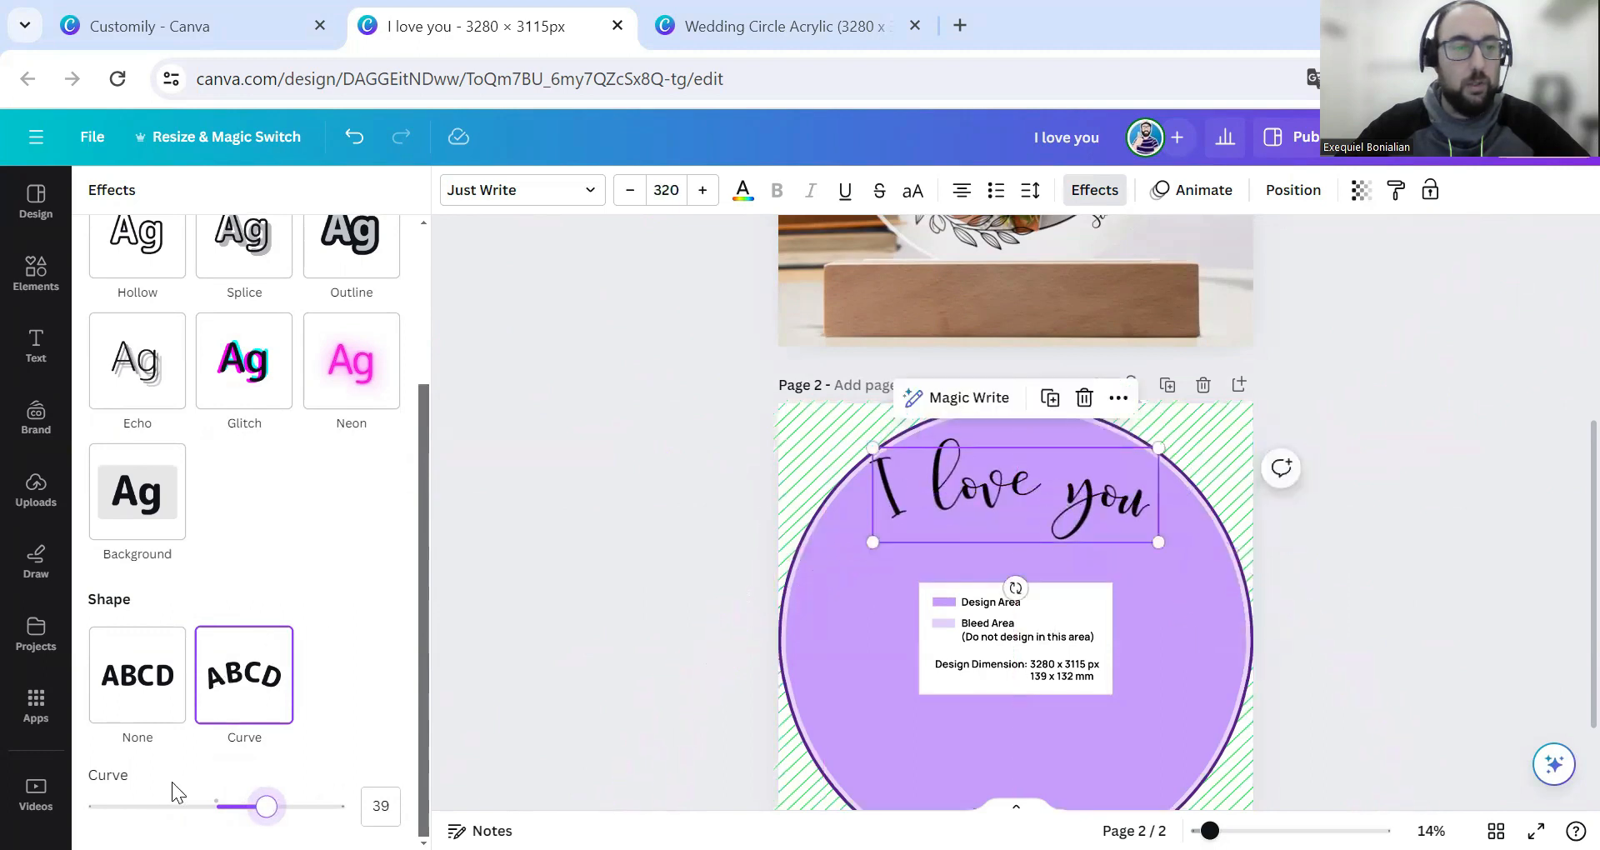
left_click_drag(189, 806, 254, 807)
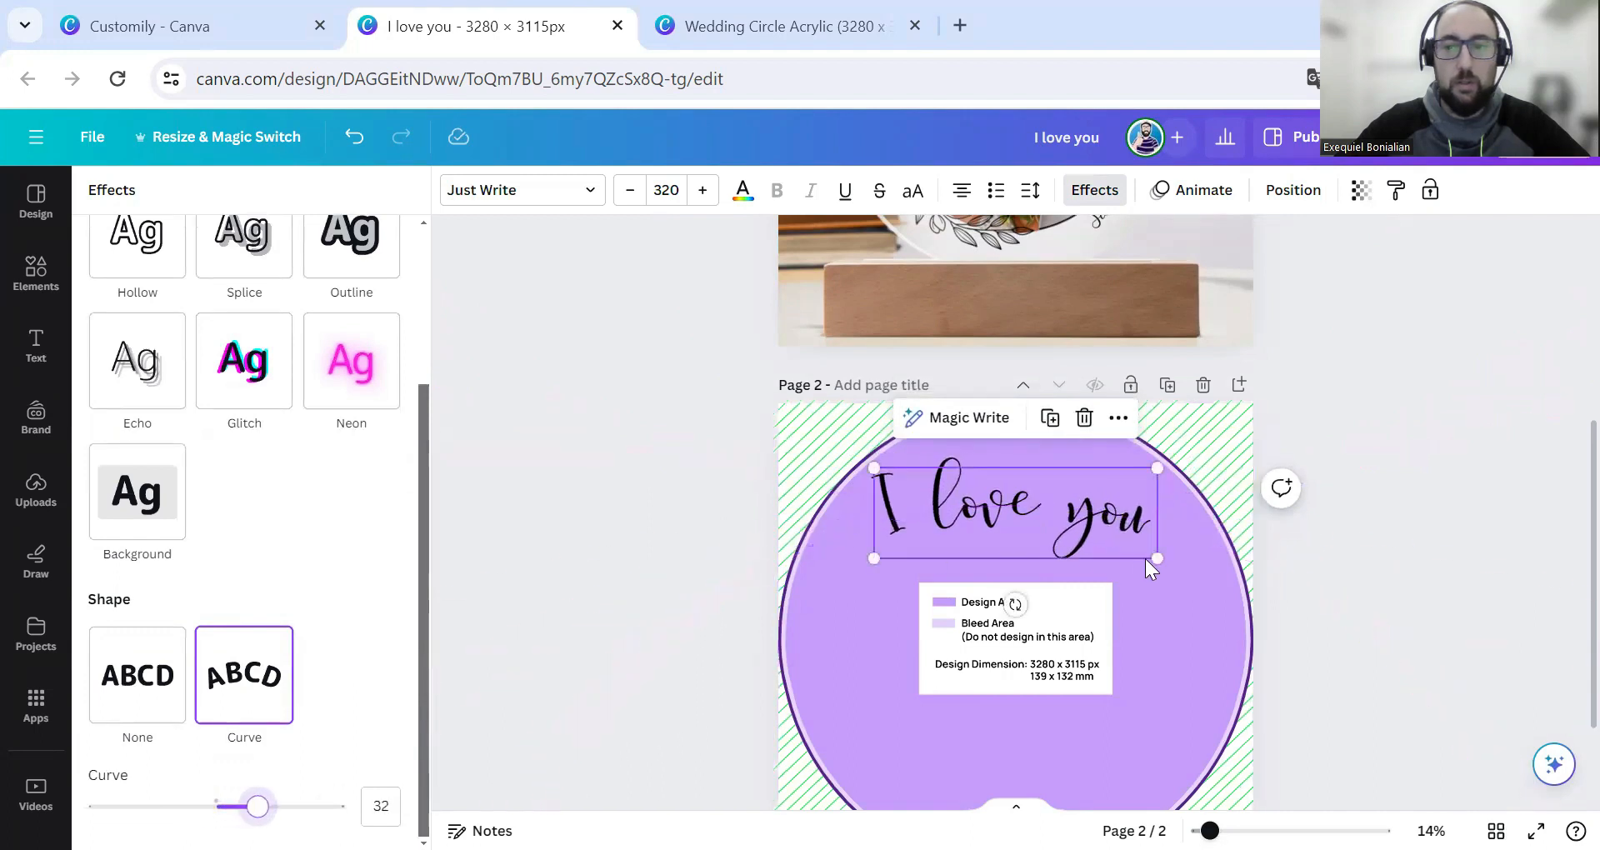
left_click_drag(1157, 559, 1059, 517)
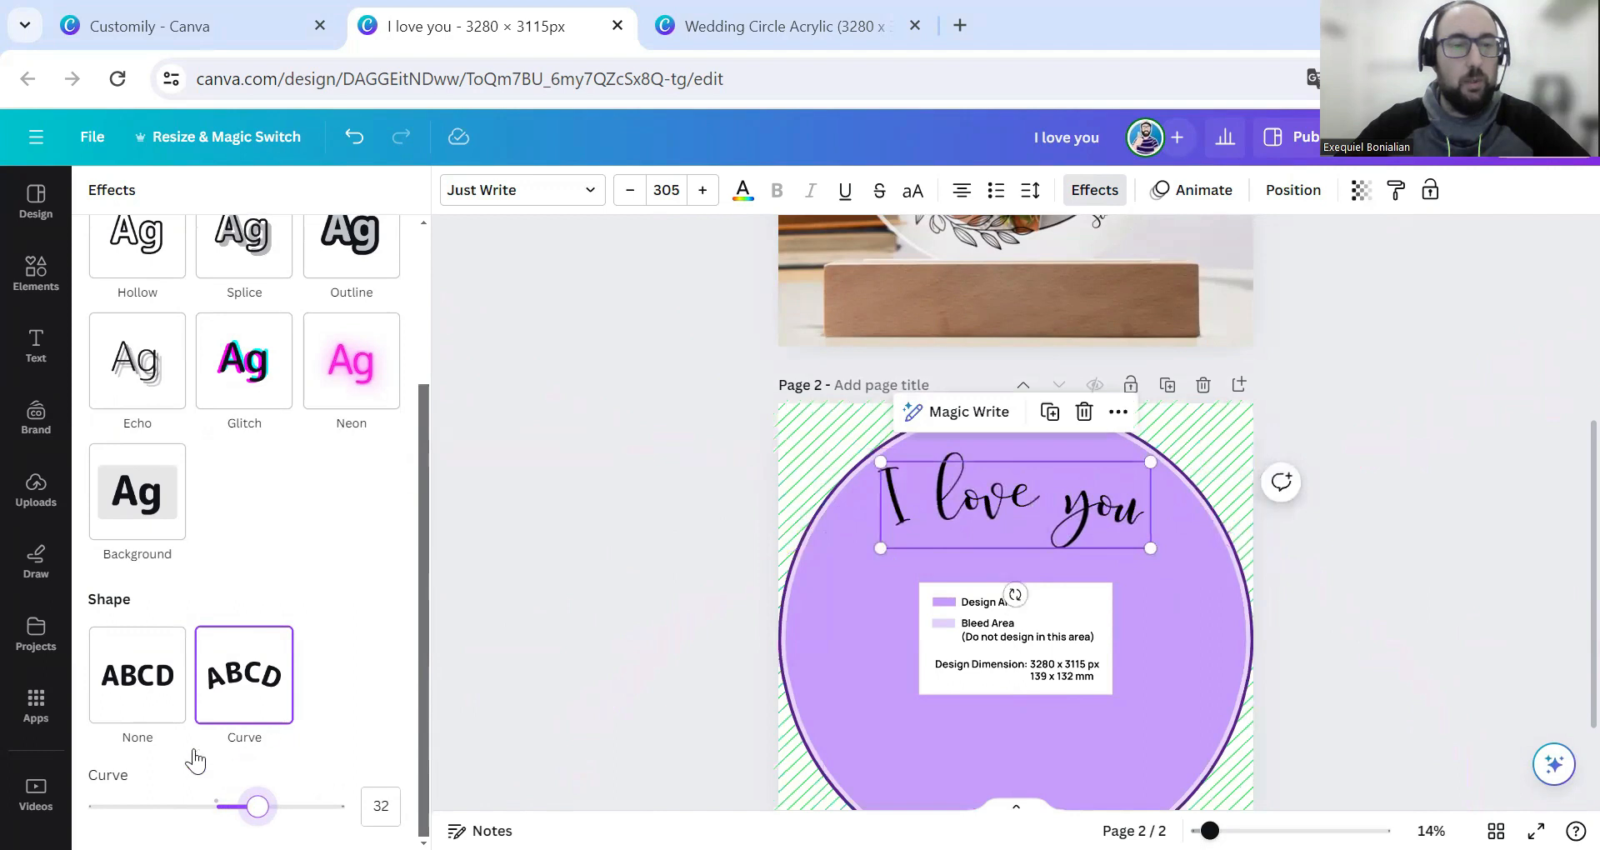
- Set the text's curve to 60 and move it just below the circle's upper edge
left_click(167, 806)
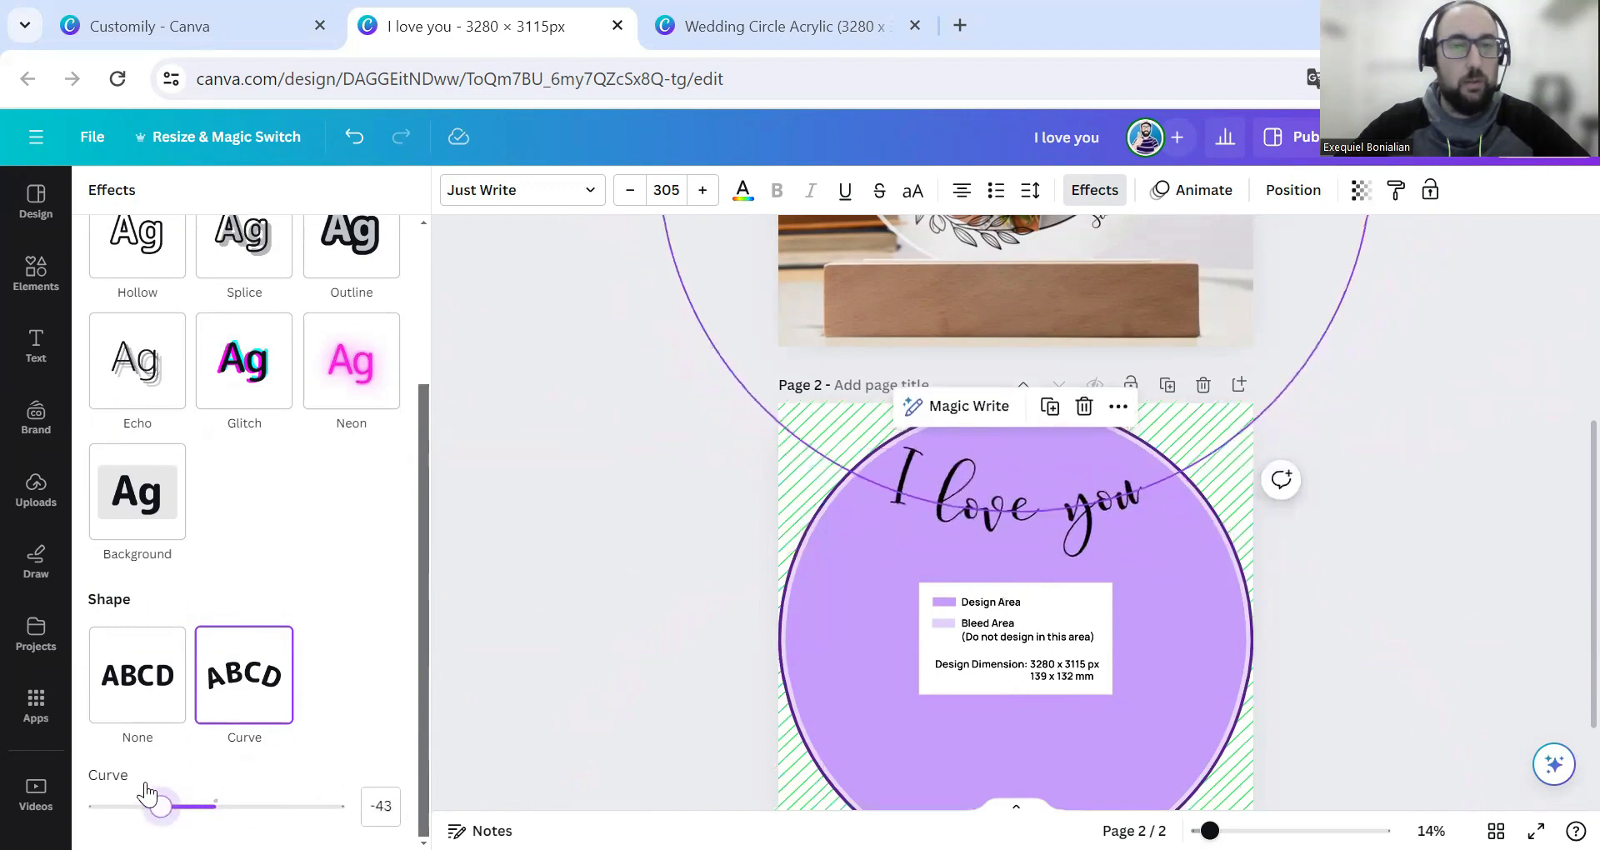
key("Right")
key("Right")
key("Right")
key("Right")
key("Right")
key("Right")
key("Right")
key("Right")
key("Right")
key("Right")
key("Right")
key("Right")
key("Right")
key("Right")
key("Right")
key("Right")
key("Right")
key("Right")
key("Right")
key("Right")
key("Right")
key("Right")
key("Right")
key("Right")
key("Right")
key("Right")
key("Right")
key("Right")
key("Right")
key("Right")
key("Right")
key("Right")
left_click_drag(1057, 532, 1059, 491)
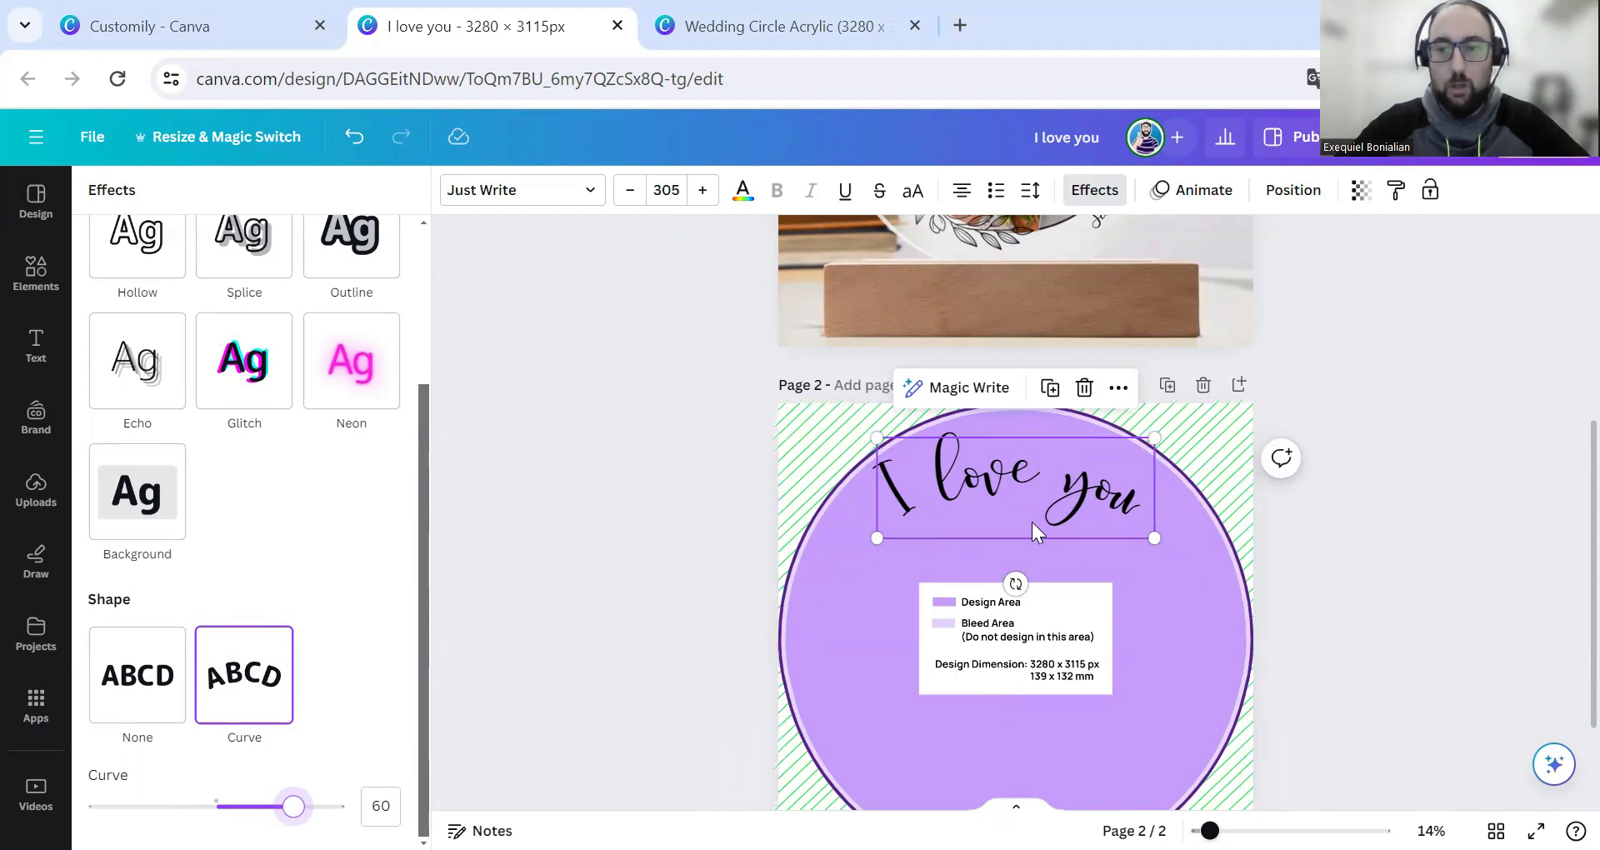
left_click(1251, 527)
- Search the graphics for "hearts" and add the outlined pair of overlapping hearts to page 2
scroll(1247, 508, "up", 5)
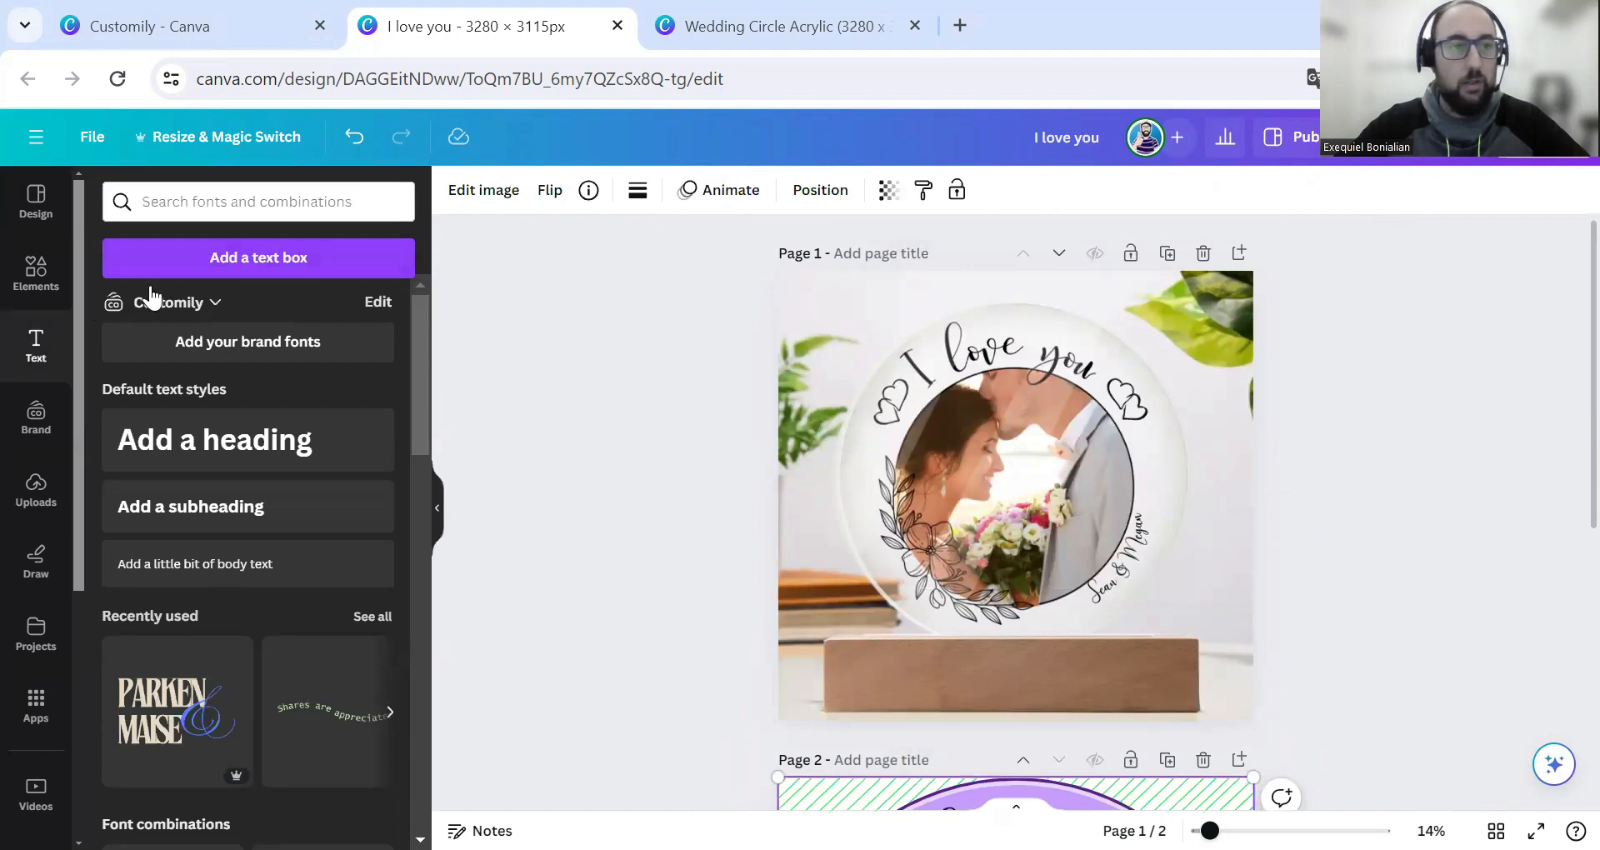
scroll(925, 468, "down", 3)
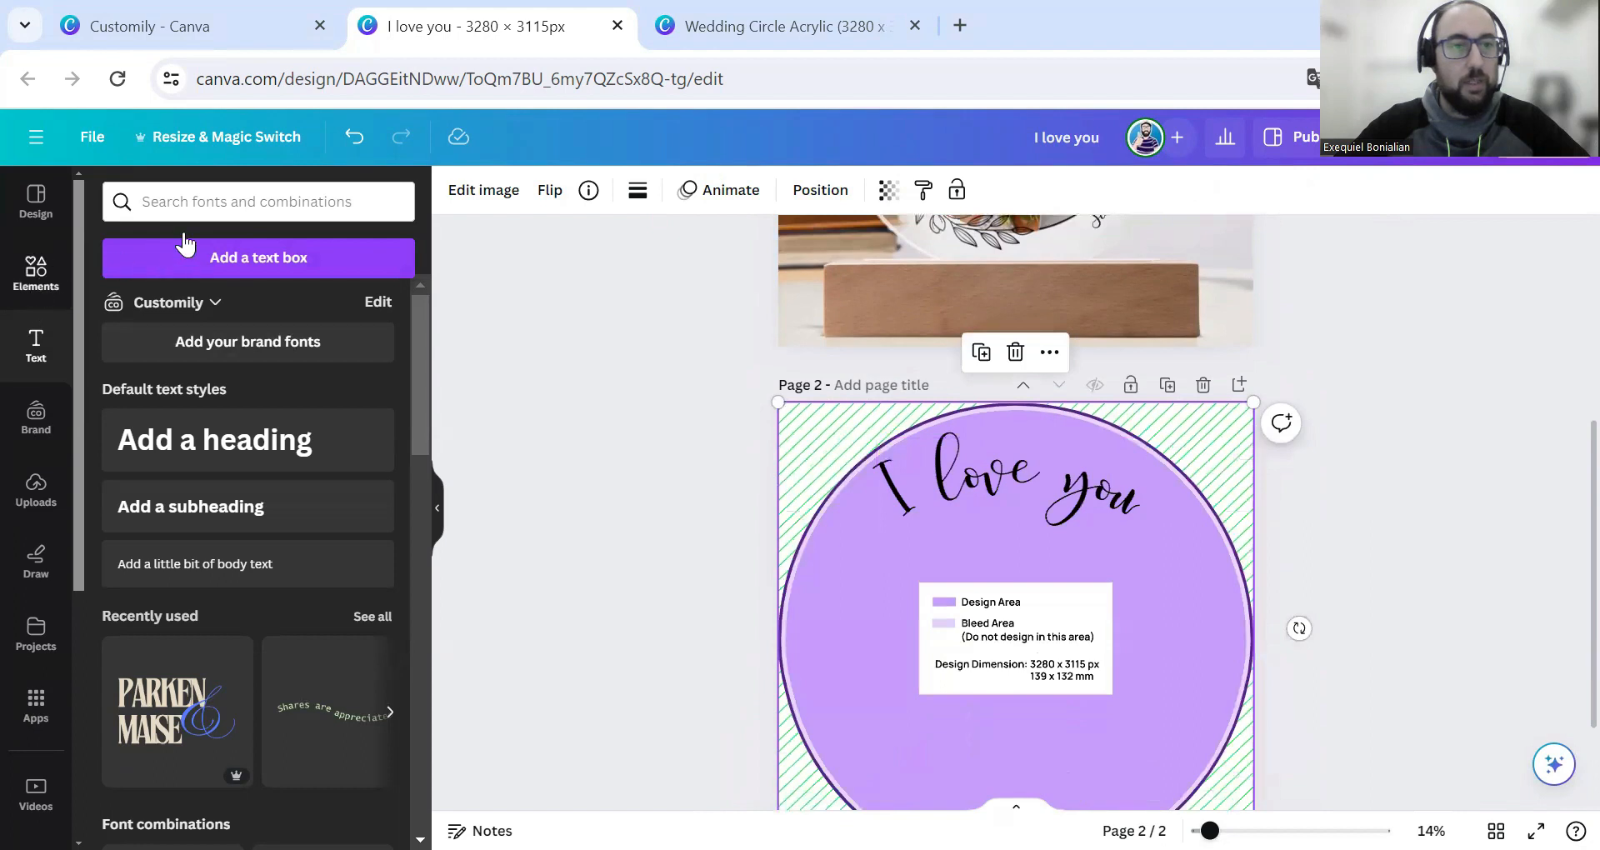
left_click(210, 205)
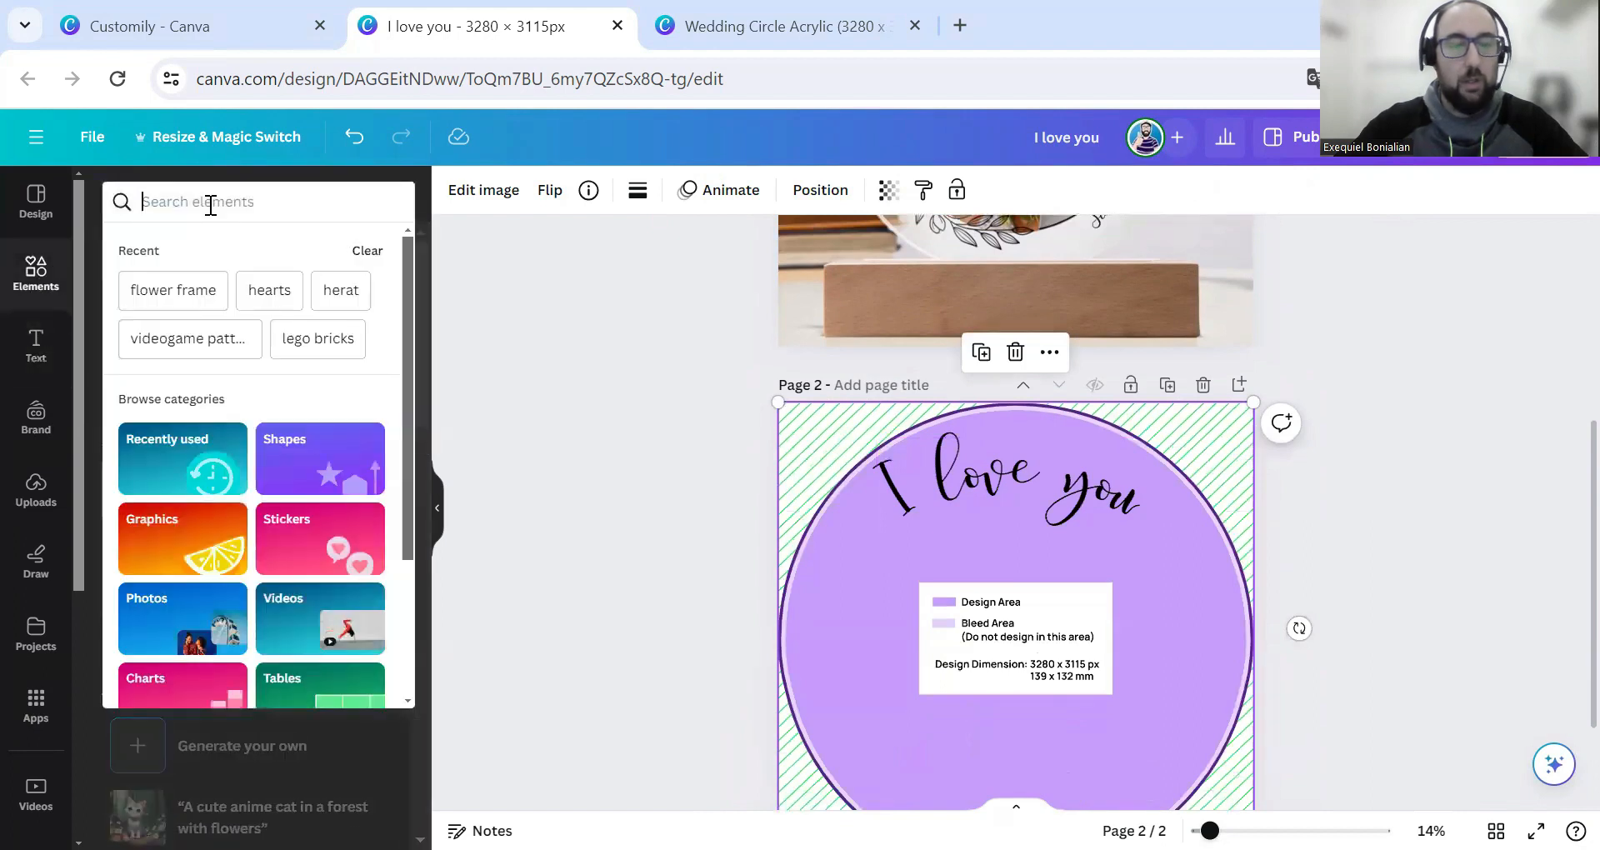
type("hearts")
key("Return")
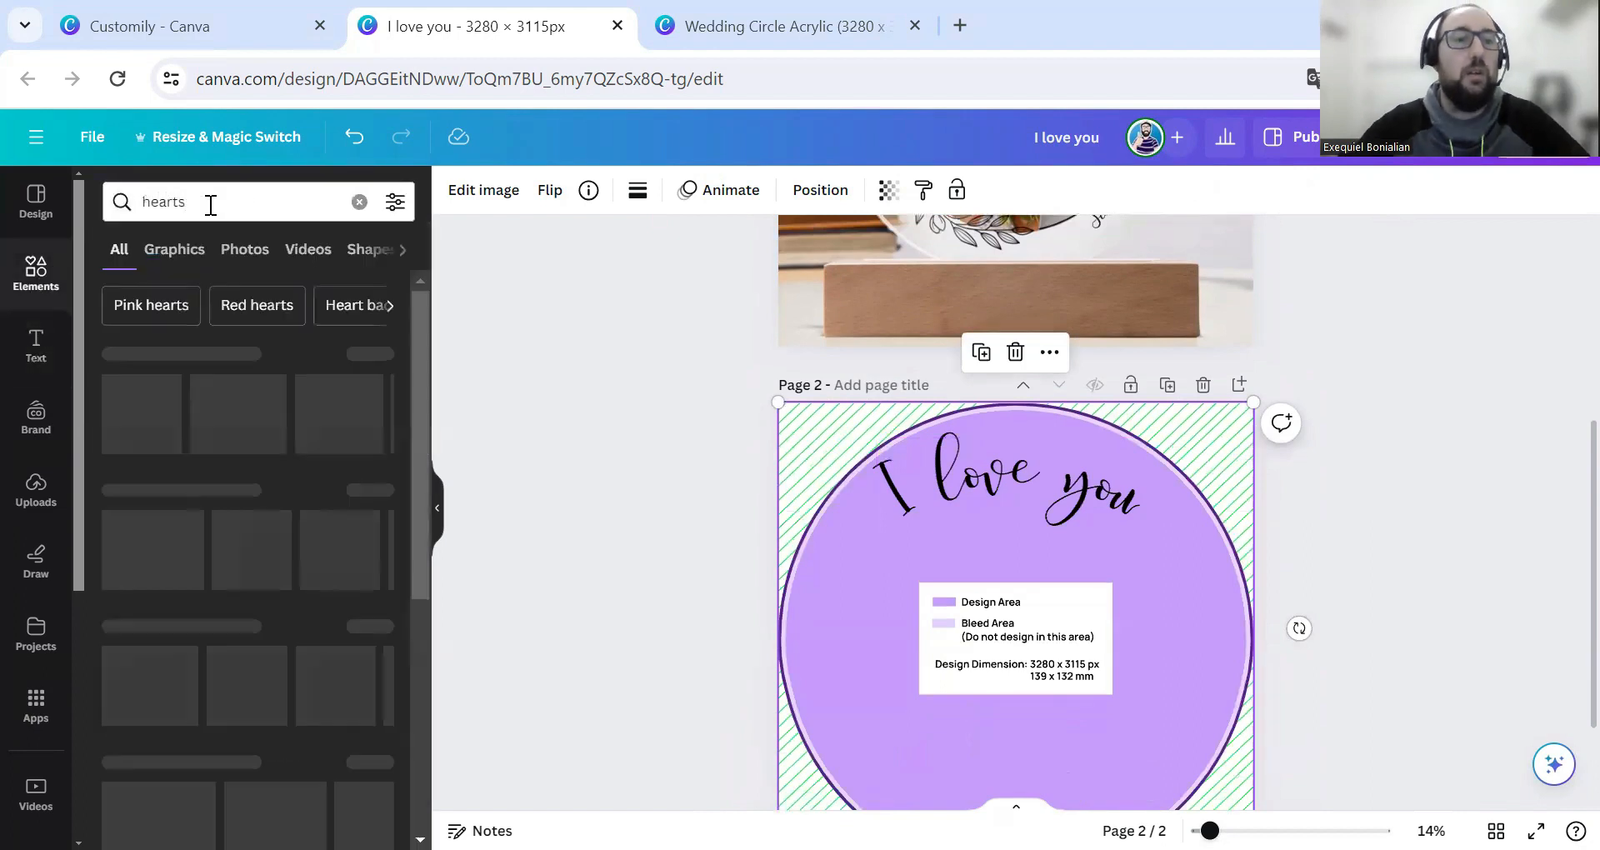
left_click(174, 249)
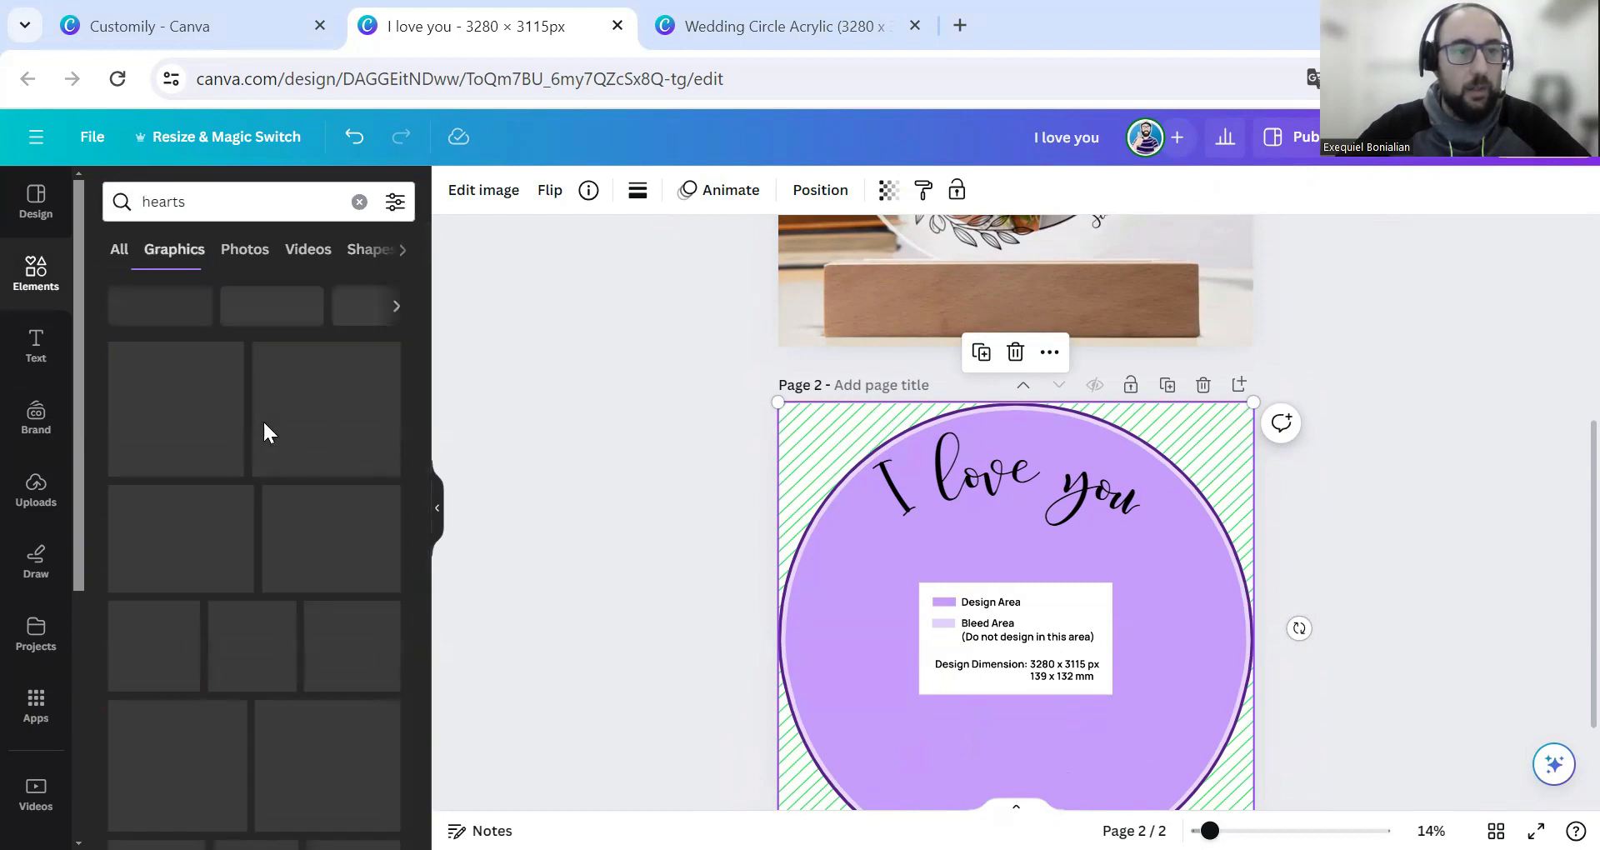
scroll(269, 540, "down", 3)
scroll(268, 540, "down", 3)
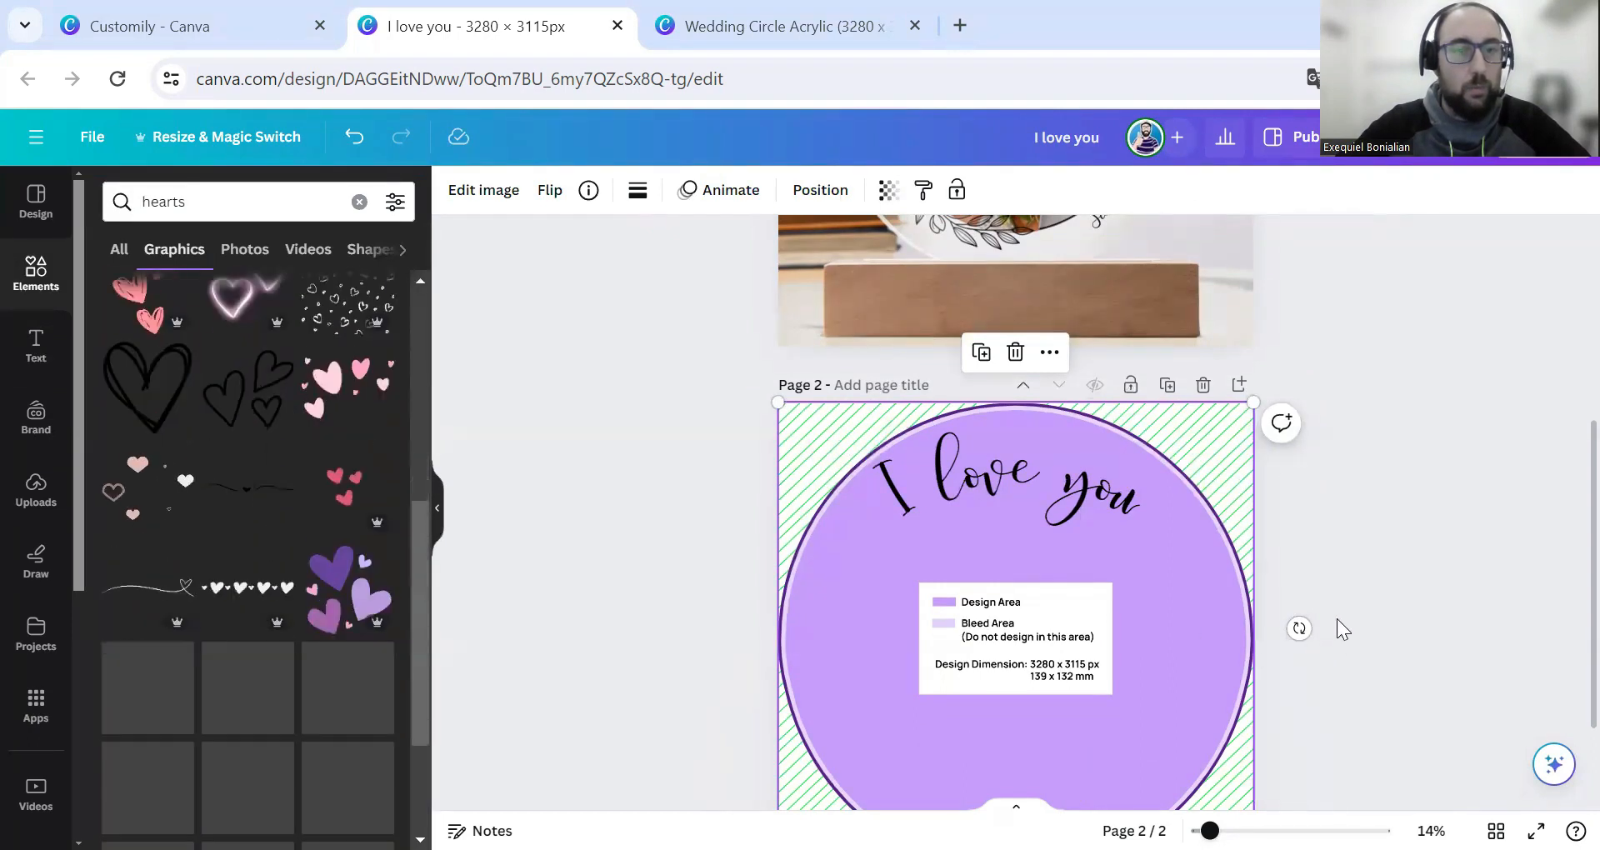
scroll(228, 509, "down", 4)
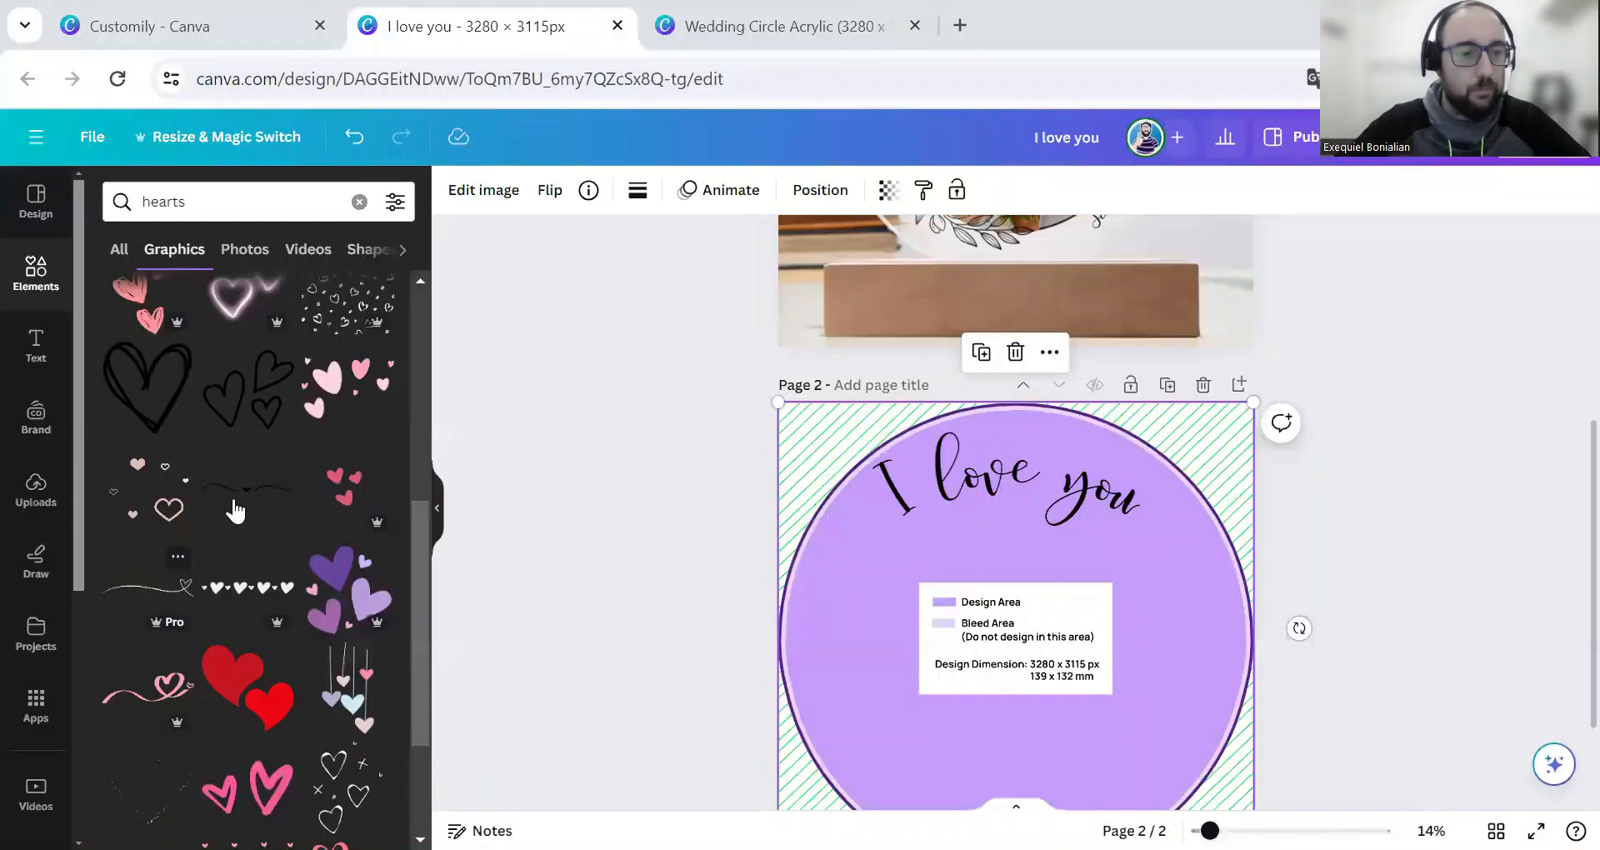
scroll(325, 467, "down", 8)
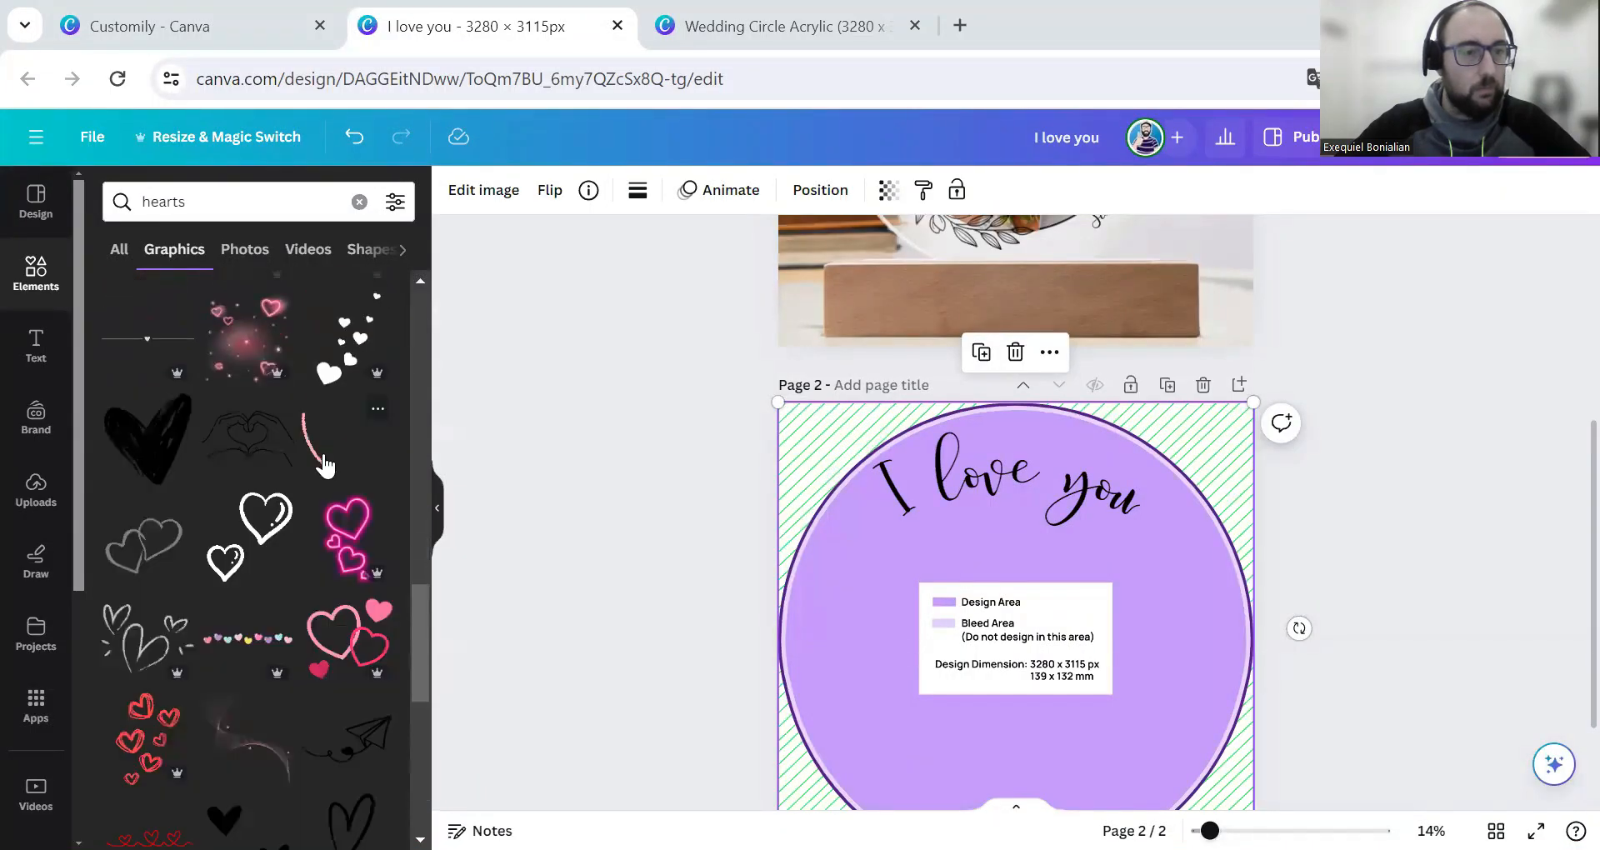
left_click(133, 548)
- Recolour the hearts black, shrink and tilt them, and place them beside the "I" of the curved title
left_click_drag(1066, 596, 923, 468)
left_click(638, 190)
left_click(163, 310)
left_click_drag(968, 419, 900, 490)
left_click_drag(859, 583, 902, 600)
left_click_drag(896, 537, 911, 537)
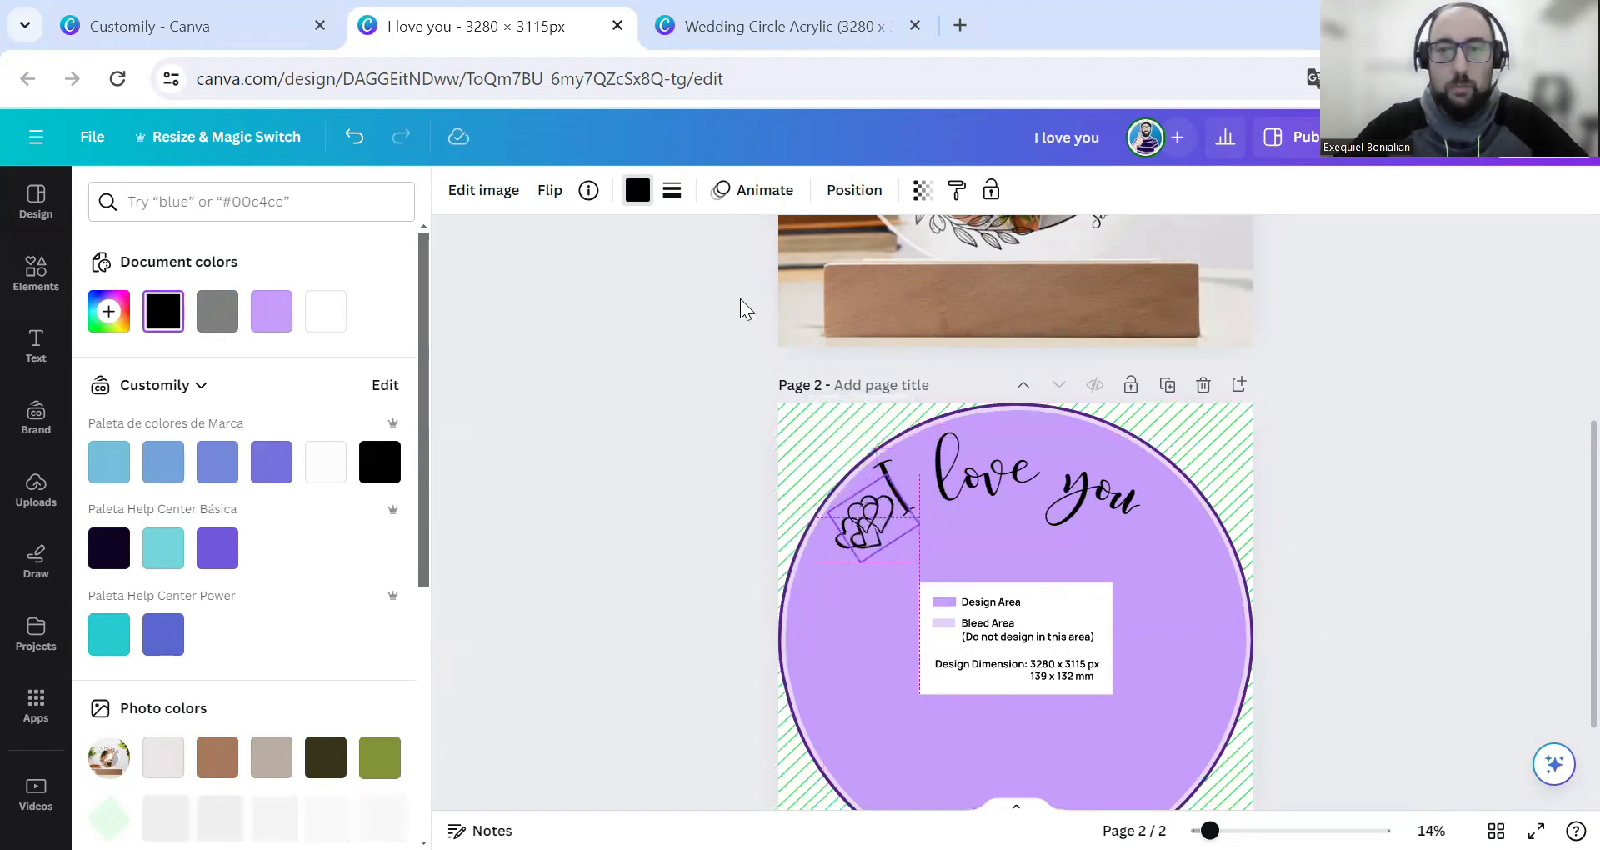
- Flip a copy of the hearts horizontally, tilt it to mirror the original, and place it beside the title's "you"
left_click(550, 190)
left_click(601, 242)
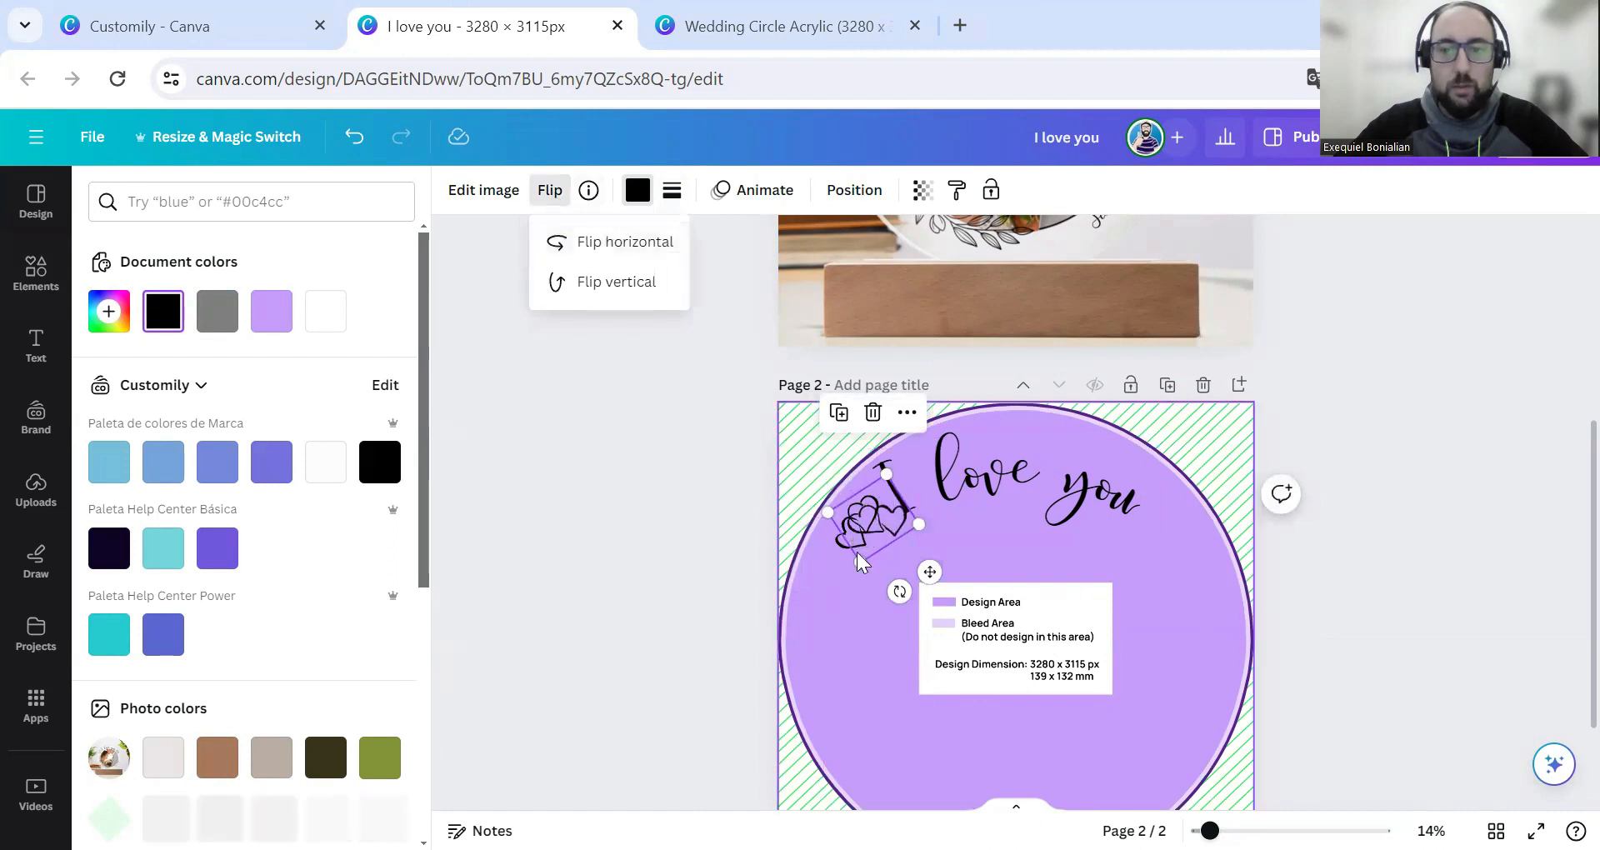
left_click_drag(900, 589, 846, 590)
left_click_drag(875, 525, 1182, 537)
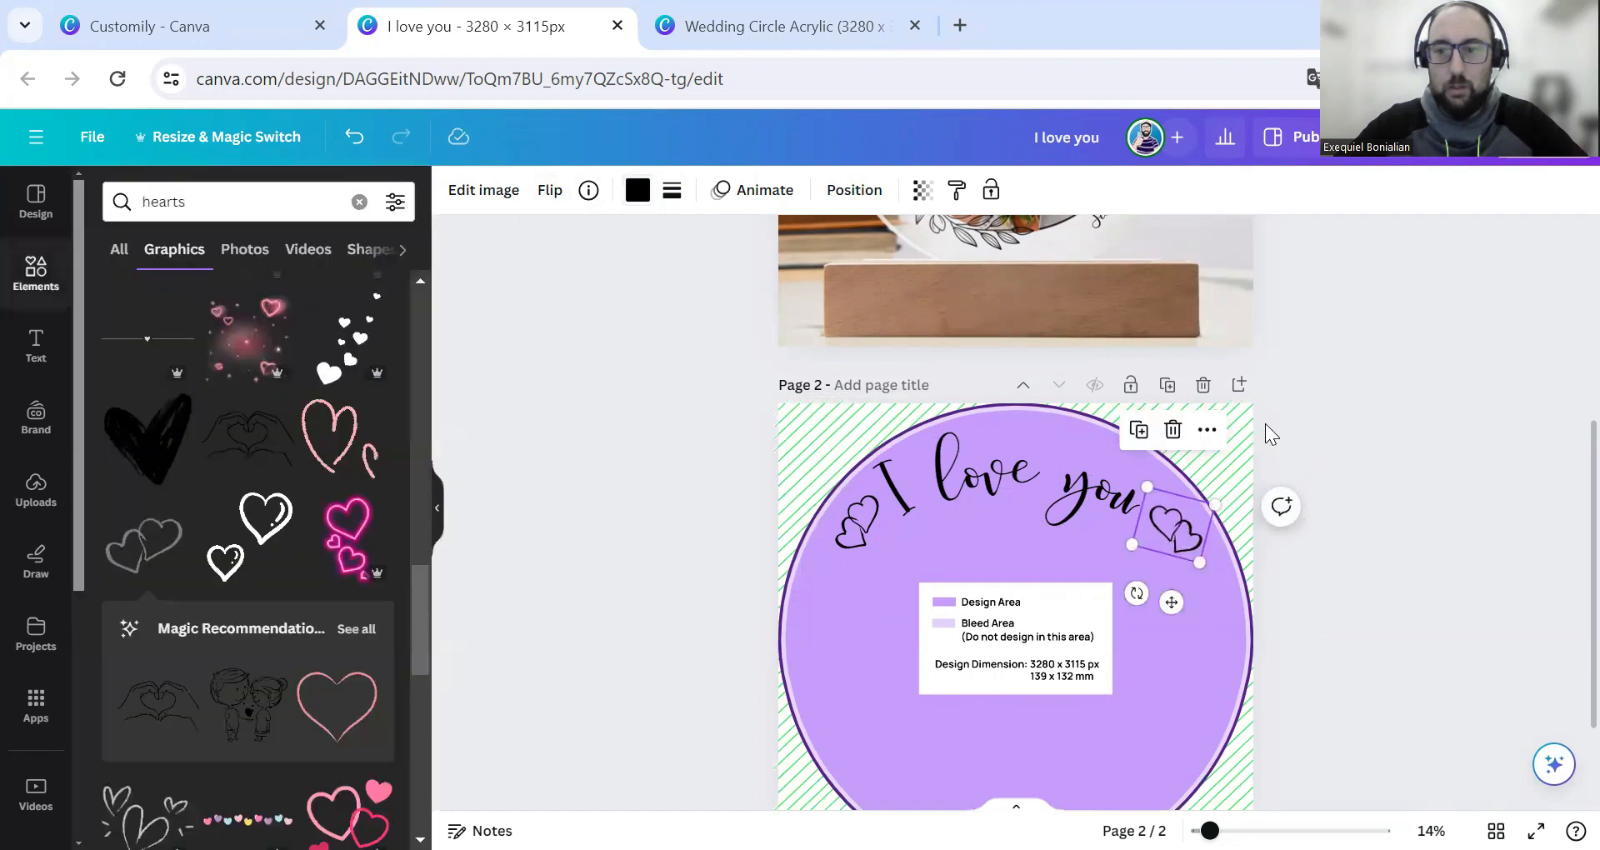
left_click(1288, 451)
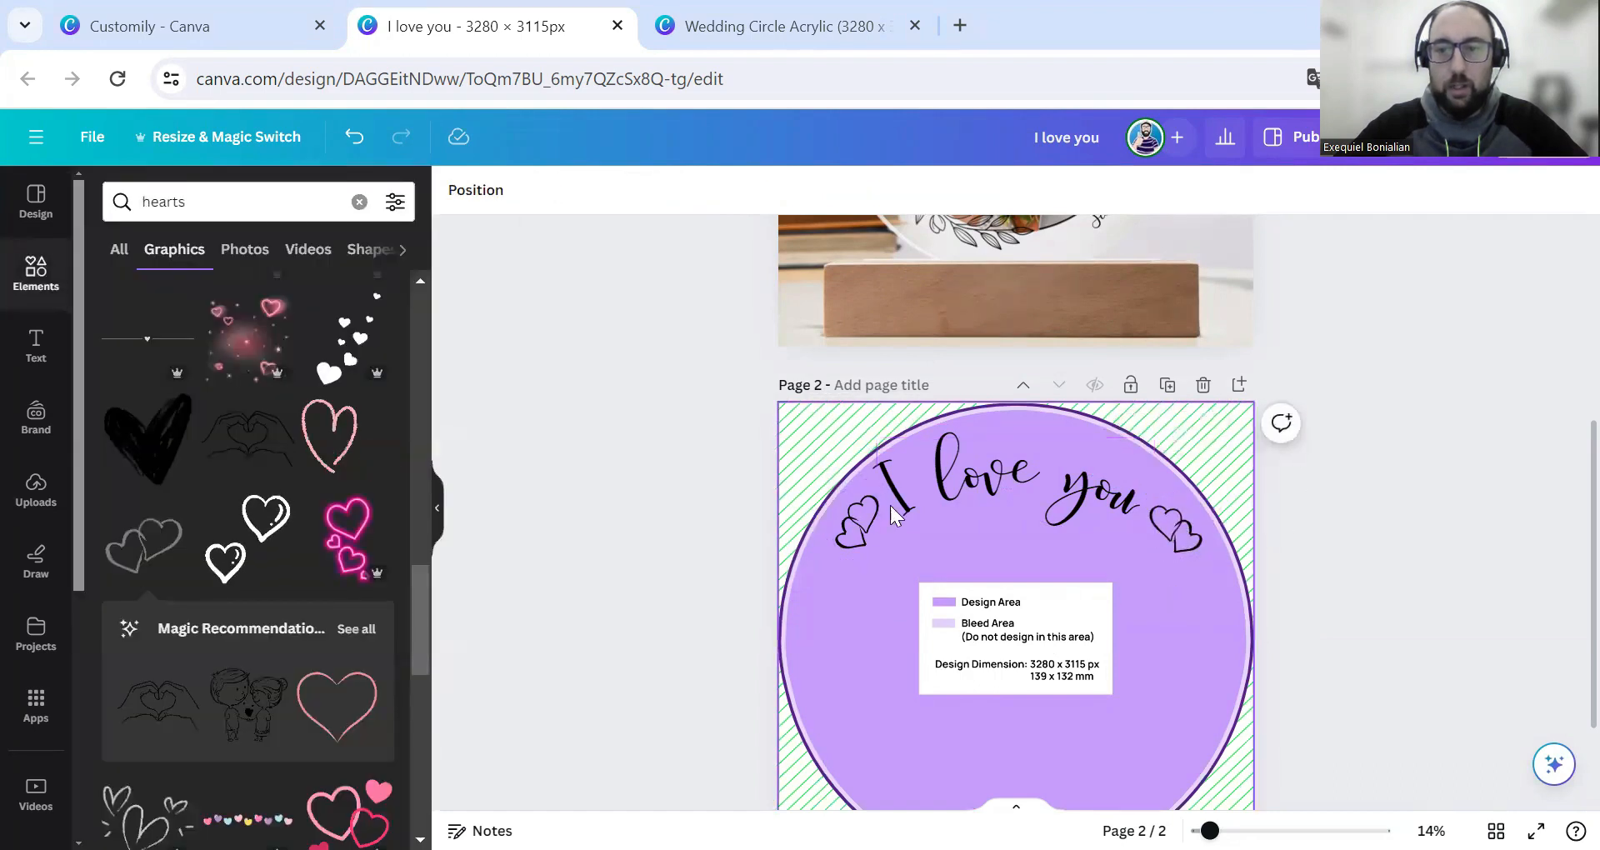
- Check the floral ring in the page 1 reference and search the graphics for "flower frame"
scroll(1017, 613, "up", 5)
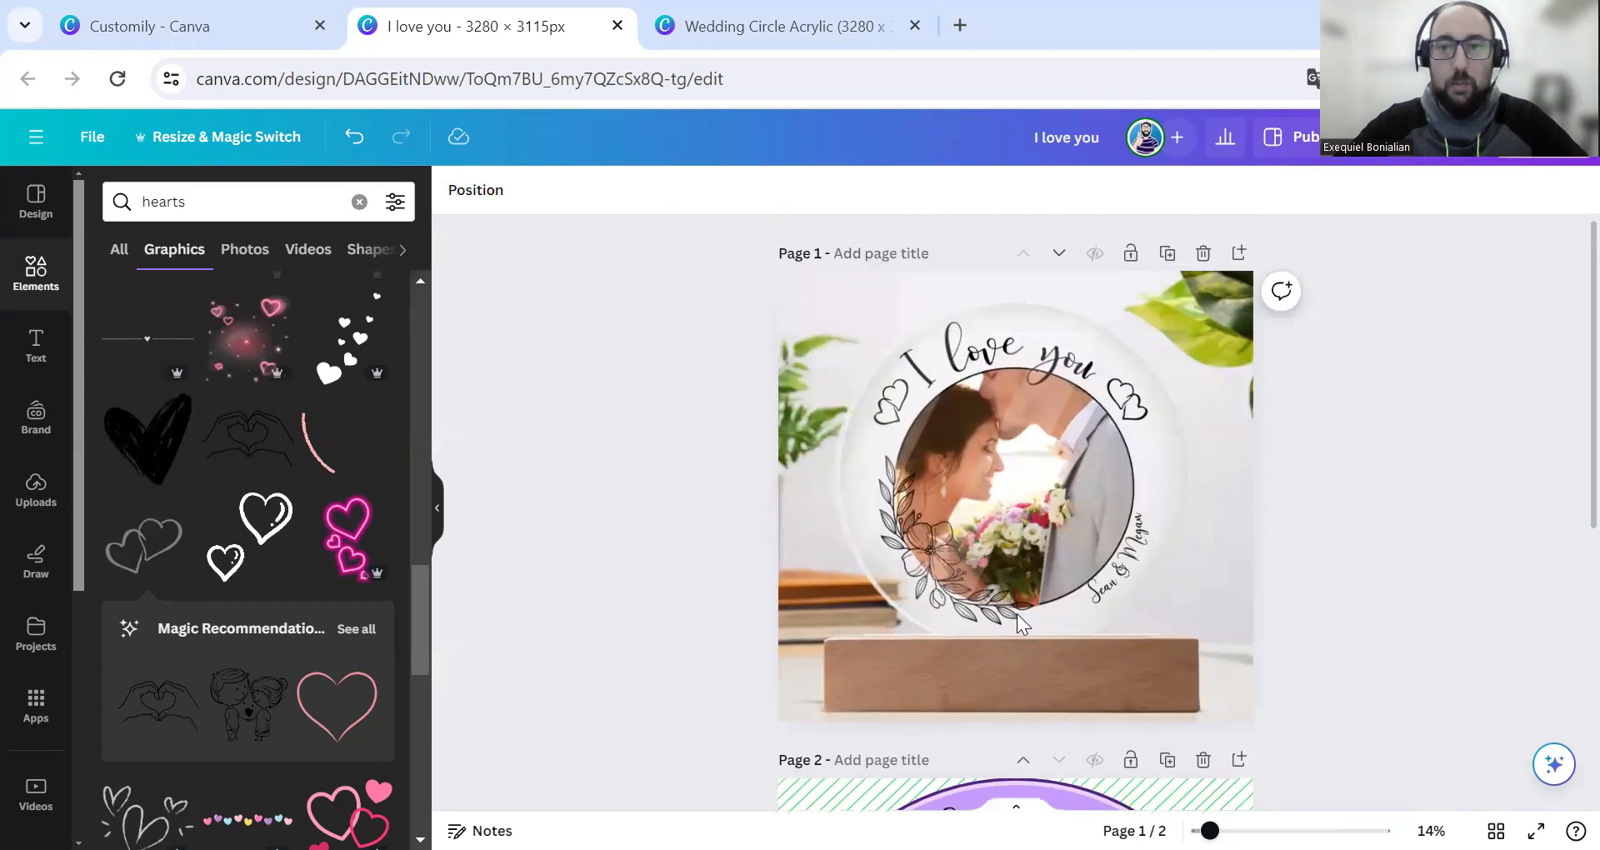
scroll(1038, 542, "down", 2)
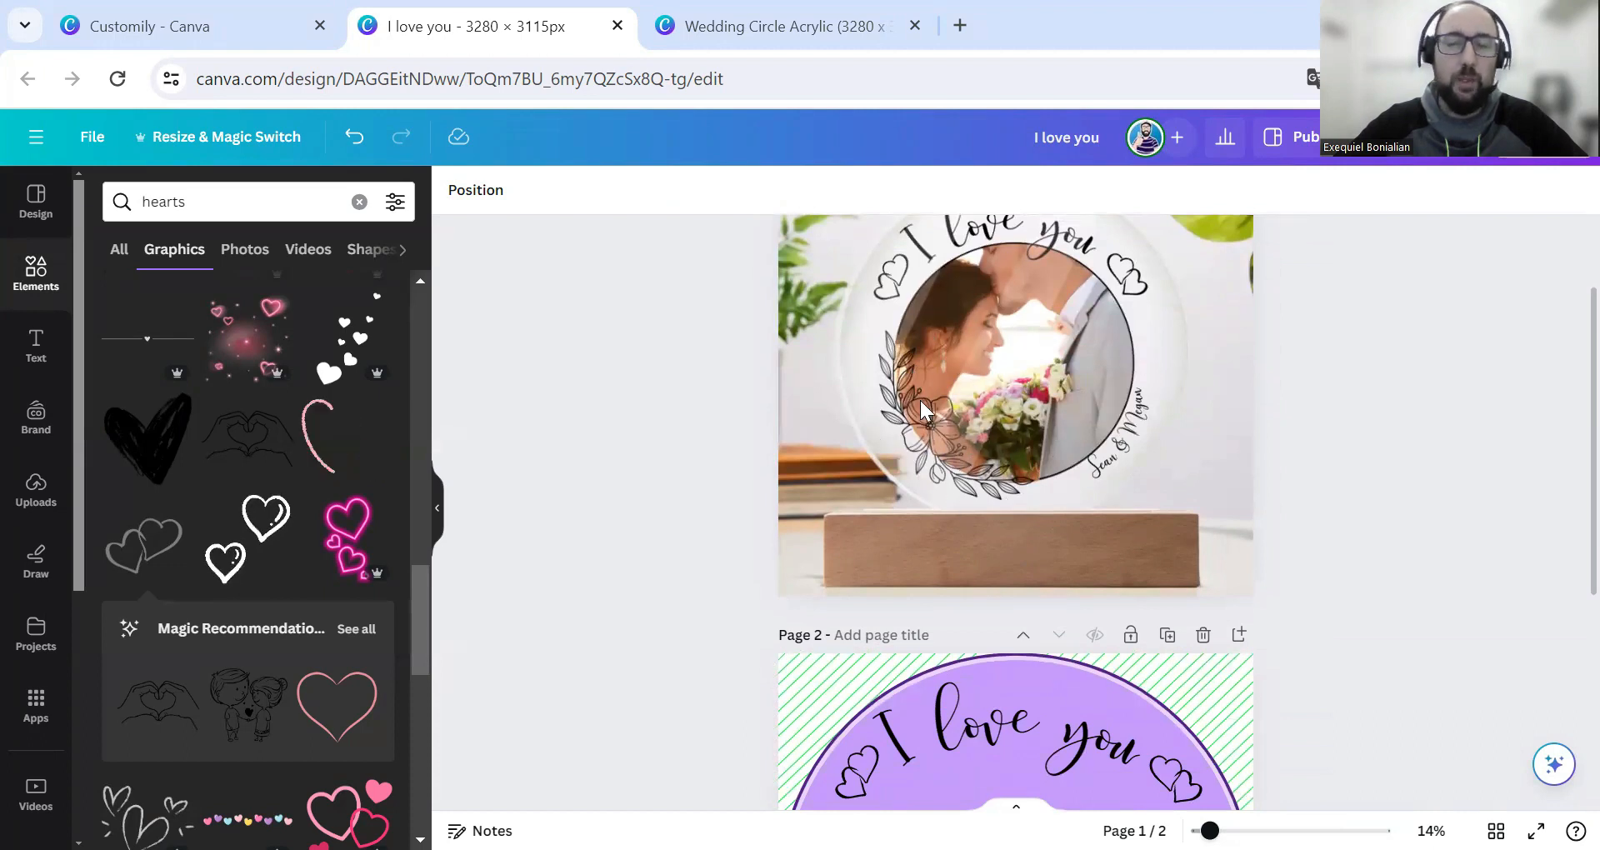
scroll(1081, 498, "down", 5)
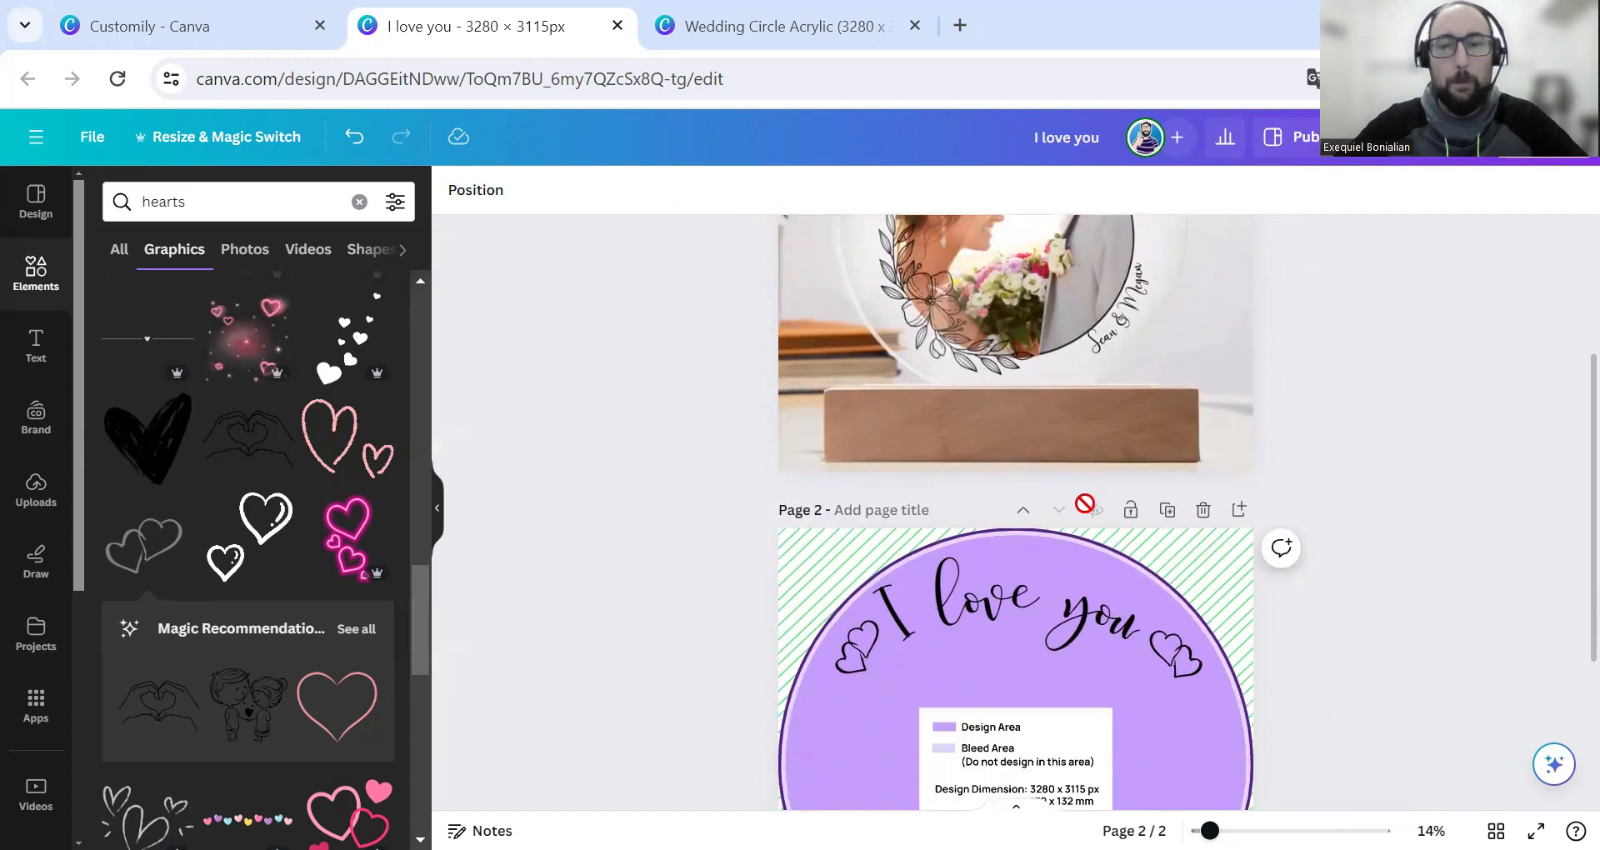
left_click(174, 202)
double_click(173, 202)
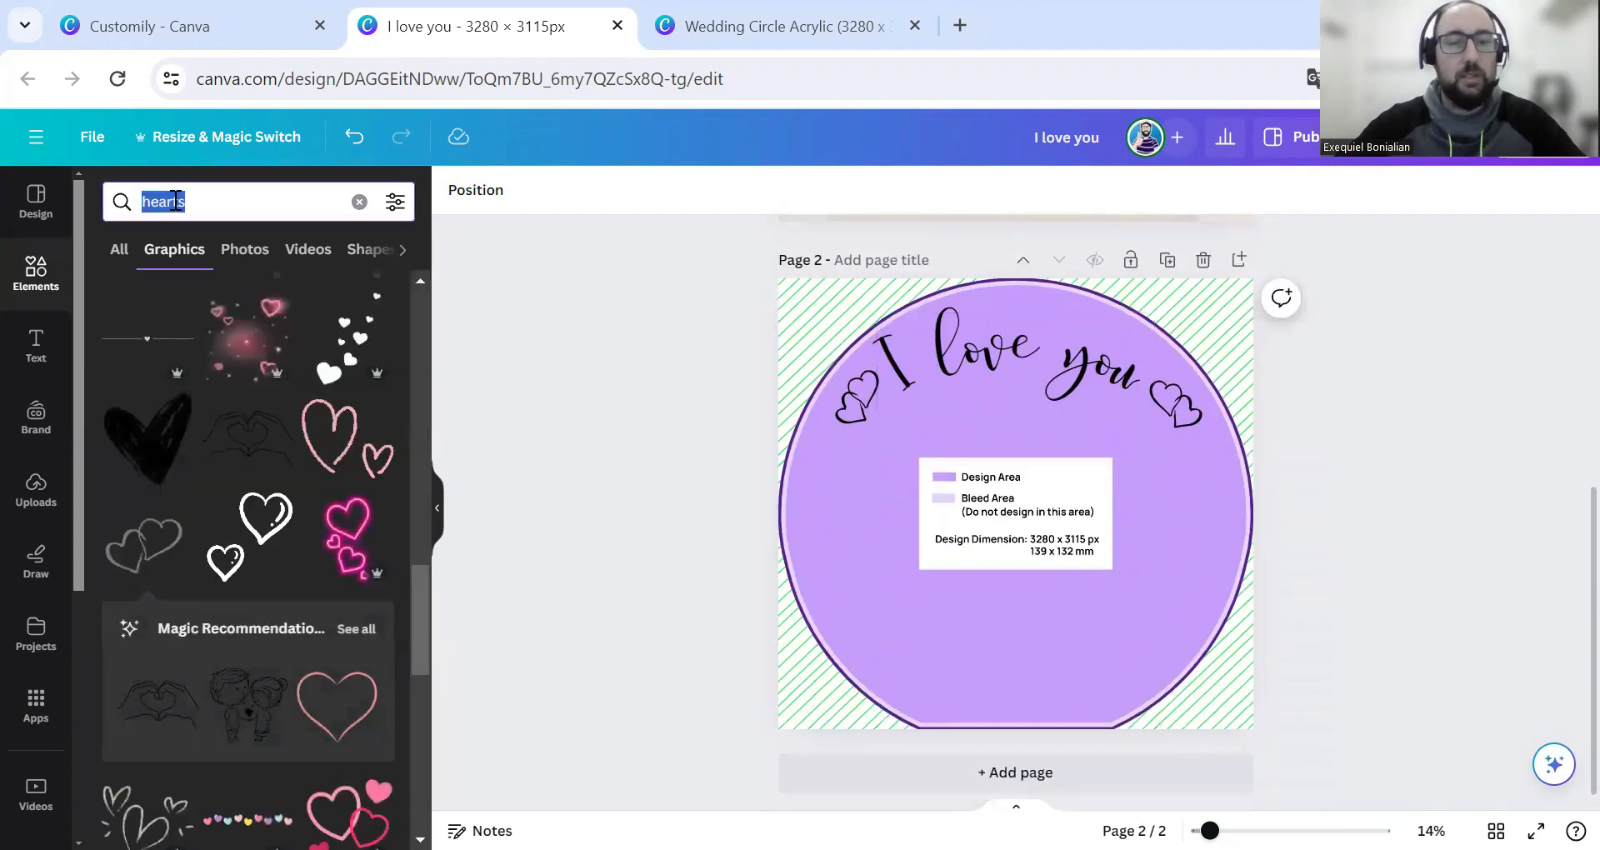
type("flowers frame")
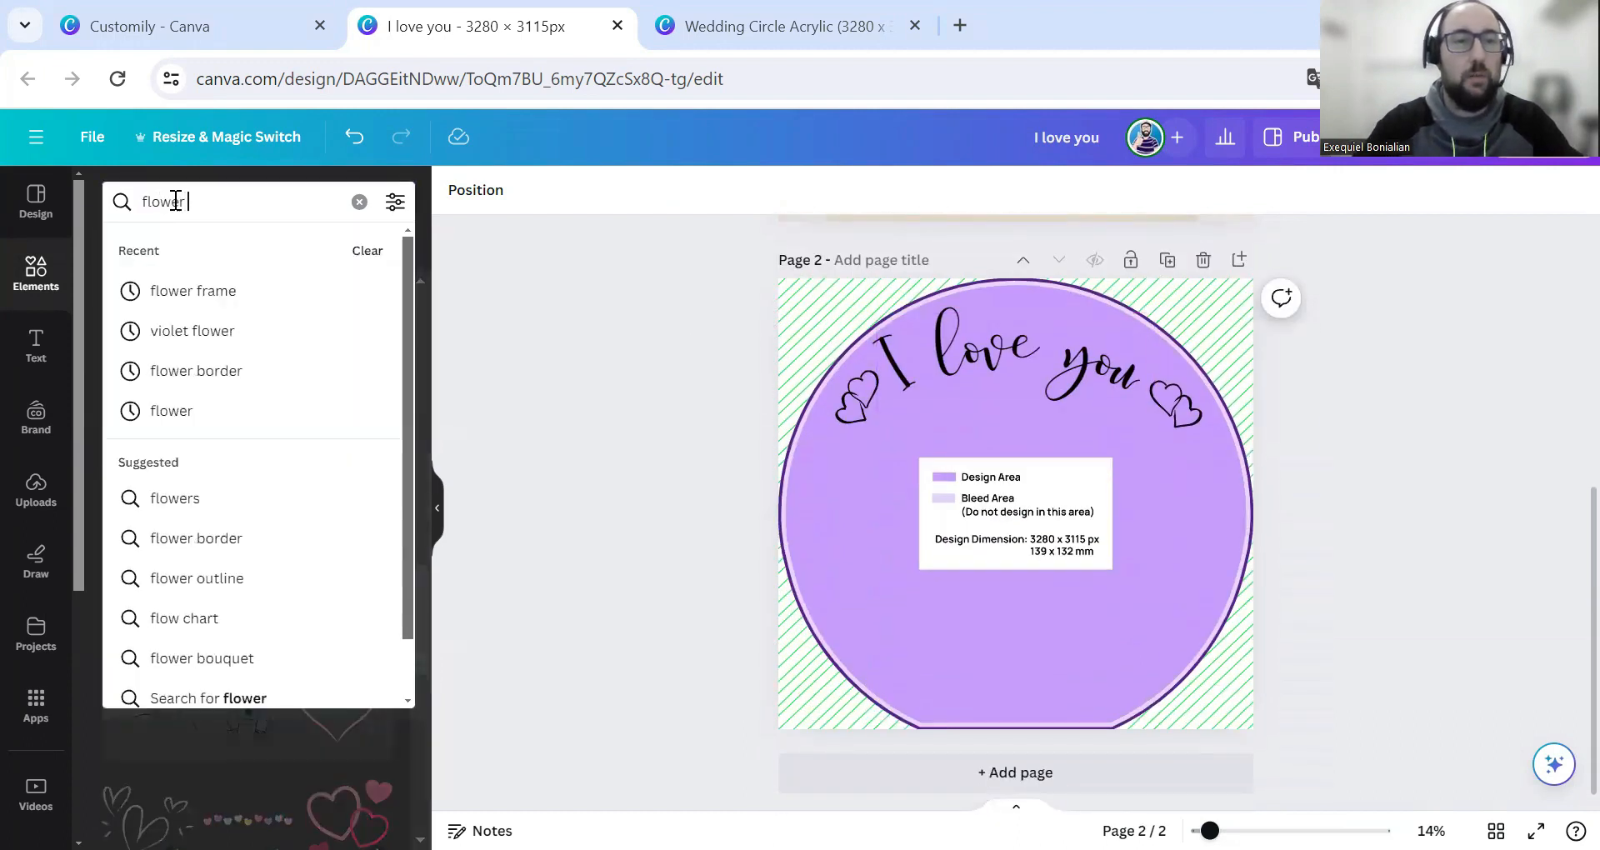
key("Return")
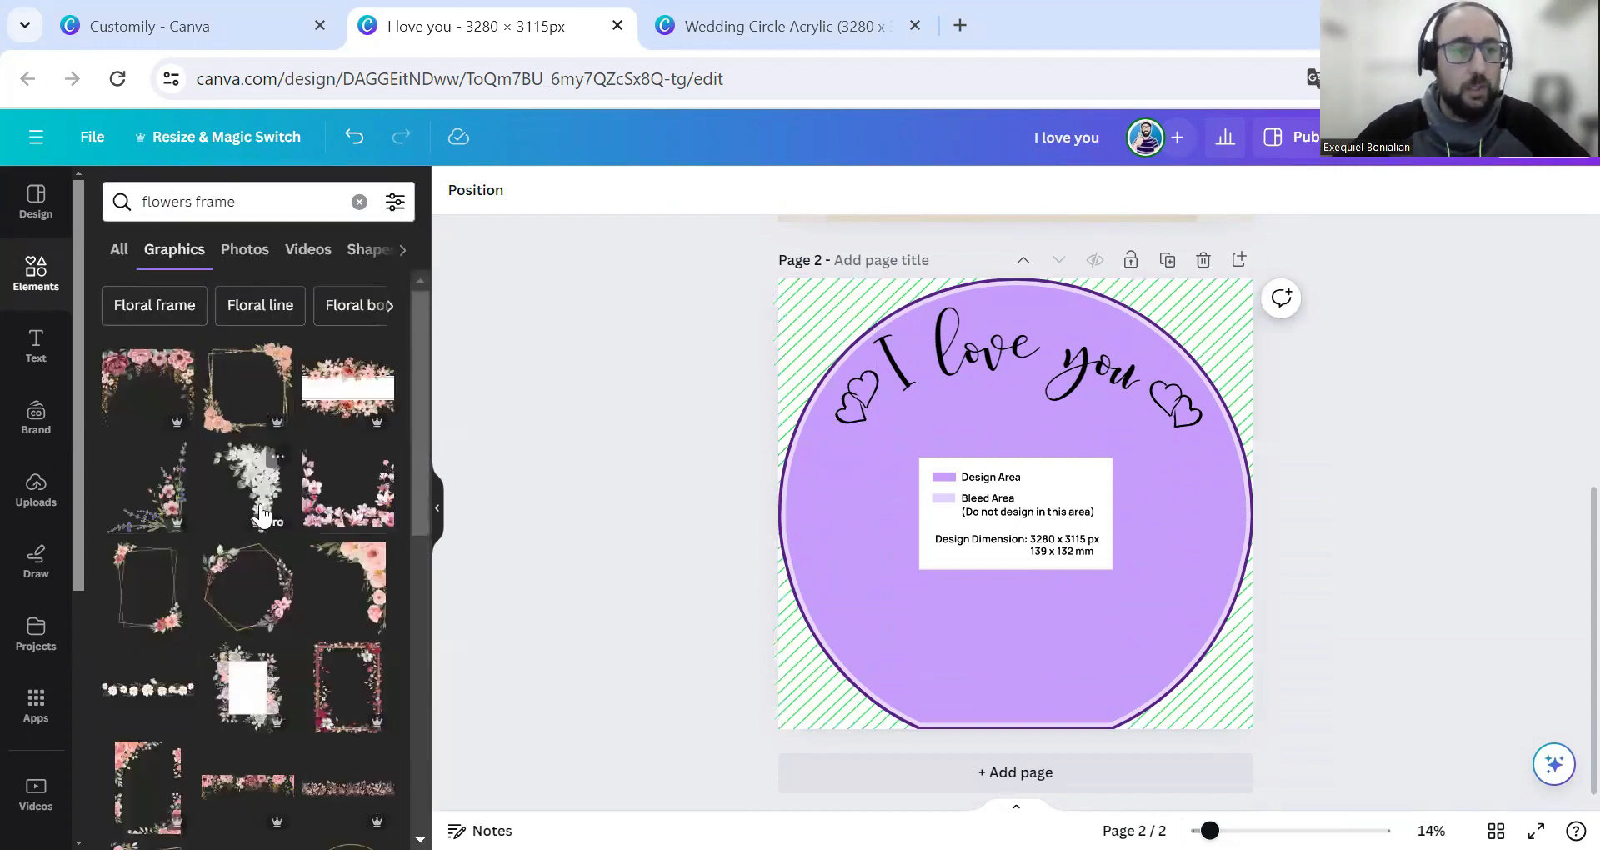
left_click(213, 202)
key("BackSpace")
key("Return")
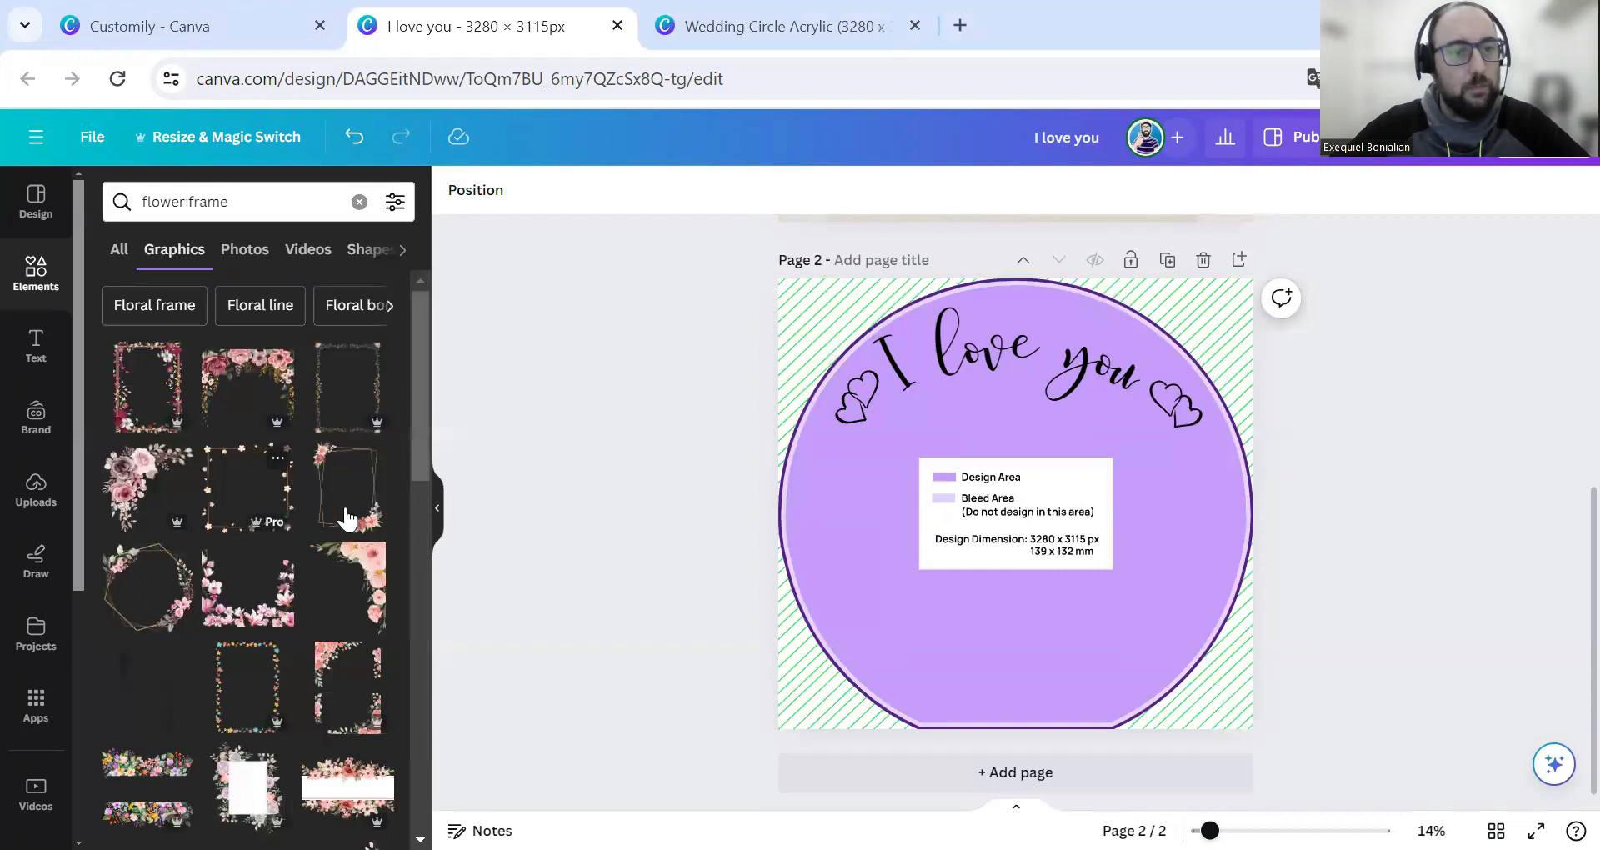
- Add the black circular line frame with flower and leaves to page 2 and enlarge it below the title
scroll(392, 558, "down", 6)
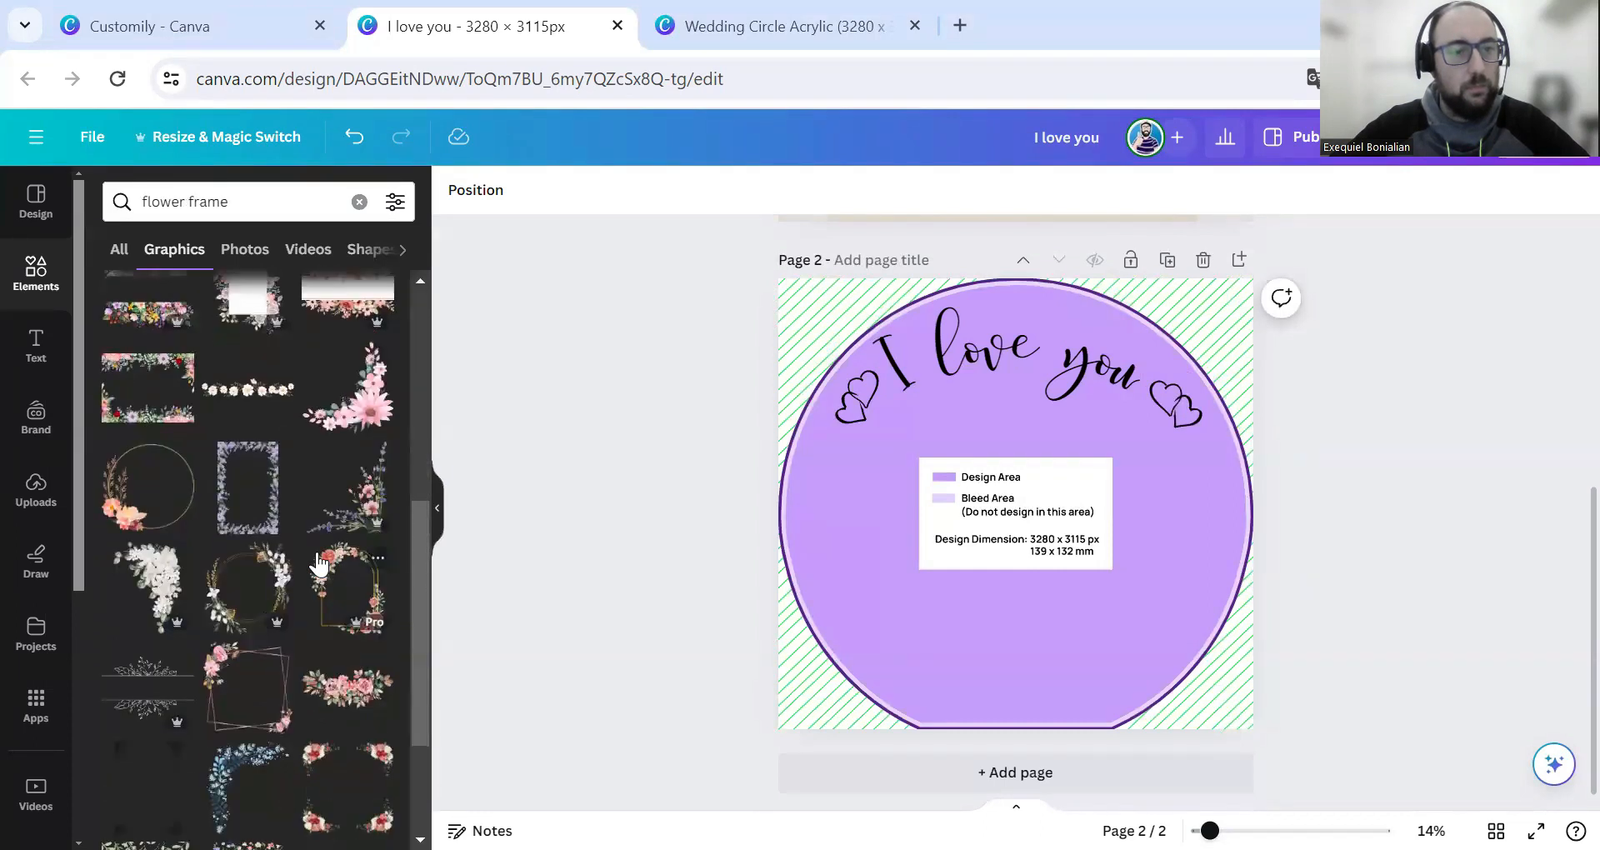
scroll(317, 565, "down", 4)
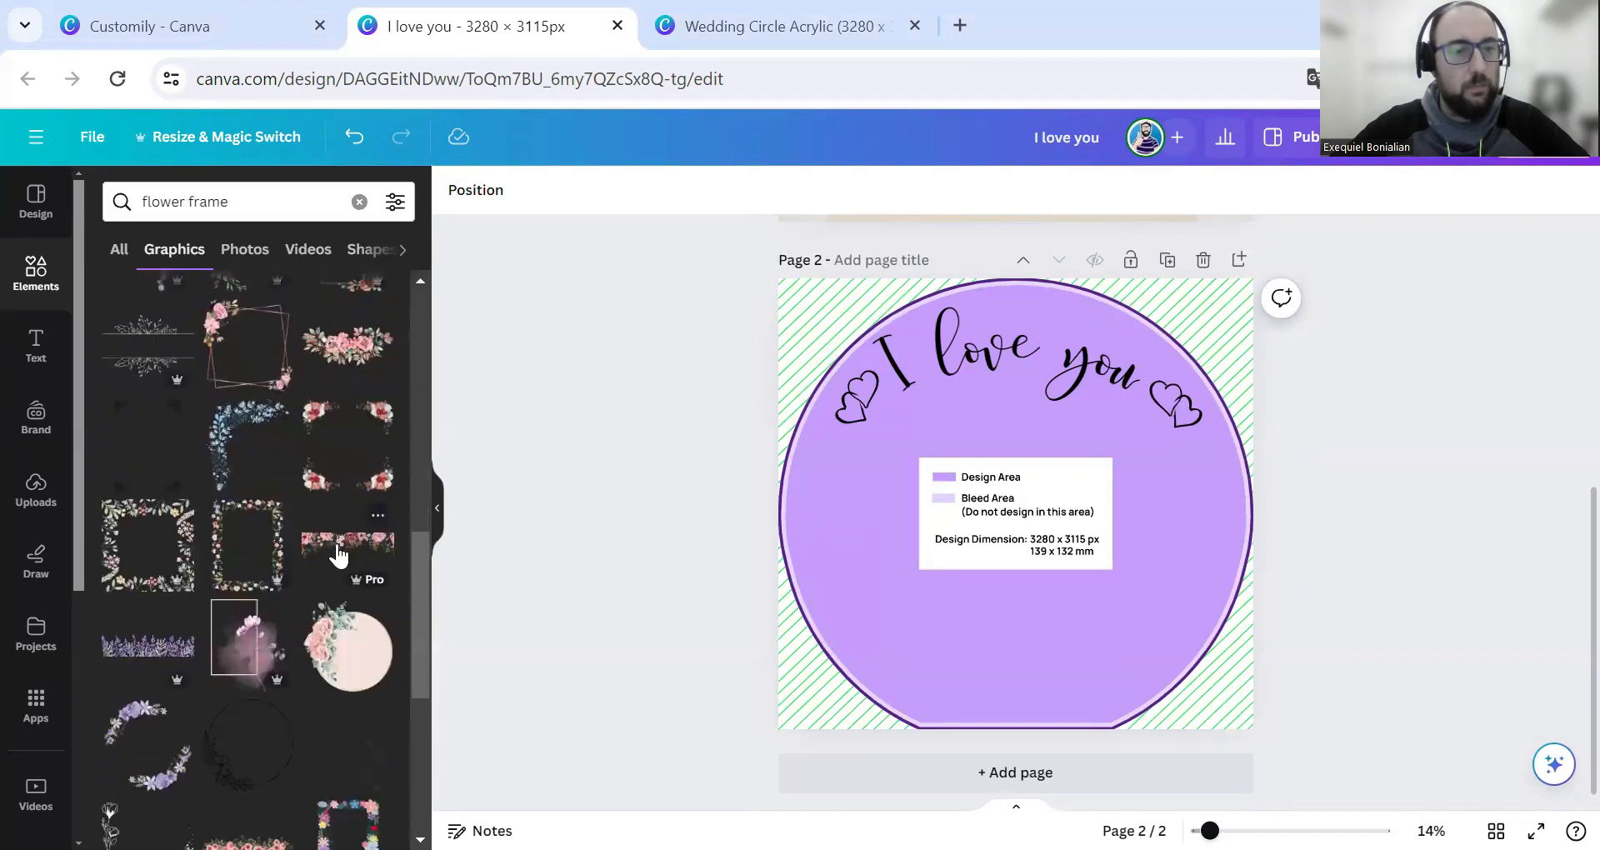
scroll(252, 657, "down", 1)
left_click_drag(1025, 444, 957, 441)
left_click_drag(1037, 413, 1173, 275)
left_click_drag(1081, 370, 1081, 420)
- Compare the floral ring with the page 1 reference, enlarge it slightly and centre its circle just below the title
scroll(1121, 410, "up", 3)
scroll(1121, 410, "up", 1)
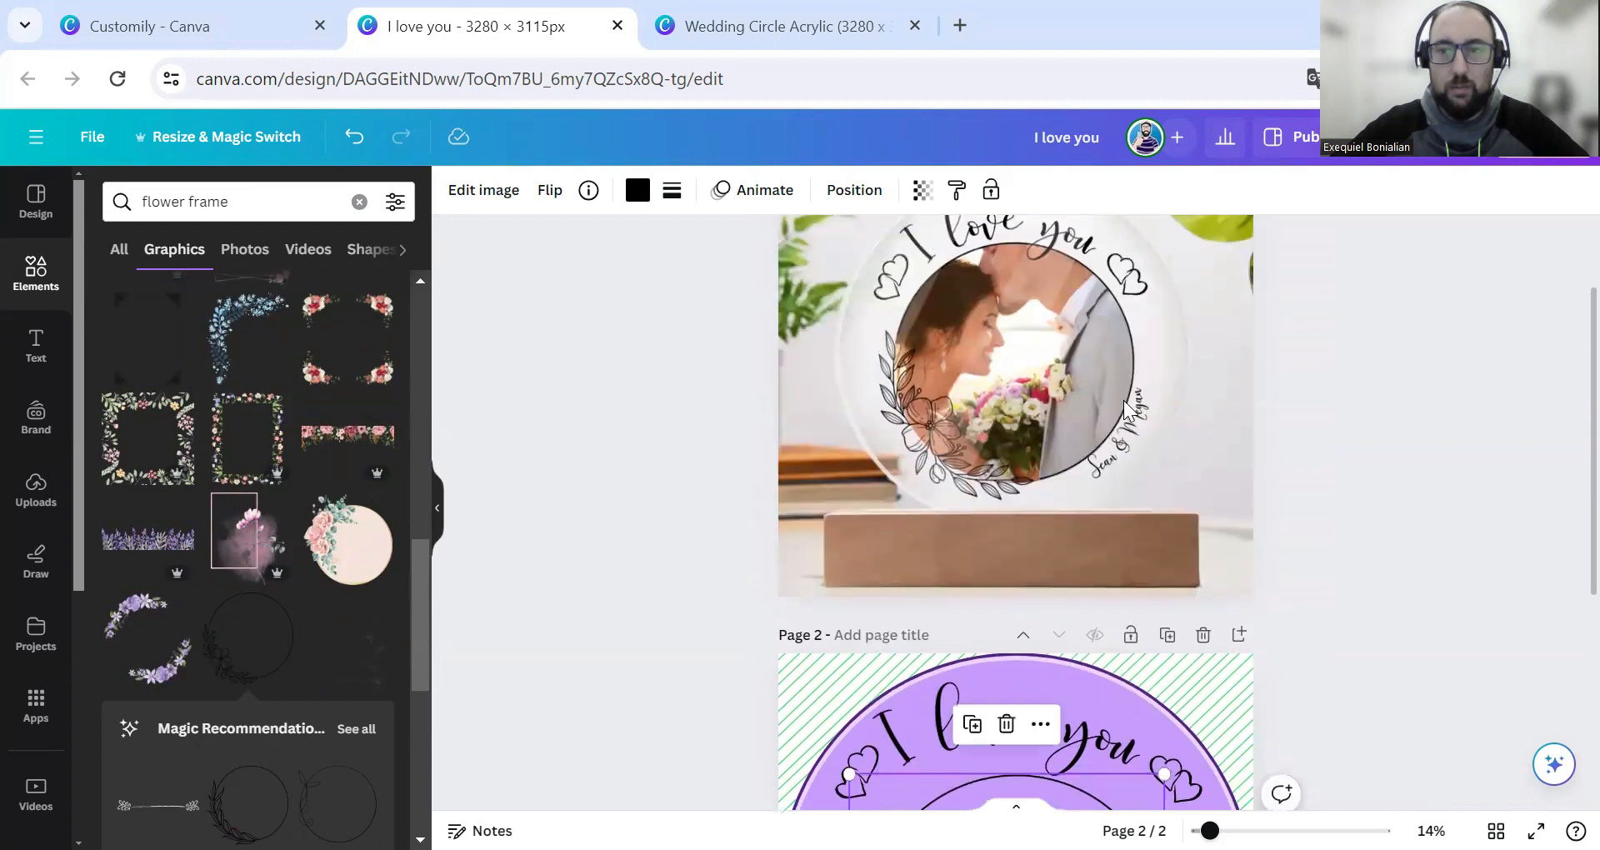
scroll(1124, 410, "up", 1)
scroll(1125, 409, "down", 4)
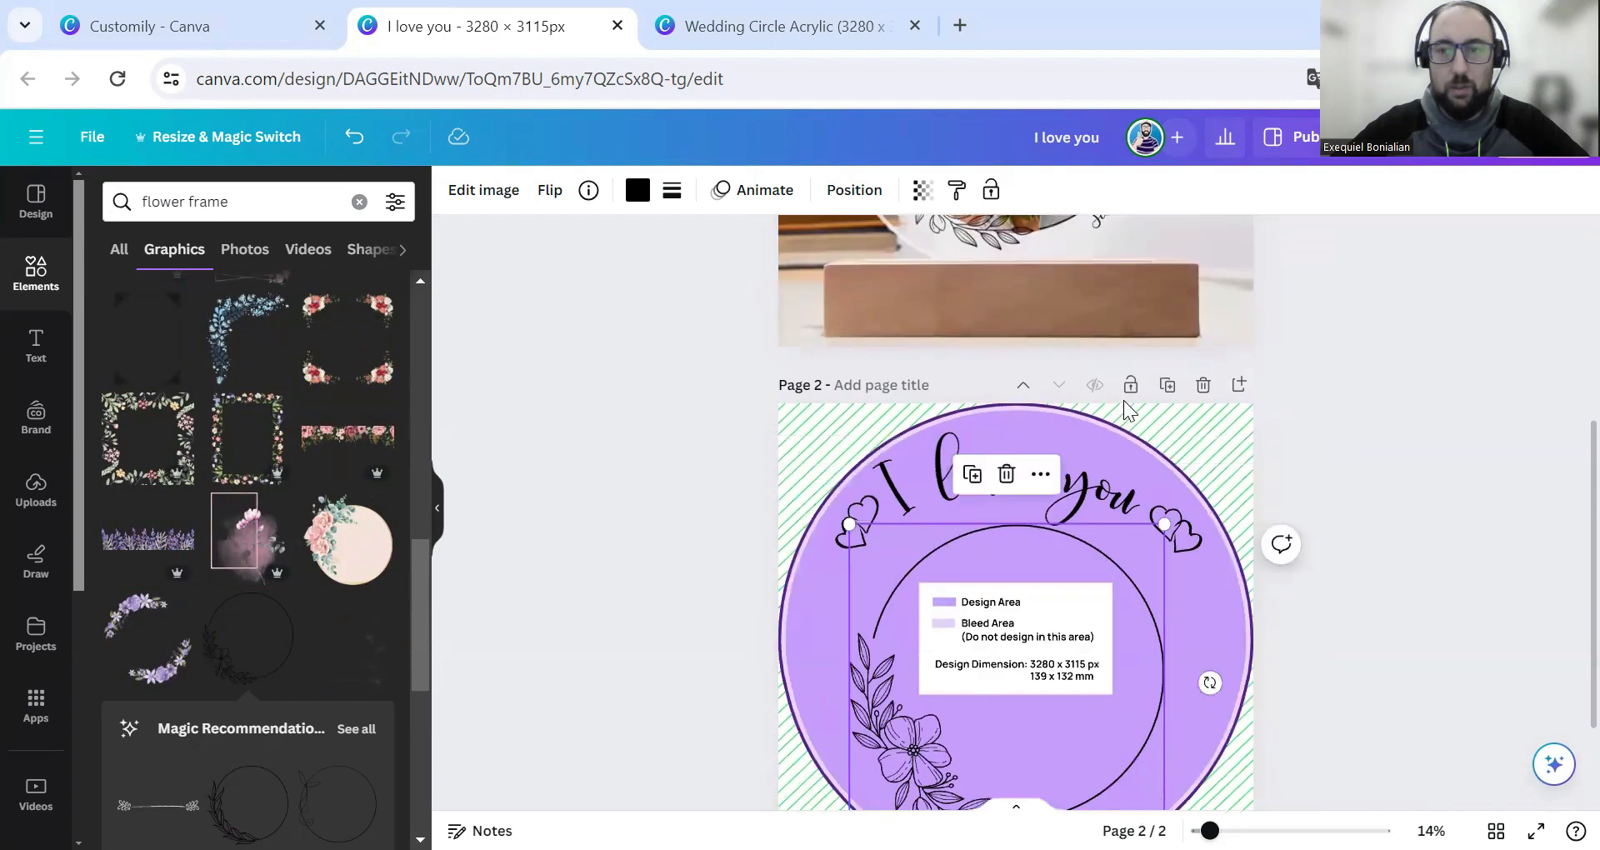
scroll(1125, 410, "up", 4)
scroll(1125, 410, "down", 5)
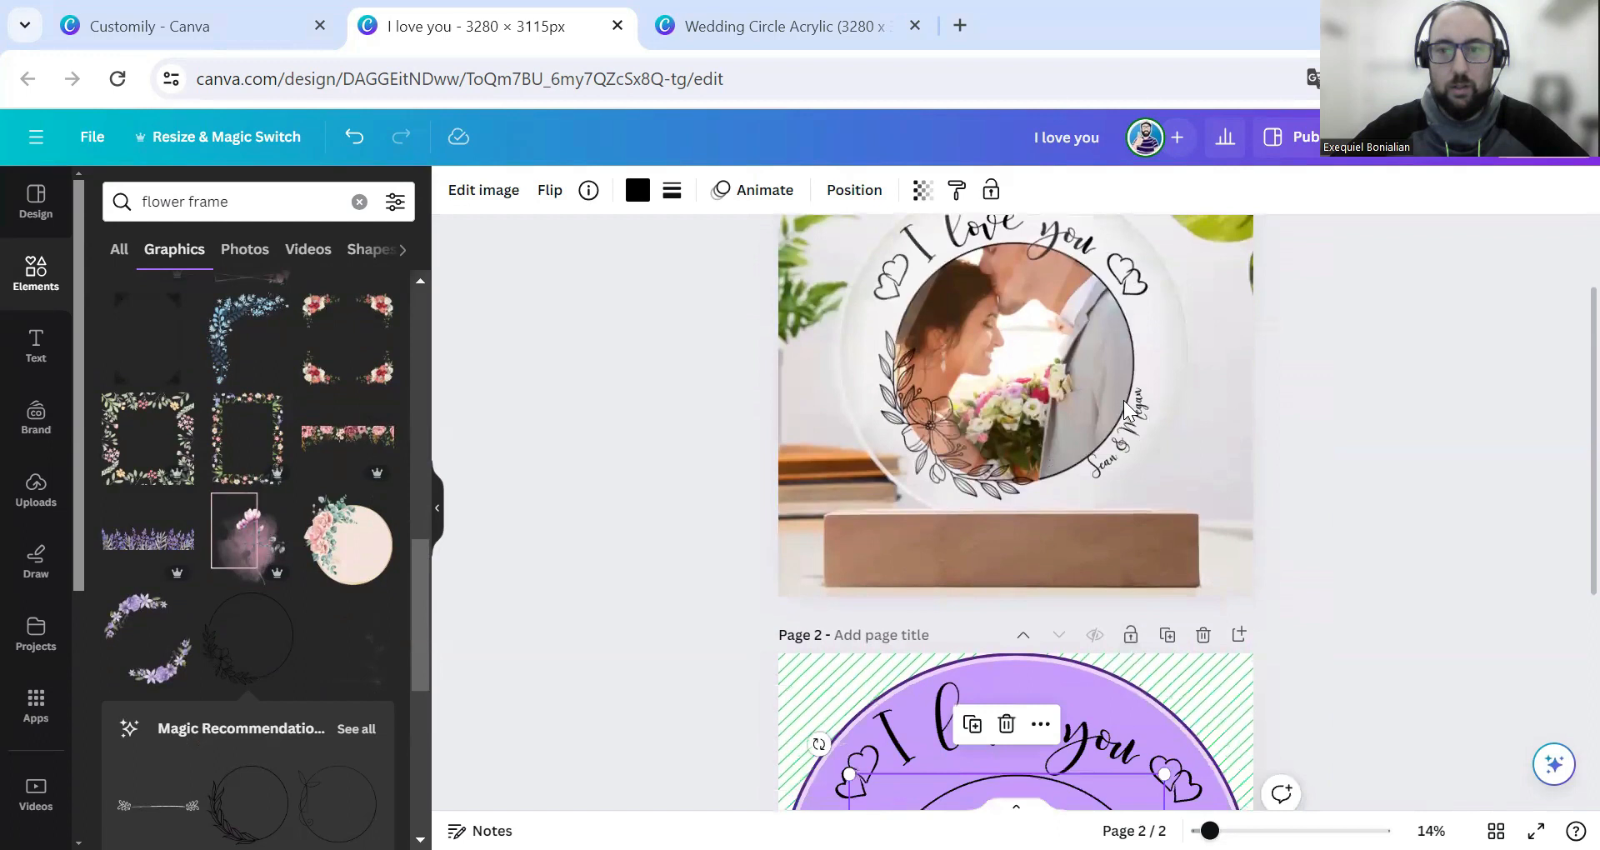
left_click_drag(1161, 402, 1165, 393)
left_click_drag(1135, 443, 1126, 429)
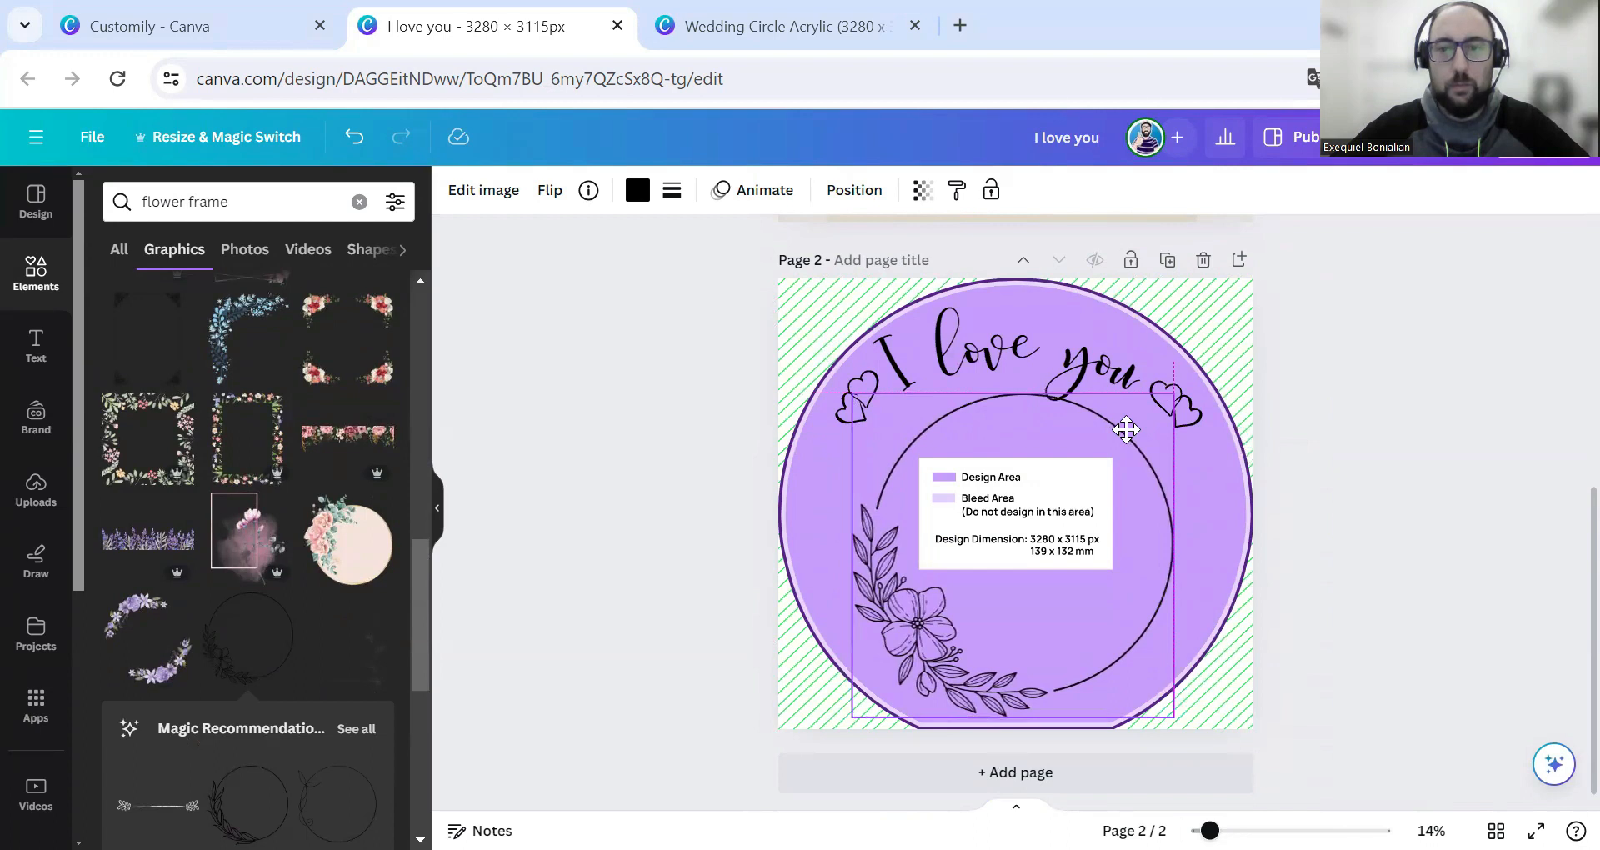
left_click_drag(1124, 429, 1122, 430)
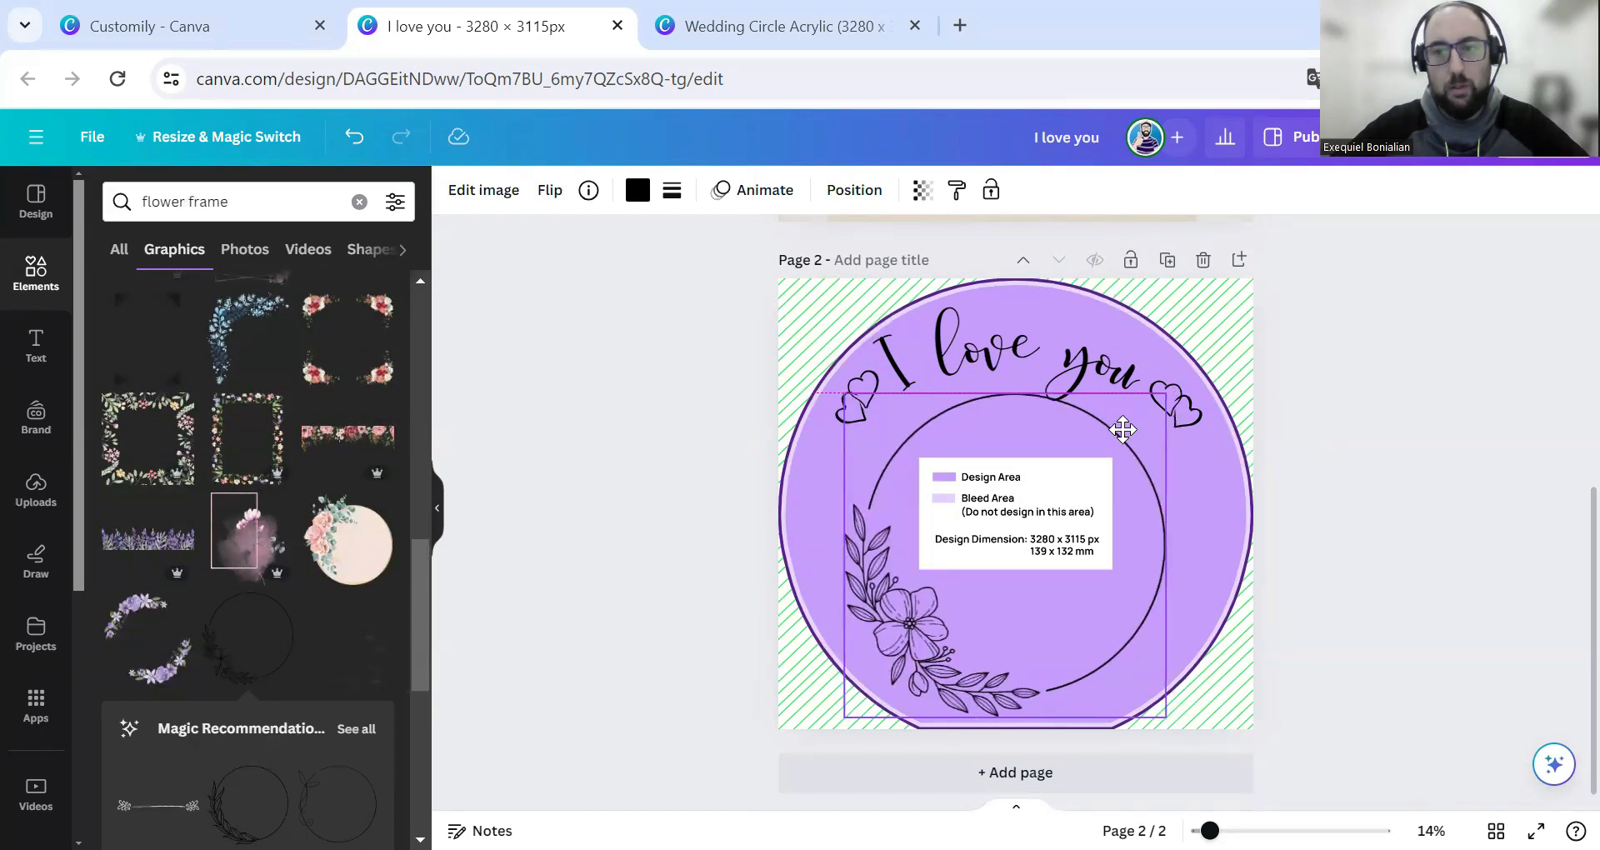
- Set the "I love you" text's curve to 74 and recentre it along the floral ring's upper arc
left_click(990, 352)
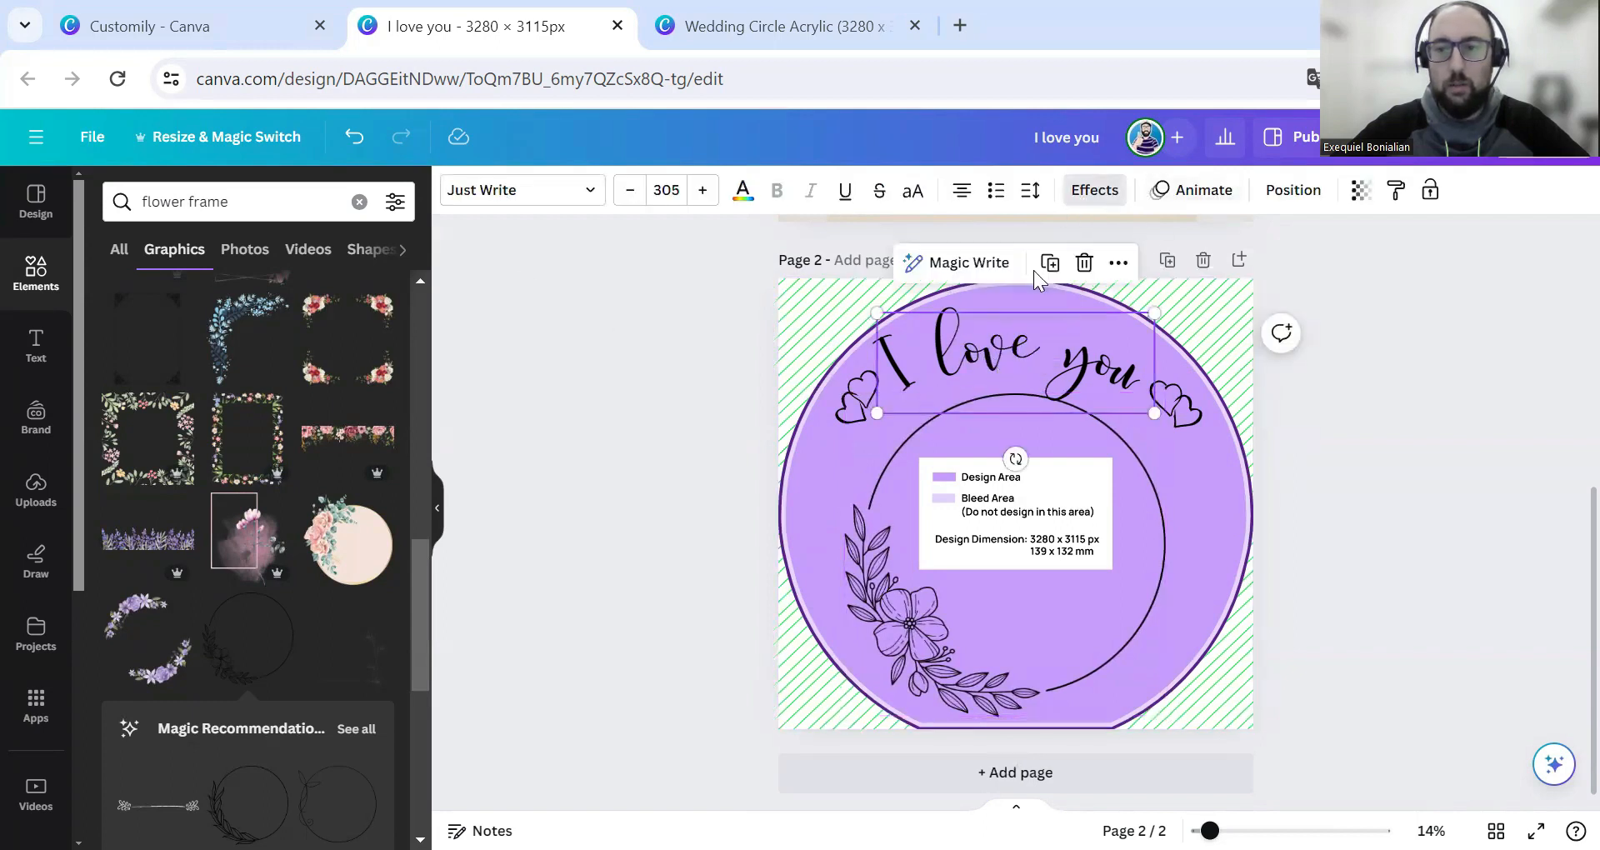
scroll(1102, 407, "up", 5)
scroll(1102, 407, "down", 5)
left_click(1095, 190)
scroll(133, 617, "down", 3)
mouse_move(293, 806)
left_mouse_down()
mouse_move(258, 806)
mouse_move(315, 806)
left_mouse_up()
key("Left")
key("Left")
key("Left")
left_click_drag(1027, 371, 1018, 354)
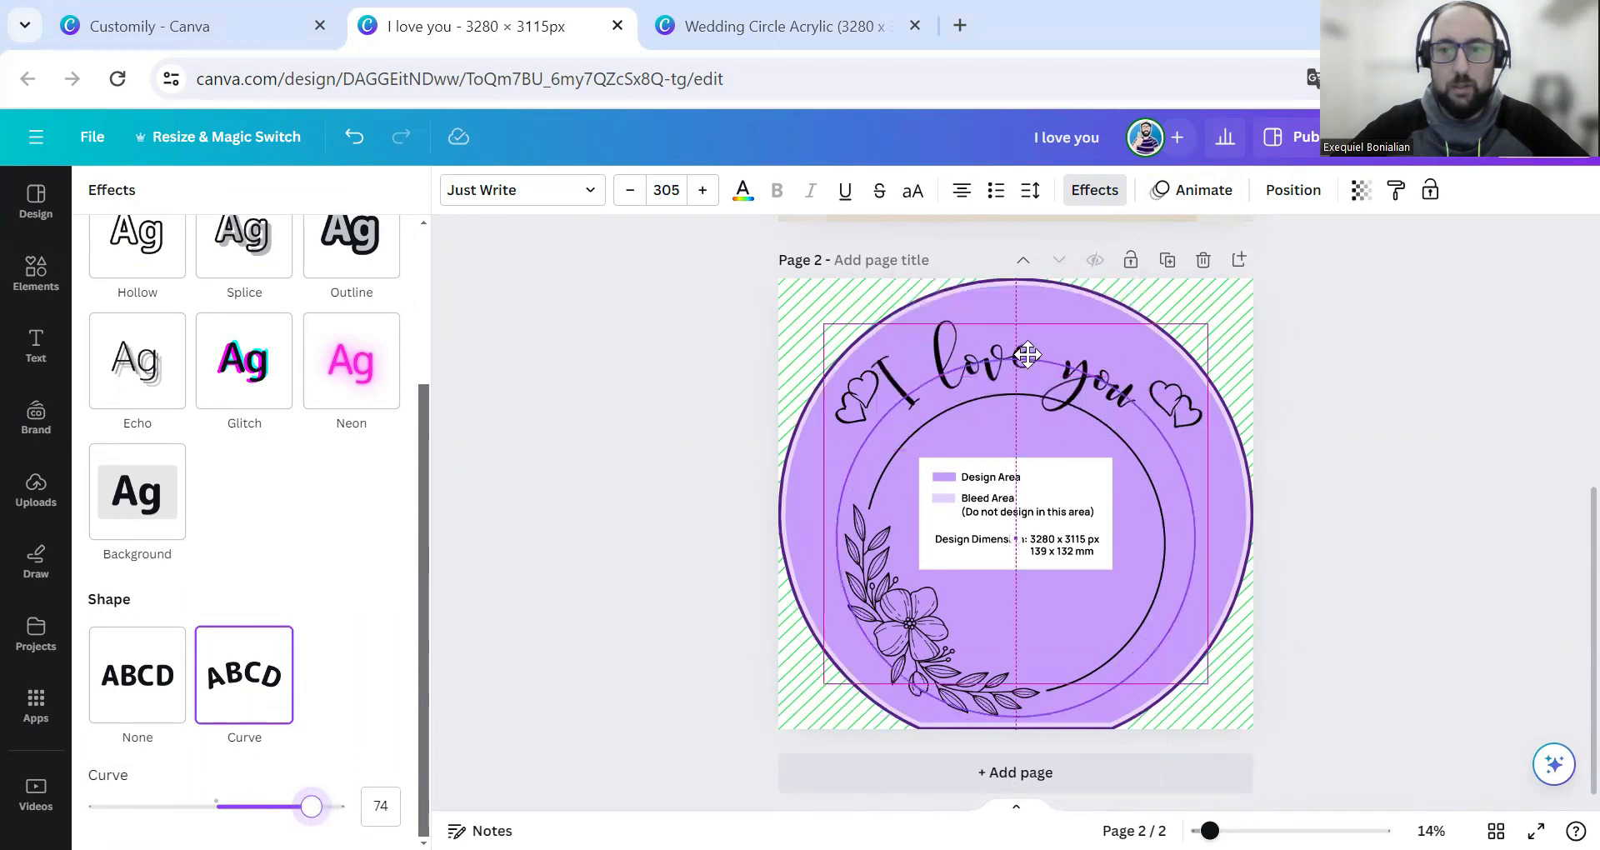
- Rotate the first pair of hearts to about -51°, mirror that tilt on the other pair, and move both to follow the ring
left_click(840, 418)
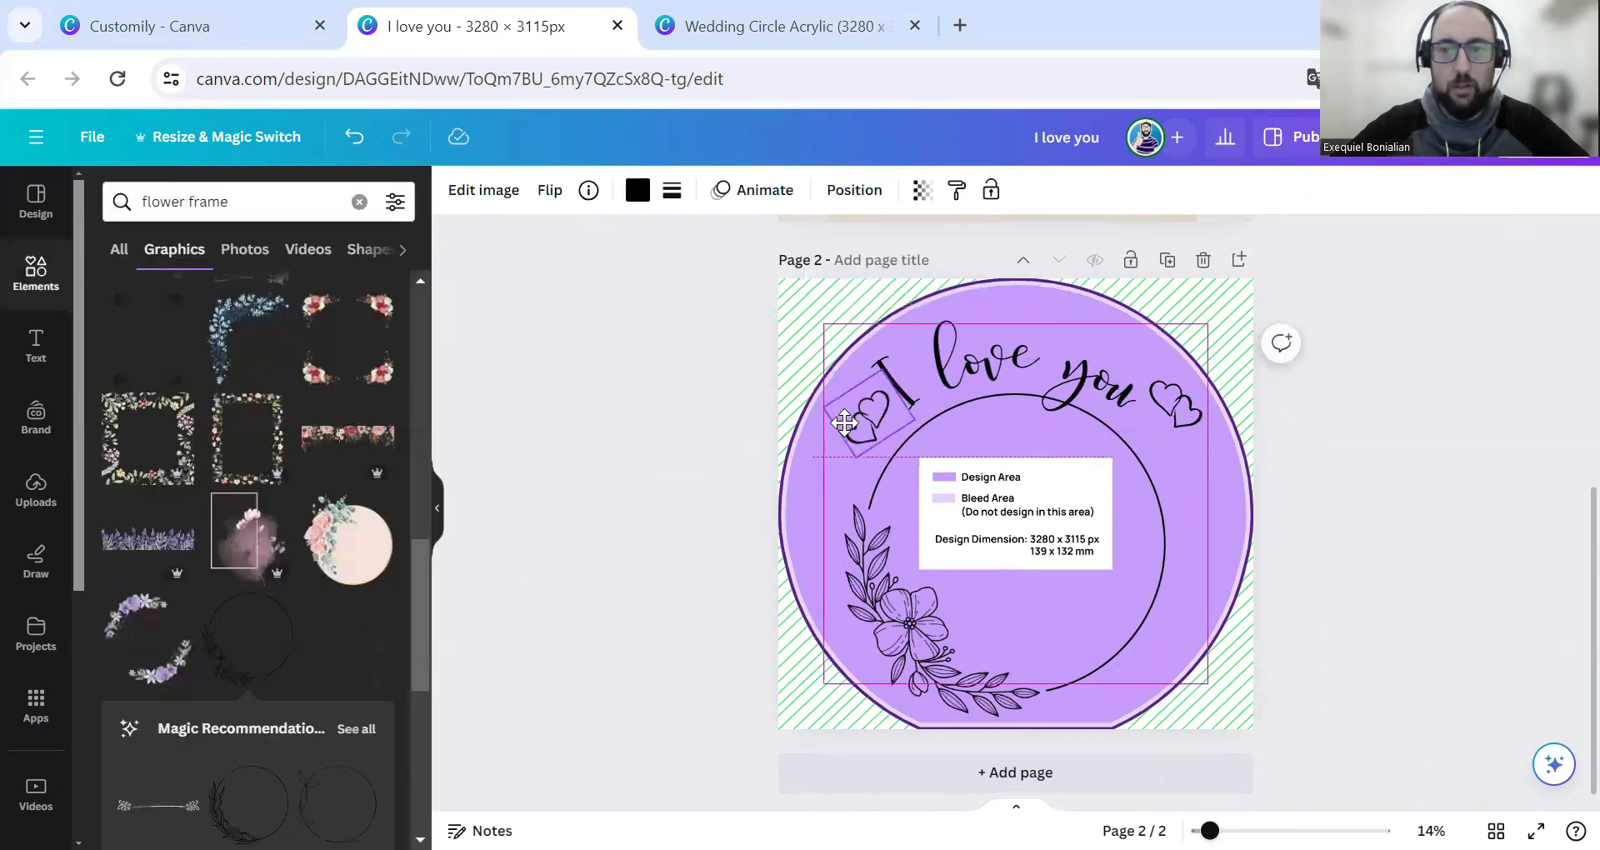
left_click_drag(840, 418, 853, 440)
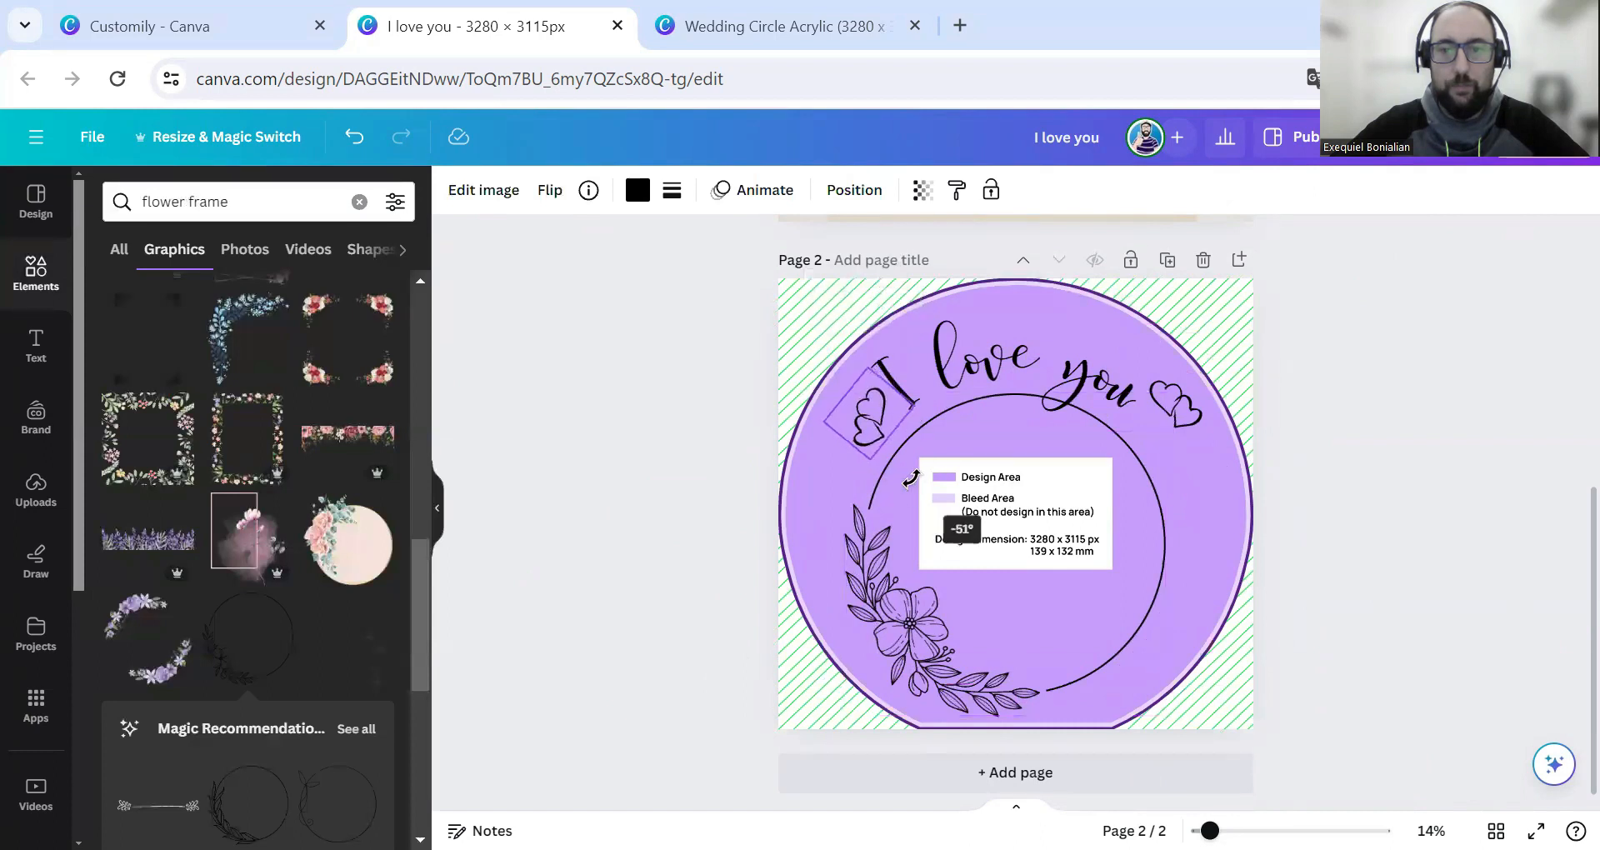
left_click(1176, 404)
left_click_drag(1137, 469, 1097, 459)
left_click_drag(1179, 408, 1165, 427)
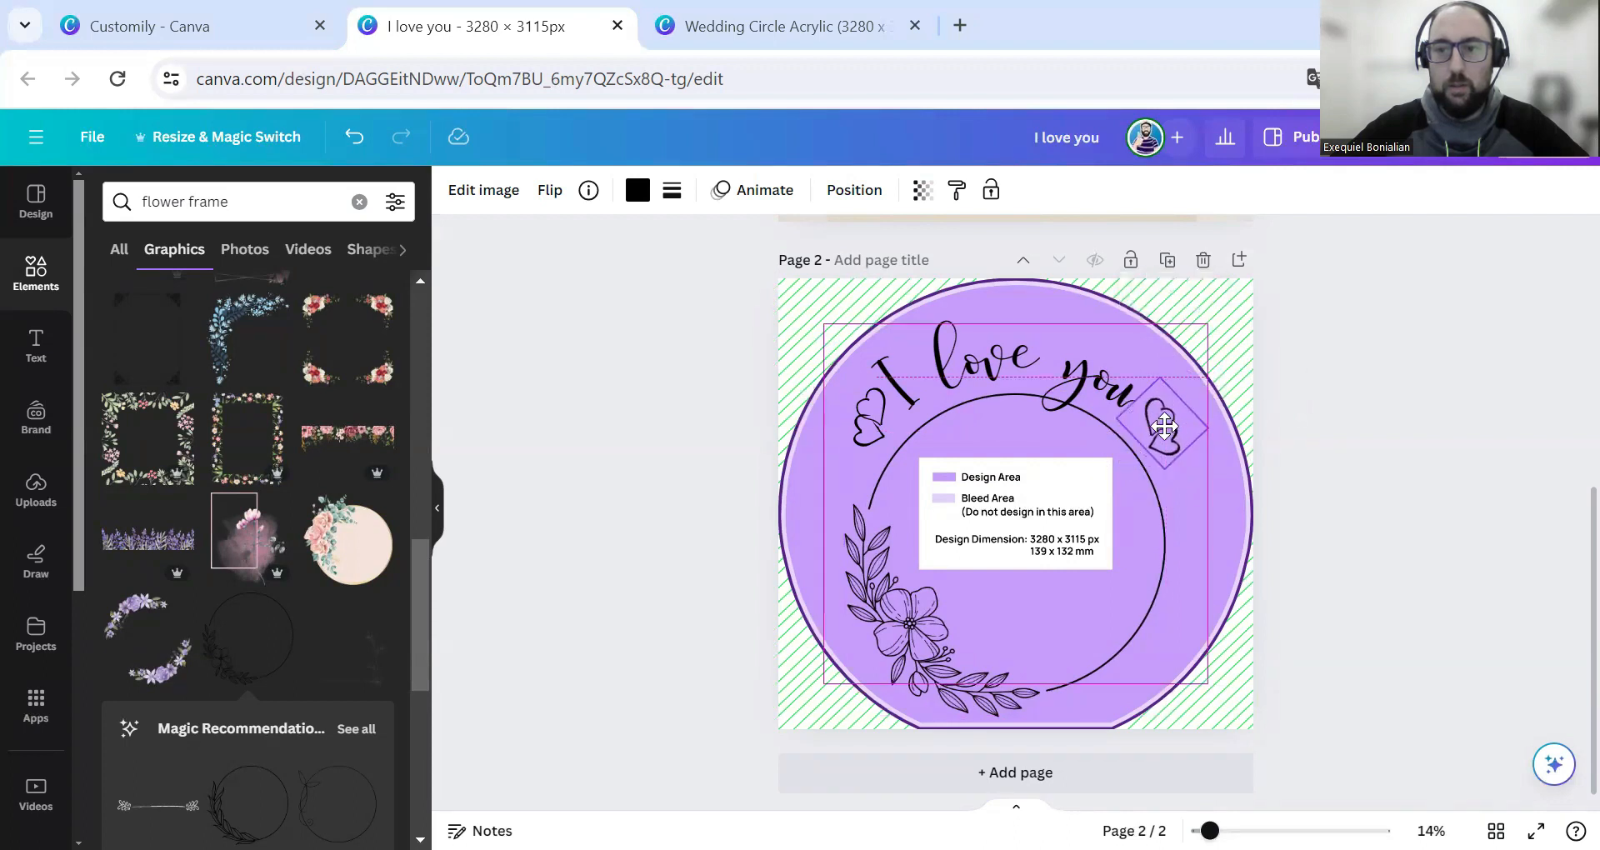
left_click(1281, 498)
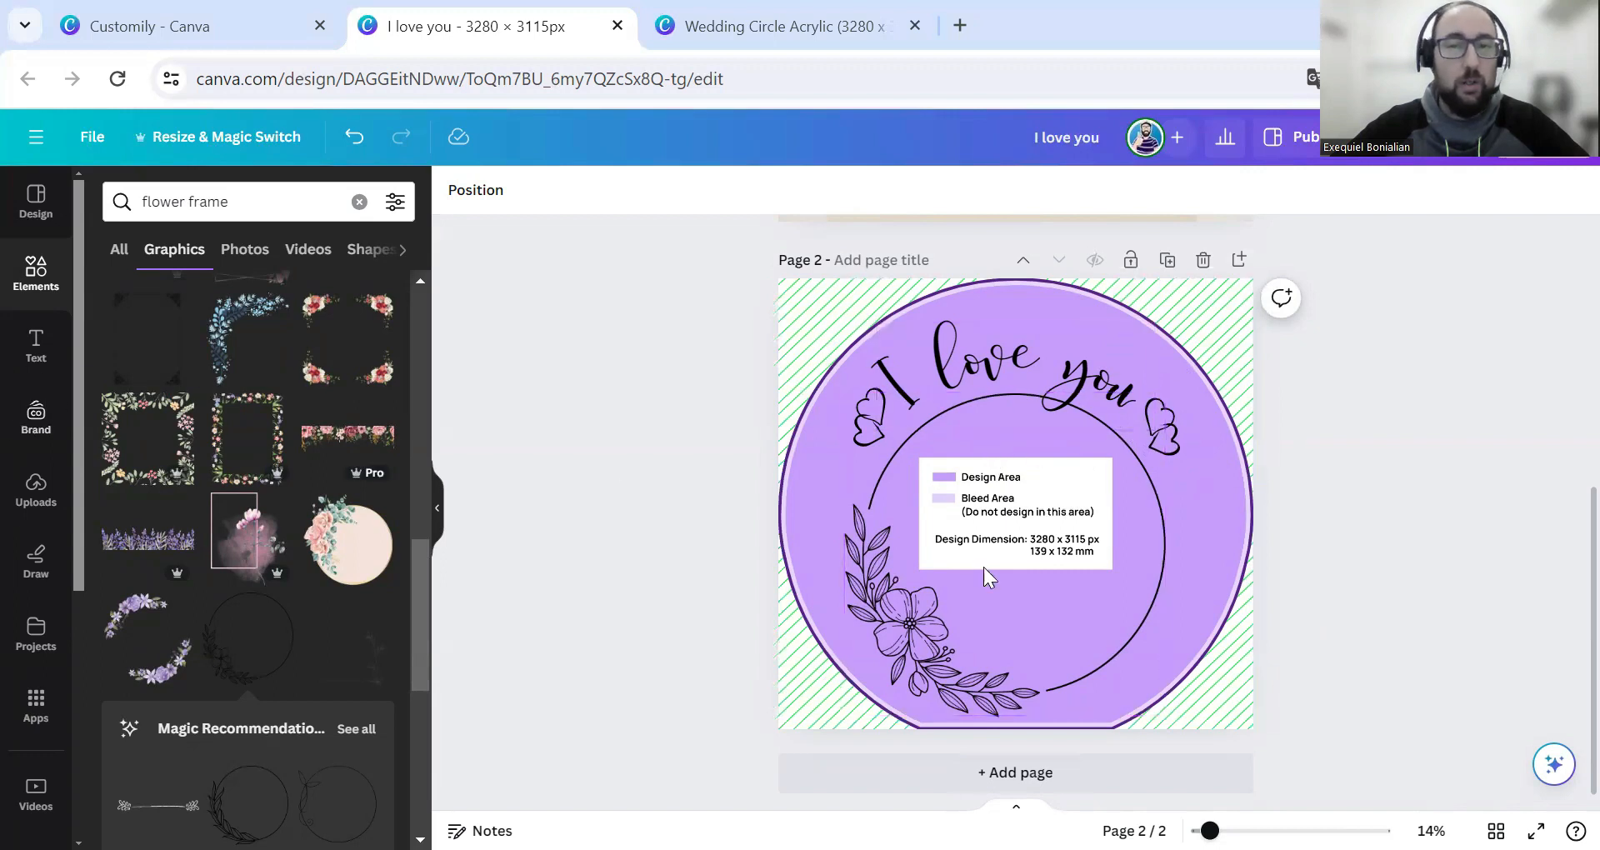
- Clear the element search and add a circular photo frame to page 2 over the floral ring
left_click(967, 481)
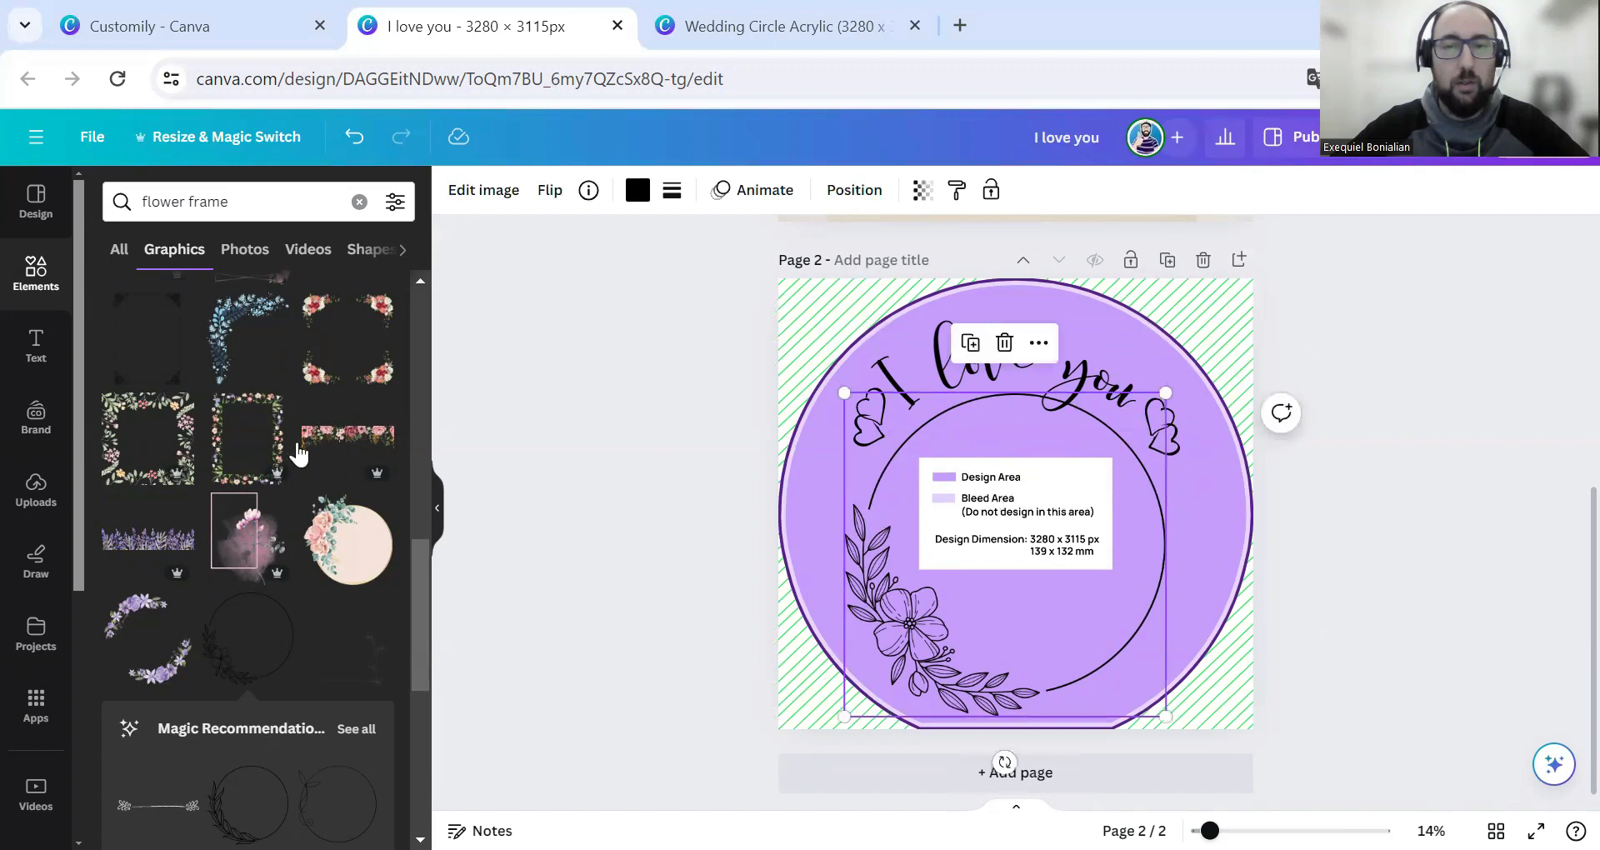
left_click(189, 204)
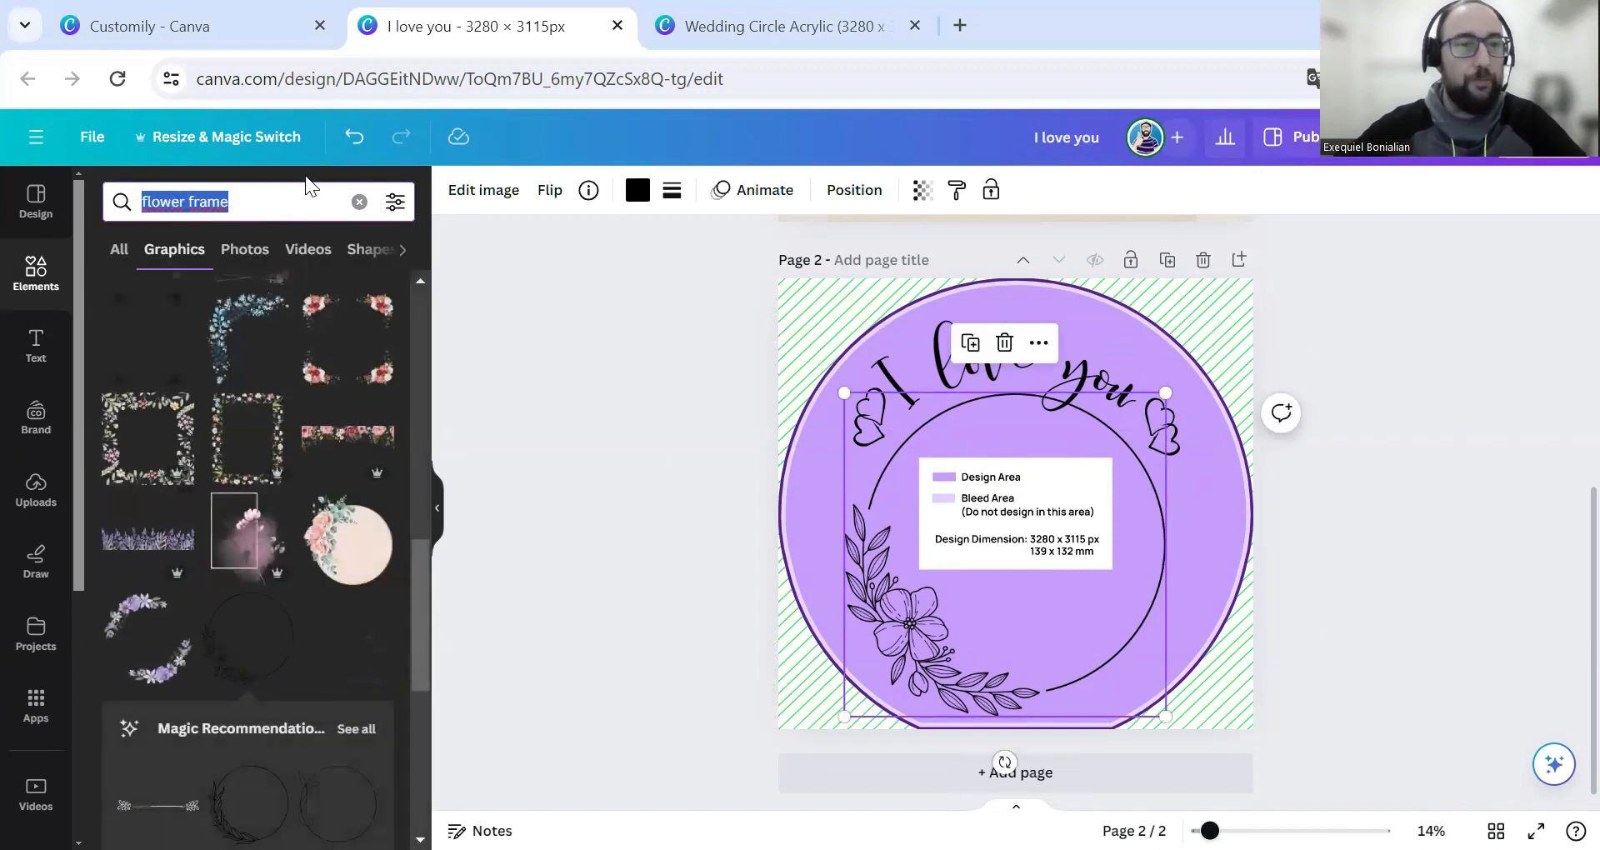
left_click(359, 201)
scroll(365, 468, "down", 10)
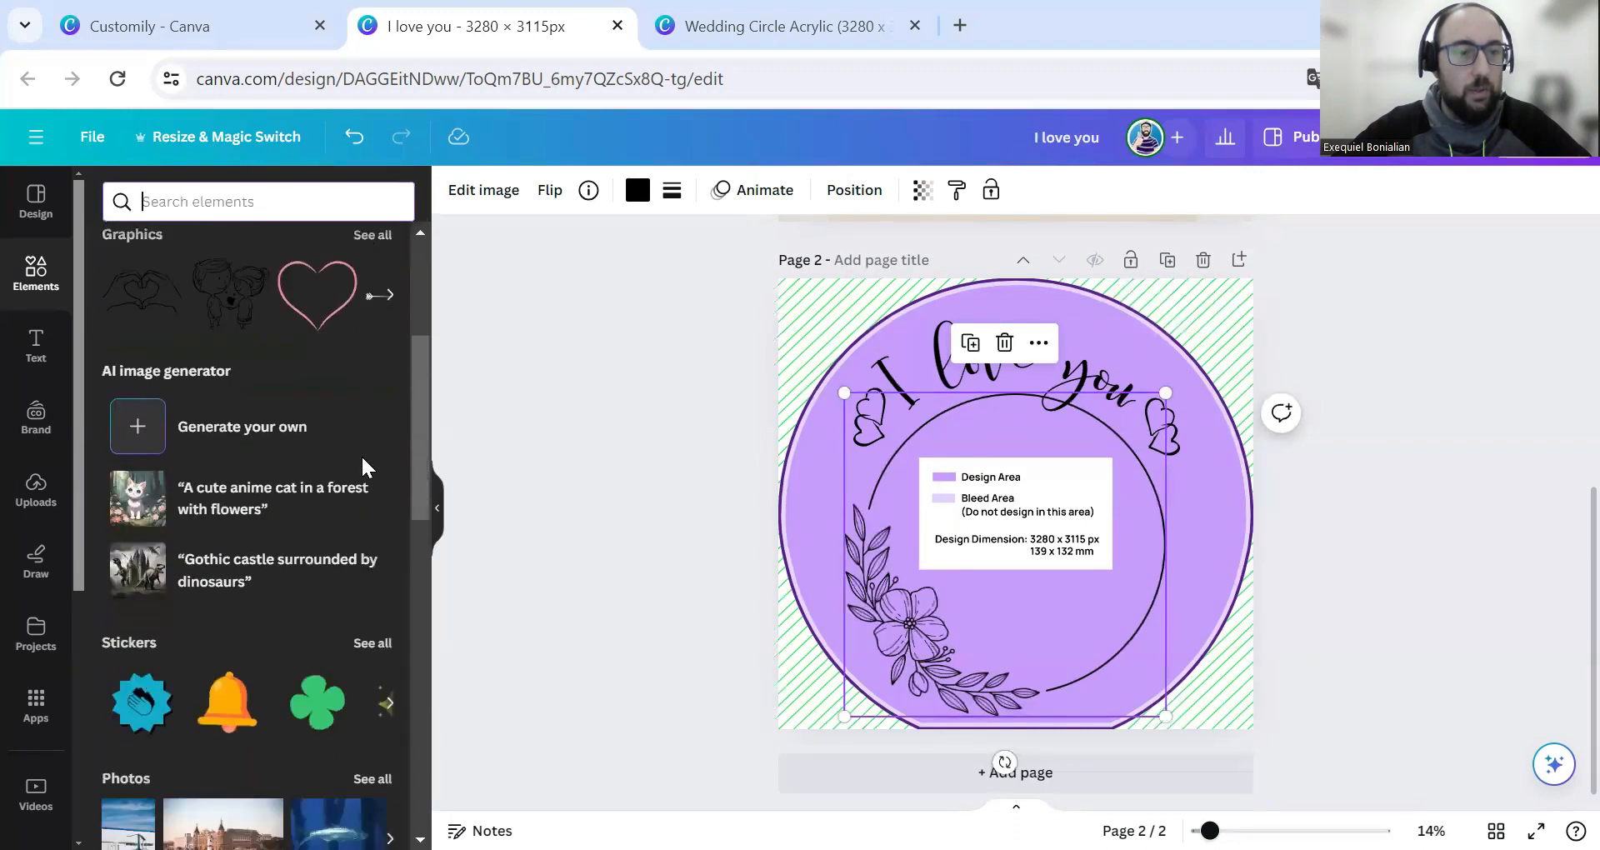
scroll(296, 457, "down", 5)
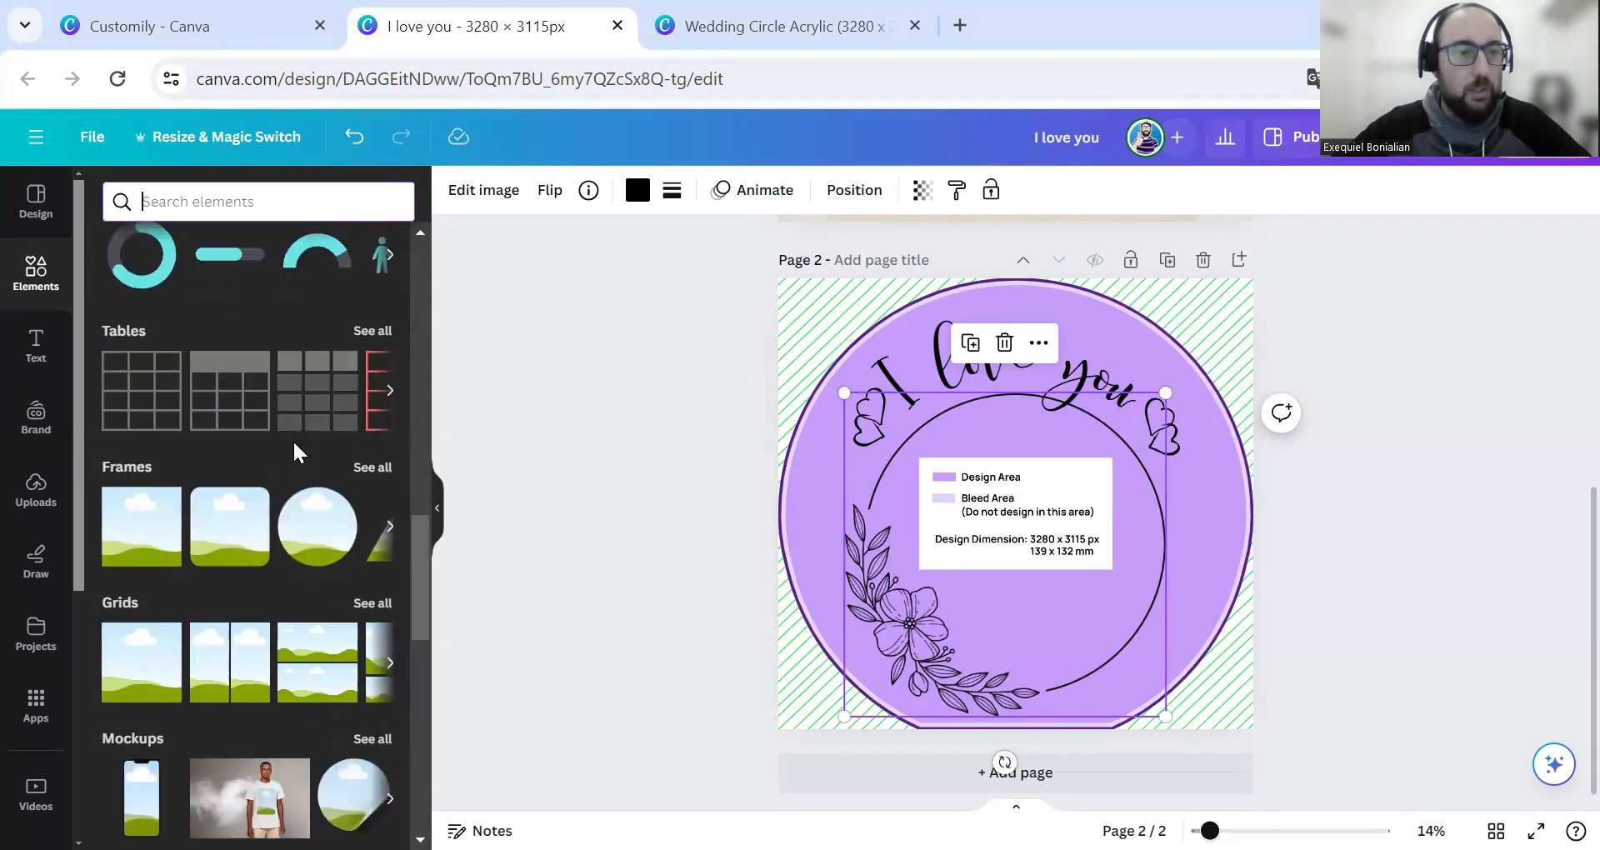
left_click_drag(304, 417, 1001, 480)
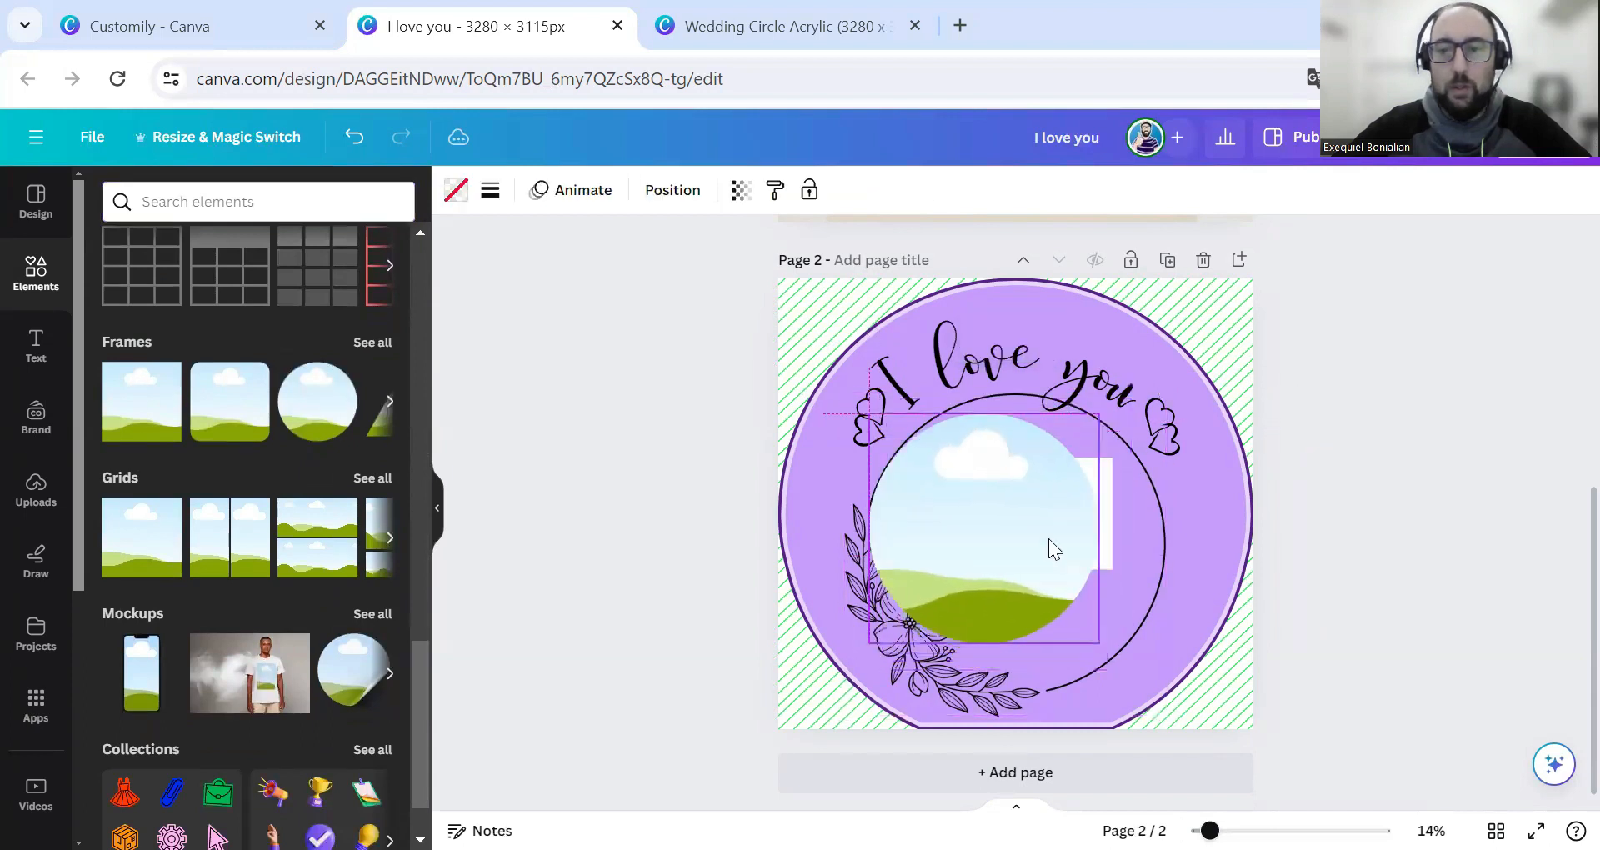
- Resize and nudge the circular photo frame until it fits exactly inside the floral ring's circle line
left_click_drag(1111, 668, 1154, 698)
left_click_drag(1067, 589, 1068, 572)
left_click_drag(1158, 684, 1165, 691)
left_click_drag(874, 396, 863, 388)
left_click_drag(1165, 691, 1167, 696)
left_click_drag(1172, 388, 1155, 393)
left_click_drag(859, 694, 855, 682)
left_click_drag(966, 552, 979, 544)
left_click_drag(1155, 394, 1153, 395)
left_click(1207, 453)
key("Right")
key("Right")
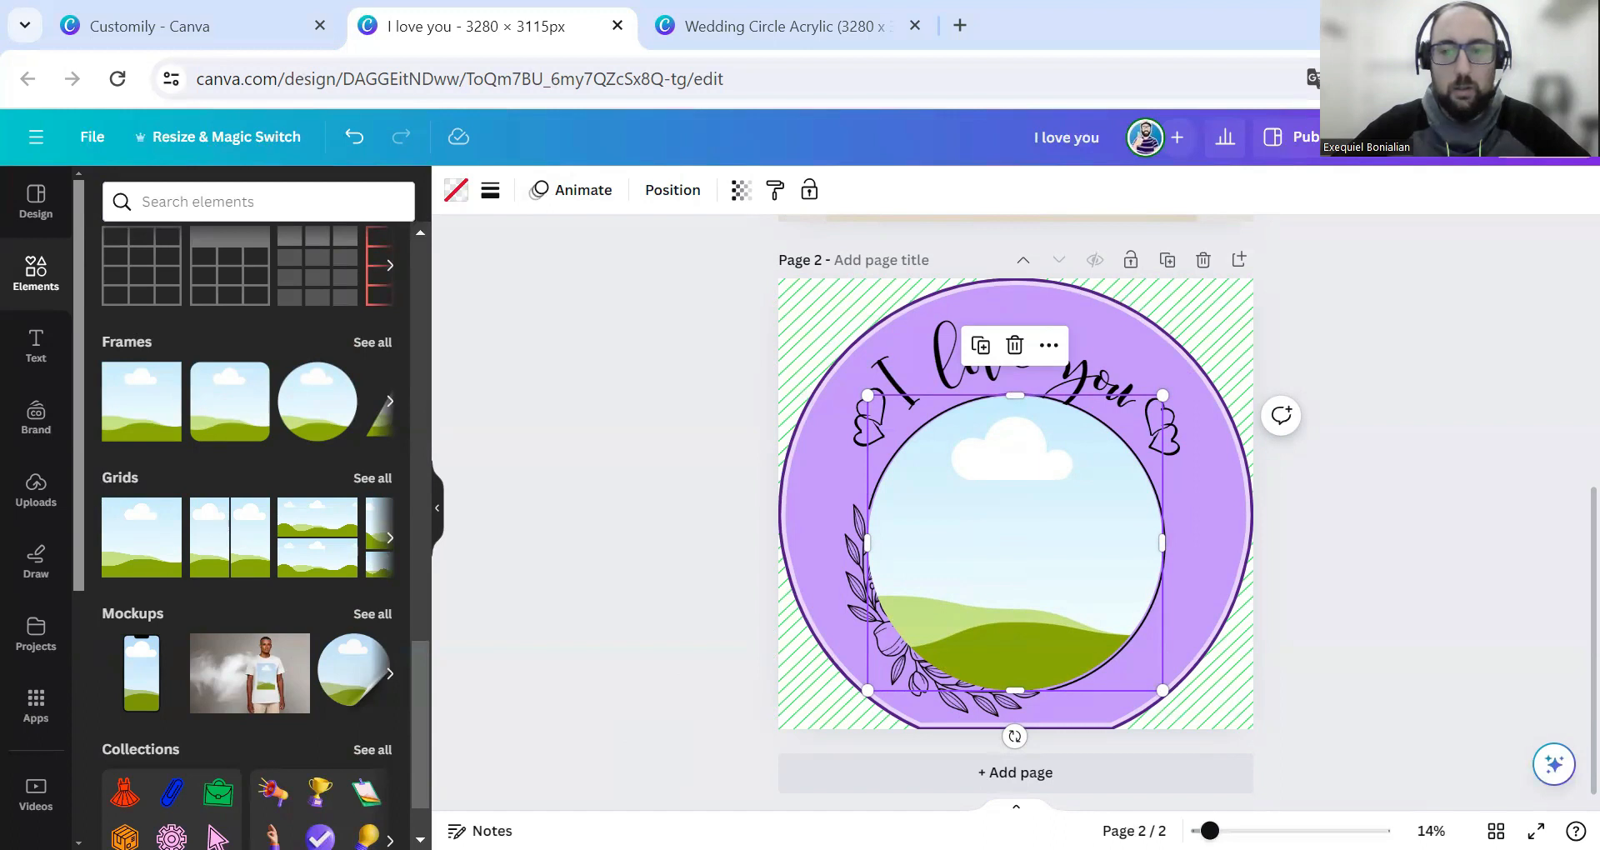
- Fill the circular frame with the uploaded wedding couple photo and send it one layer backward behind the floral ring
left_click_drag(1032, 567, 1054, 500)
left_click(987, 513)
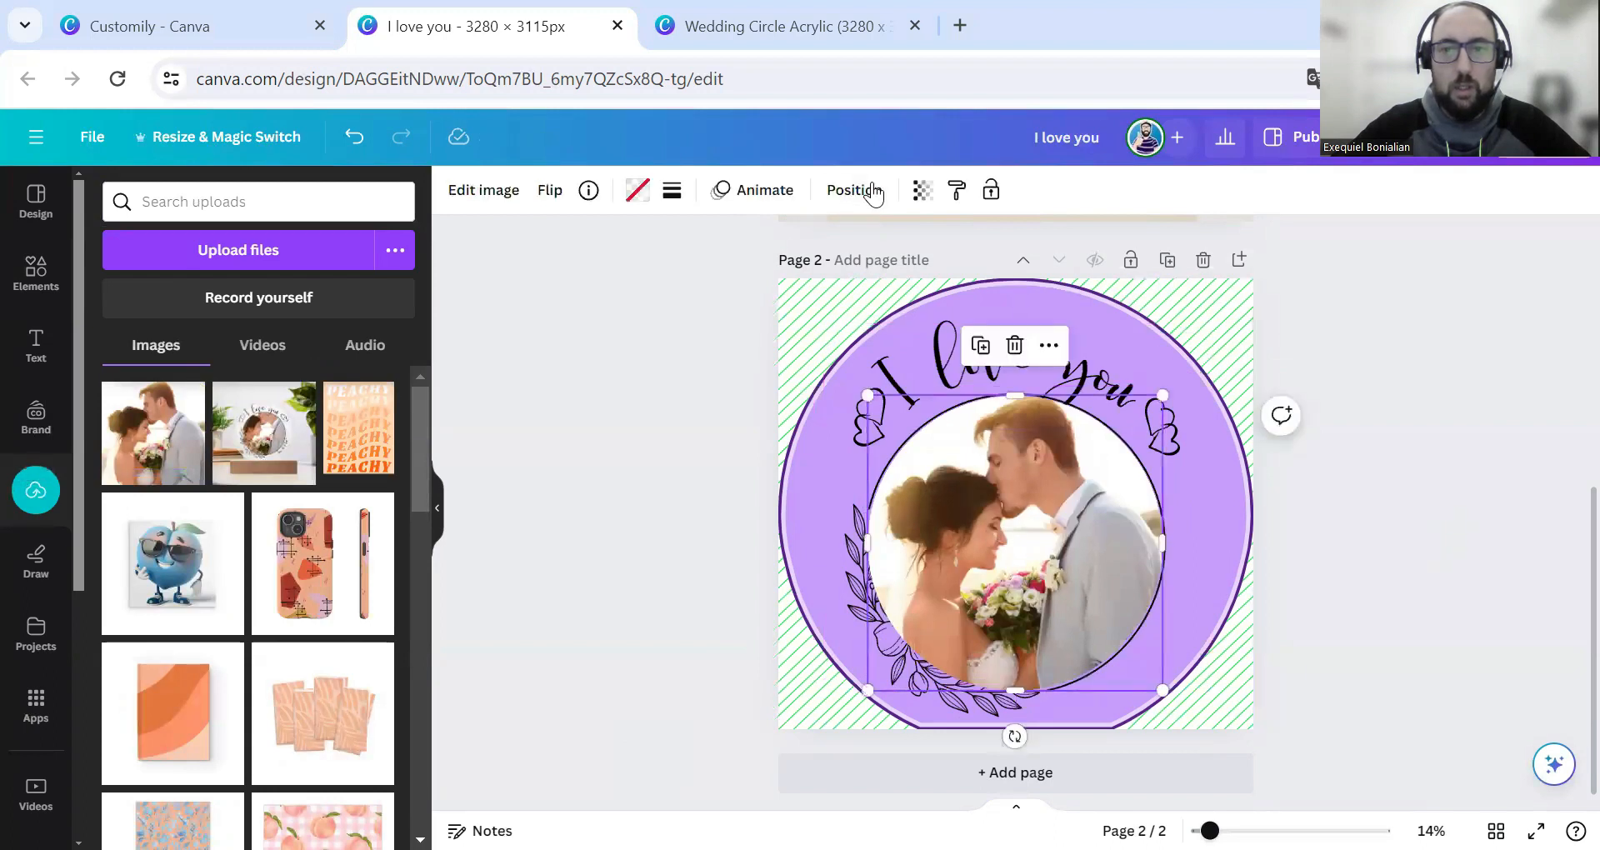
left_click(854, 191)
left_click(333, 245)
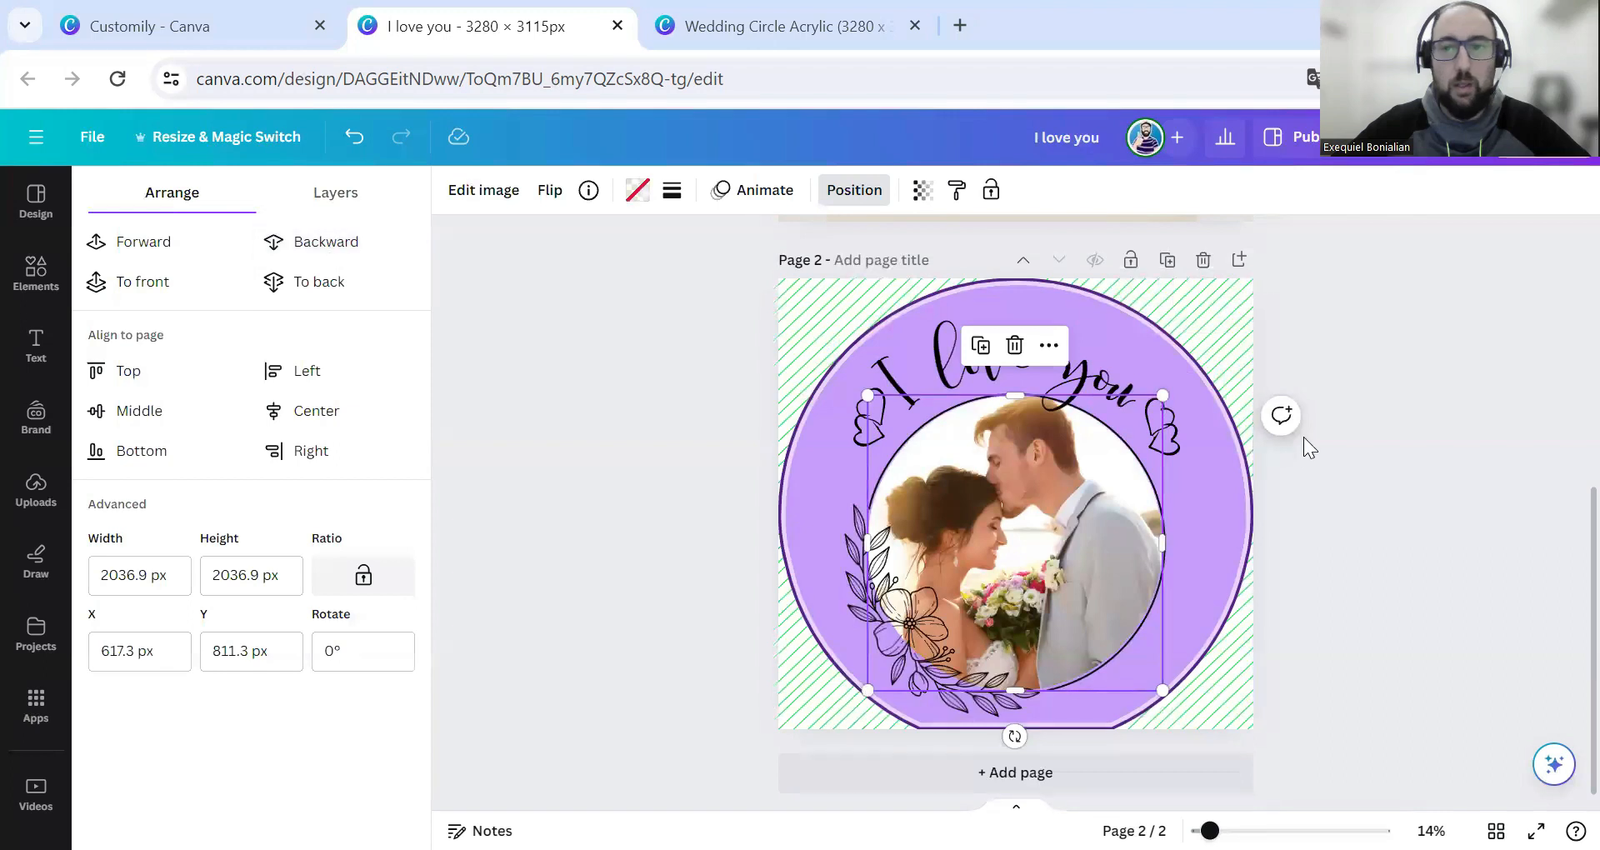
left_click(1366, 492)
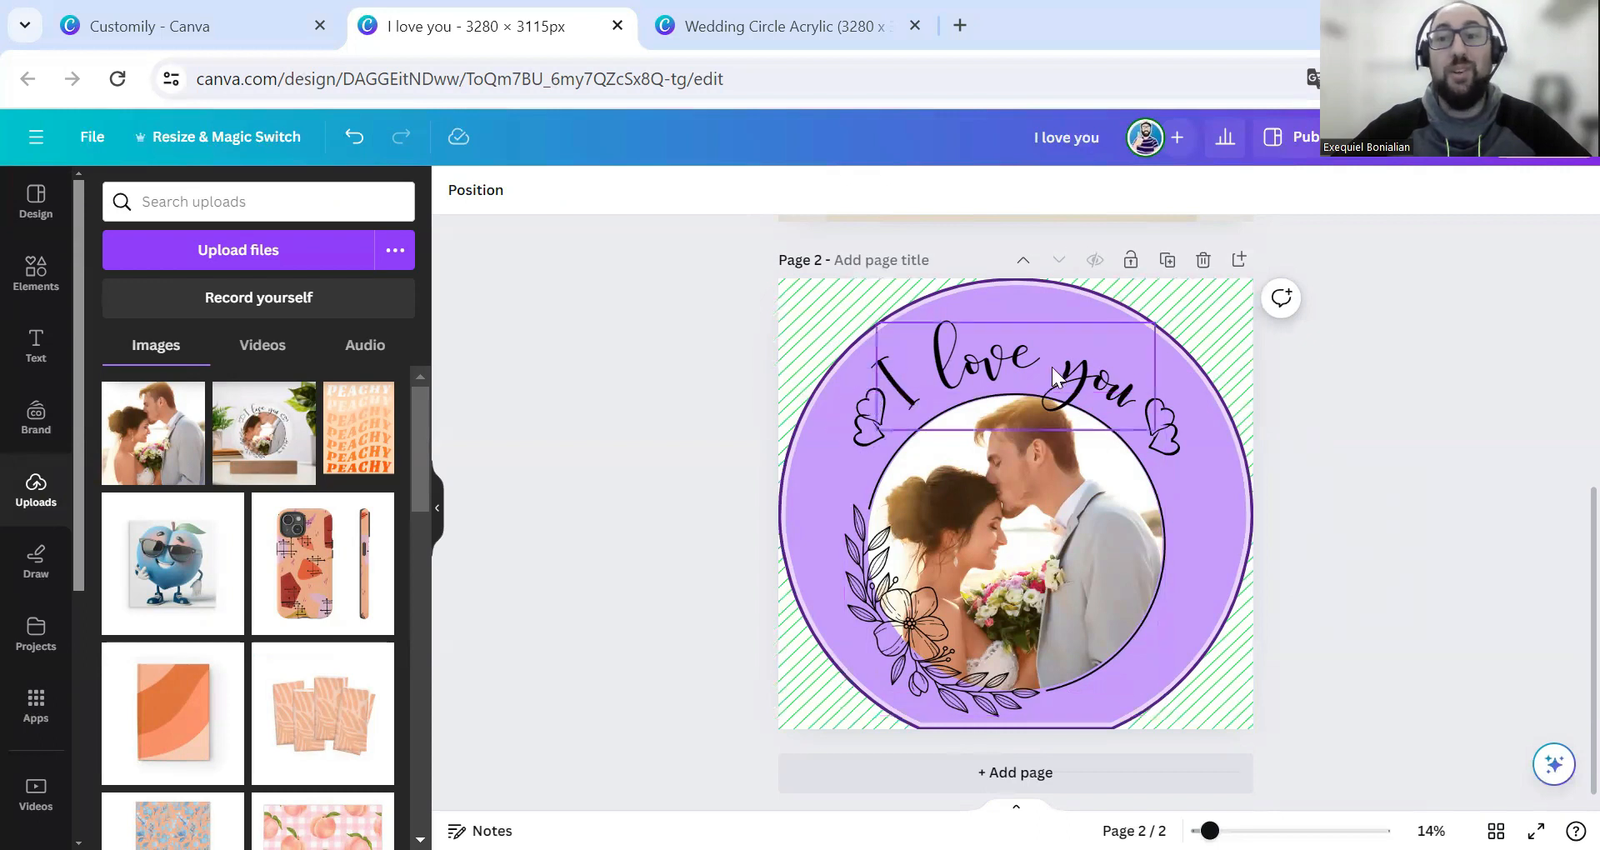
left_click(865, 399)
left_click(861, 392)
left_click(900, 375, "shift")
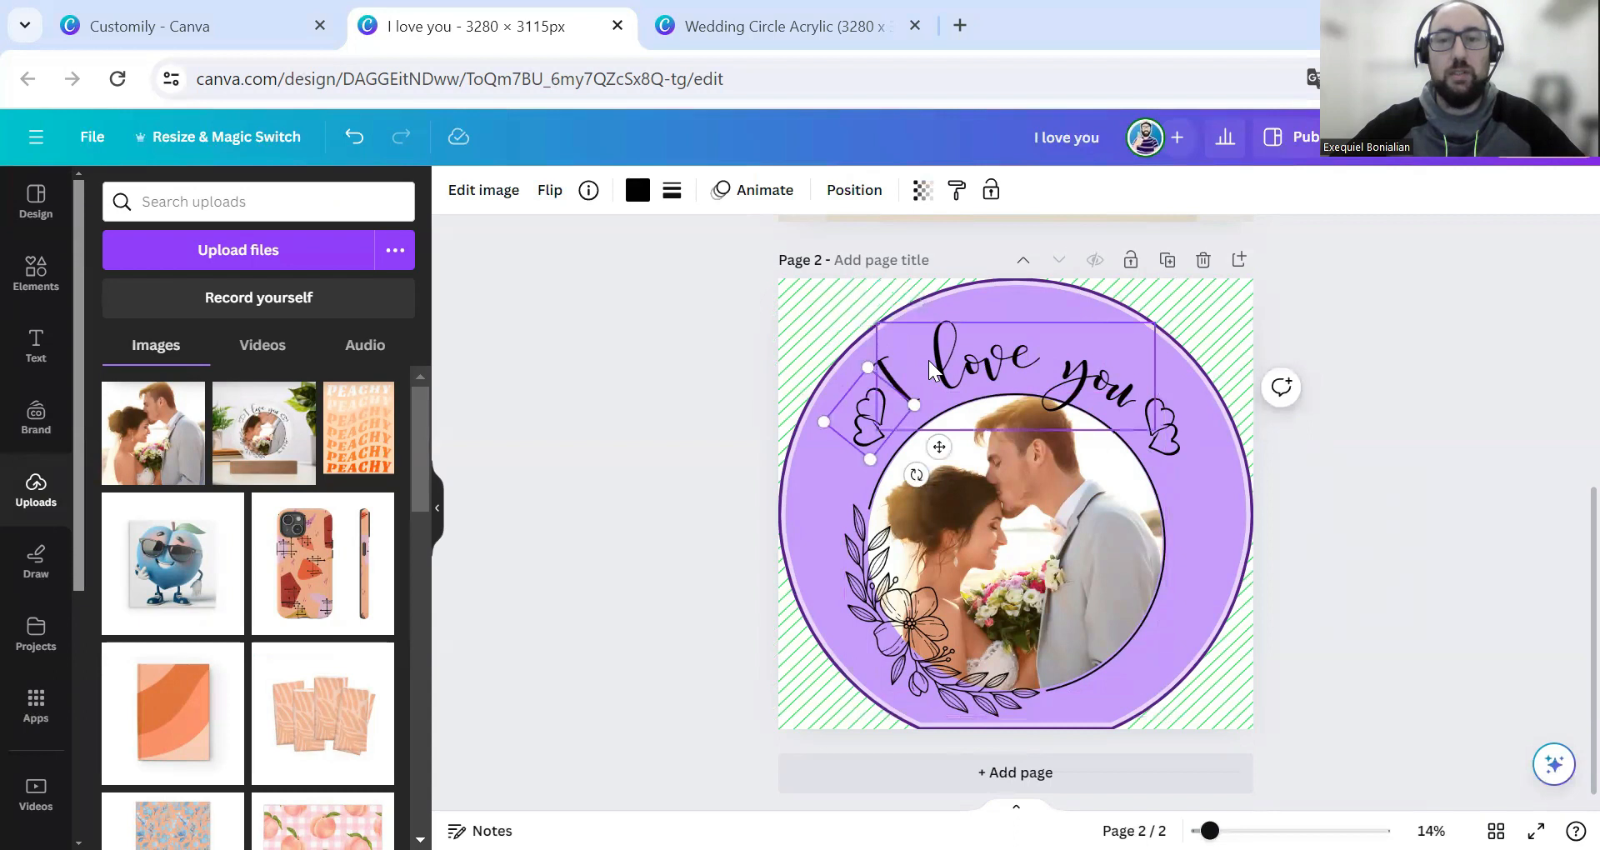
left_click(1330, 434)
- Duplicate page 2 and change the curved title on the copy to "Engaged"
left_click(1167, 260)
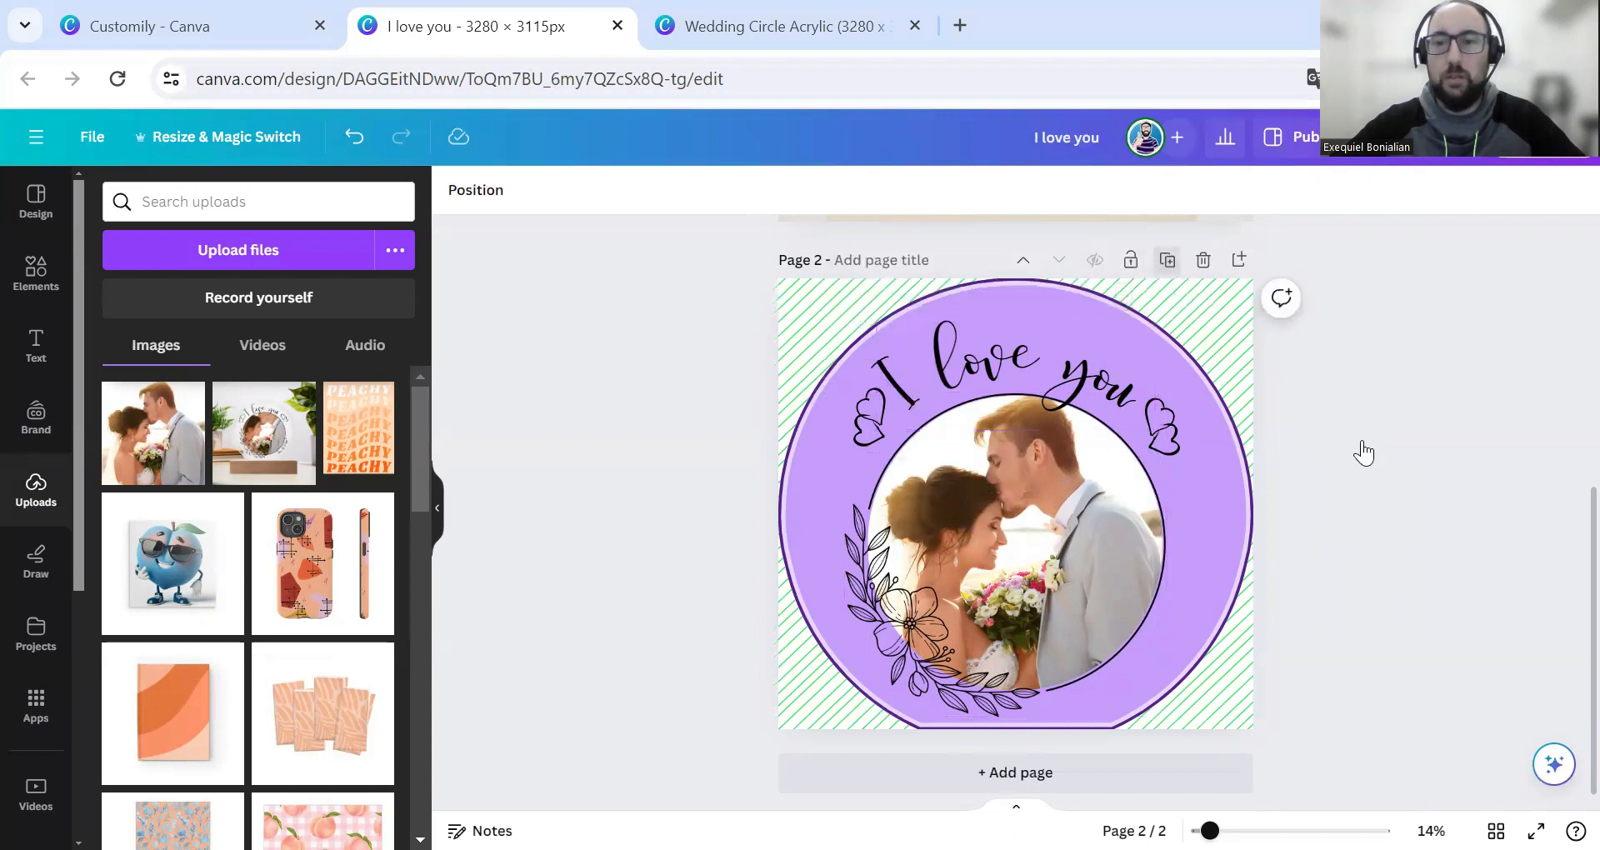
scroll(1336, 437, "up", 4)
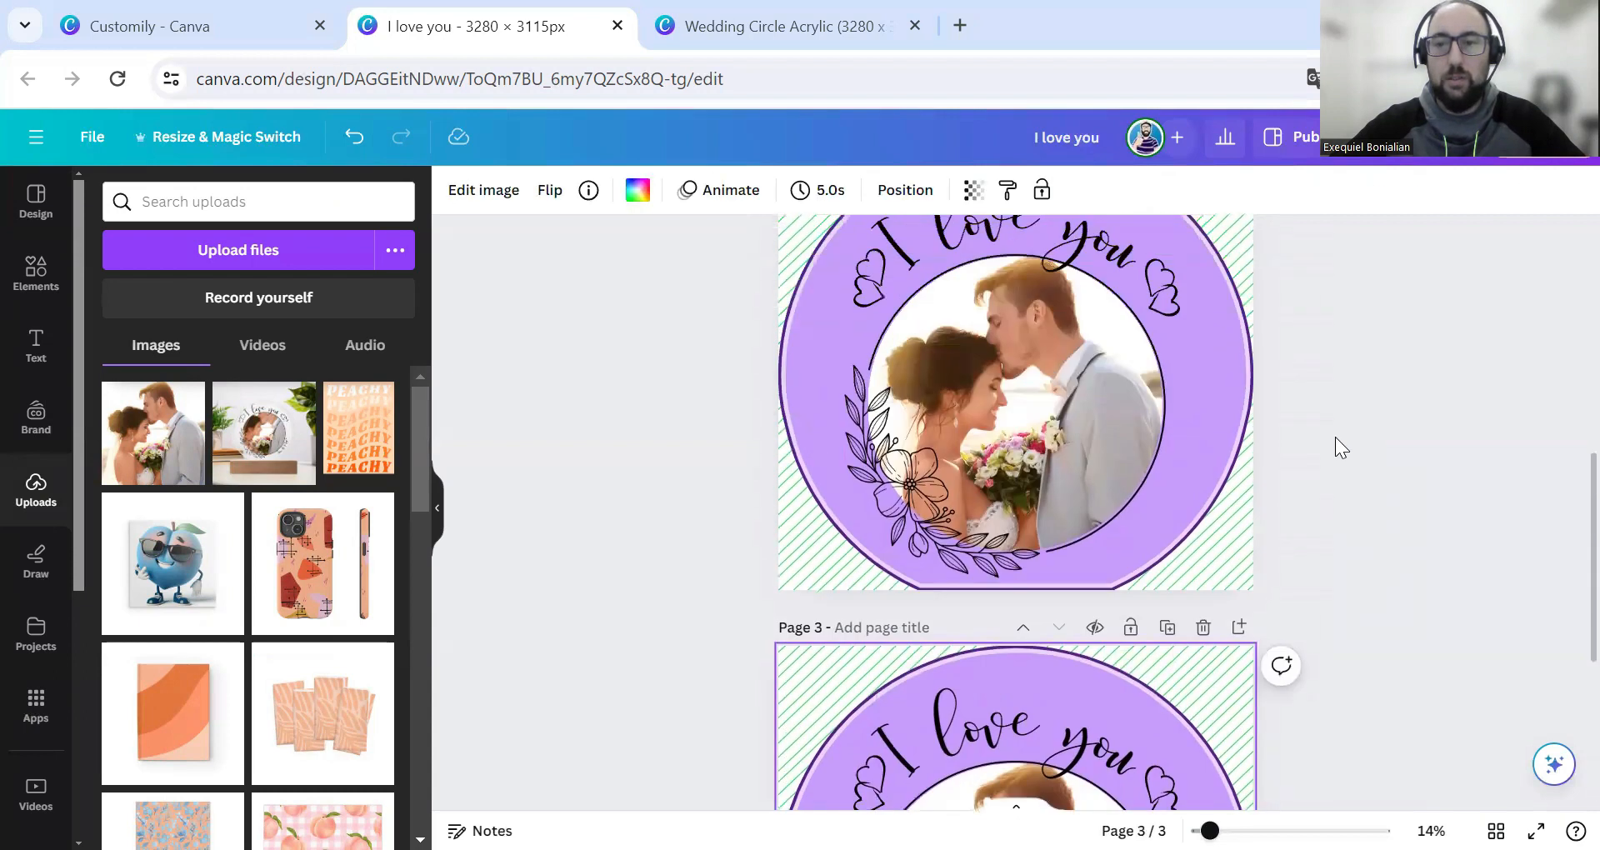
scroll(1187, 394, "down", 3)
double_click(1107, 467)
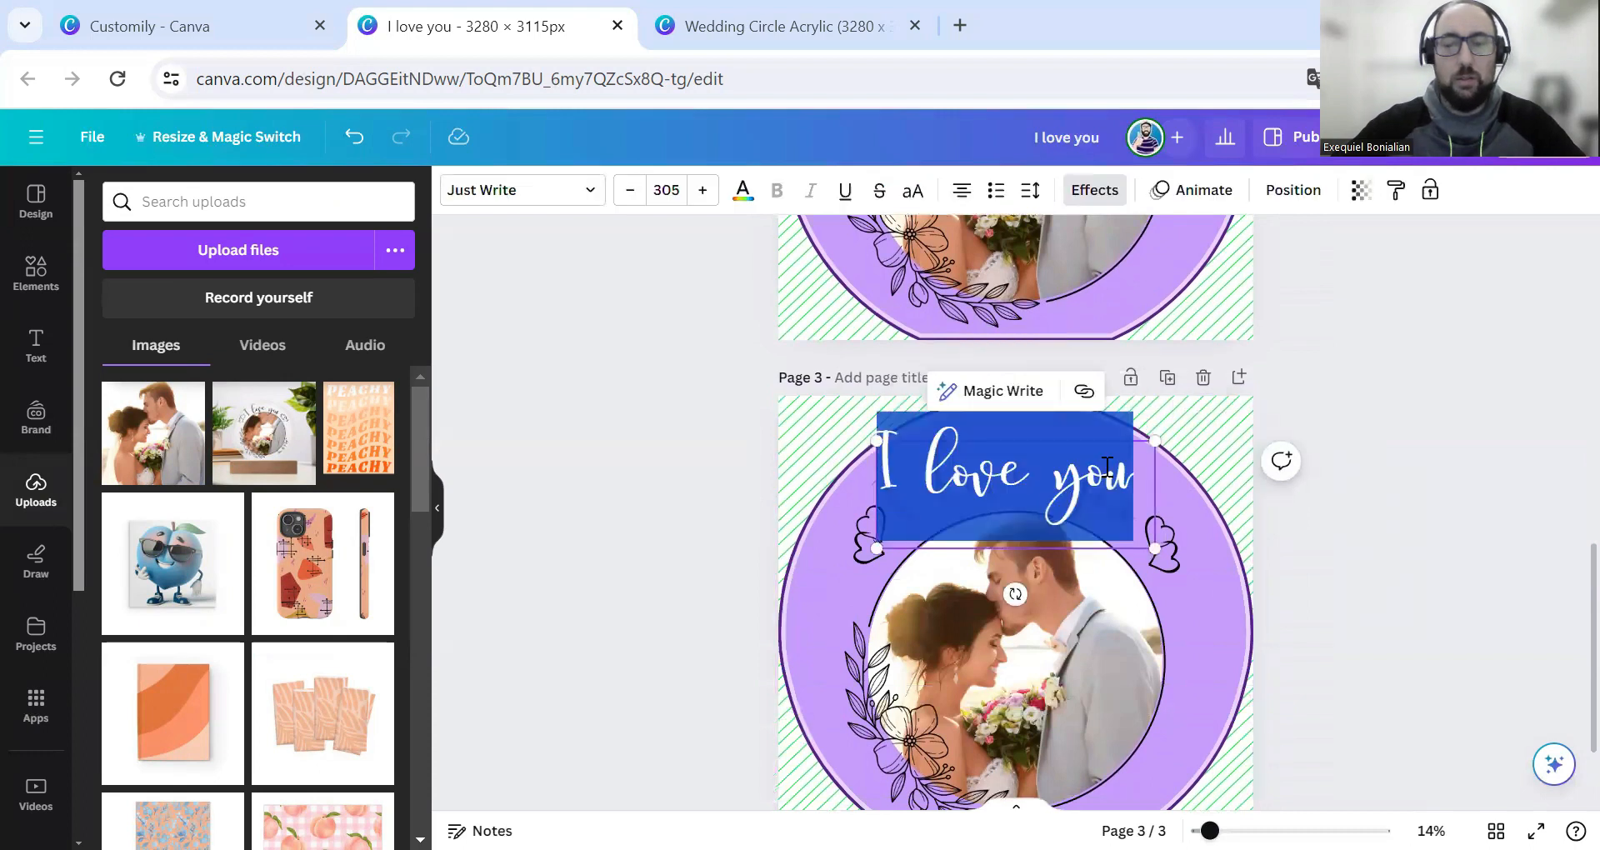
type("Engaged")
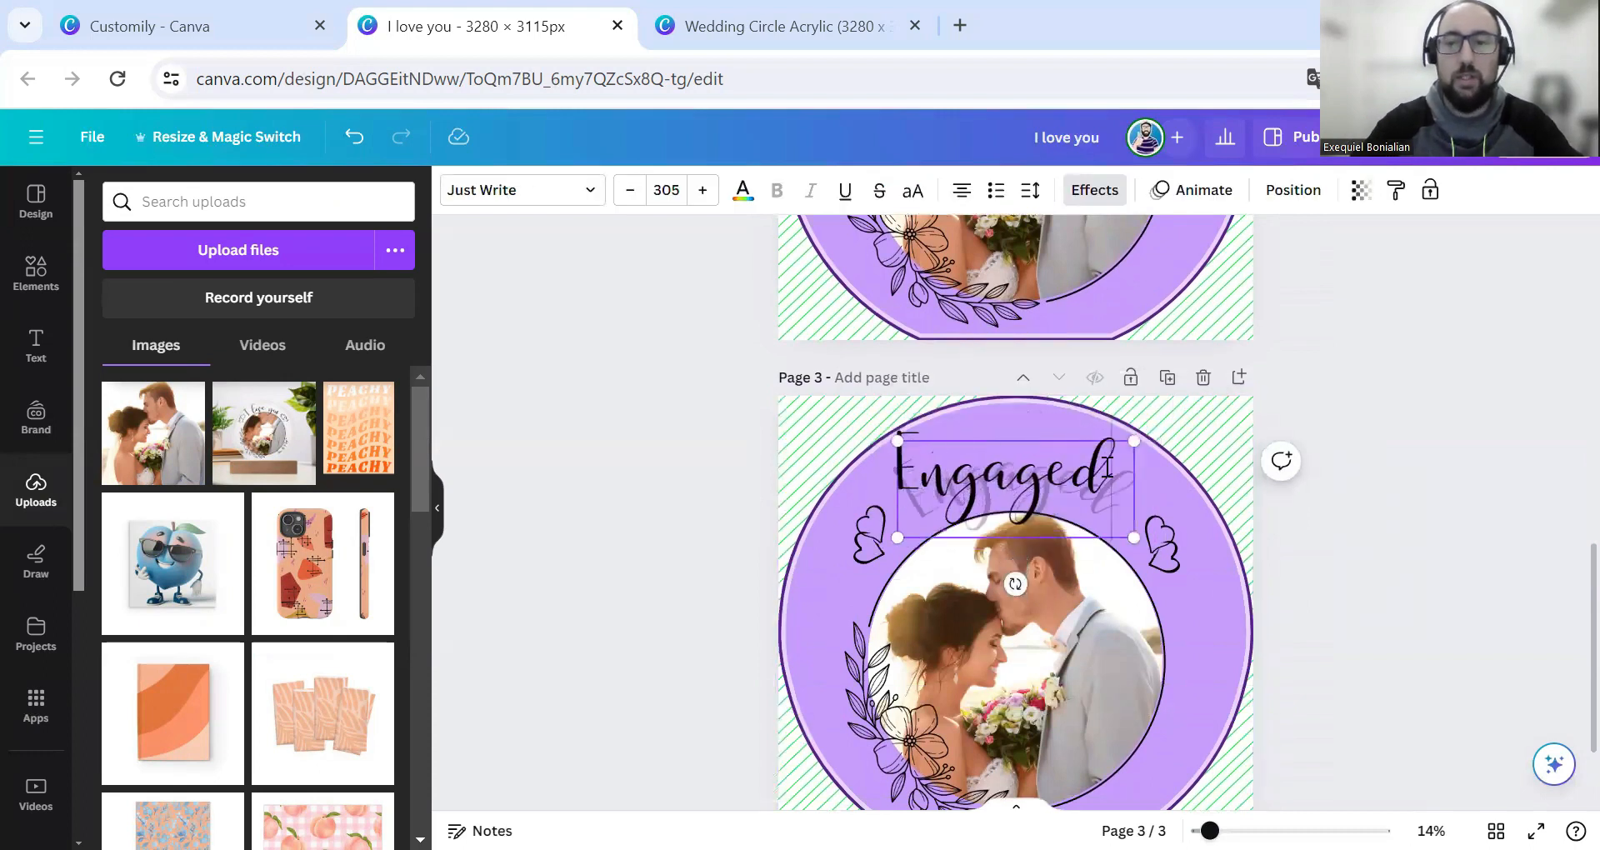
left_click(1470, 497)
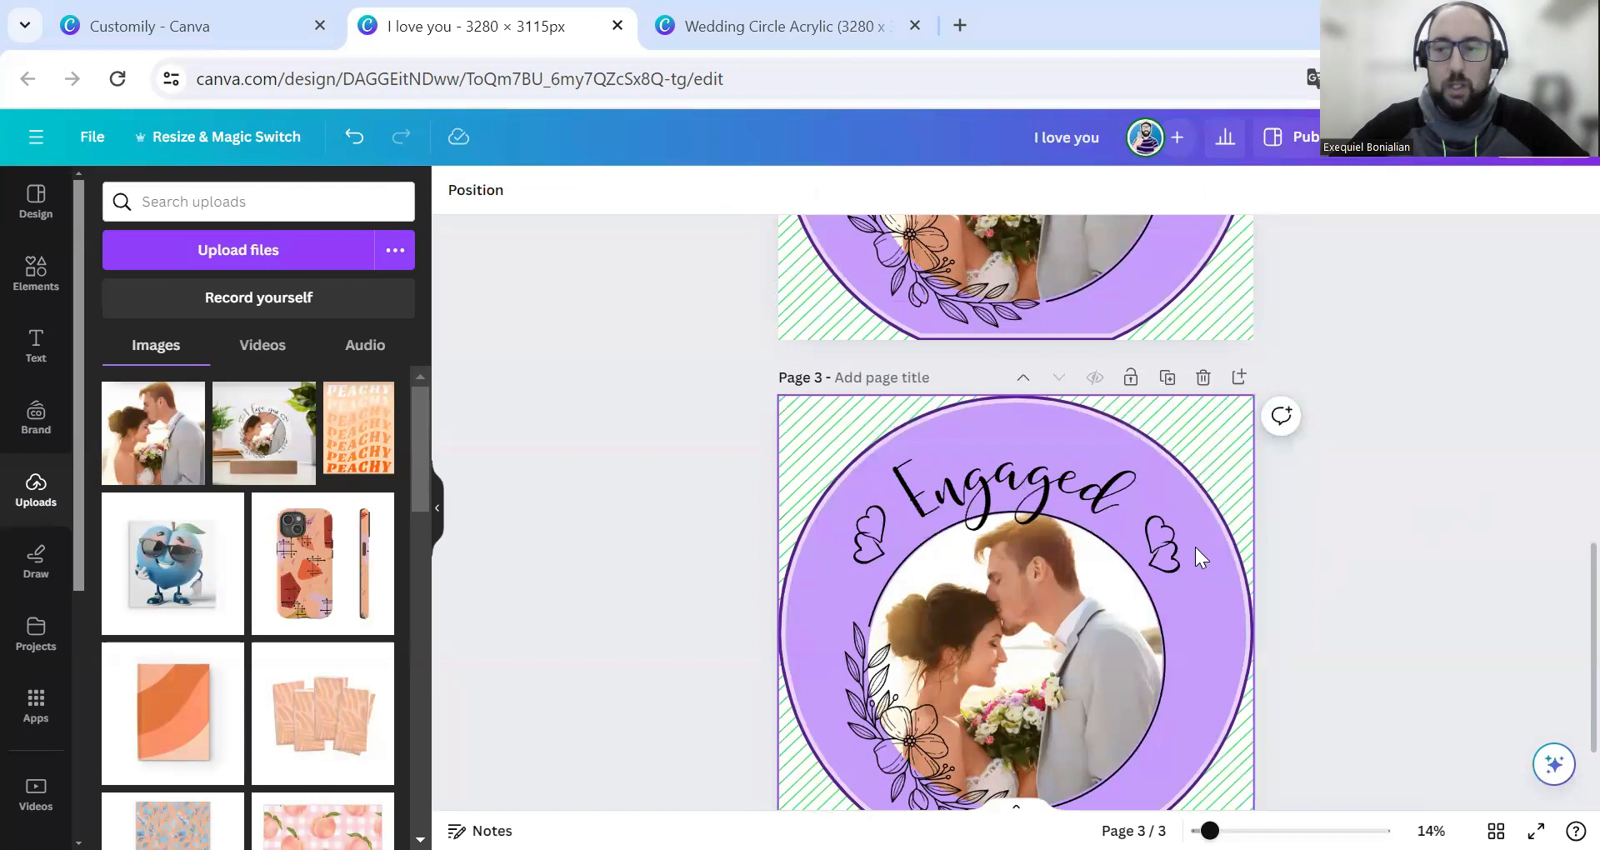
- Move both pairs of hearts on page 3 inward so they sit close to the ends of the "Engaged" title
left_click(1162, 542)
left_click_drag(1163, 542, 1142, 529)
left_click(860, 542)
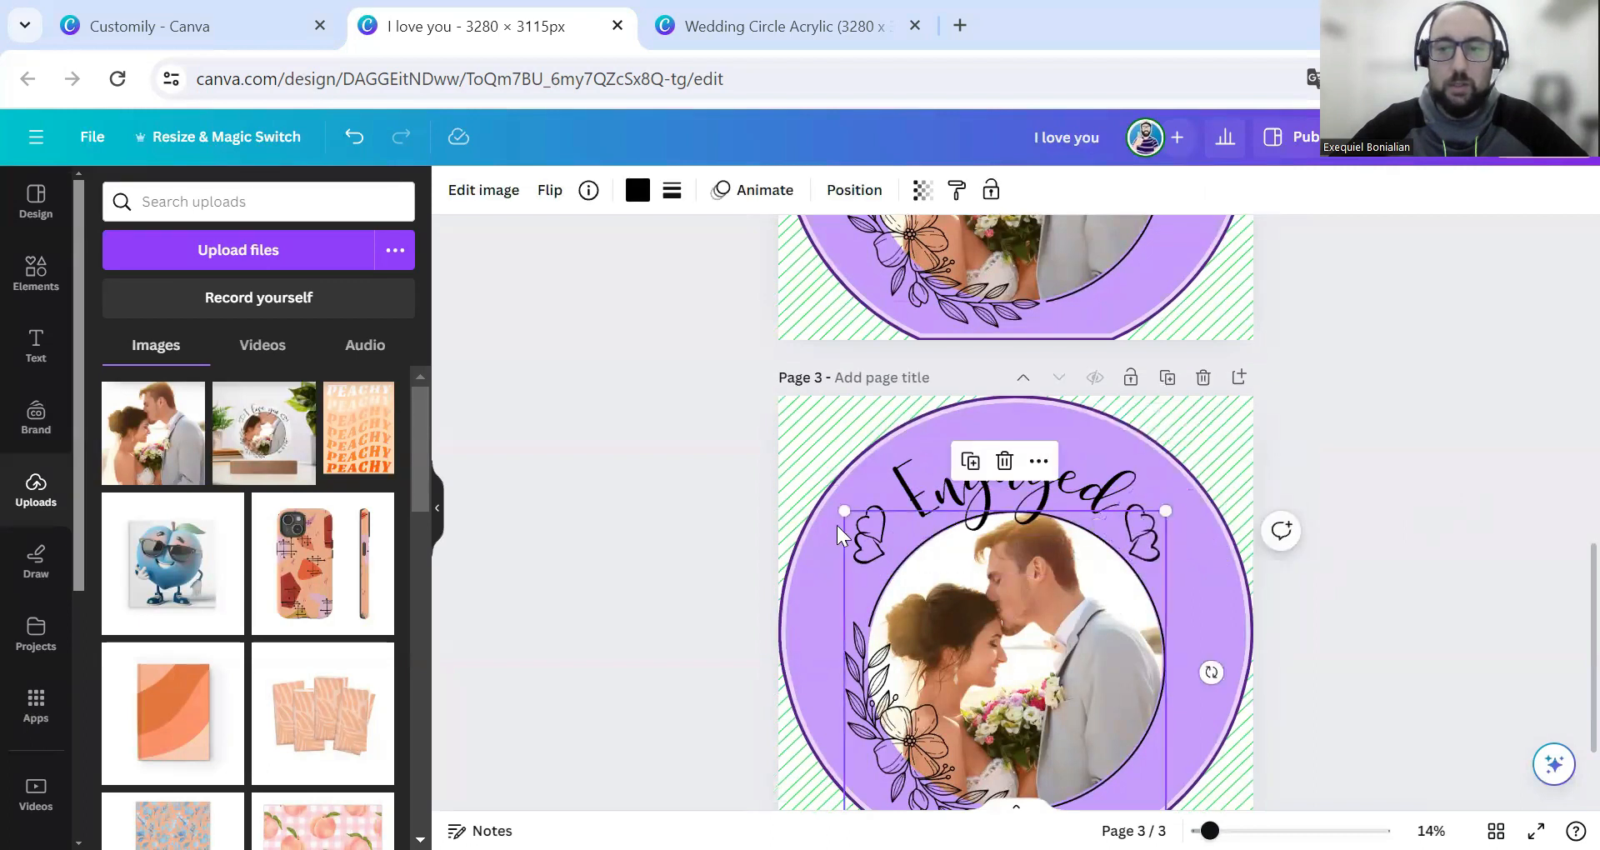
left_click_drag(864, 504, 877, 507)
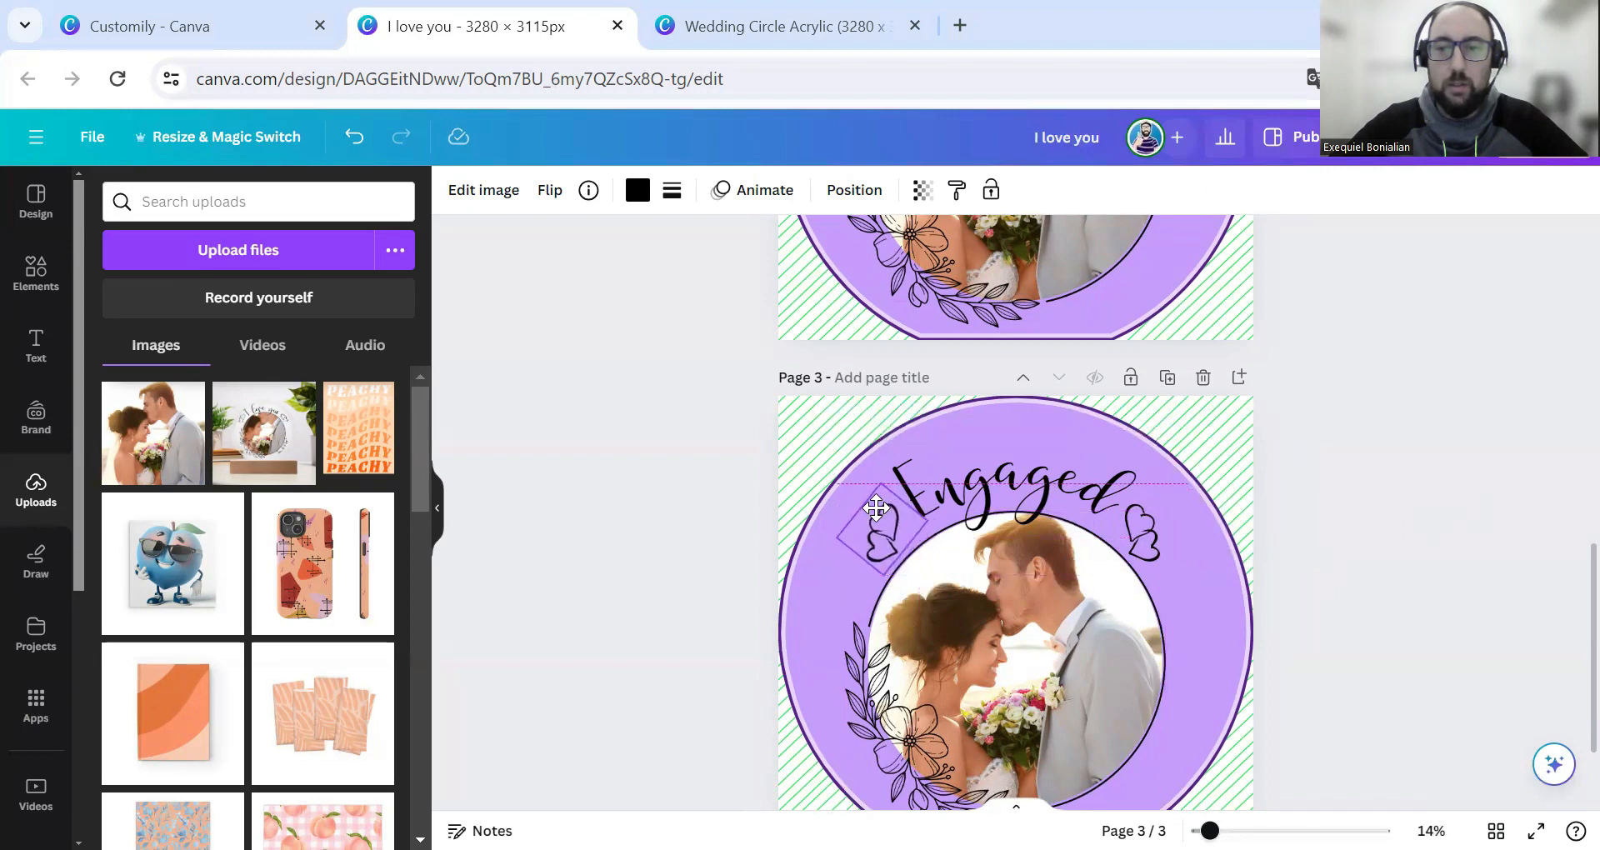
left_click(1228, 400)
- Duplicate page 3 and change the curved title on the copy to "Mr & Mrs"
left_click(1168, 377)
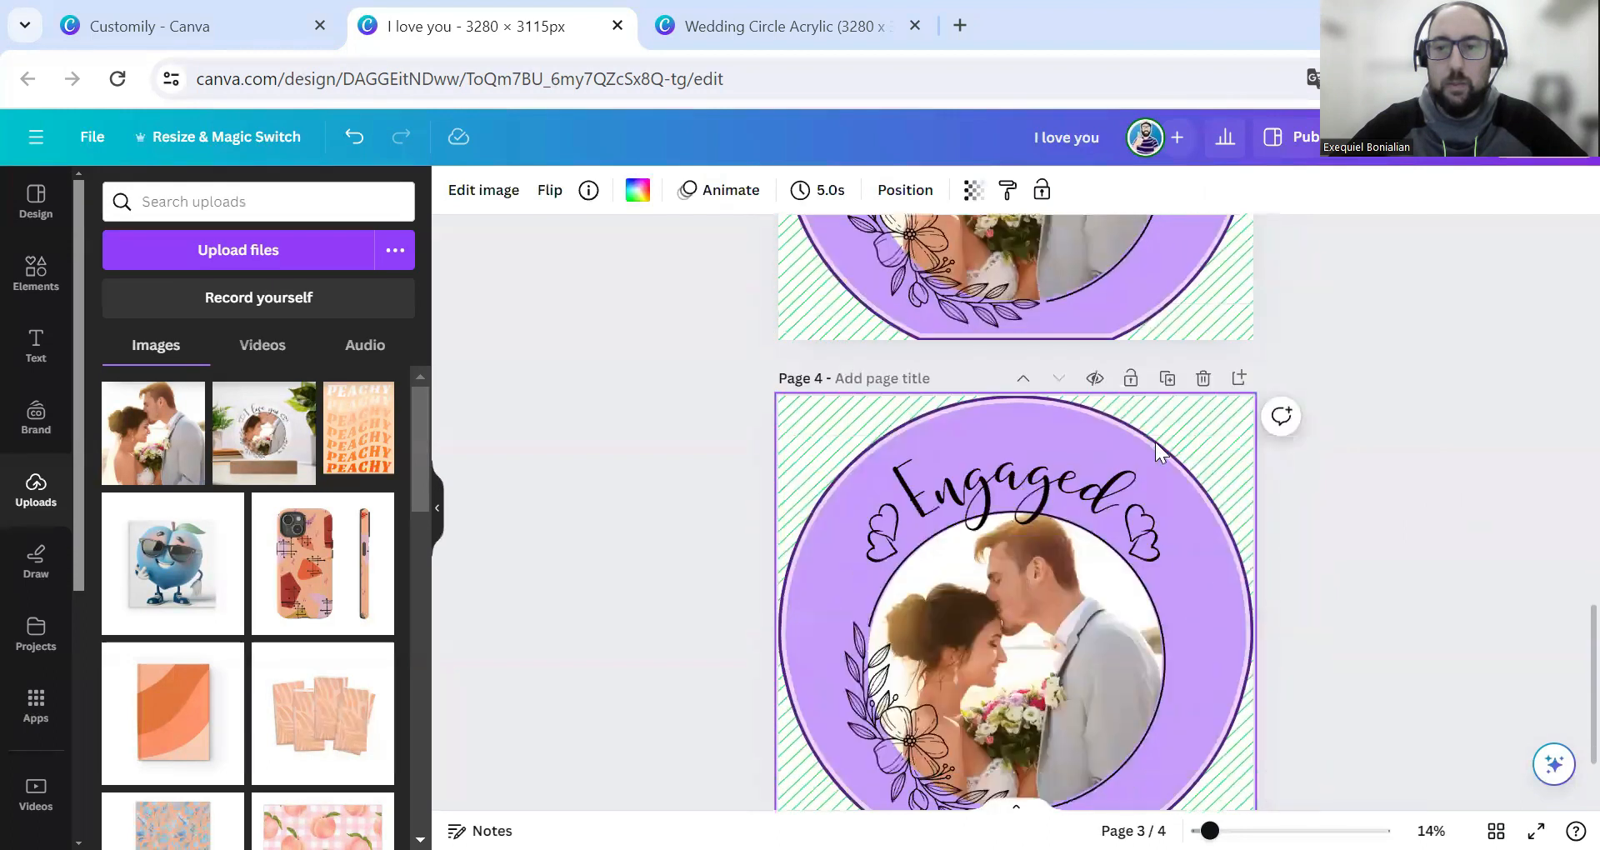
double_click(1012, 481)
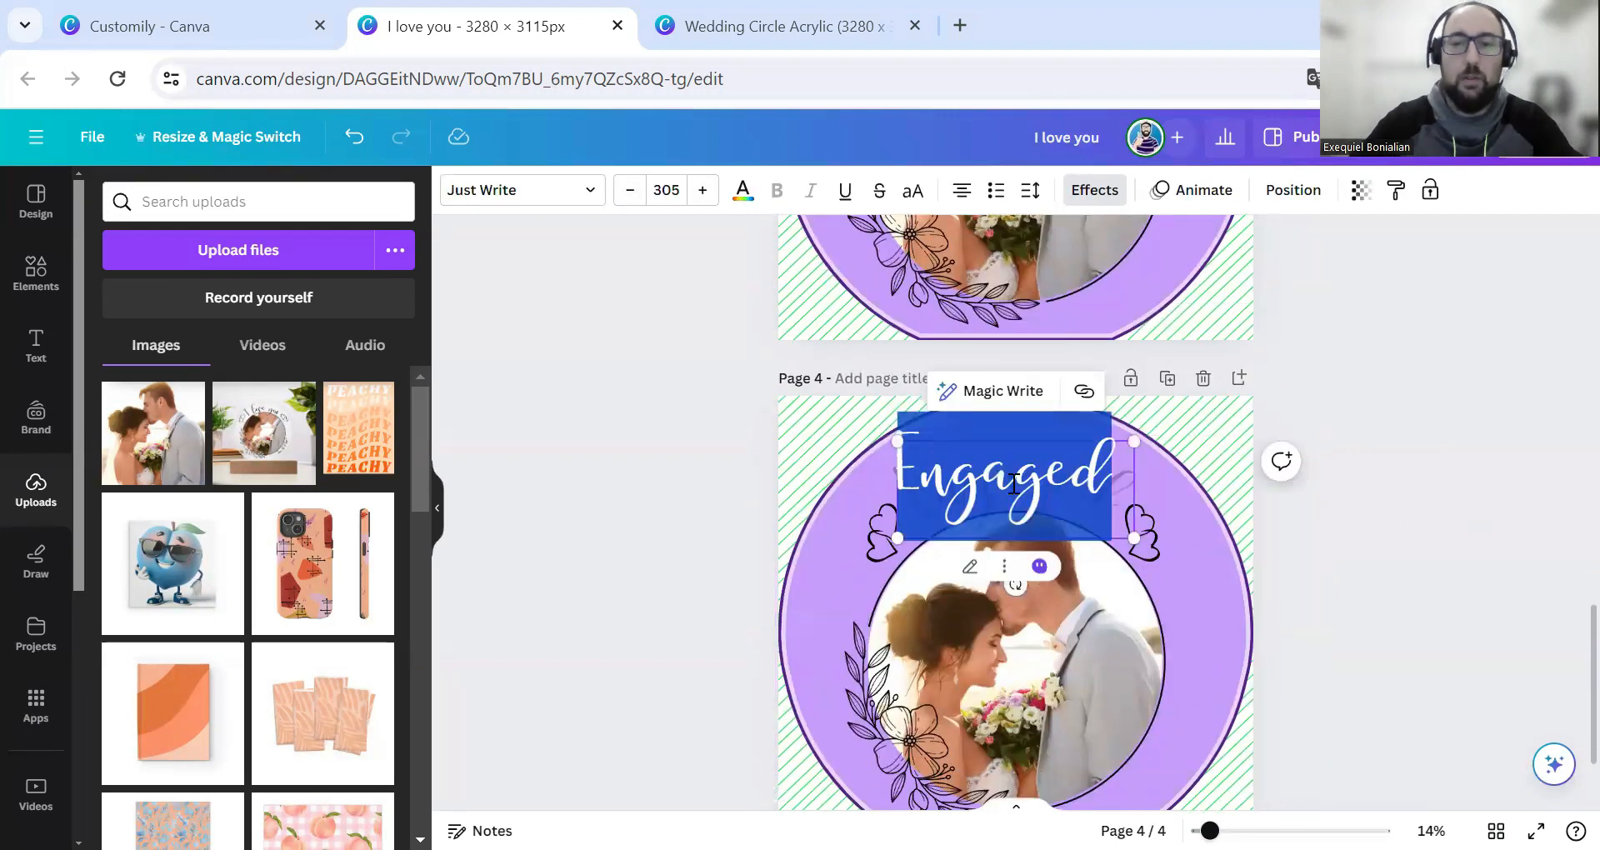
type("Mr & Mrs")
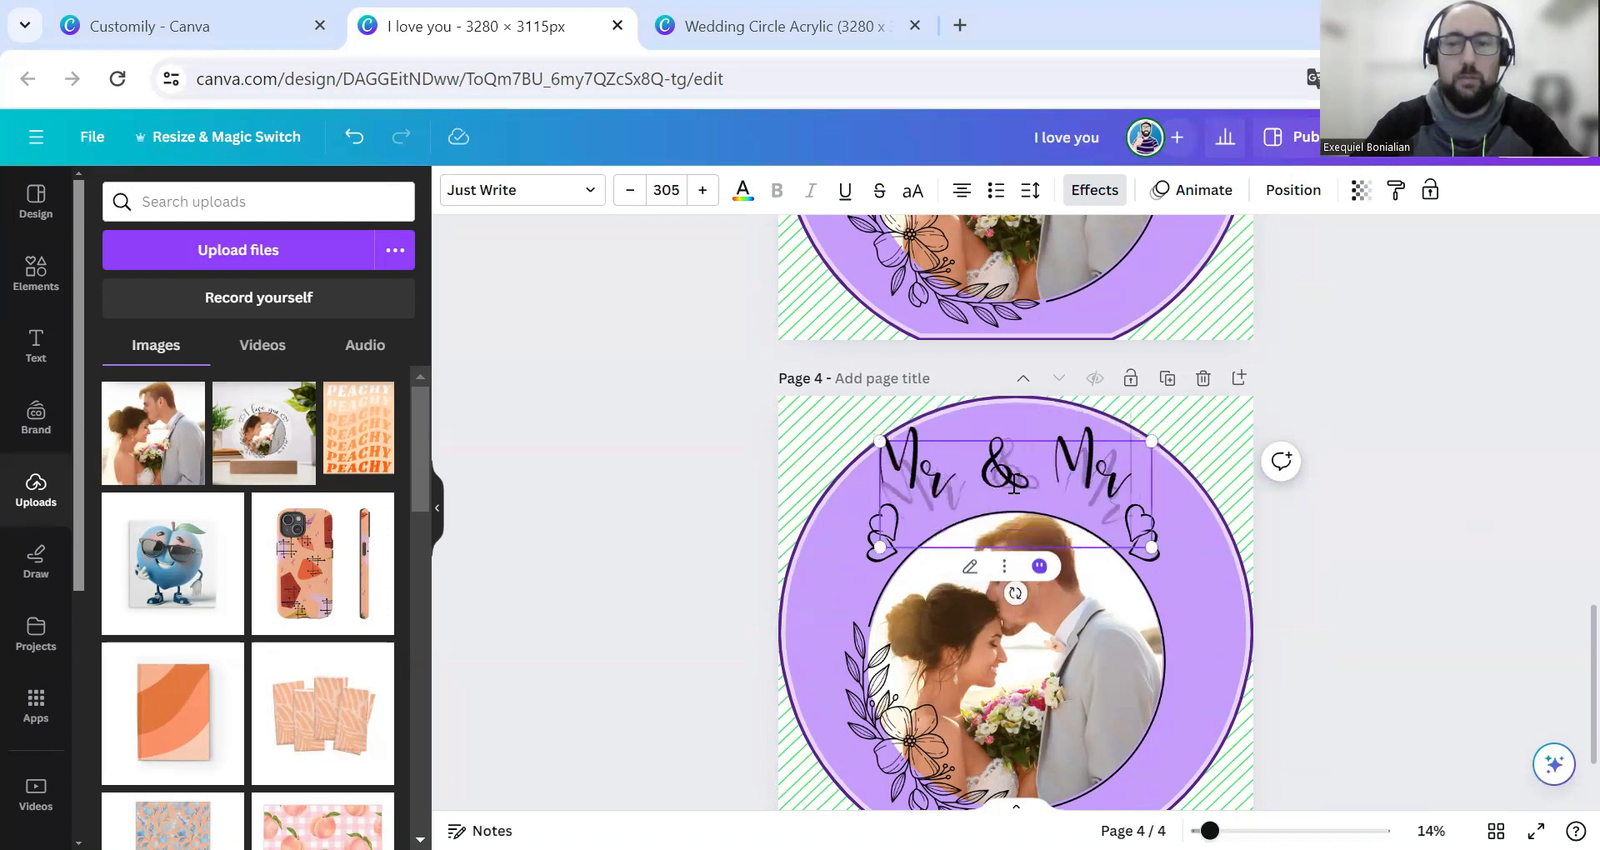
left_click(1371, 474)
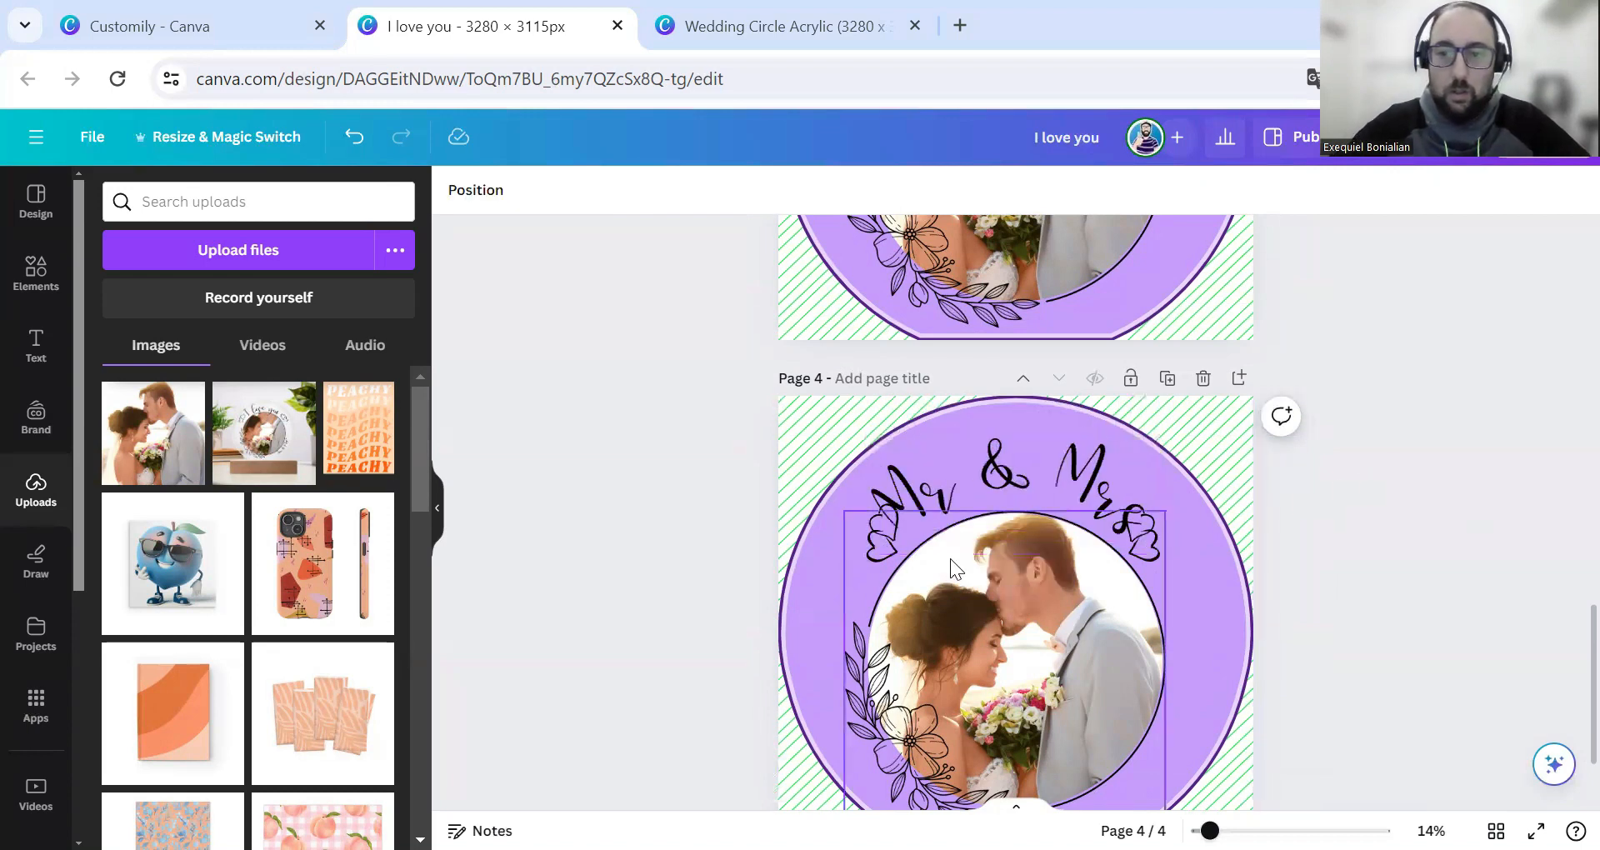
- Move both pairs of hearts on page 4 outward and down along the ring, clear of the "Mr & Mrs" title
left_click(867, 510)
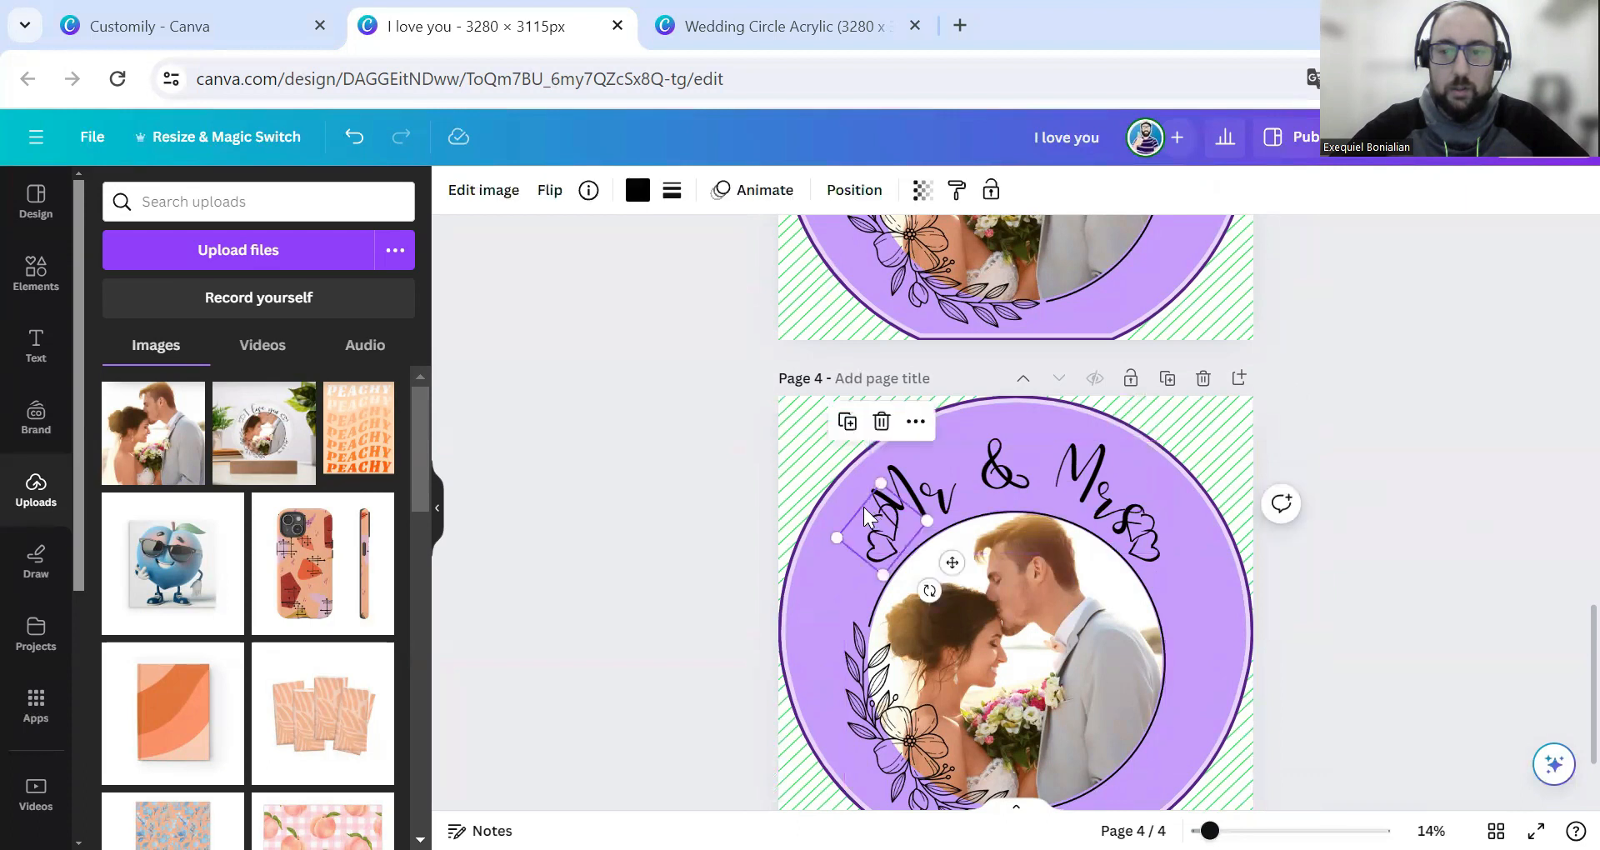
left_click_drag(948, 552, 931, 575)
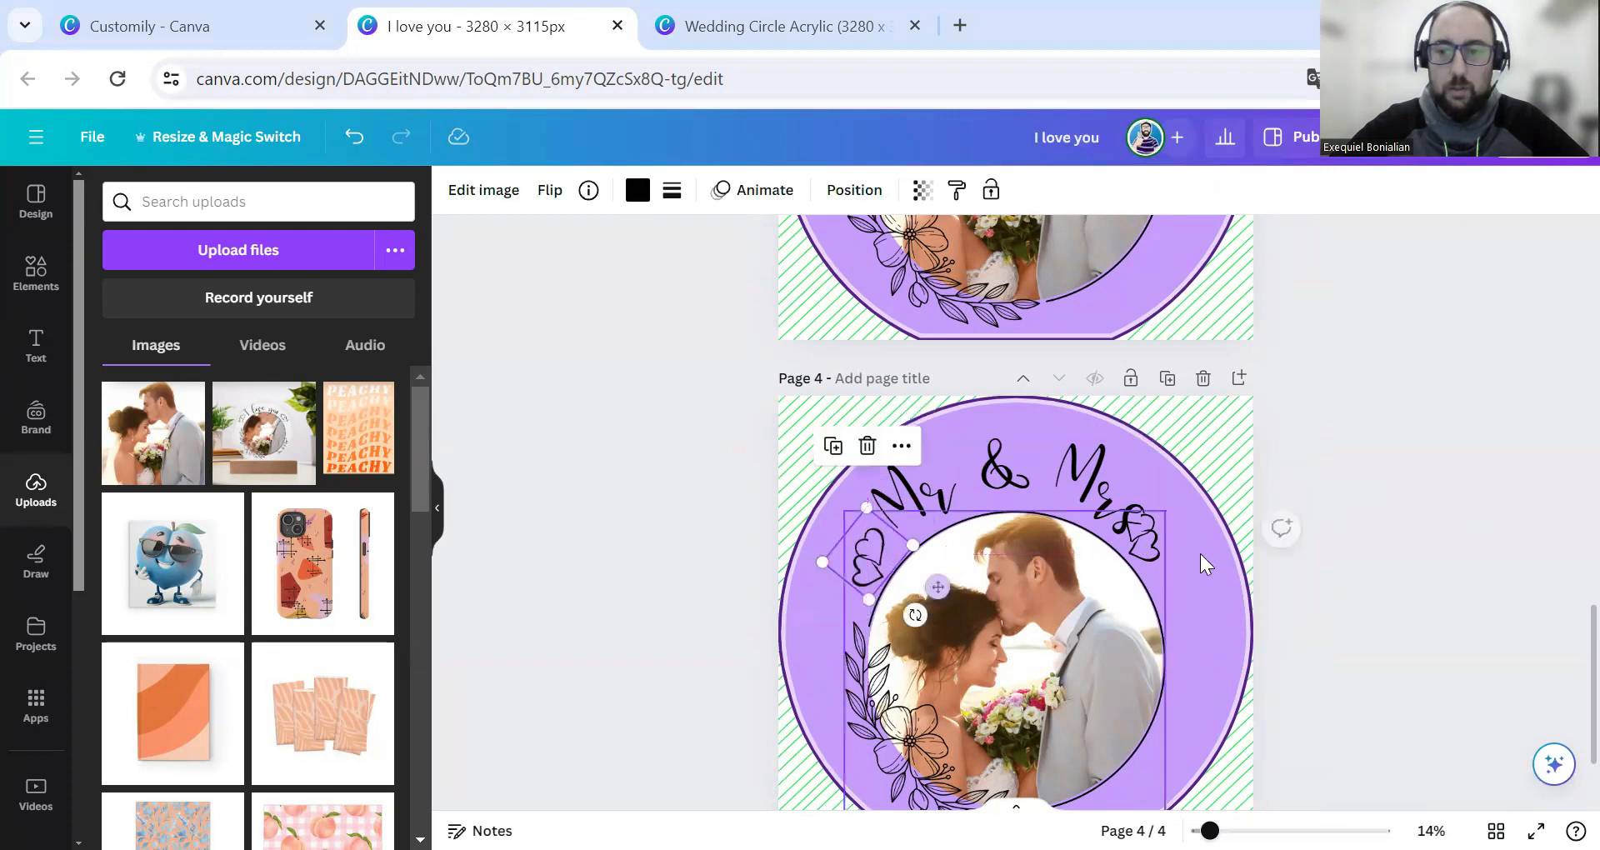
left_click(1157, 551)
left_click(1153, 515)
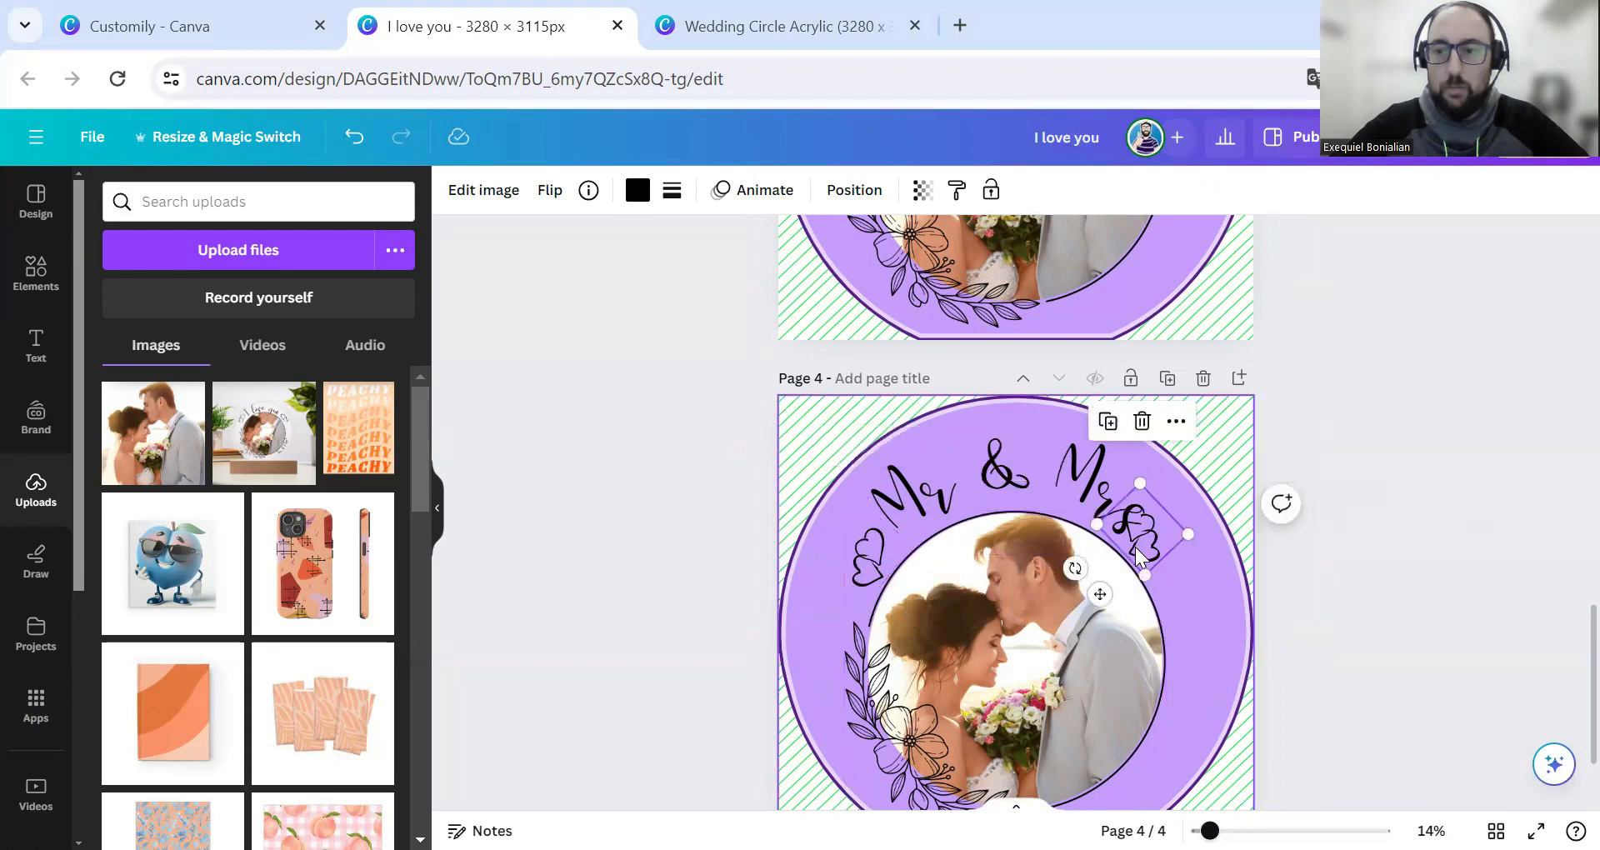
left_click_drag(1100, 593, 1116, 621)
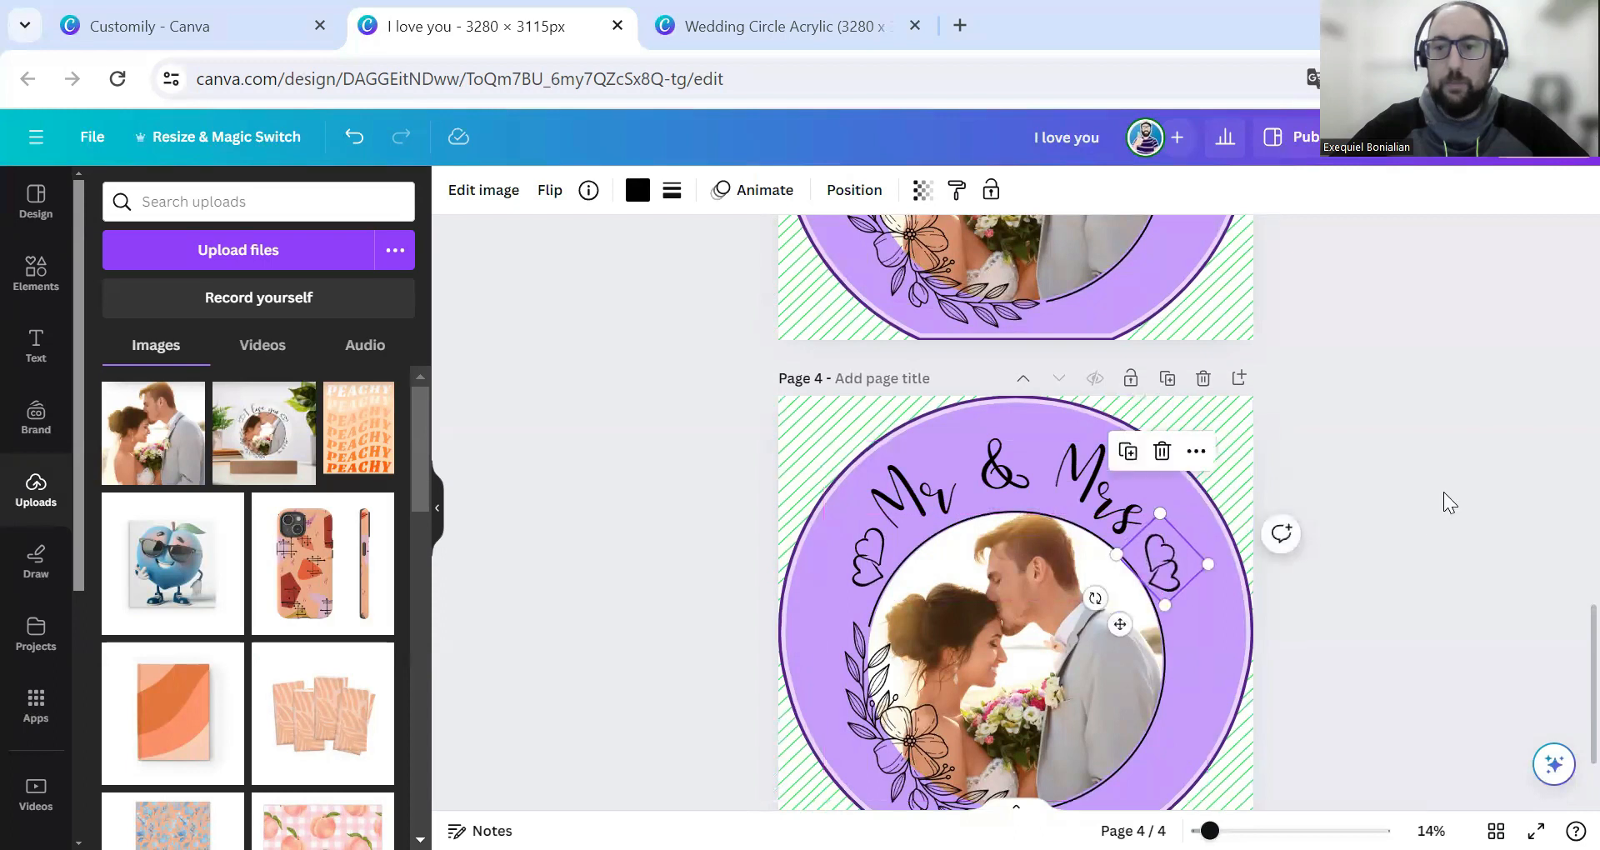
left_click(1444, 491)
- Duplicate page 4 and change the curved title on the copy to "Just Married"
left_click(1168, 378)
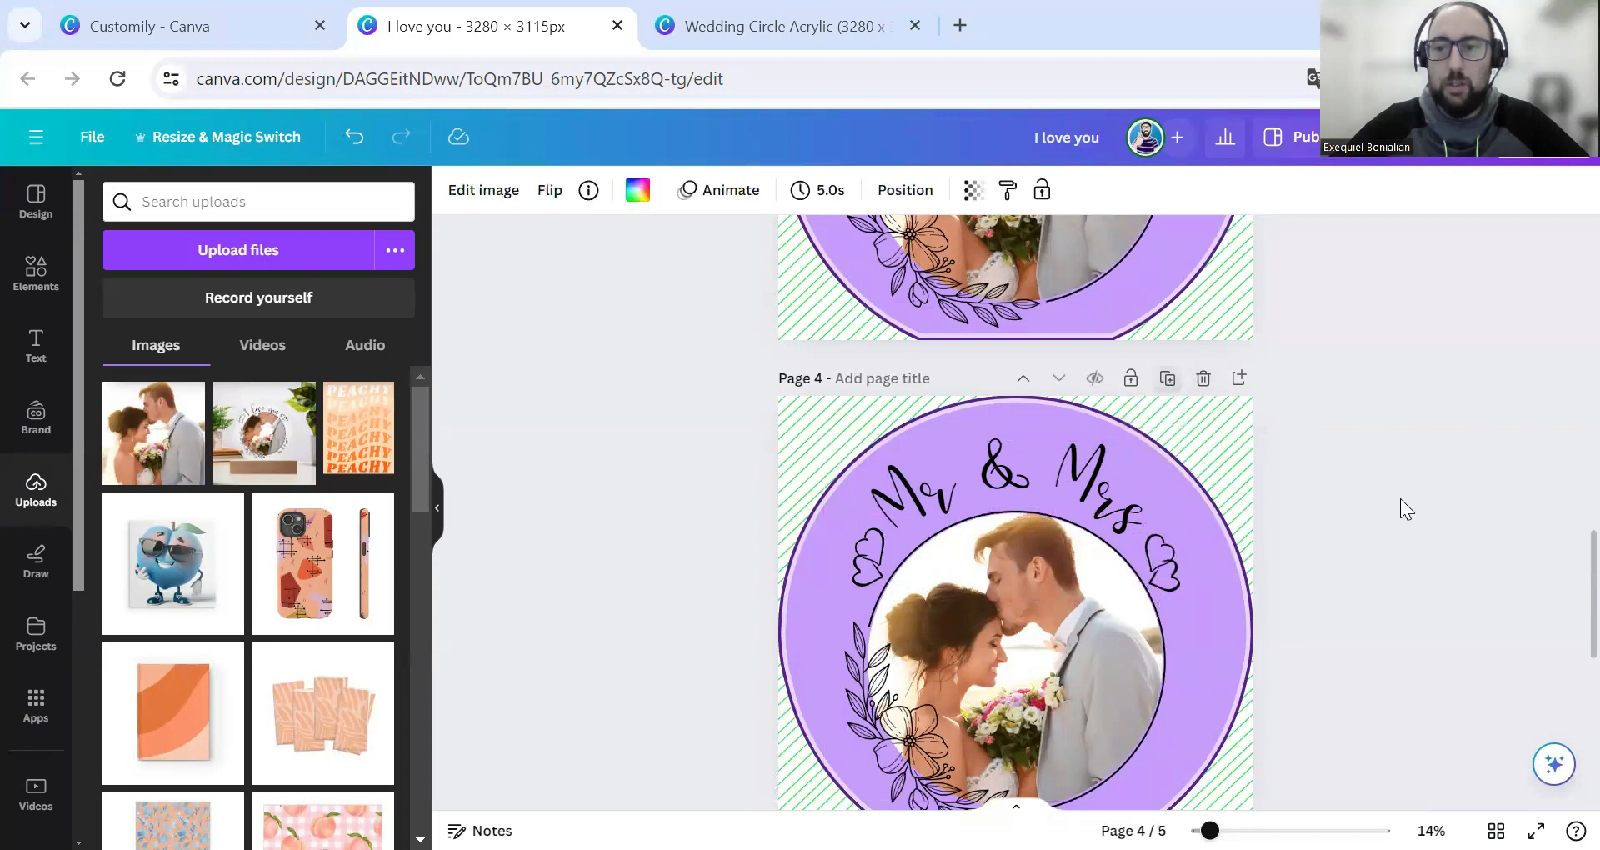
double_click(1056, 486)
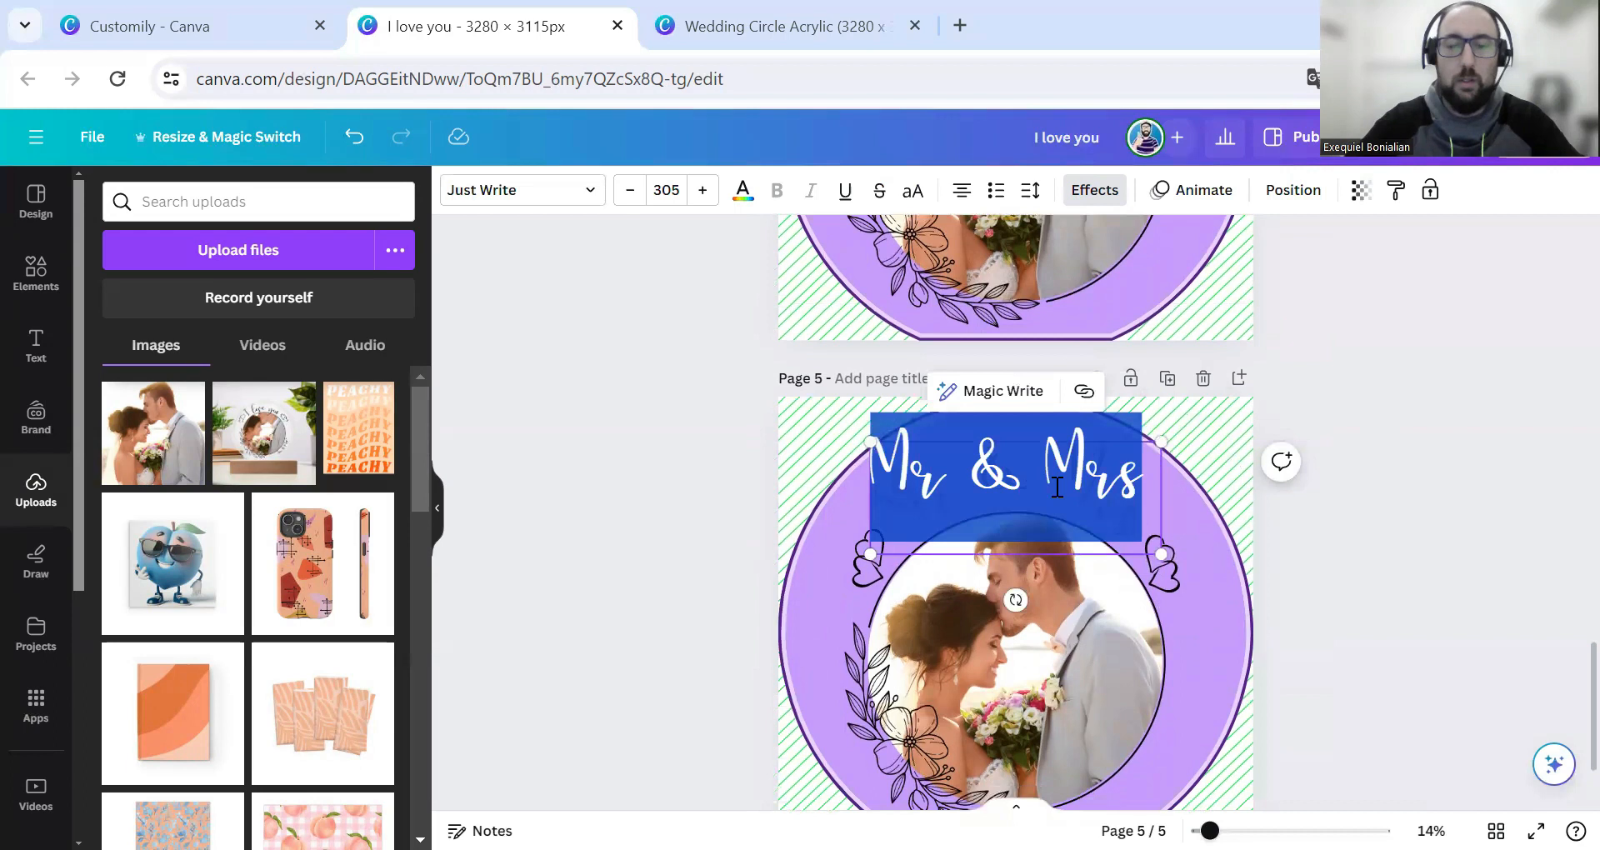
type("Just Married")
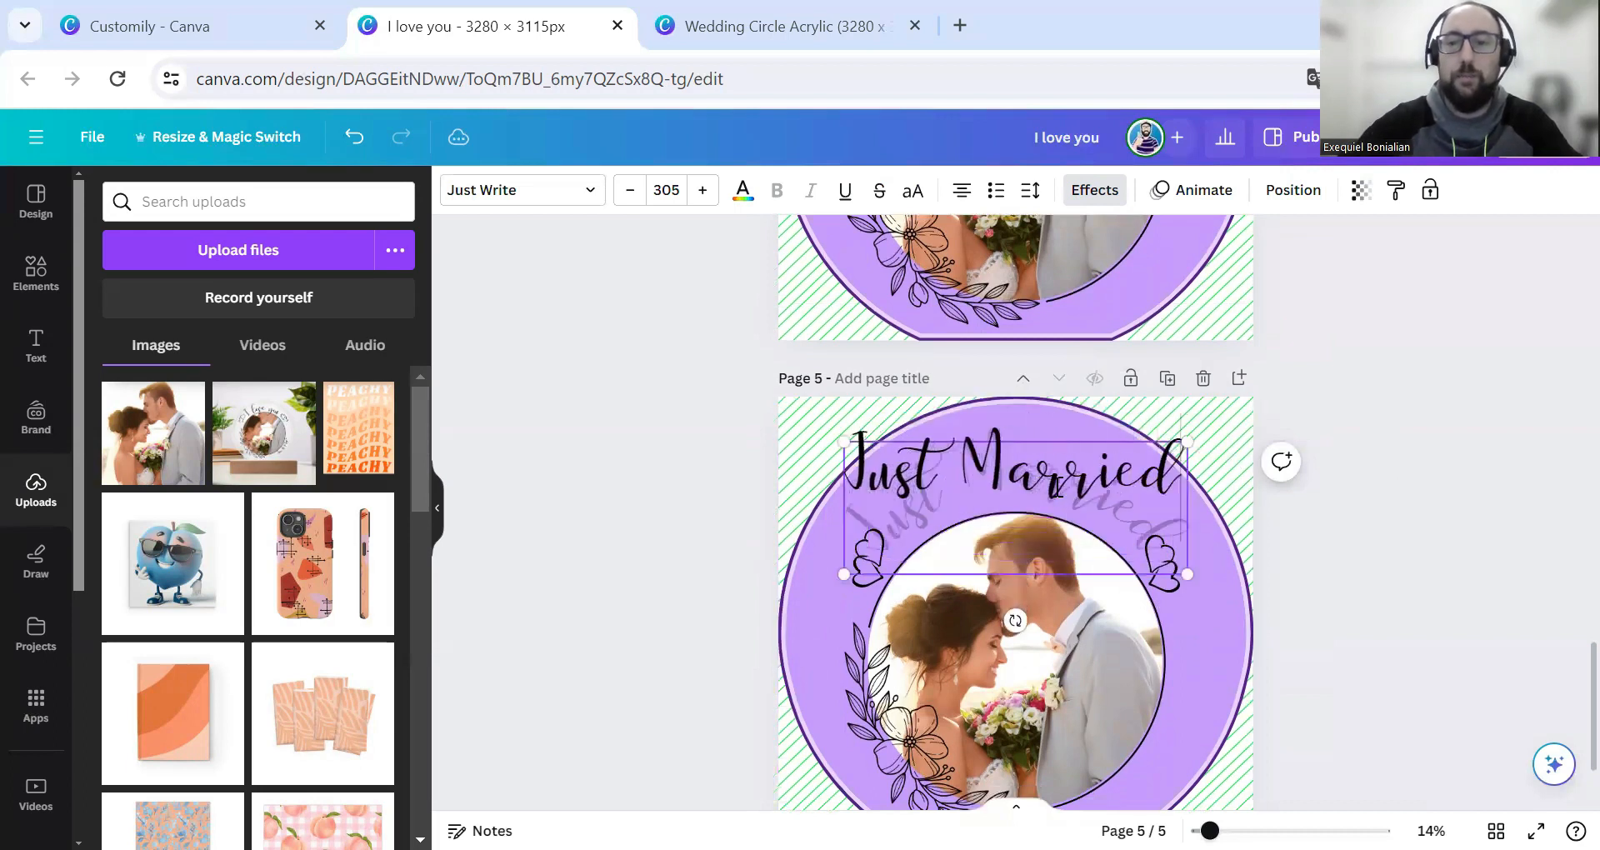
left_click(1338, 472)
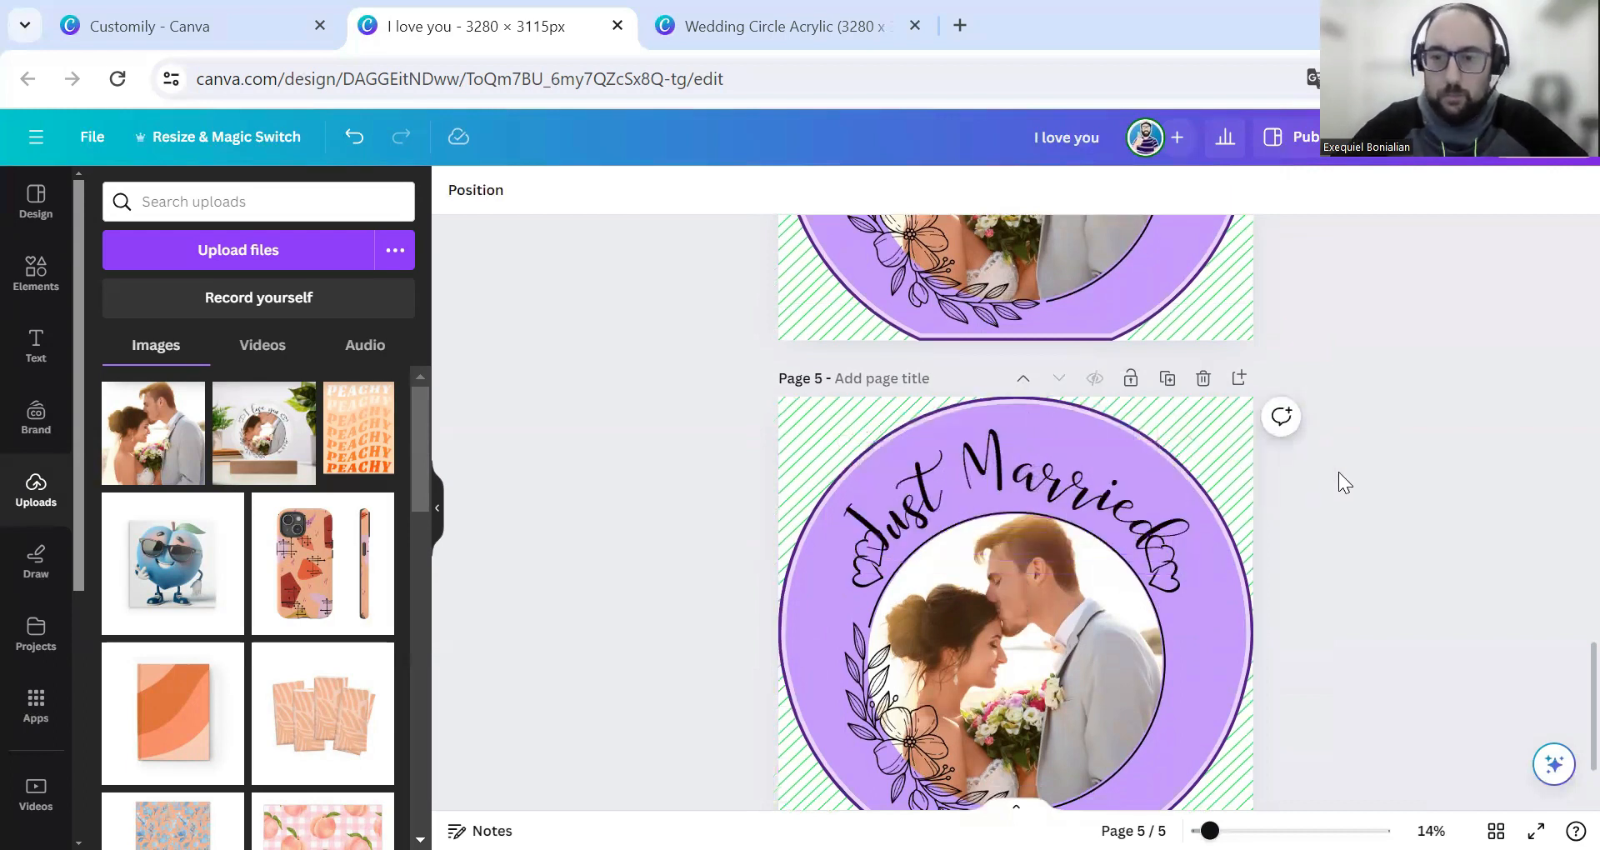
- Shift the hearts beside "Just" outward and down, and reduce the "Just Married" title's font size to 276
left_click(837, 564)
left_click_drag(939, 588, 921, 608)
left_click(1031, 473)
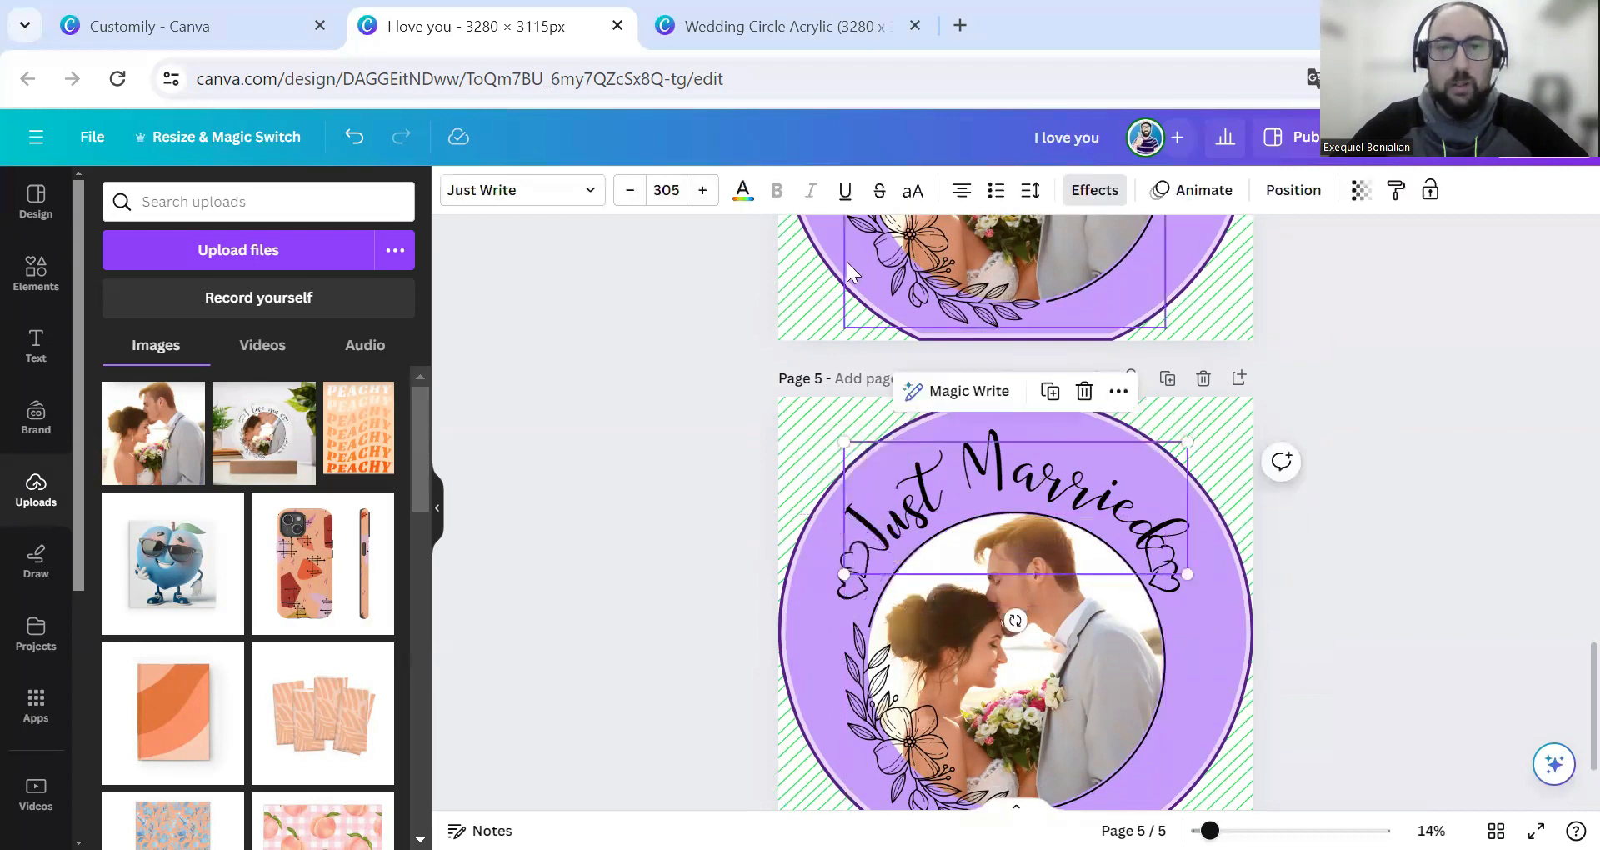
left_click(631, 190)
left_click(631, 190)
left_click(631, 190)
left_click(631, 190)
left_click(631, 190)
left_click(631, 190)
left_click(631, 190)
left_click(631, 190)
left_click(631, 190)
left_click(631, 190)
left_click(631, 190)
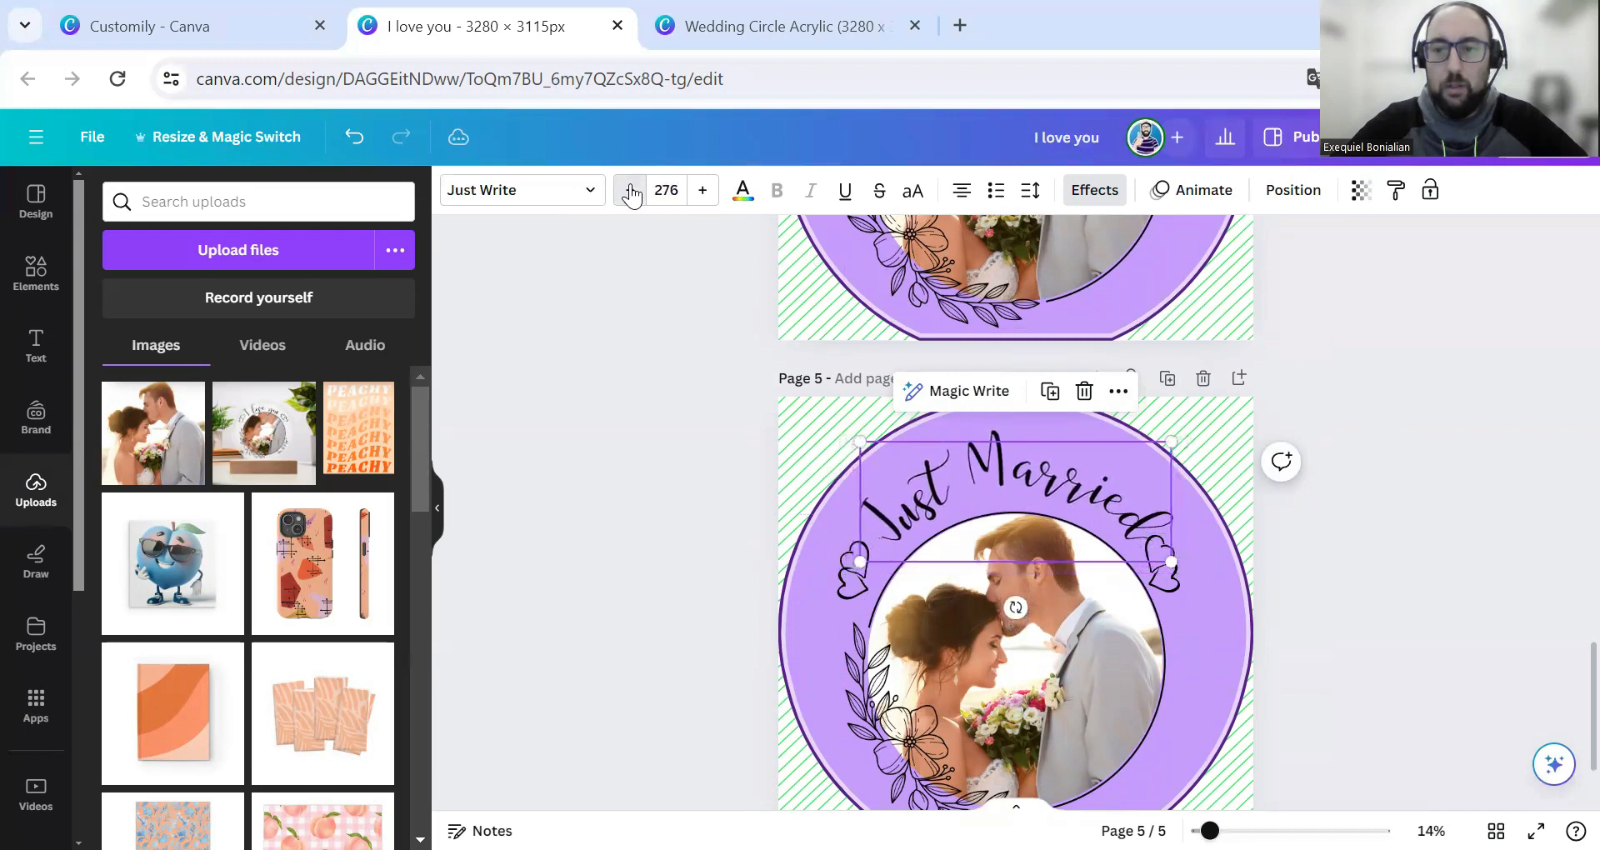
- Move the hearts beside "Just" slightly closer to the title and the hearts beside "Married" outward and down, clear of the text
left_click(839, 560)
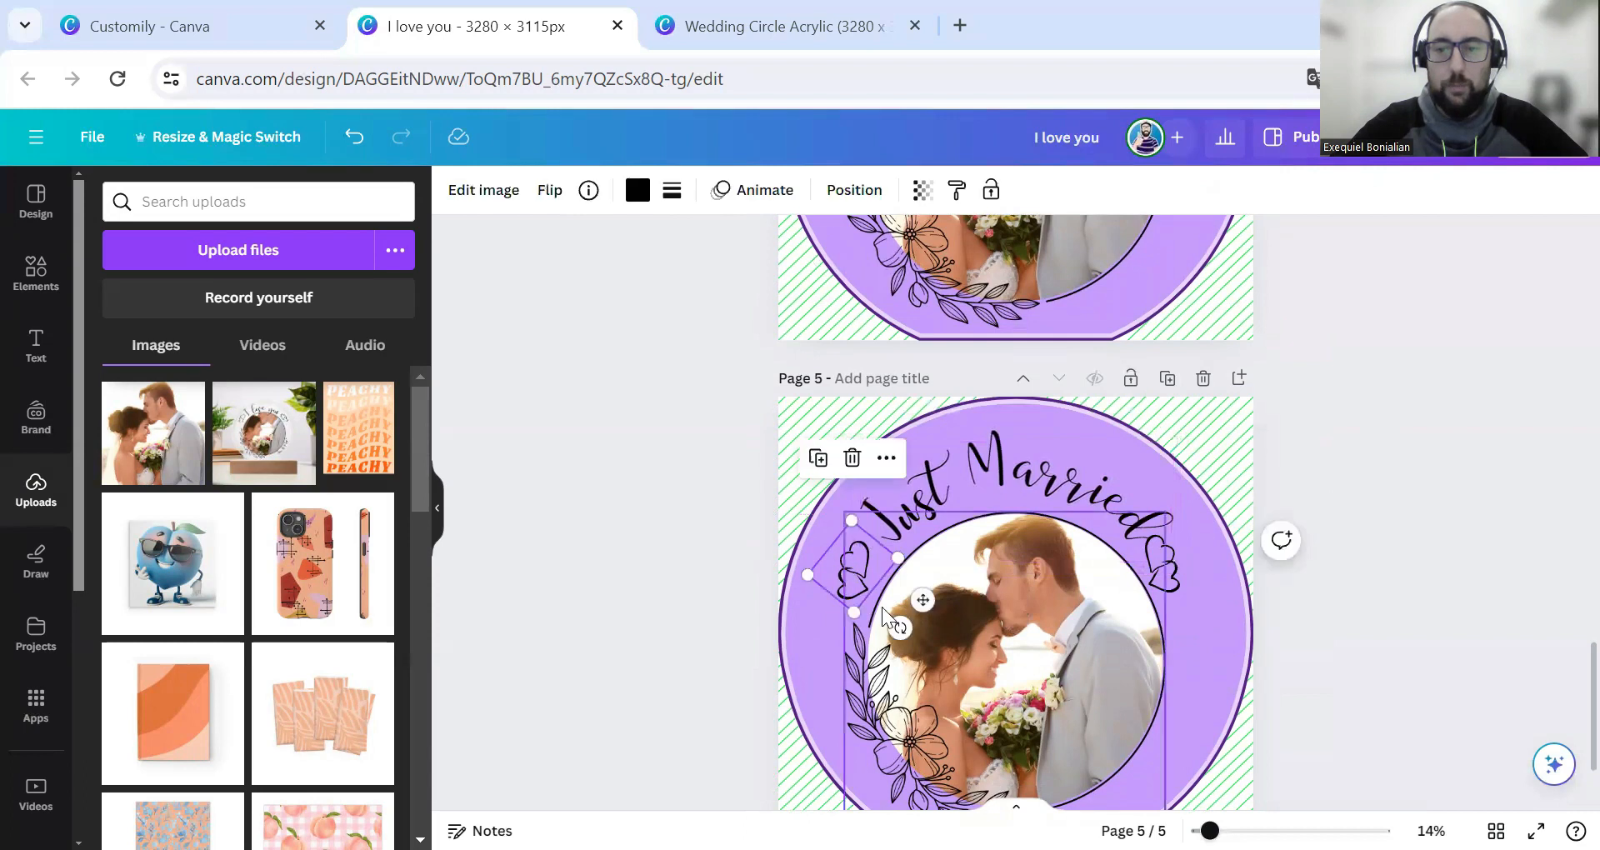
left_click_drag(924, 593, 935, 597)
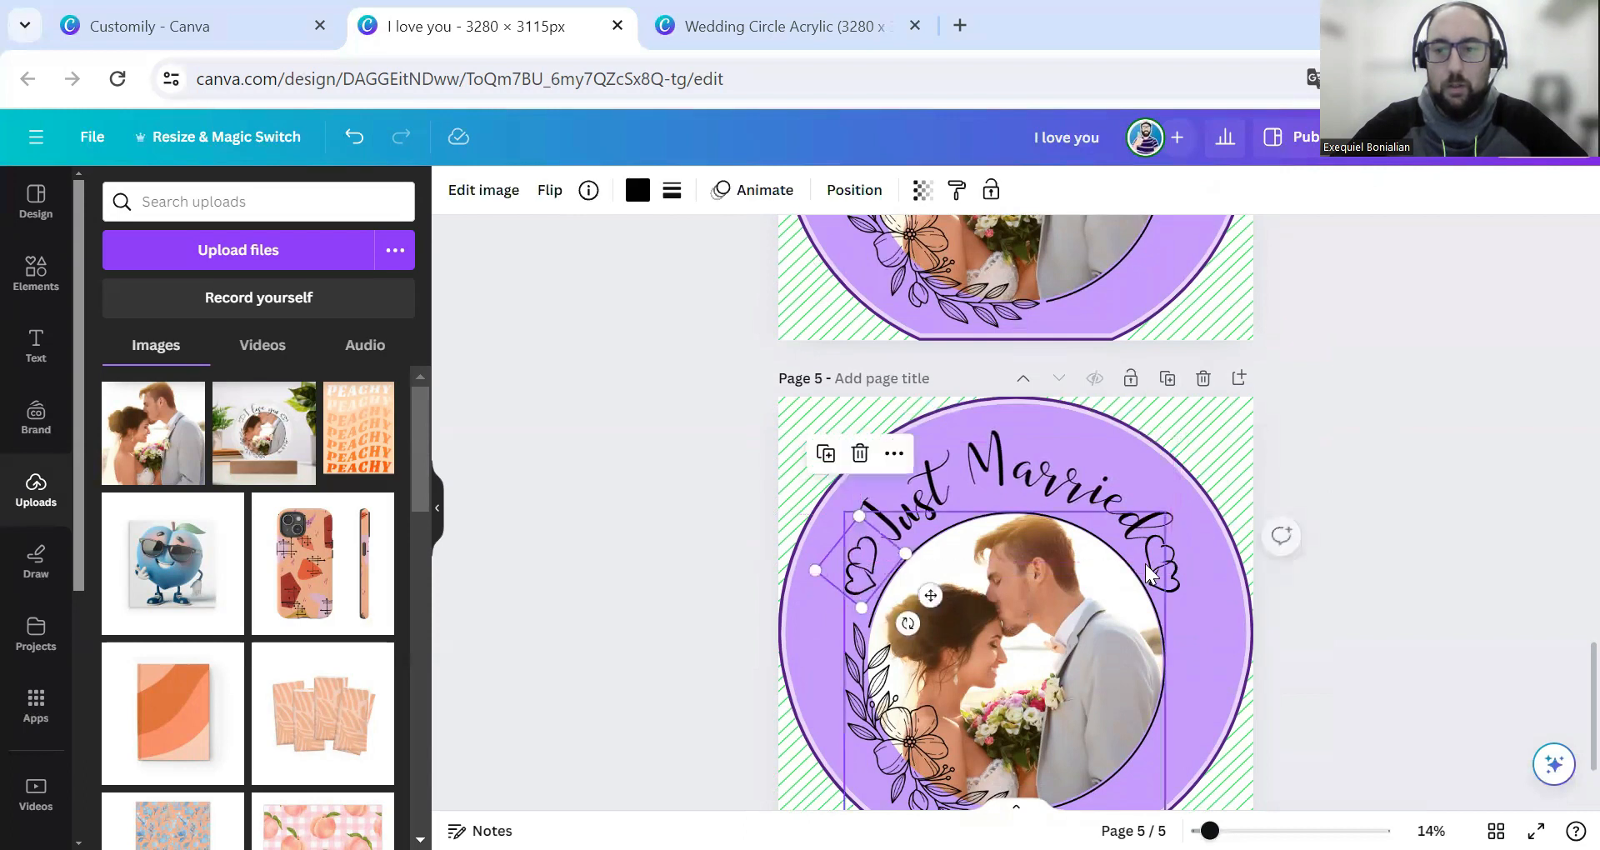
left_click(1167, 567)
left_click_drag(1131, 627, 1143, 648)
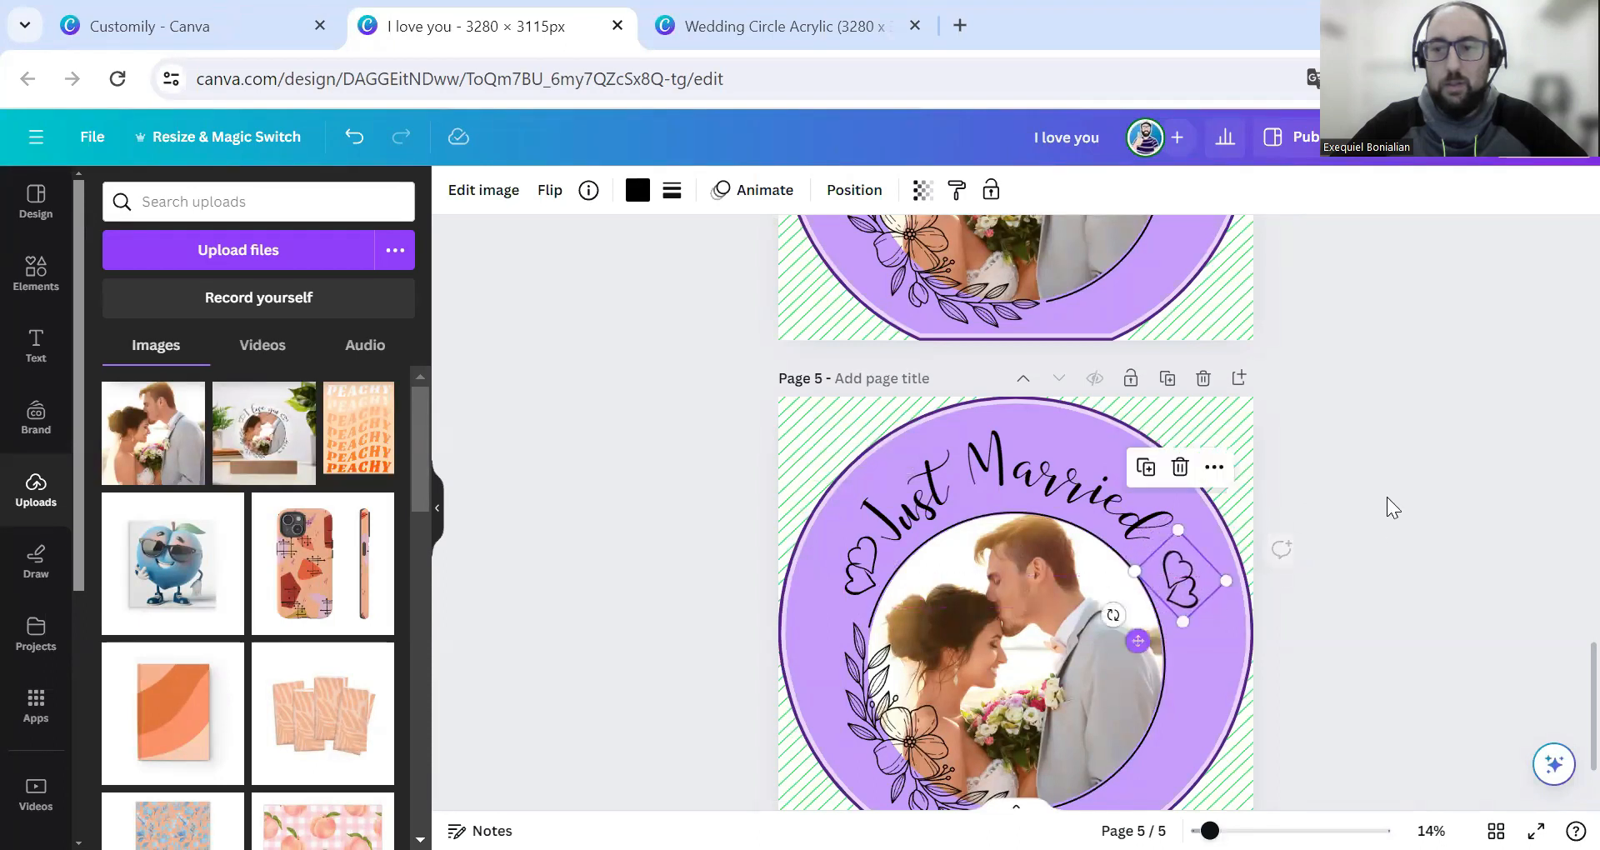
left_click(1367, 511)
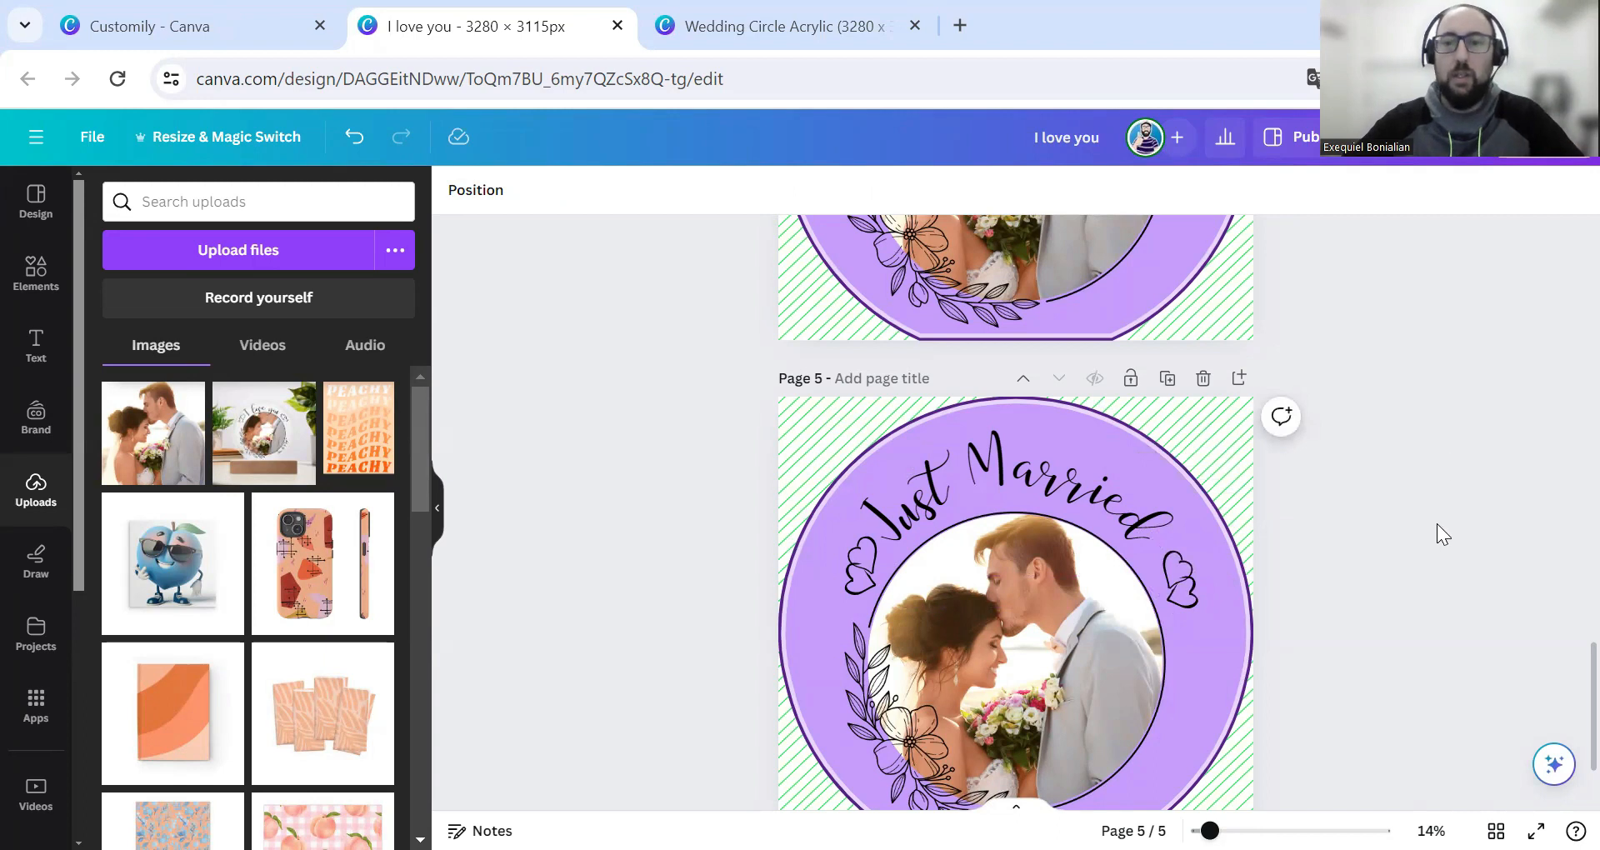
- Review the mockup on page 1 and the "I love you" plaque design on page 2
scroll(1426, 534, "up", 15)
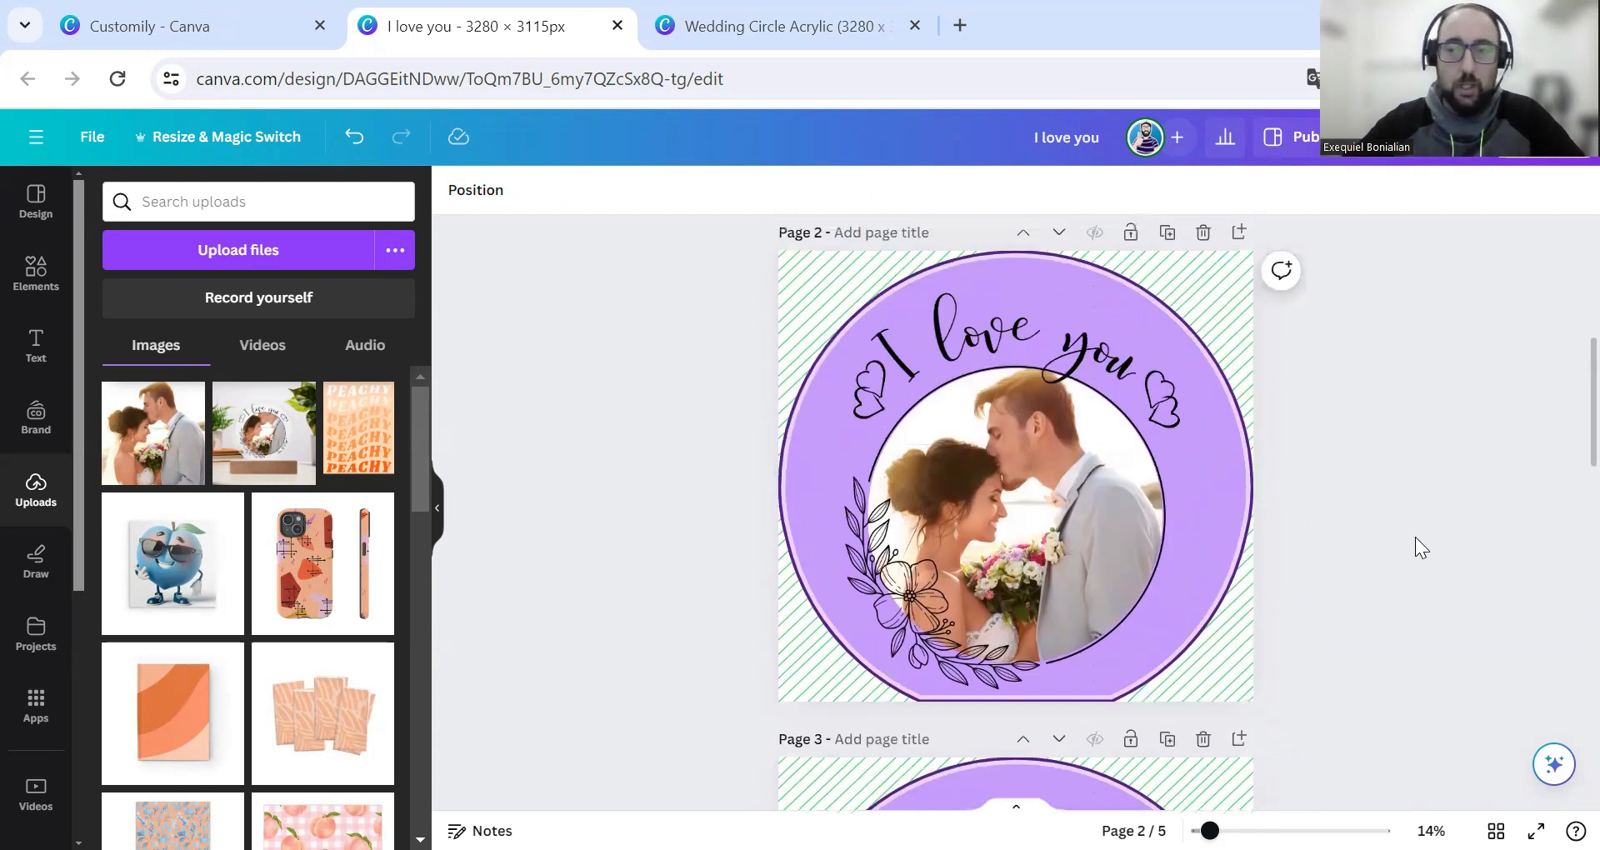
scroll(1415, 537, "up", 6)
scroll(1410, 512, "down", 3)
scroll(1410, 486, "up", 3)
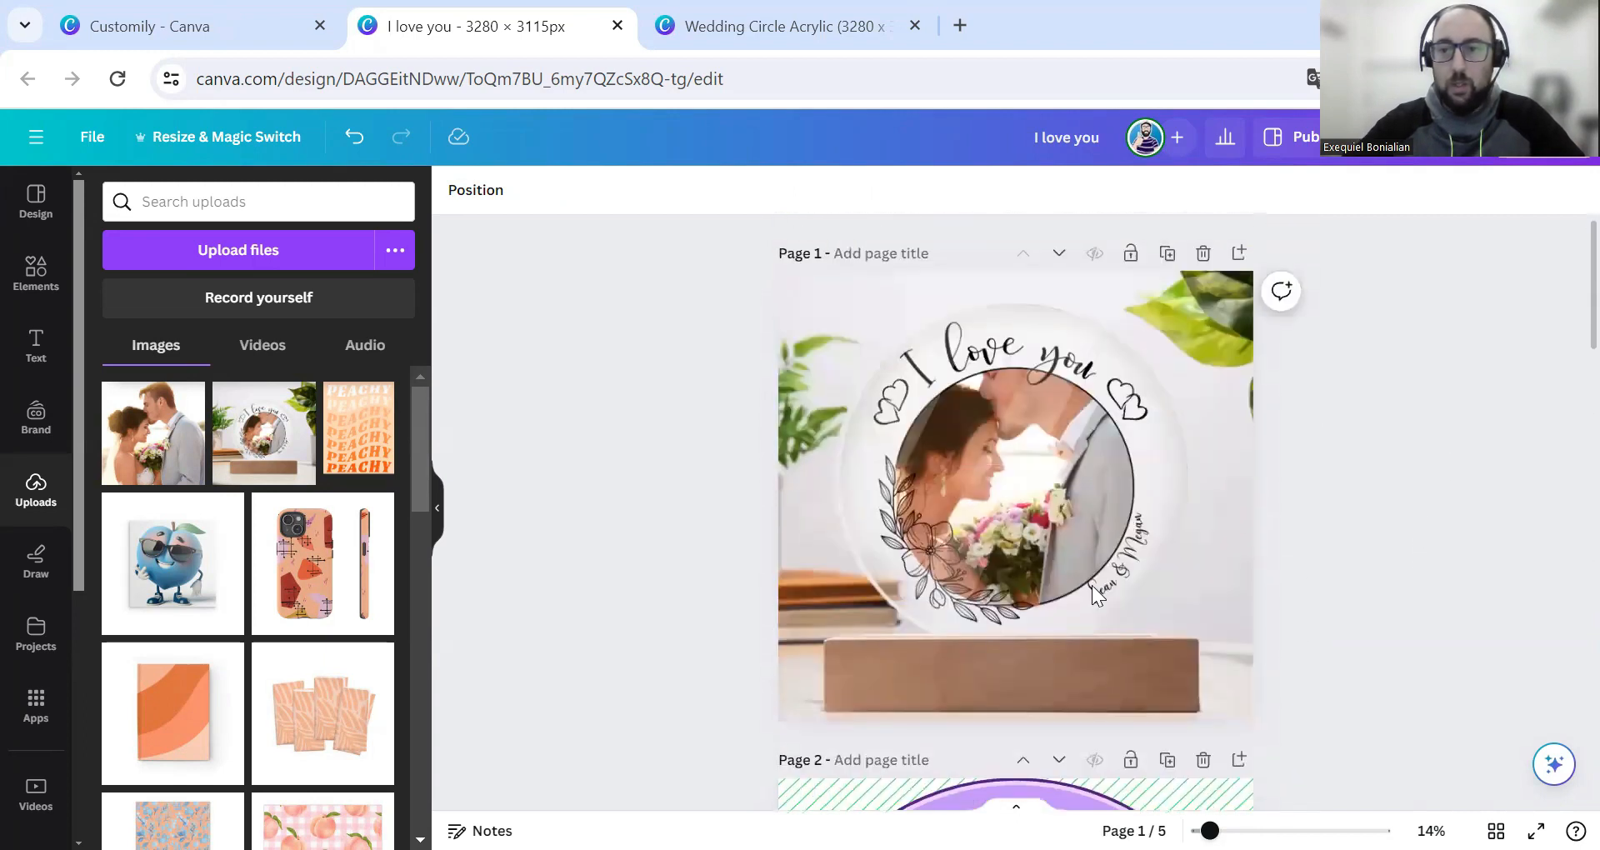
scroll(1157, 520, "down", 5)
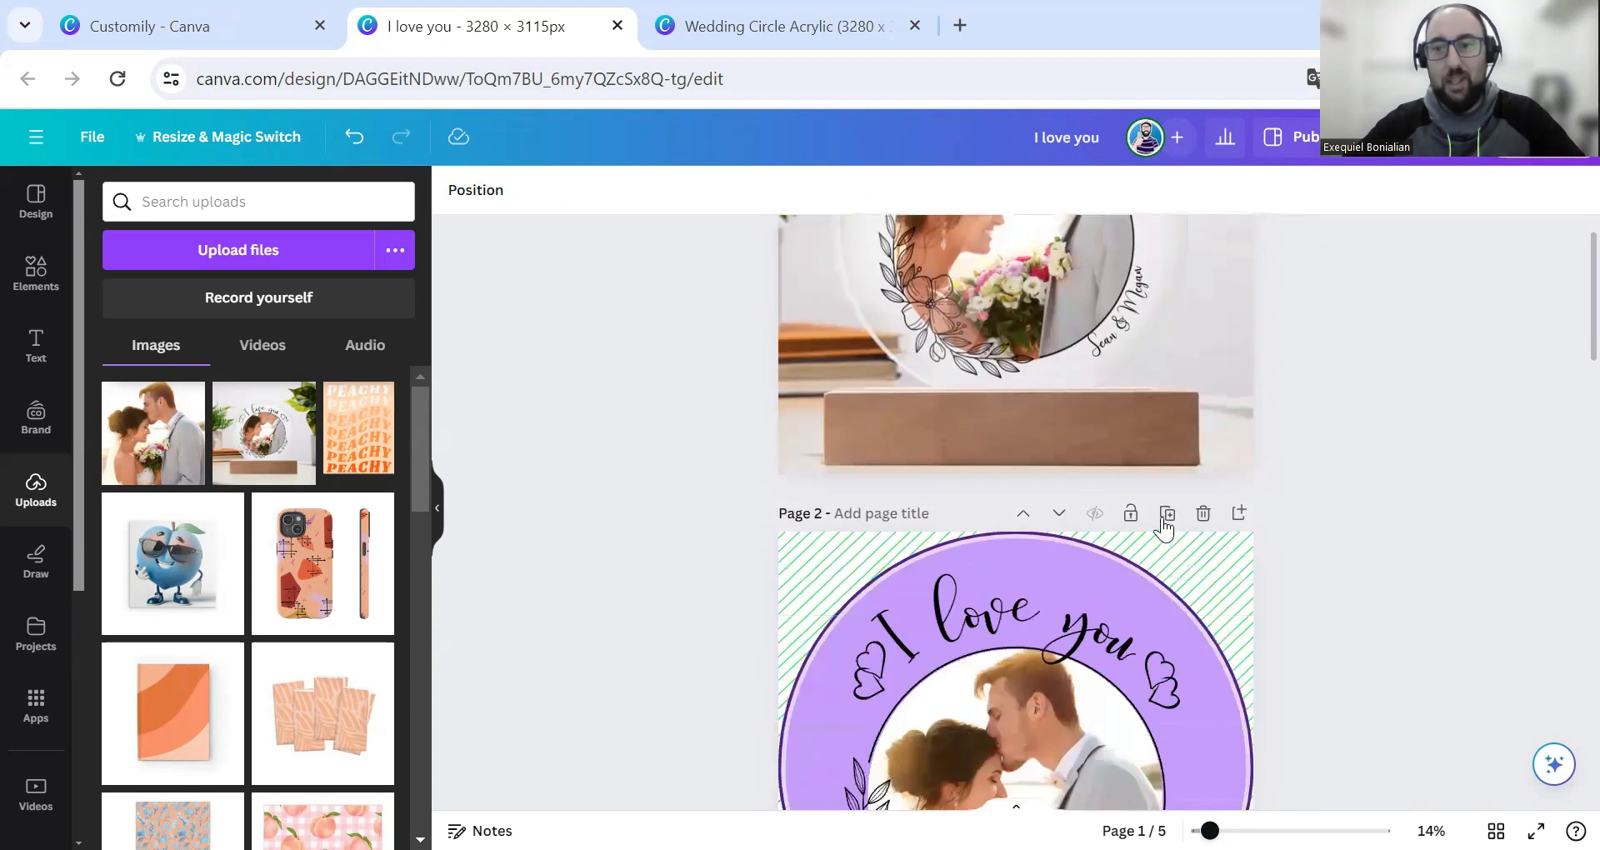
scroll(1161, 505, "down", 1)
scroll(1160, 505, "up", 2)
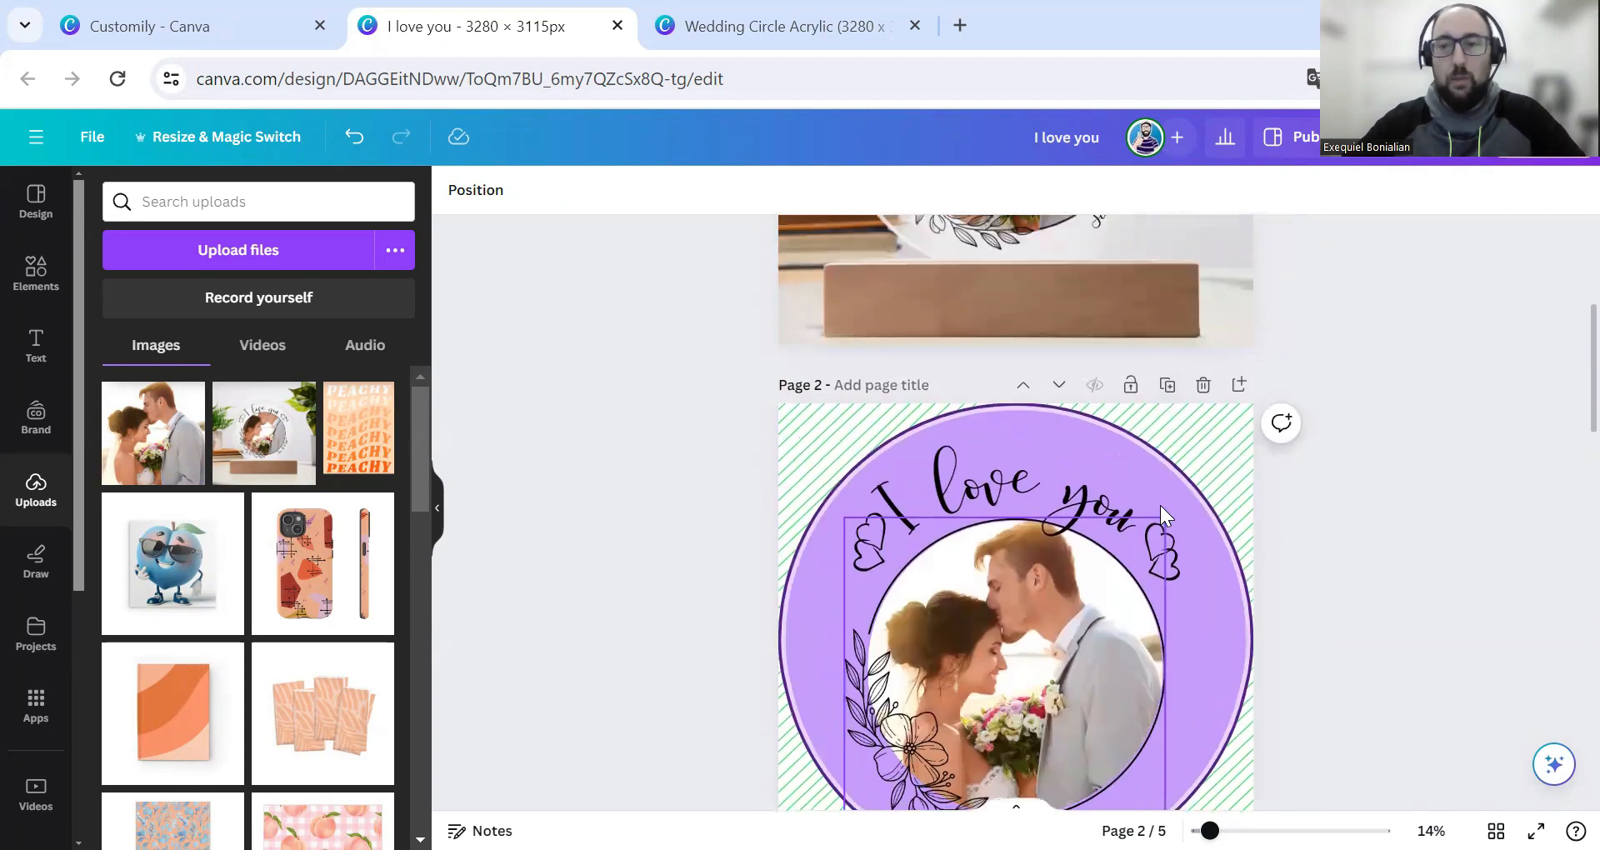
scroll(1161, 505, "down", 1)
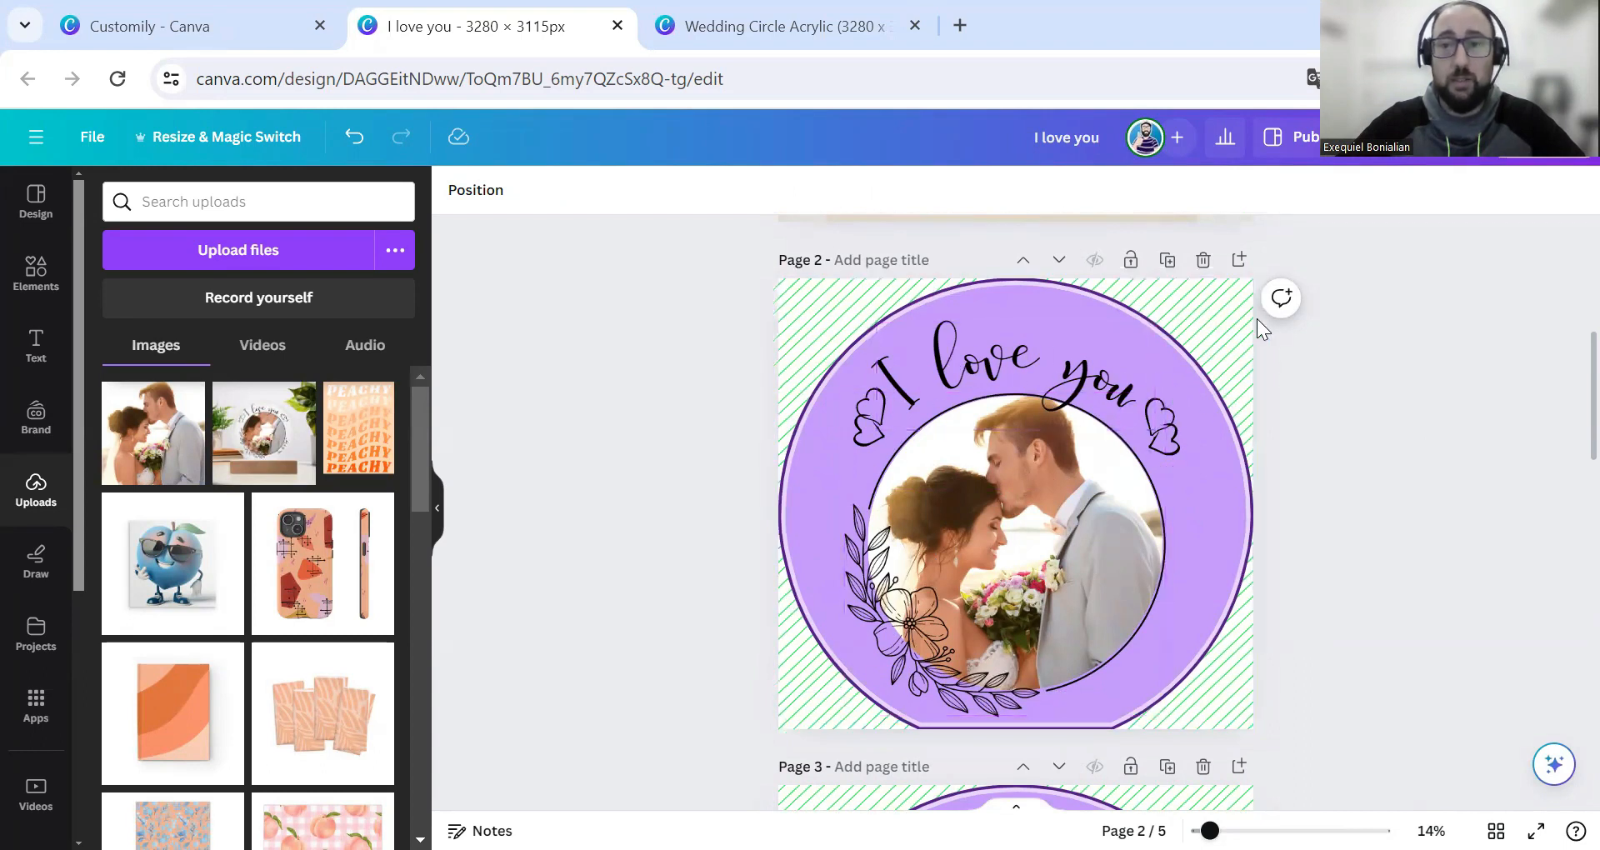
- Add a blank page 6 and paste the "Just Married" title with both pairs of hearts from page 5 onto it
scroll(1265, 317, "down", 2)
scroll(1272, 306, "down", 18)
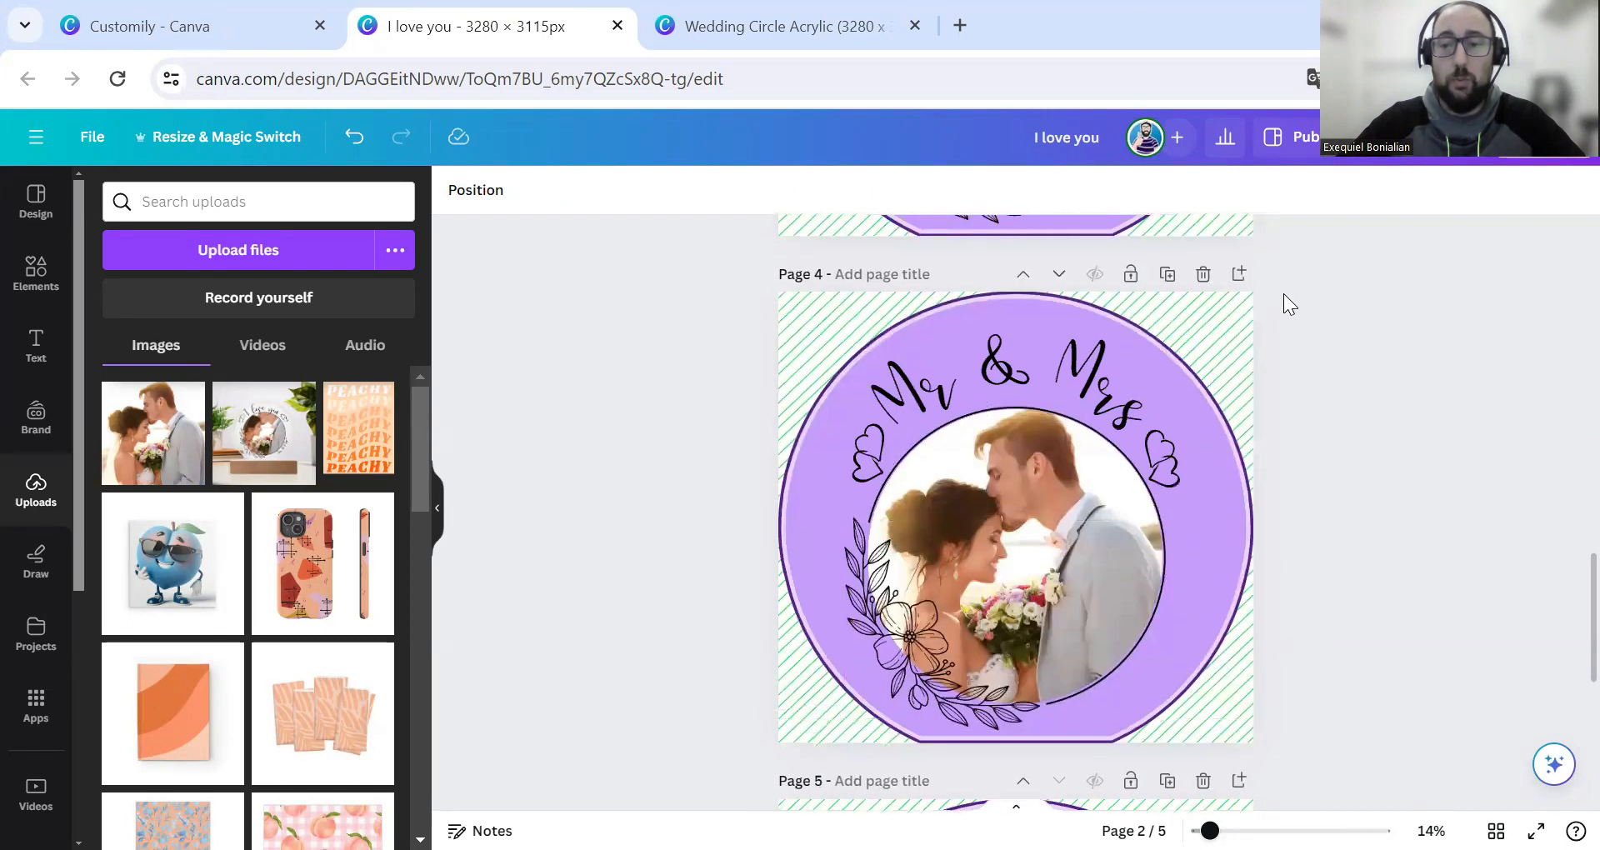
left_click(1239, 253)
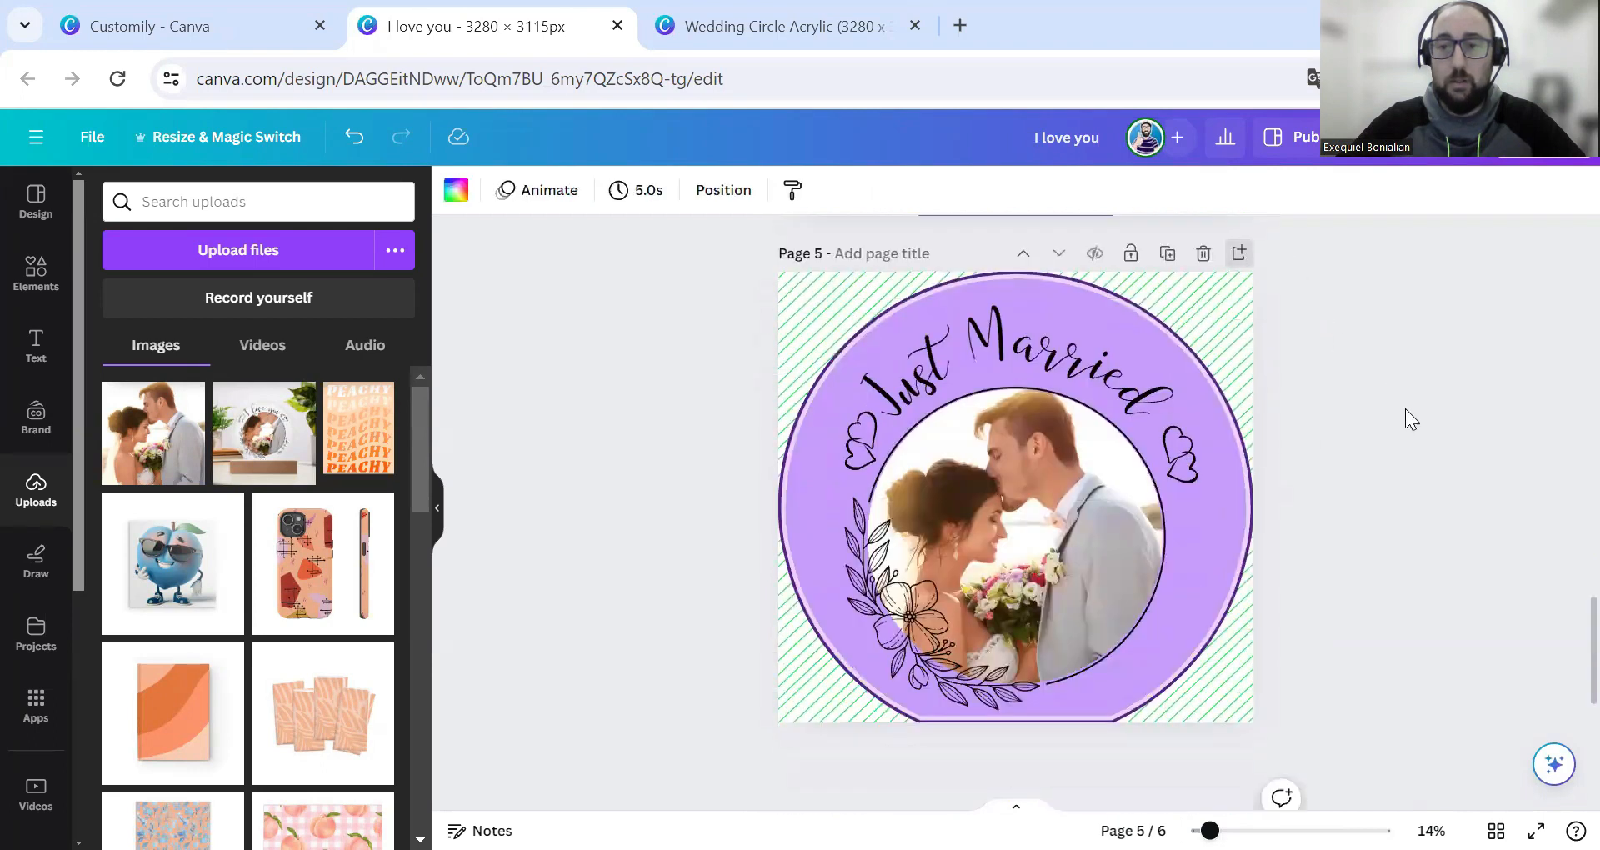
scroll(1407, 406, "up", 6)
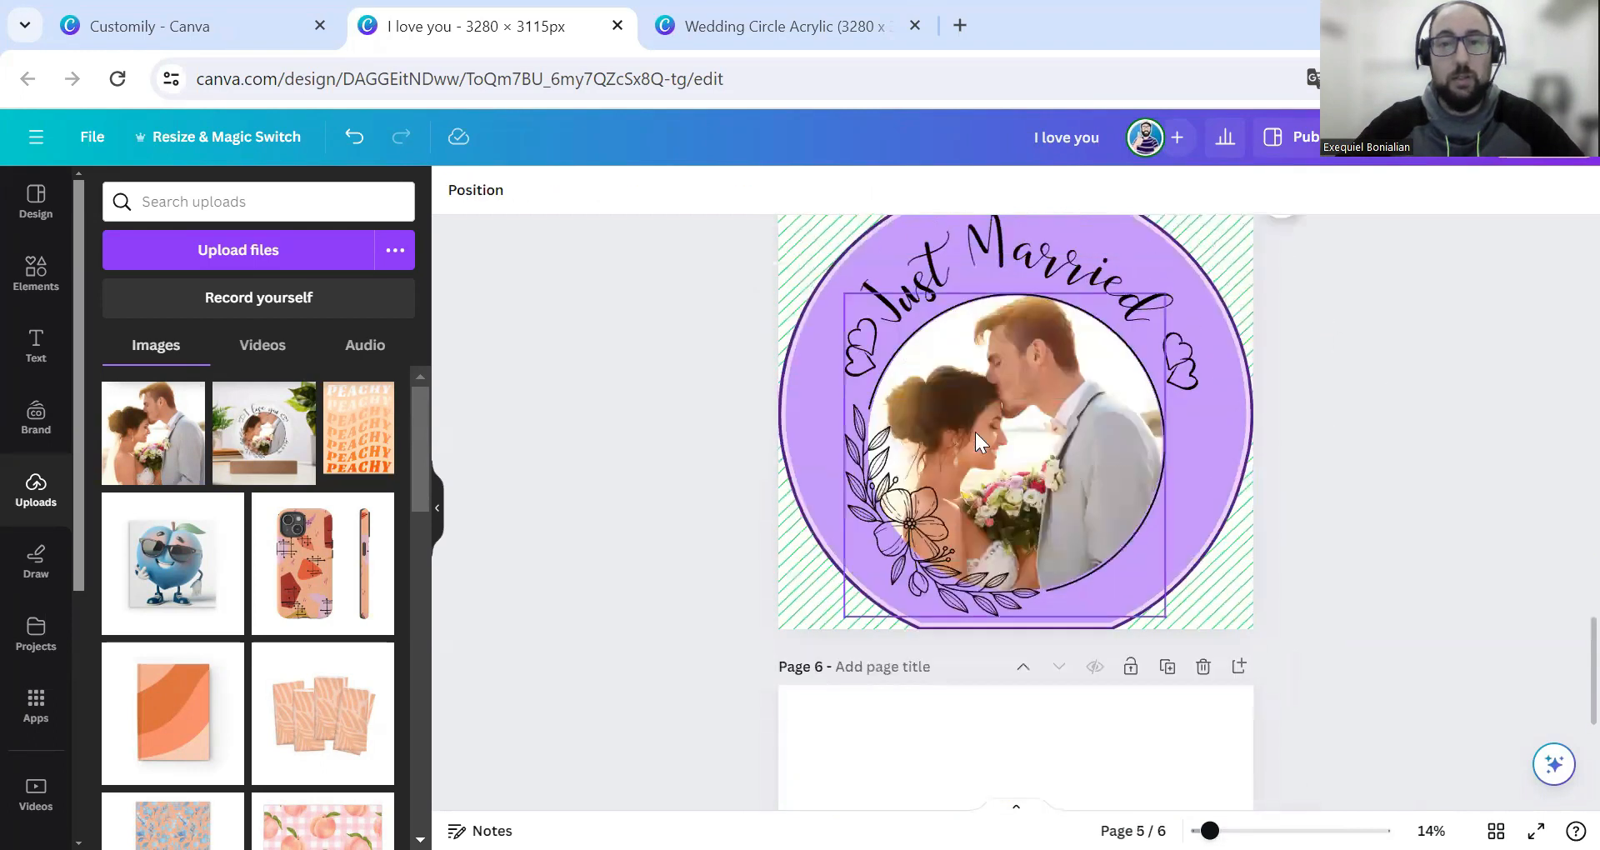
left_click(843, 452)
left_click(971, 347, "shift")
left_click(1192, 454, "shift")
key("ctrl+c")
scroll(1041, 547, "down", 5)
left_click(1040, 545)
key("ctrl+v")
- Add a blank page 7 and copy the "Mr & Mrs" title with its hearts from page 4 onto it
left_click(1239, 380)
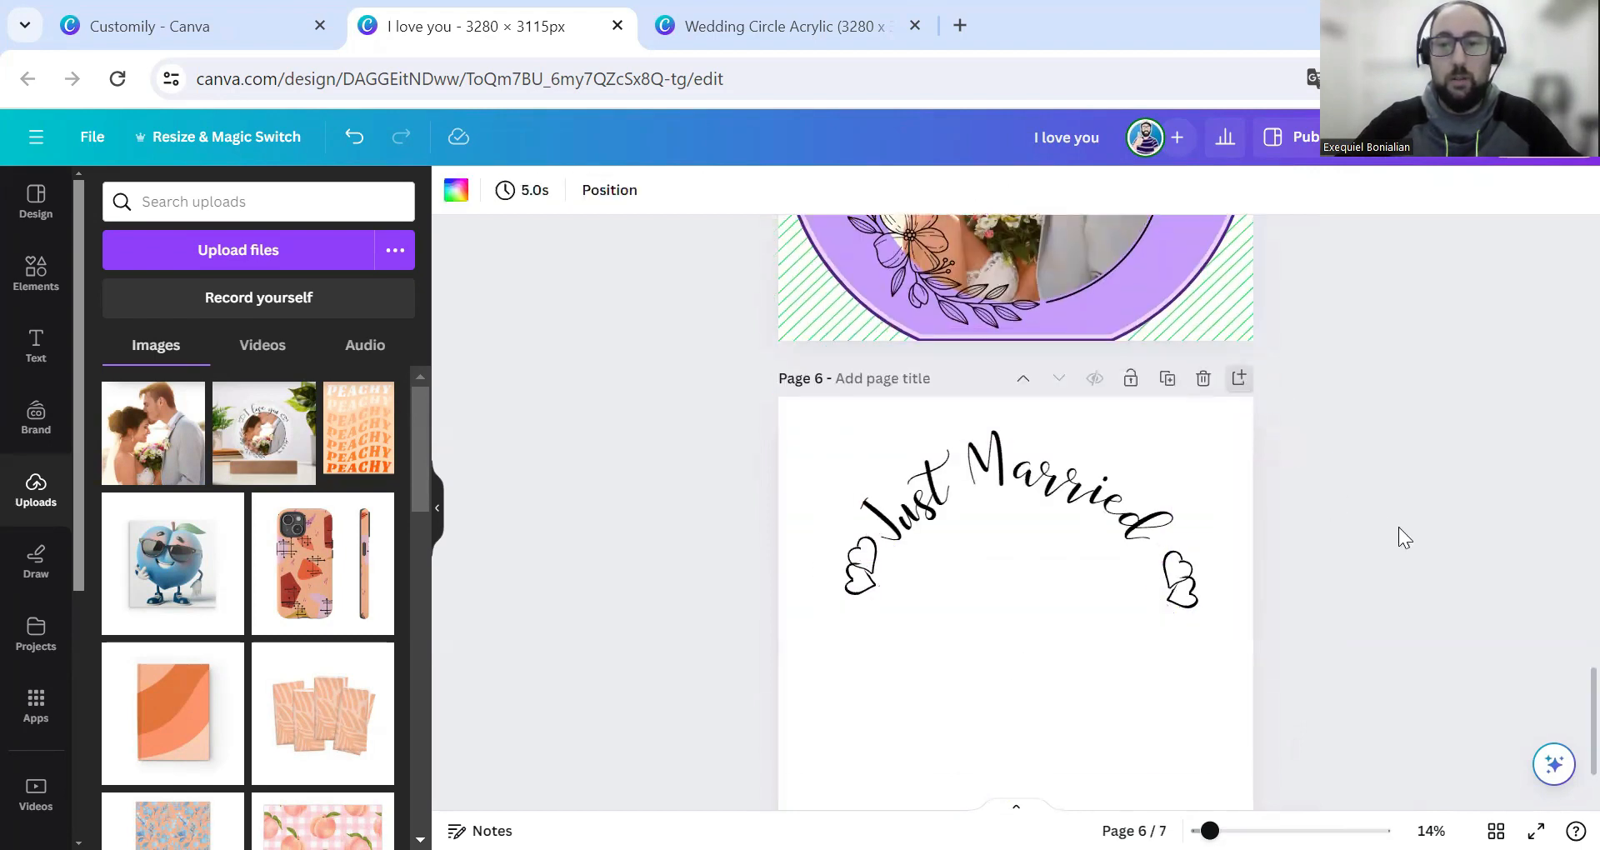
scroll(1348, 462, "up", 10)
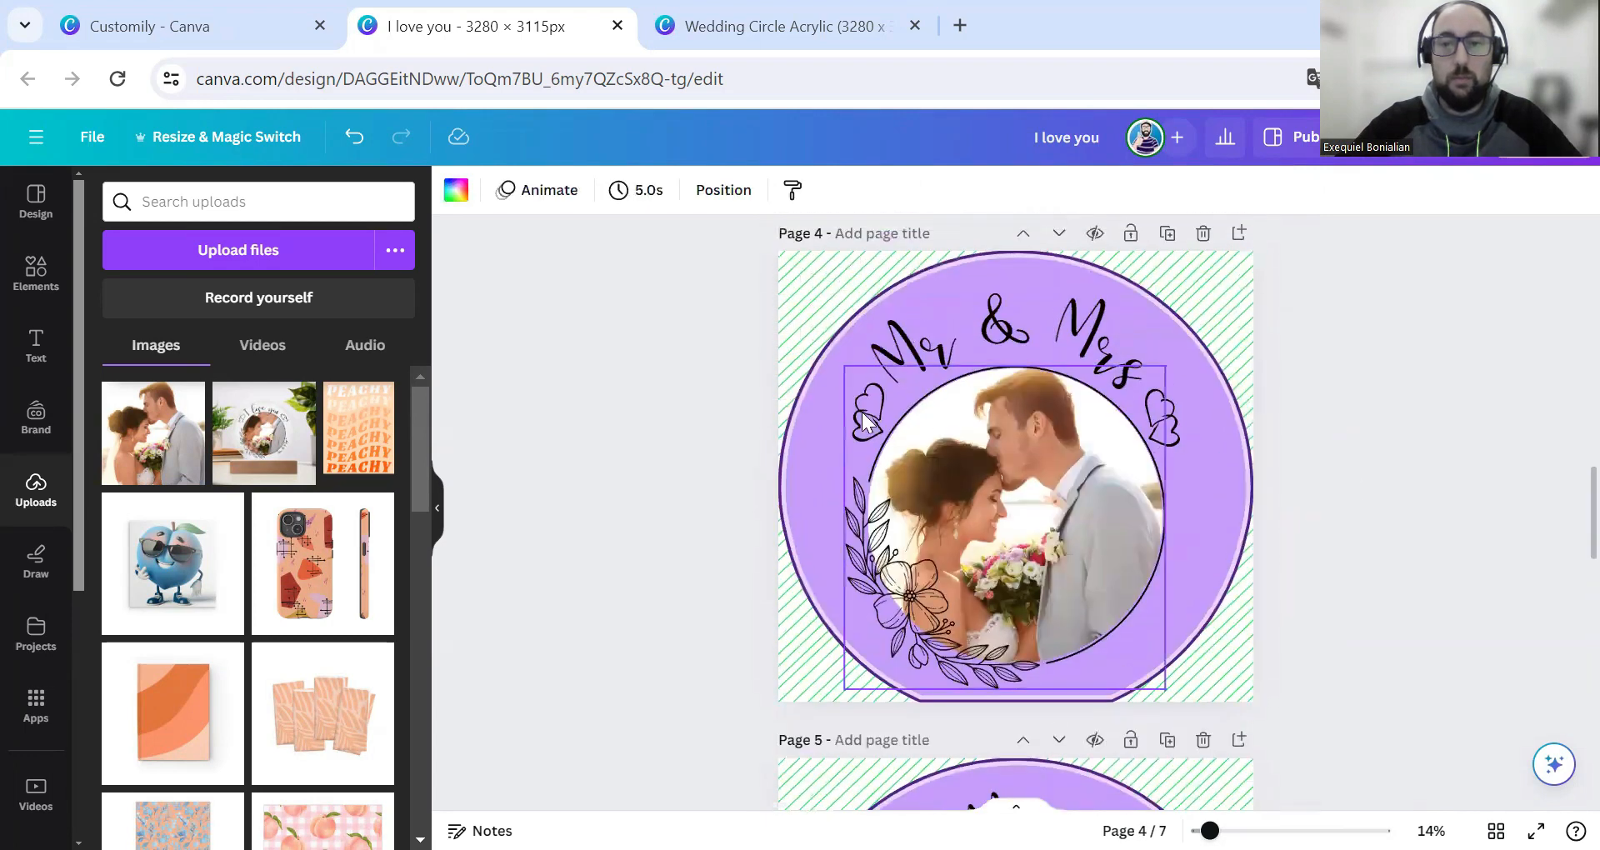
left_click(838, 409)
left_click(927, 328, "shift")
left_click(1176, 400, "shift")
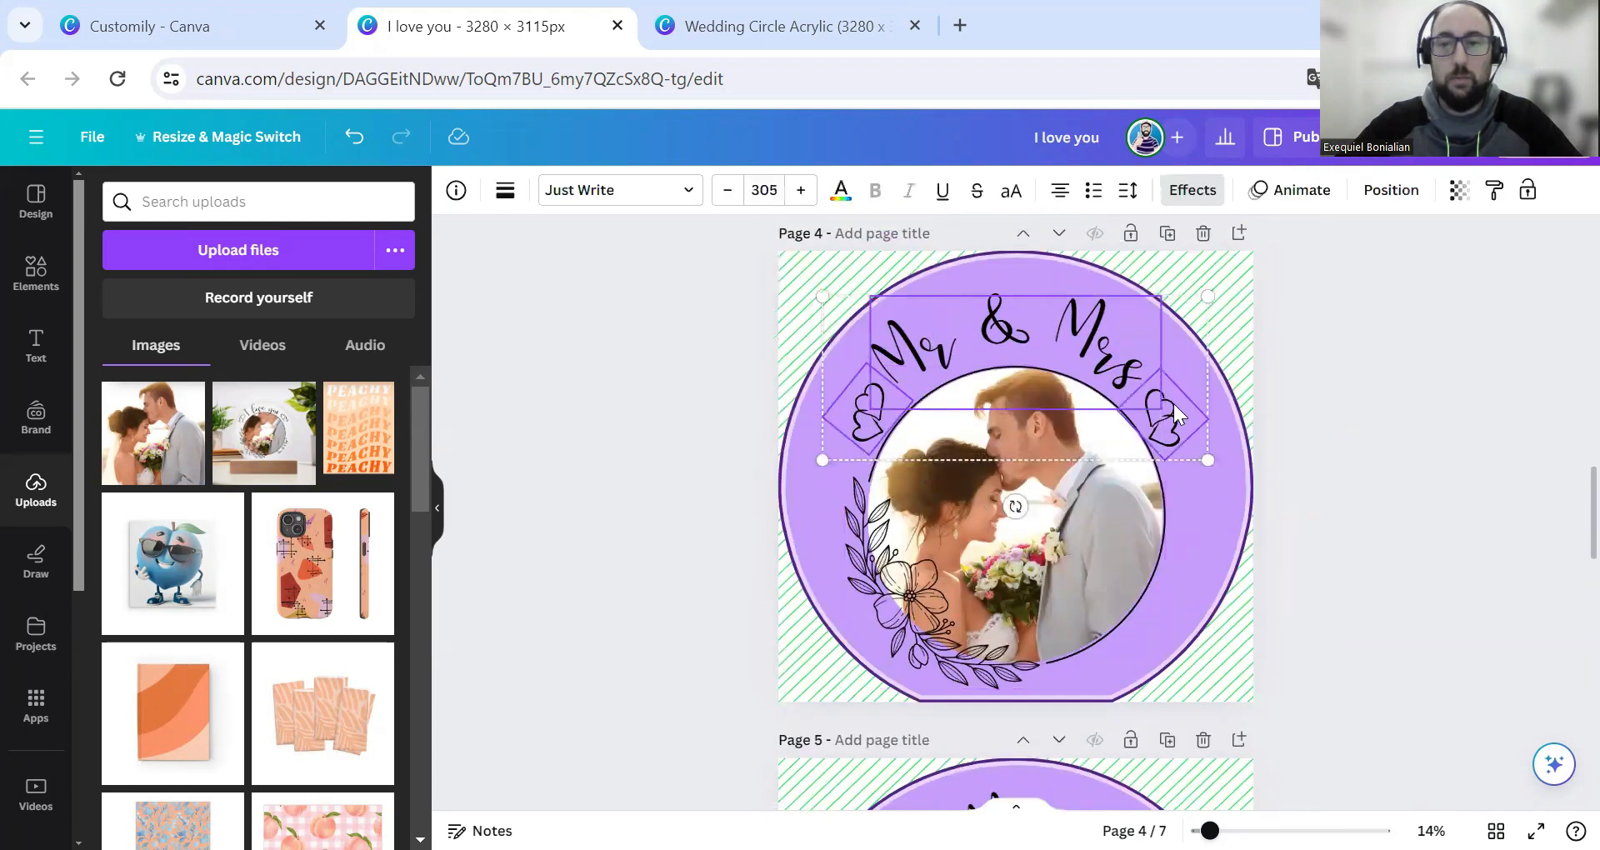
key("ctrl+c")
scroll(1133, 460, "down", 10)
key("ctrl+v")
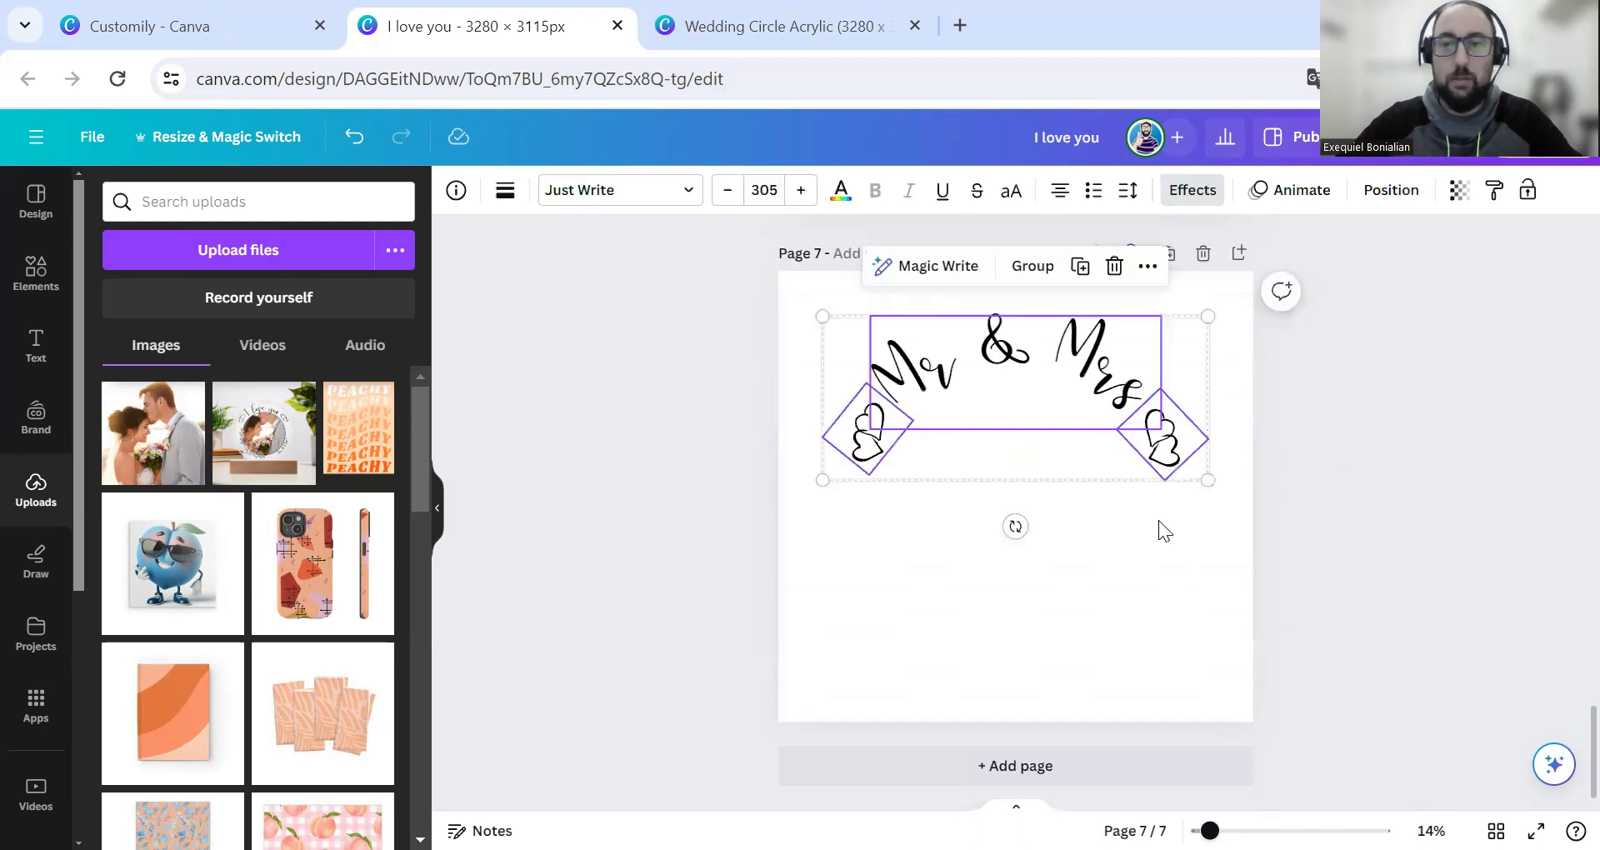
- Copy the "Engaged" title and its hearts from page 3 onto a new blank page 8
scroll(1162, 517, "up", 12)
left_click(887, 480)
left_click(982, 444, "shift")
left_click(1145, 482, "shift")
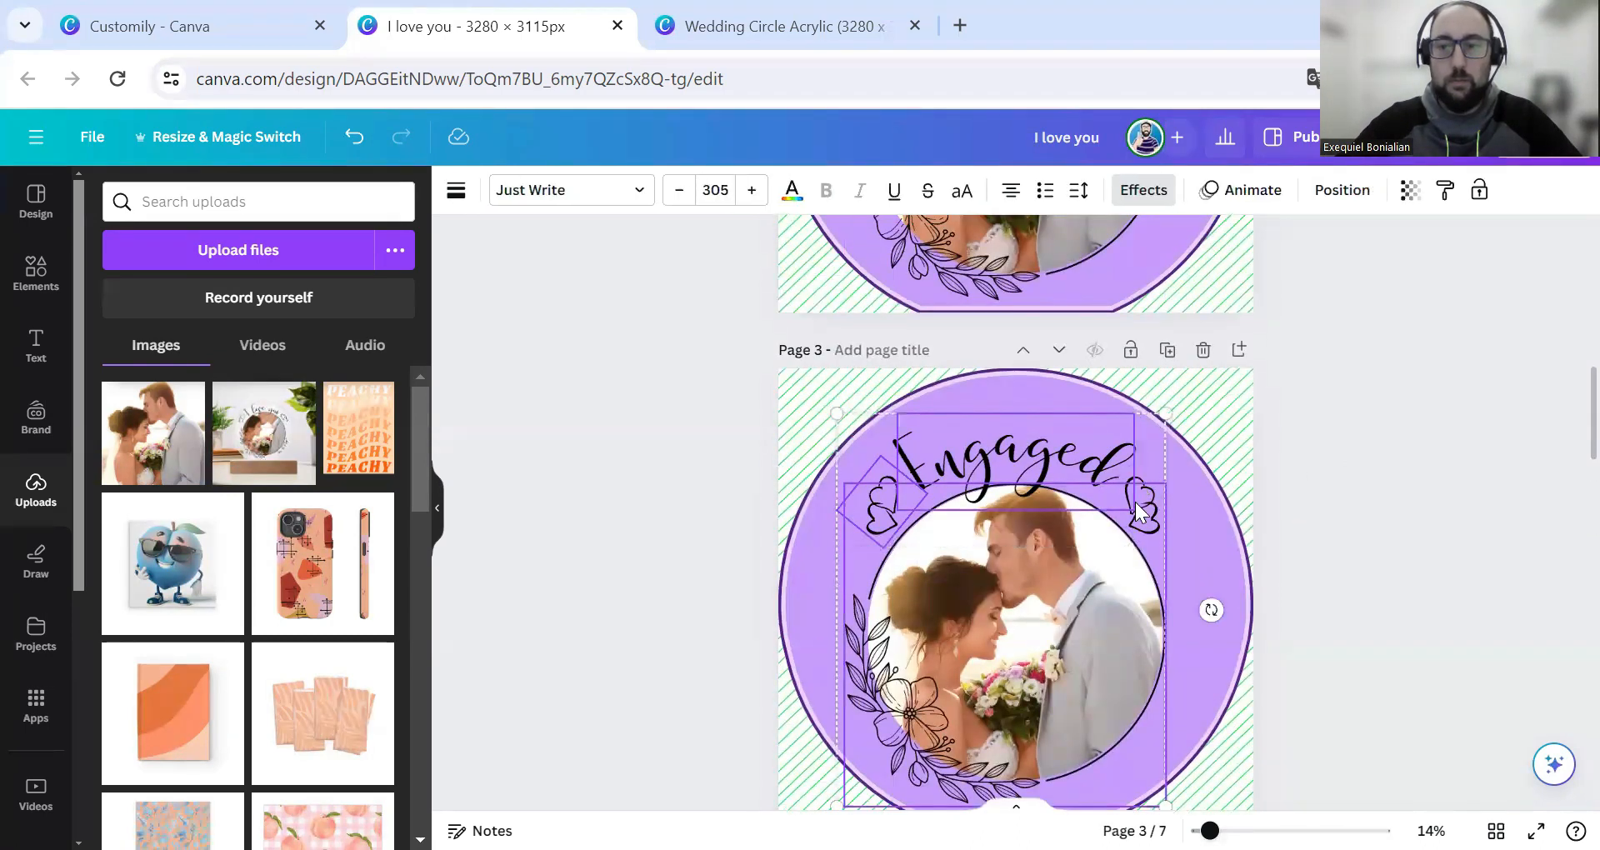
scroll(1259, 435, "down", 4)
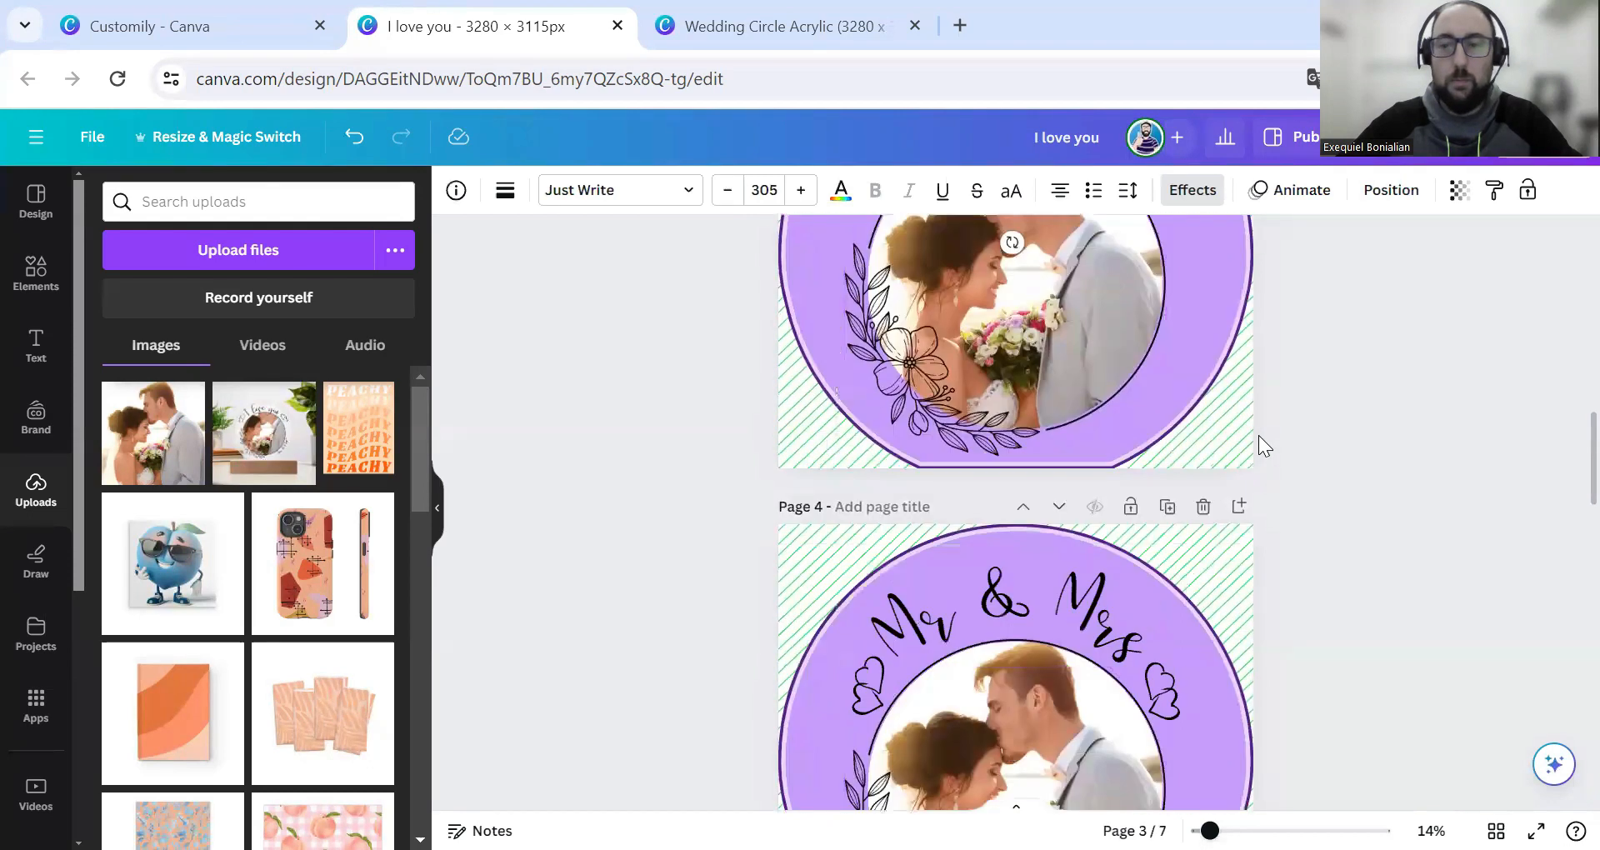
scroll(1259, 435, "down", 10)
left_click(1078, 767)
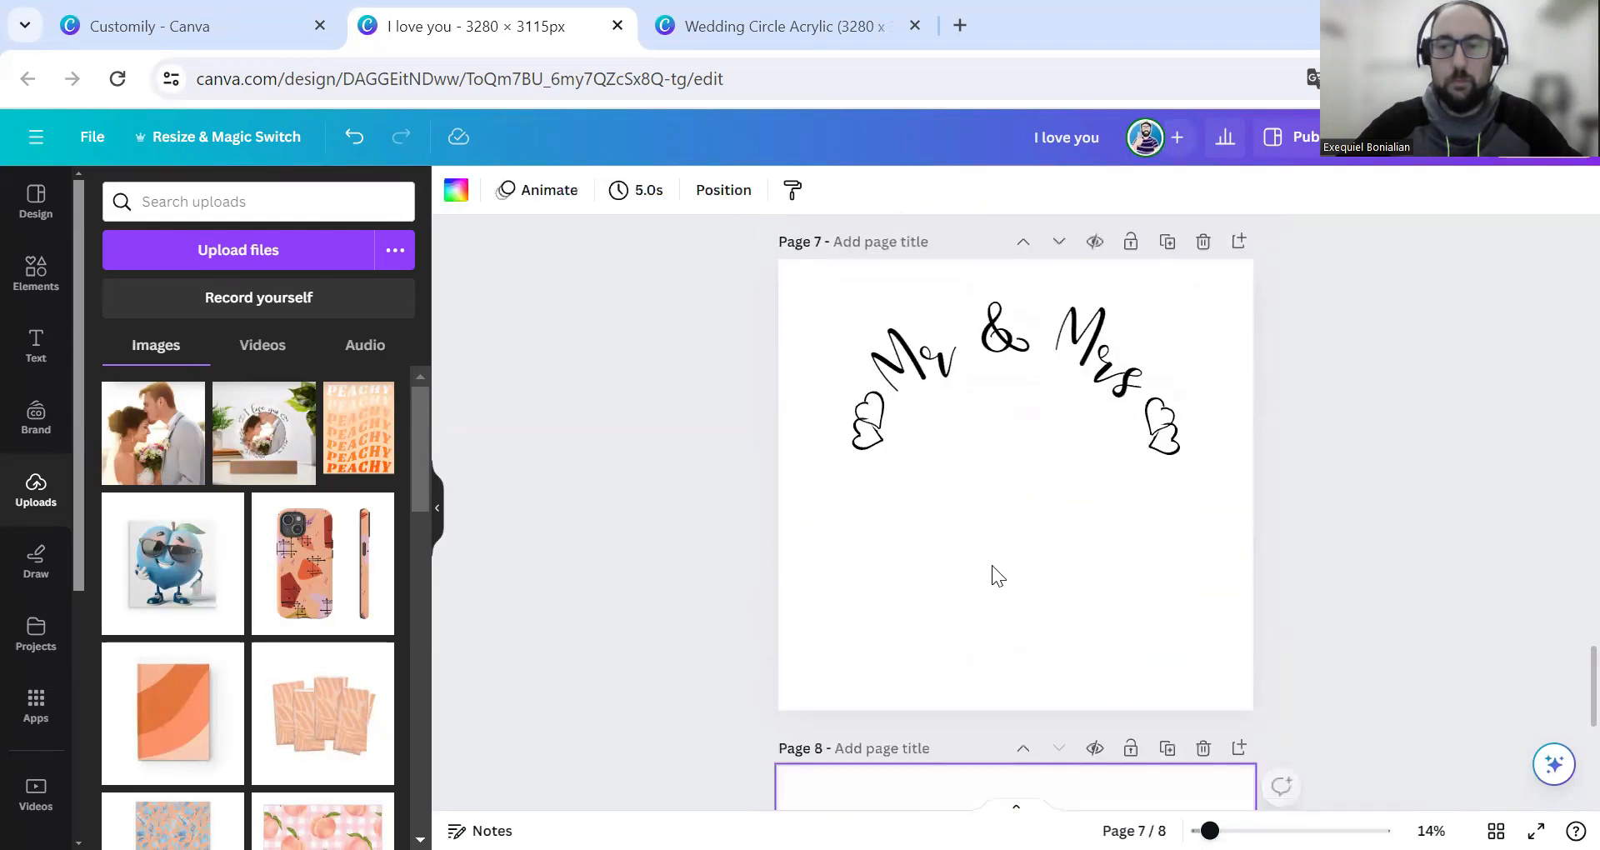
key("ctrl+v")
- Add a blank page 9 and copy the "I love you" title with its hearts from page 2 onto it
left_click(1015, 765)
scroll(1337, 459, "up", 5)
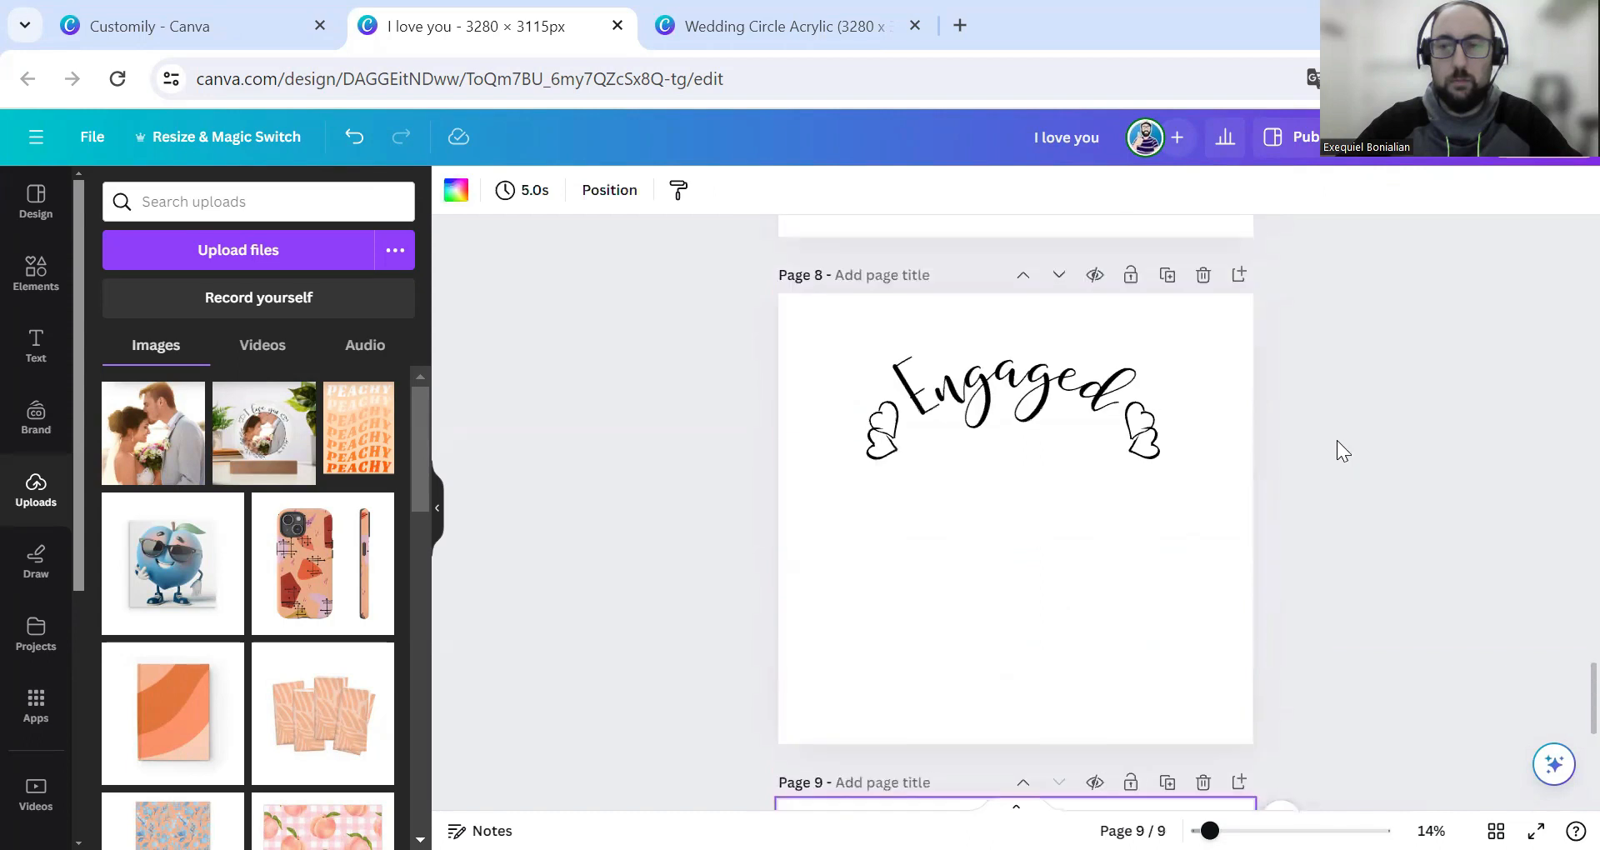
scroll(1322, 427, "up", 15)
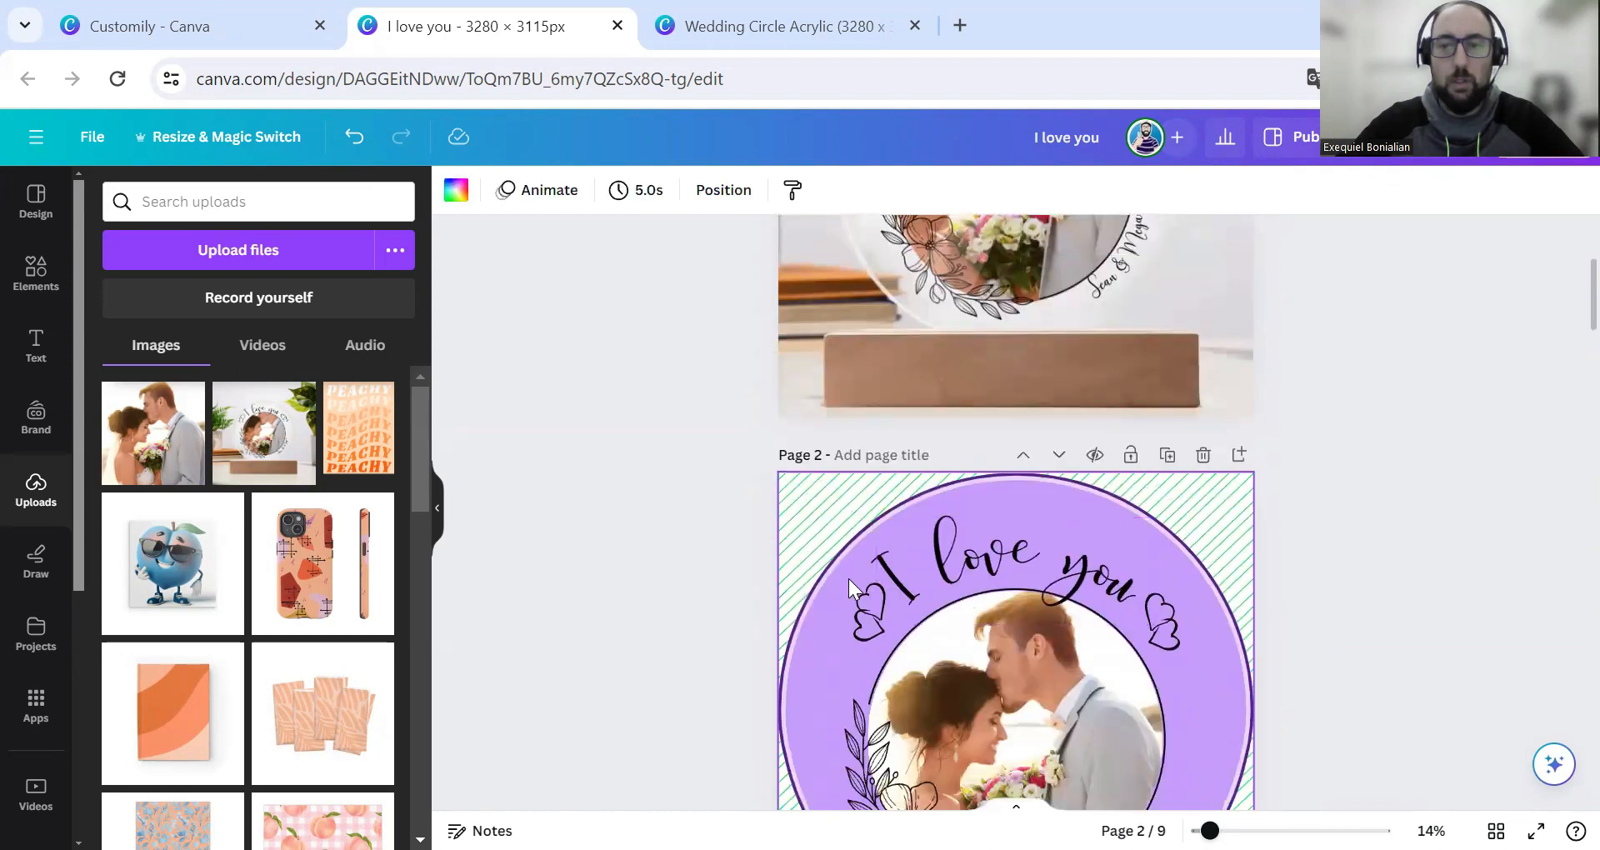
left_click(877, 584)
left_click(1042, 561, "shift")
left_click(1173, 617, "shift")
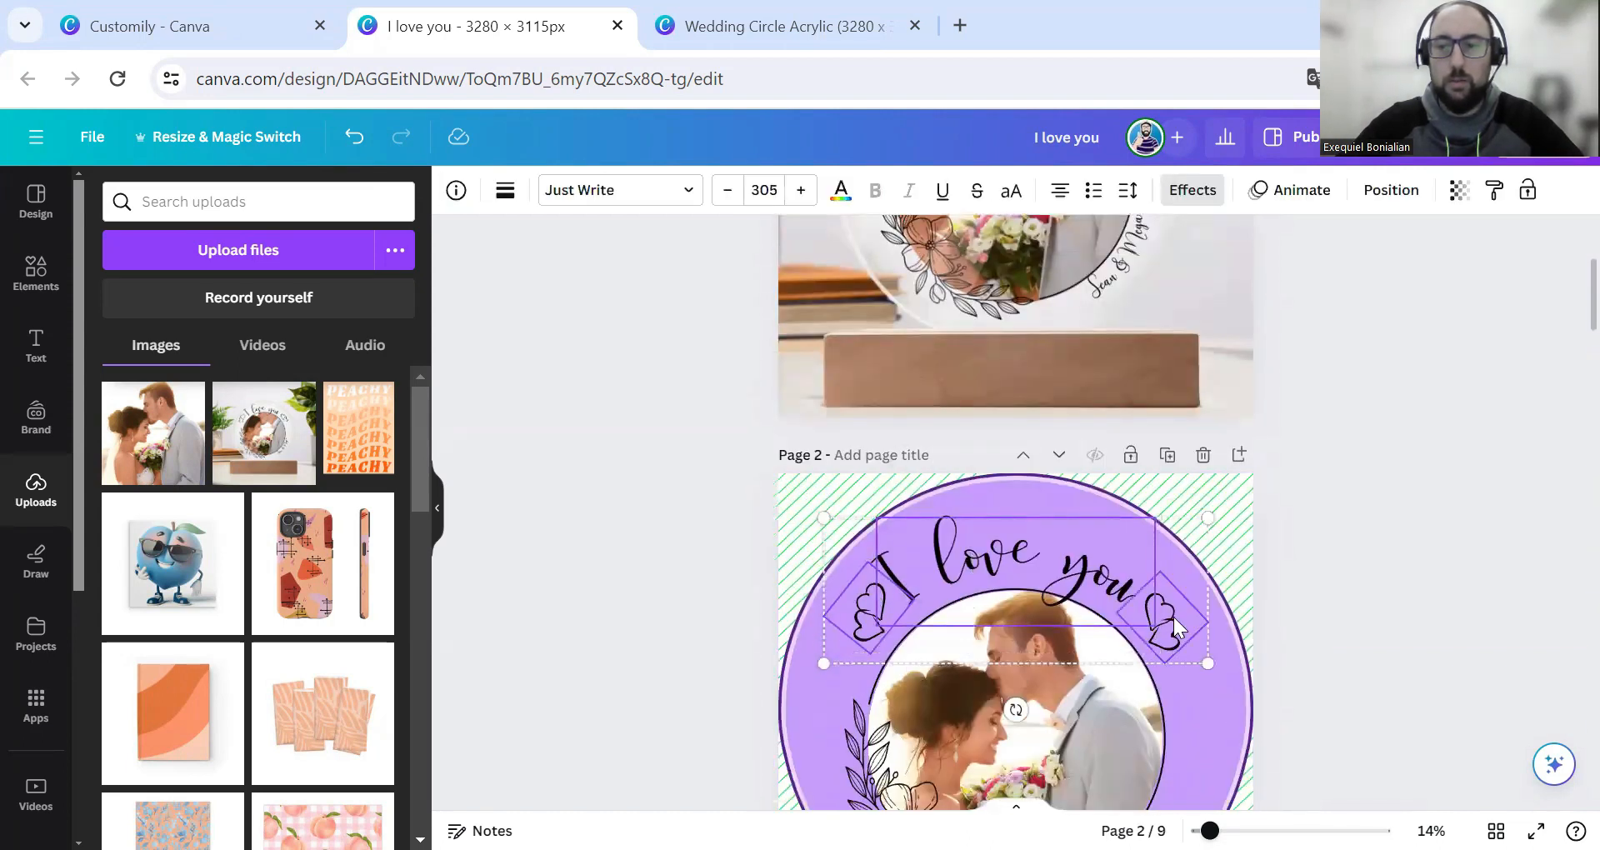
scroll(1158, 551, "down", 20)
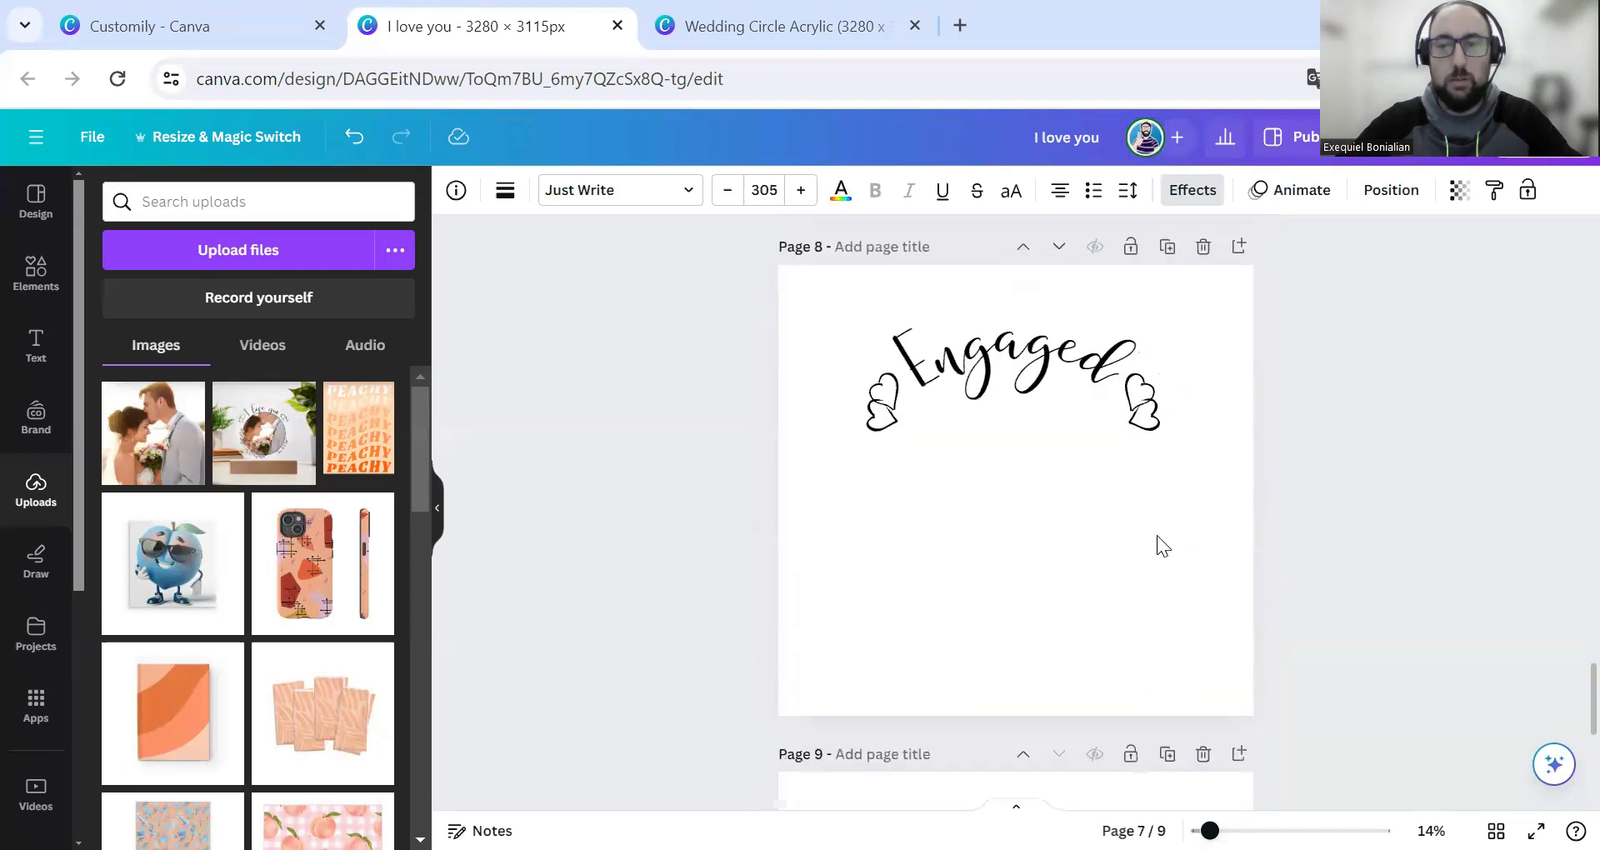
scroll(1158, 537, "down", 3)
key("ctrl+v")
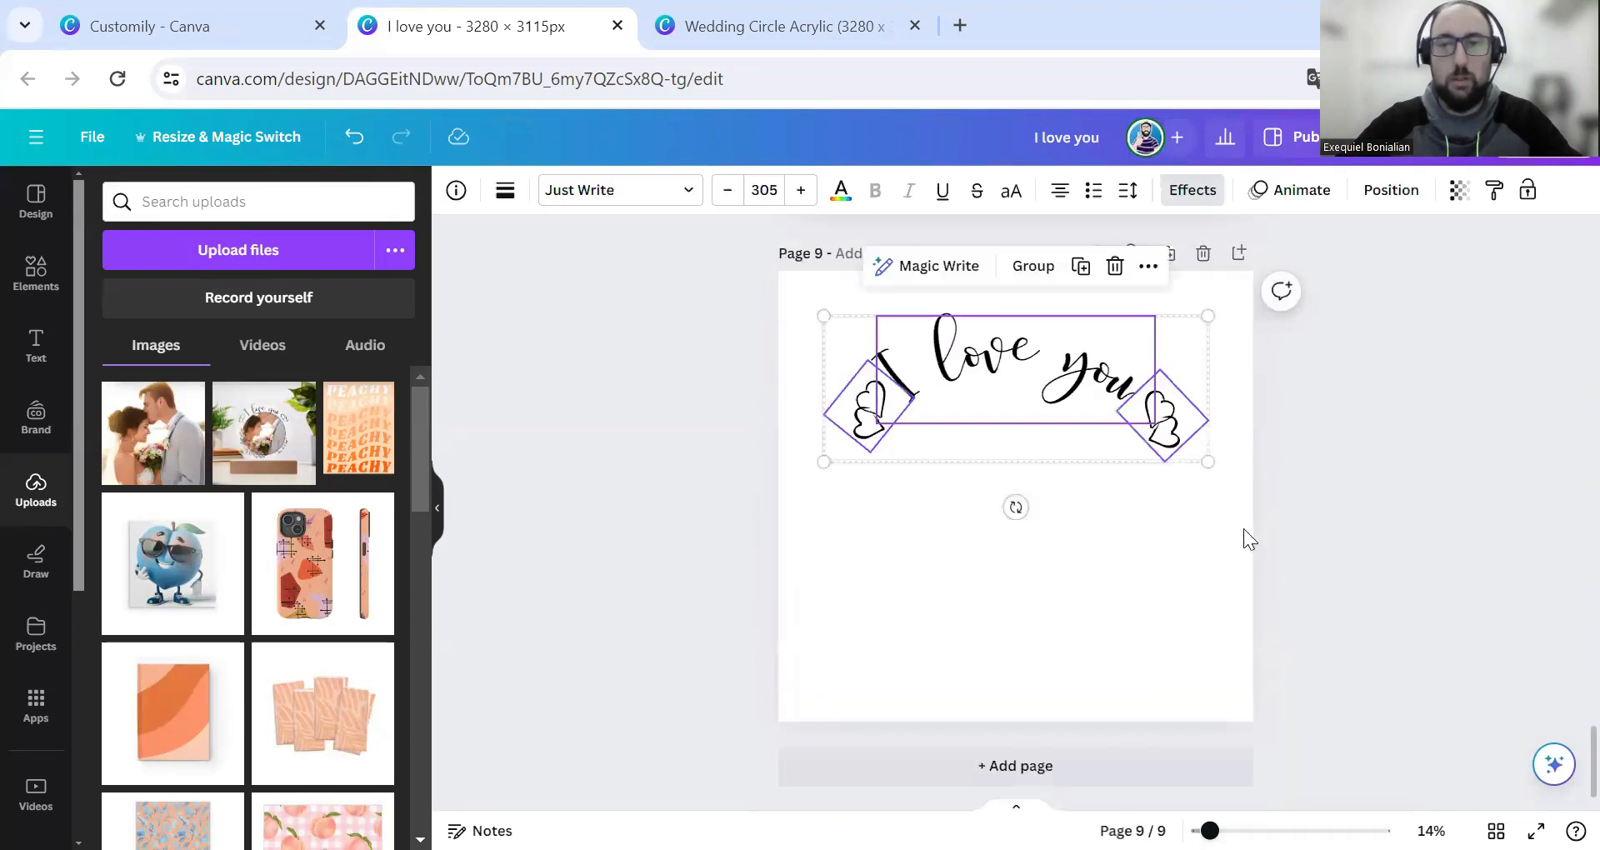
- Add a blank page 10 and copy the floral circle outline from page 4 onto it
left_click(1045, 762)
scroll(1324, 534, "up", 20)
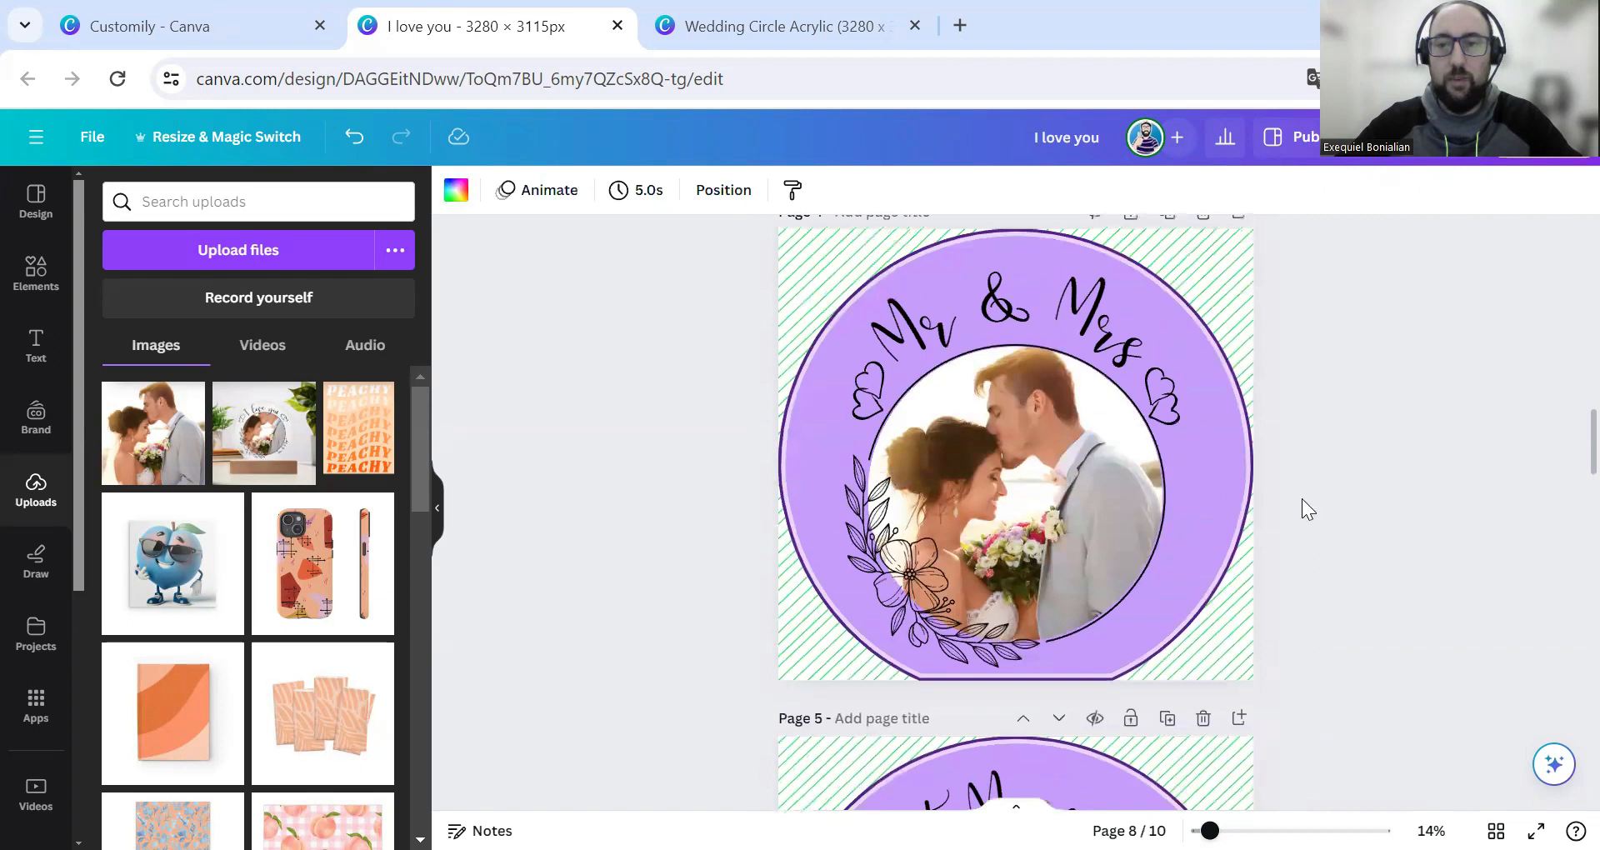
left_click(910, 534)
scroll(912, 538, "down", 20)
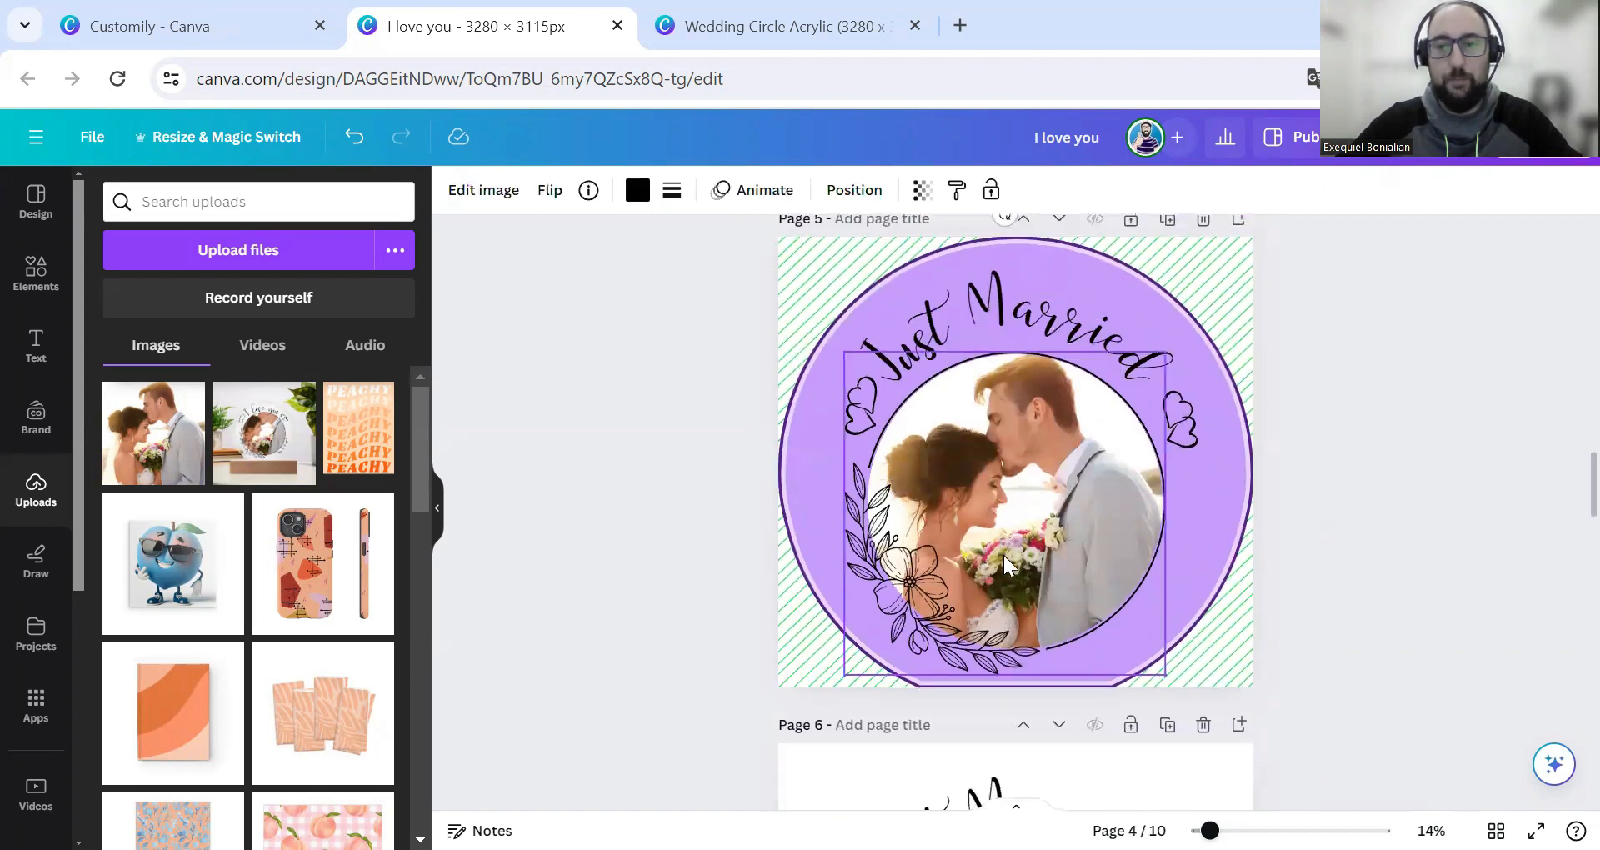
left_click(1028, 494)
key("ctrl+v")
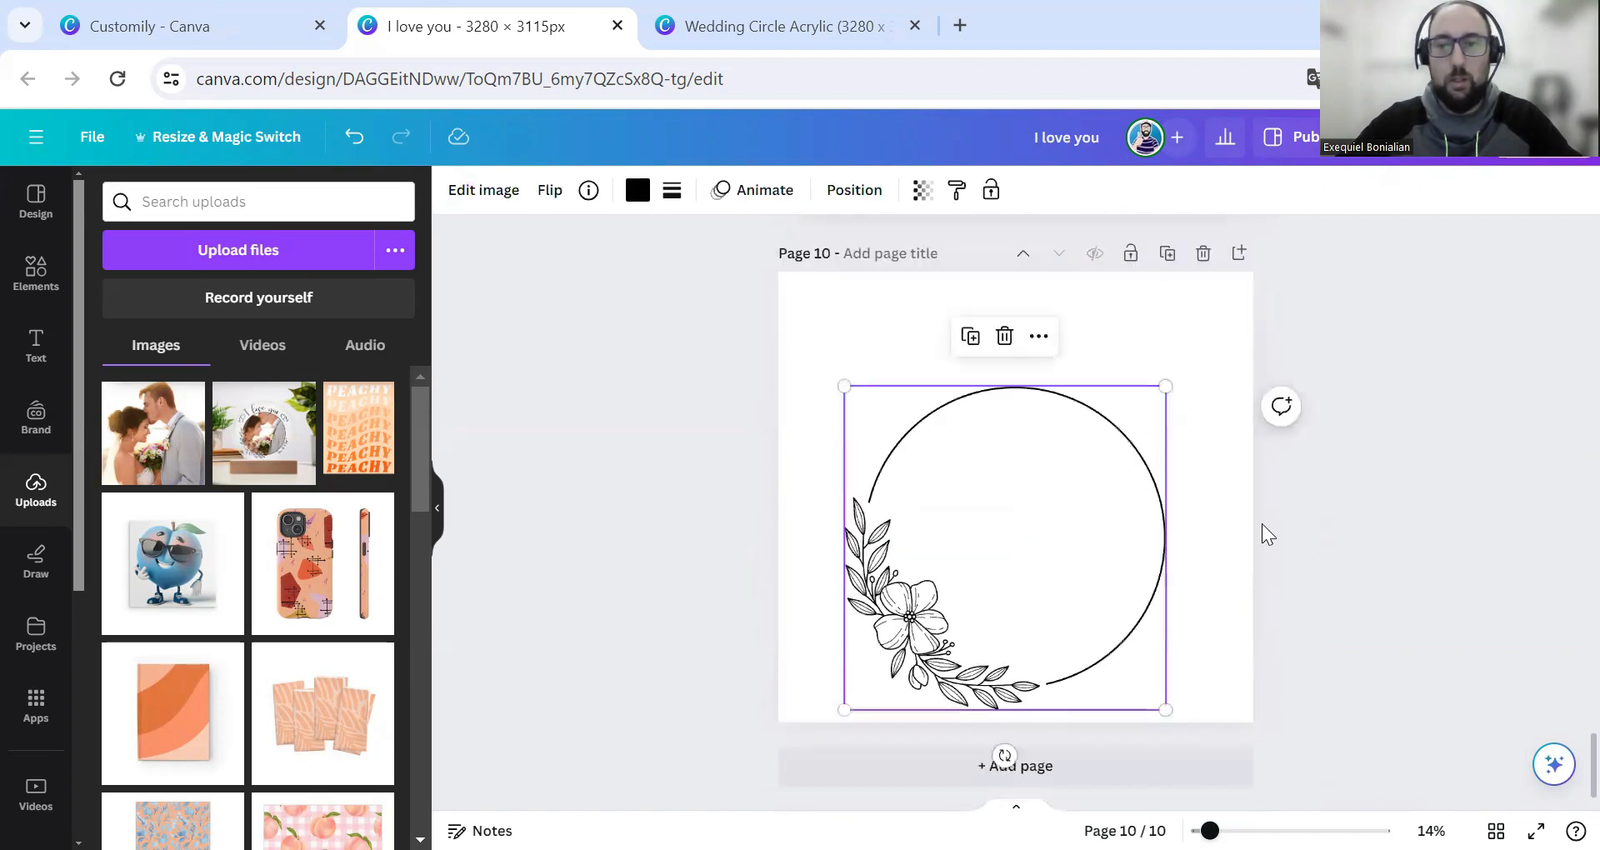
- Add a blank page 11 at the end, and duplicate the "Just Married" design on page 5
left_click(1415, 498)
key("ctrl+Return")
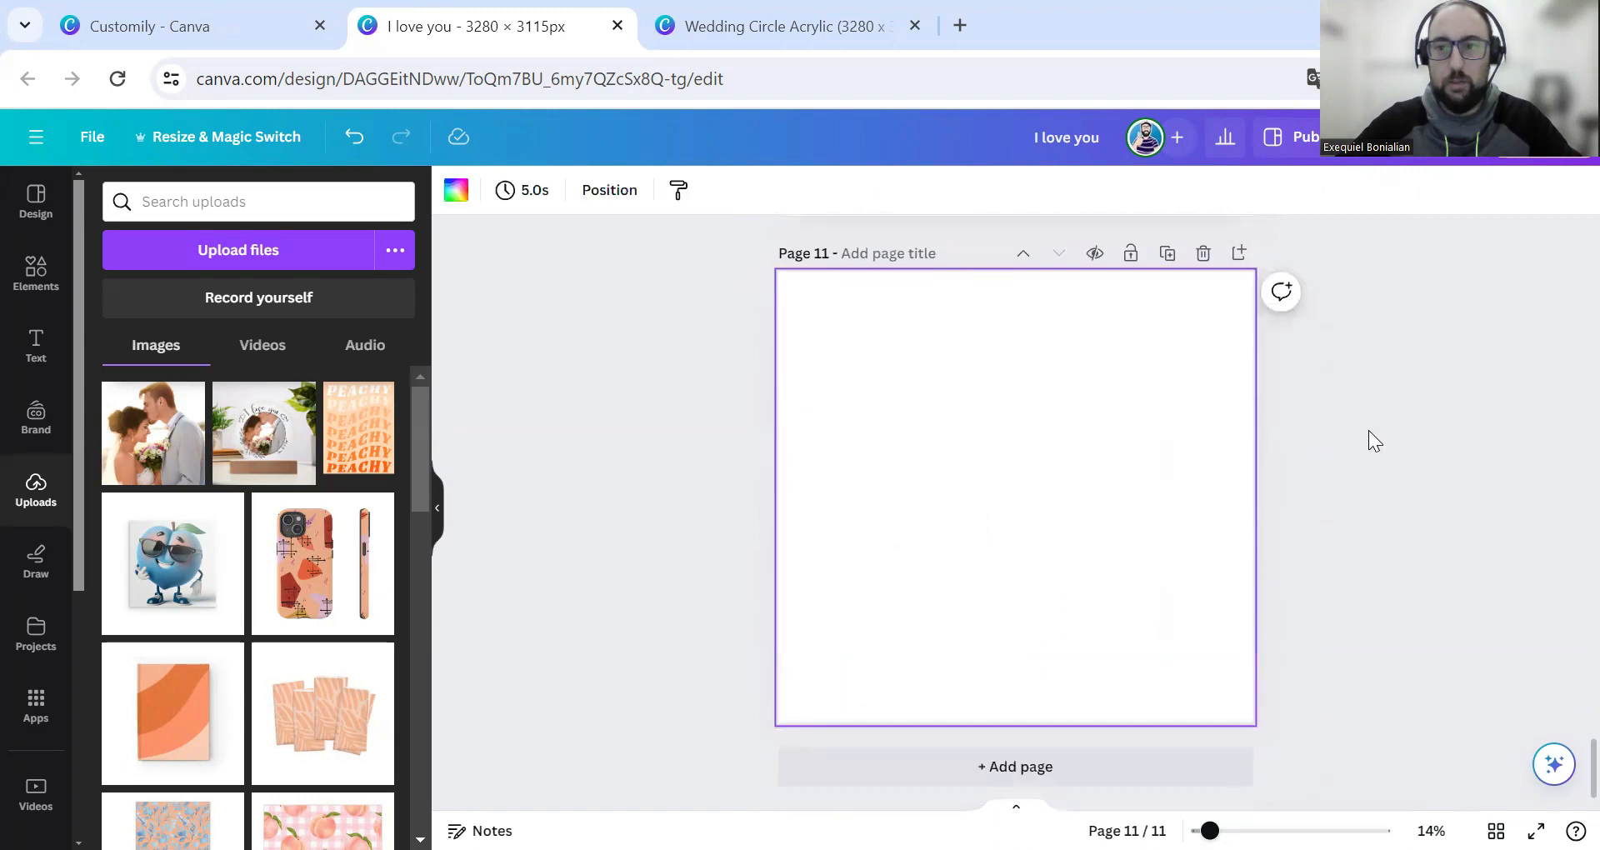
scroll(1302, 543, "up", 15)
scroll(1303, 536, "up", 3)
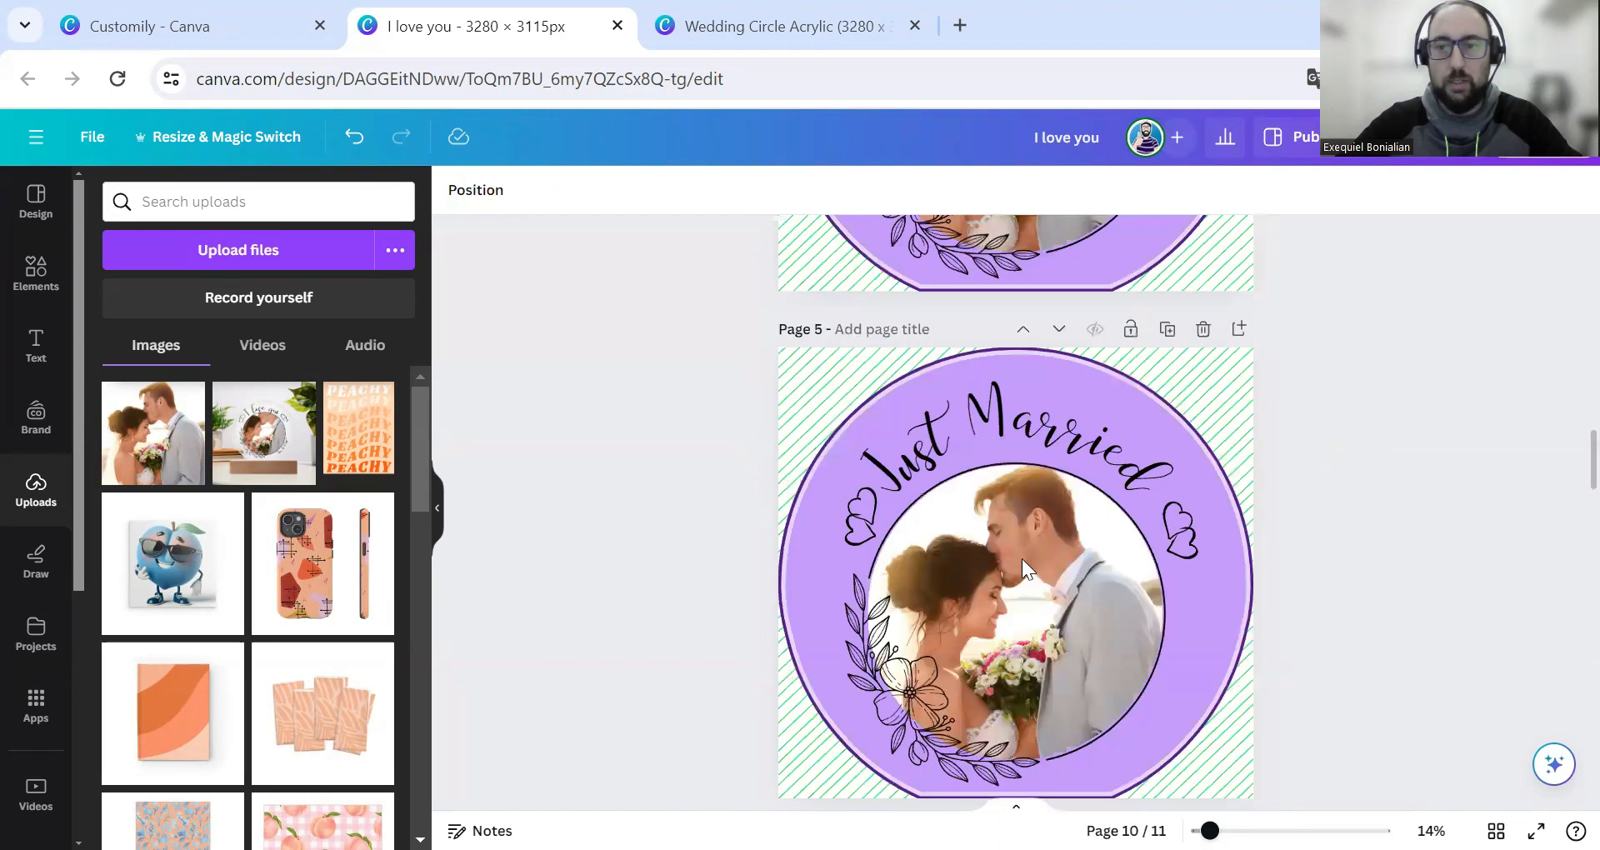
left_click(1022, 558)
left_click(783, 639)
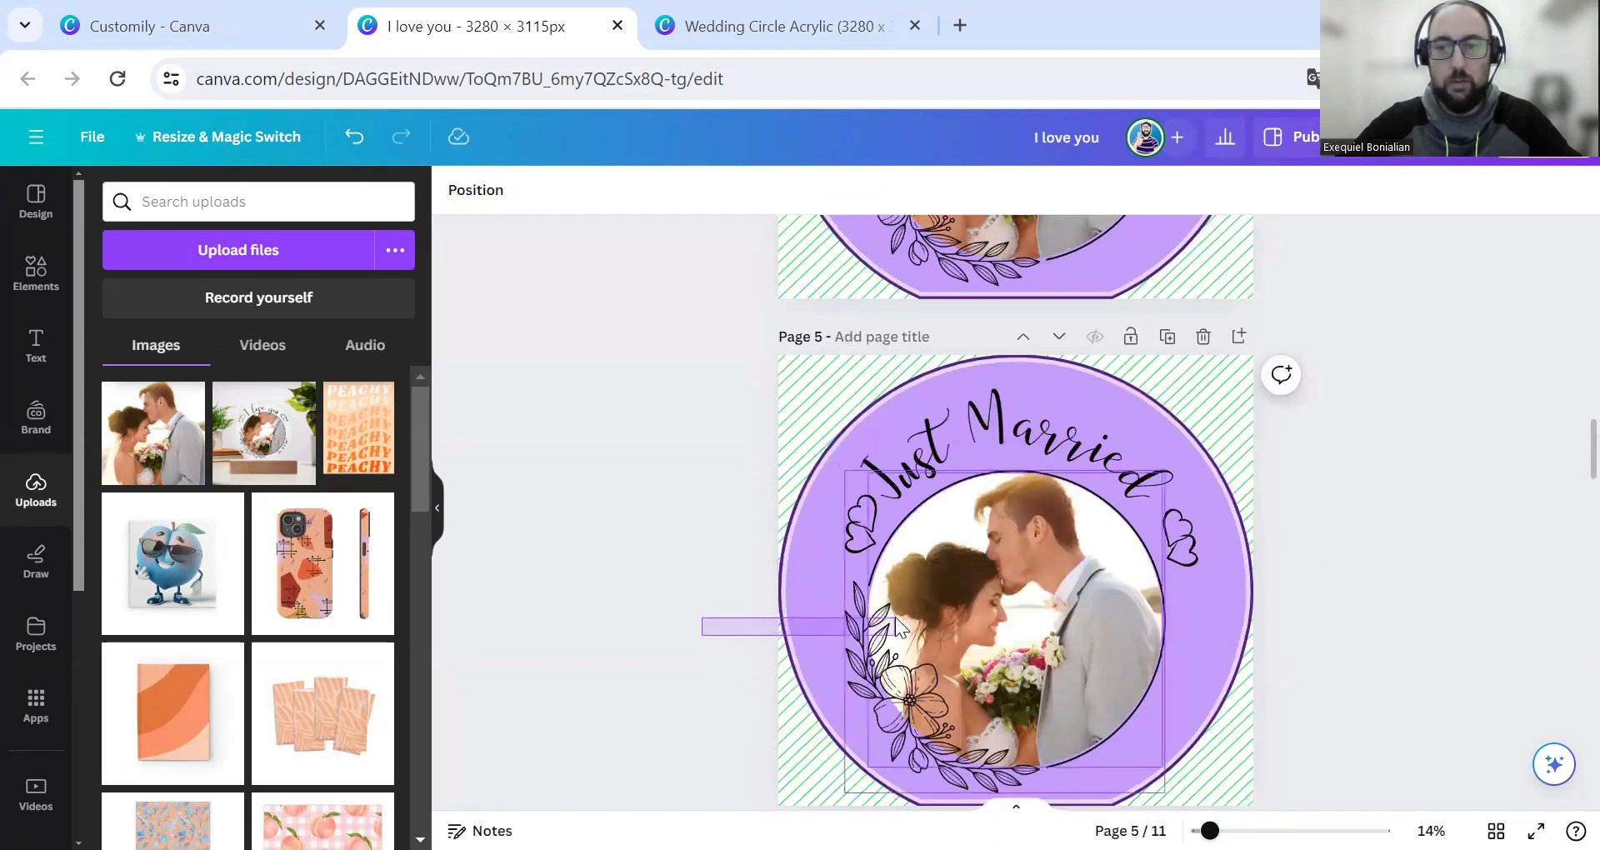
scroll(837, 538, "up", 3)
scroll(1175, 480, "down", 4)
scroll(1200, 470, "up", 2)
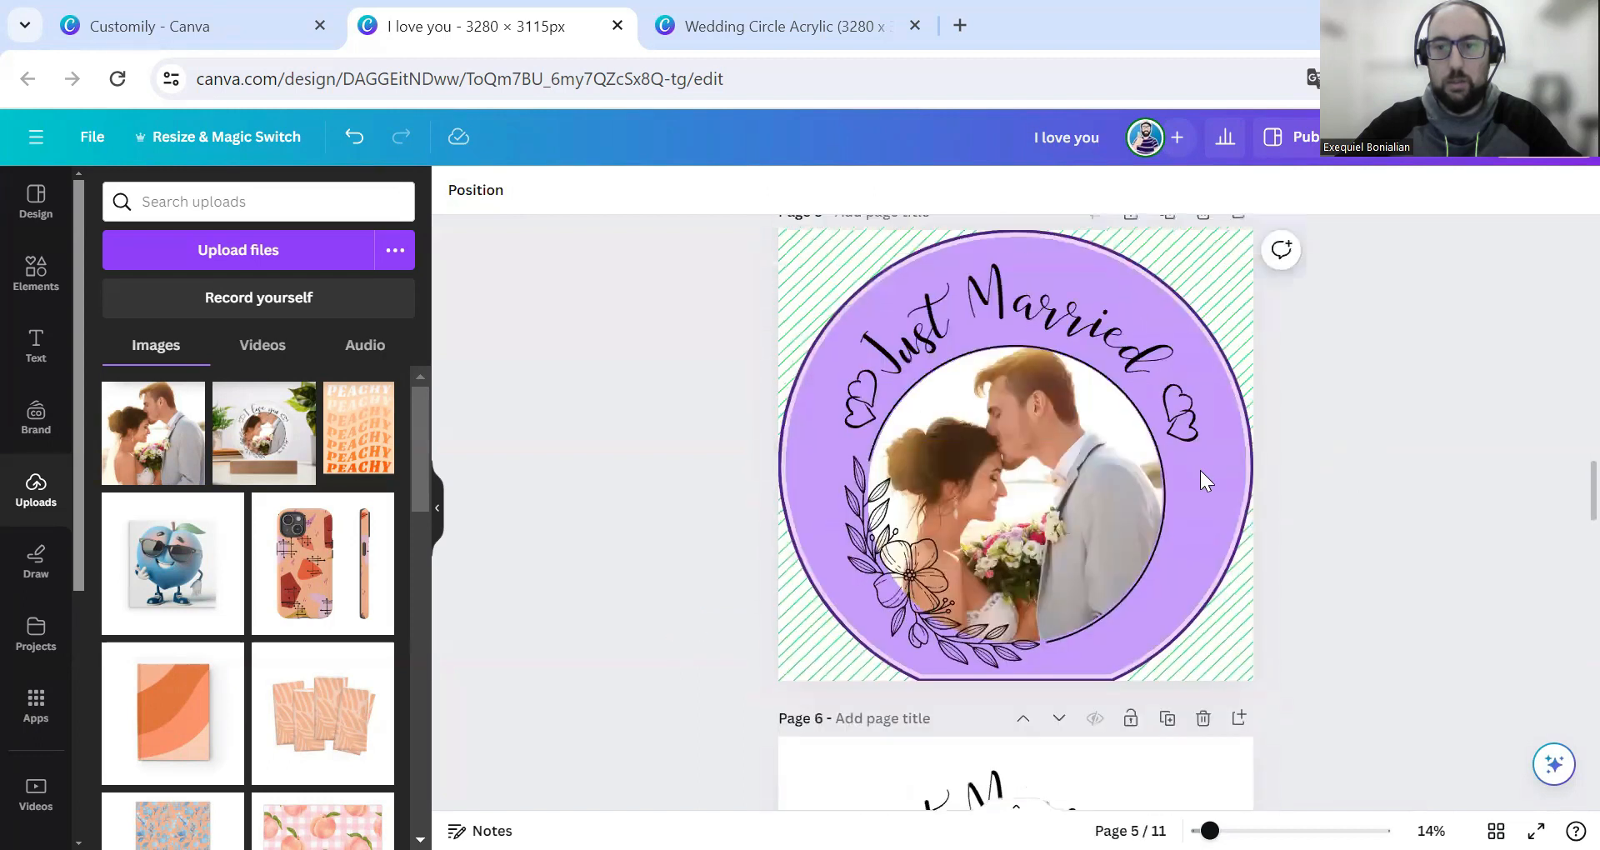
key("ctrl+d")
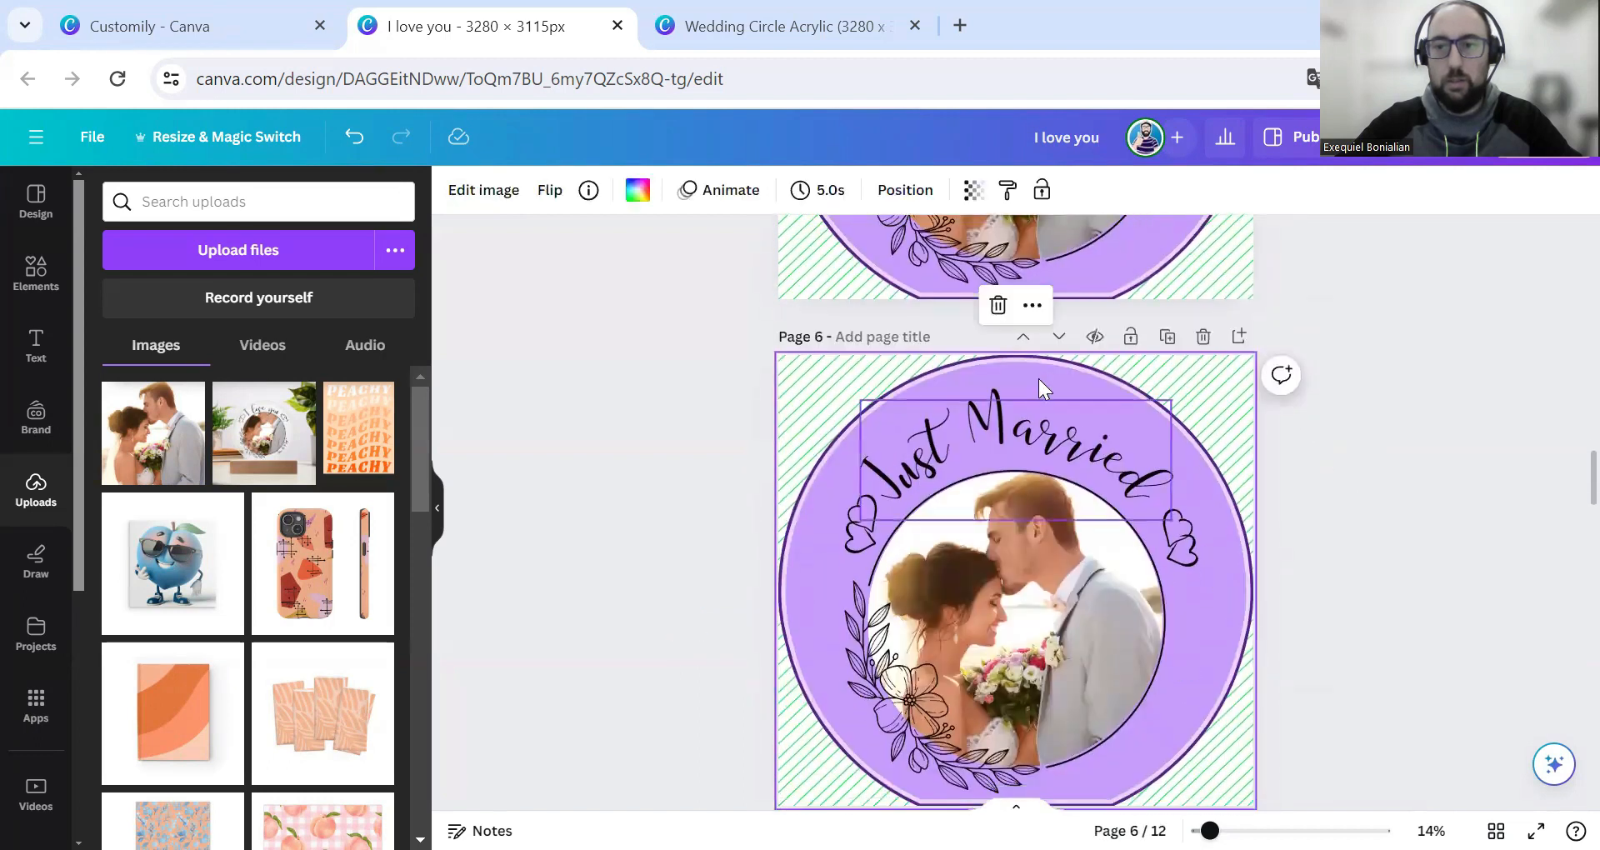
- Delete the "Just Married" title and both pairs of hearts from the duplicated page 6
left_click(1068, 422)
key("Delete")
left_click(1194, 514)
key("Delete")
left_click(846, 525)
left_click(846, 525)
key("Delete")
- Delete the purple template artwork and the floral circle from page 6, keeping the couple photo
left_click(993, 432)
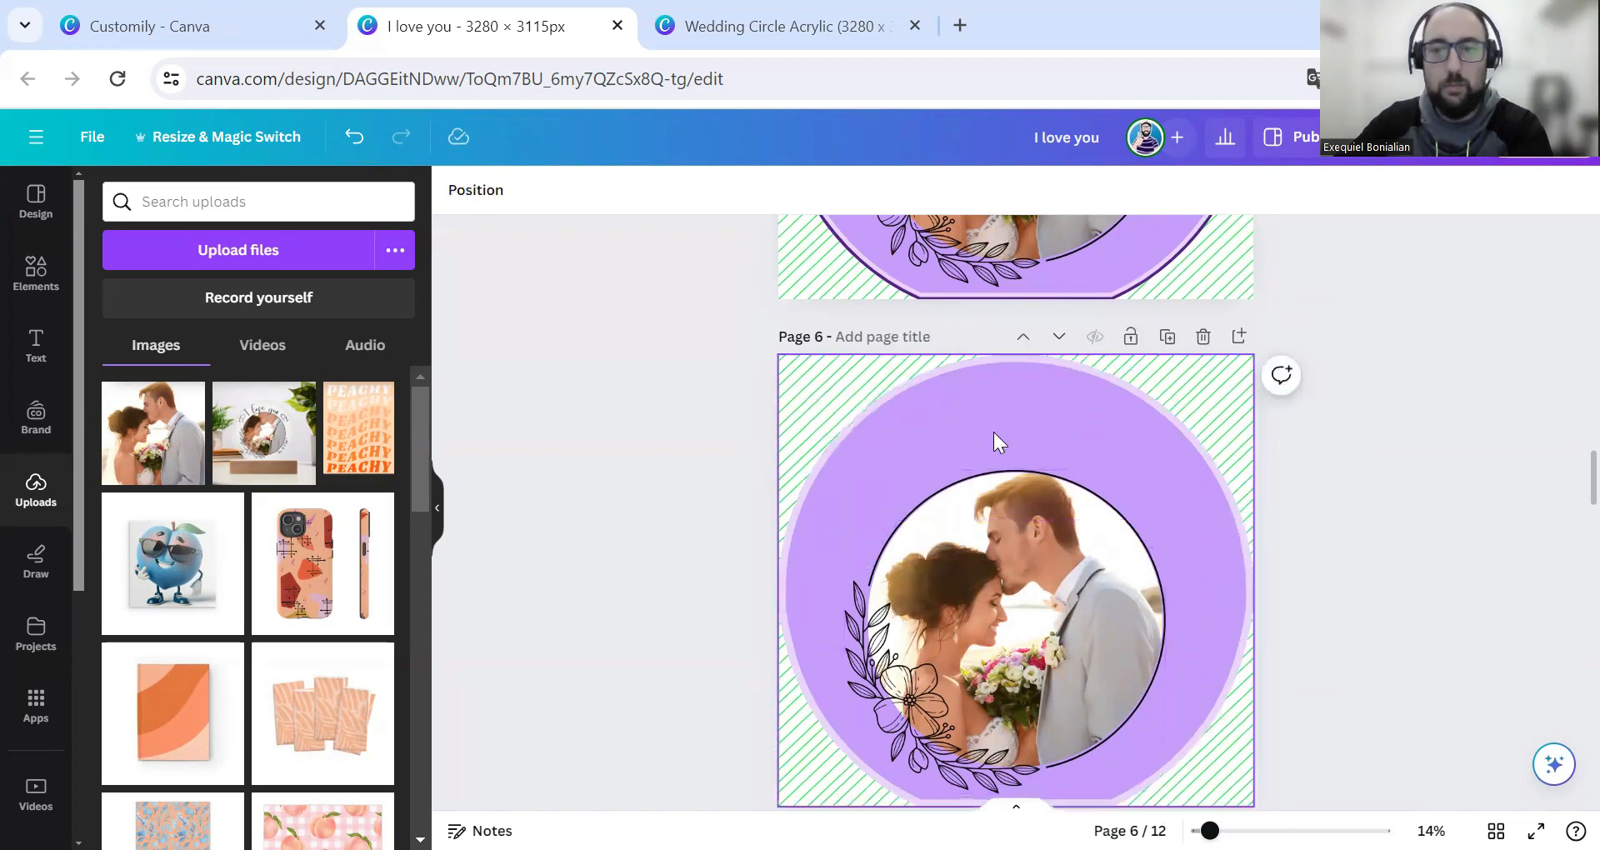
key("Delete")
left_click(861, 593)
key("Delete")
left_click(922, 509)
key("Delete")
- Send the couple photo behind the template's dimension legend on page 6 and delete the legend
mouse_move(1010, 588)
left_mouse_down()
mouse_move(1143, 489)
mouse_move(1178, 438)
left_mouse_up()
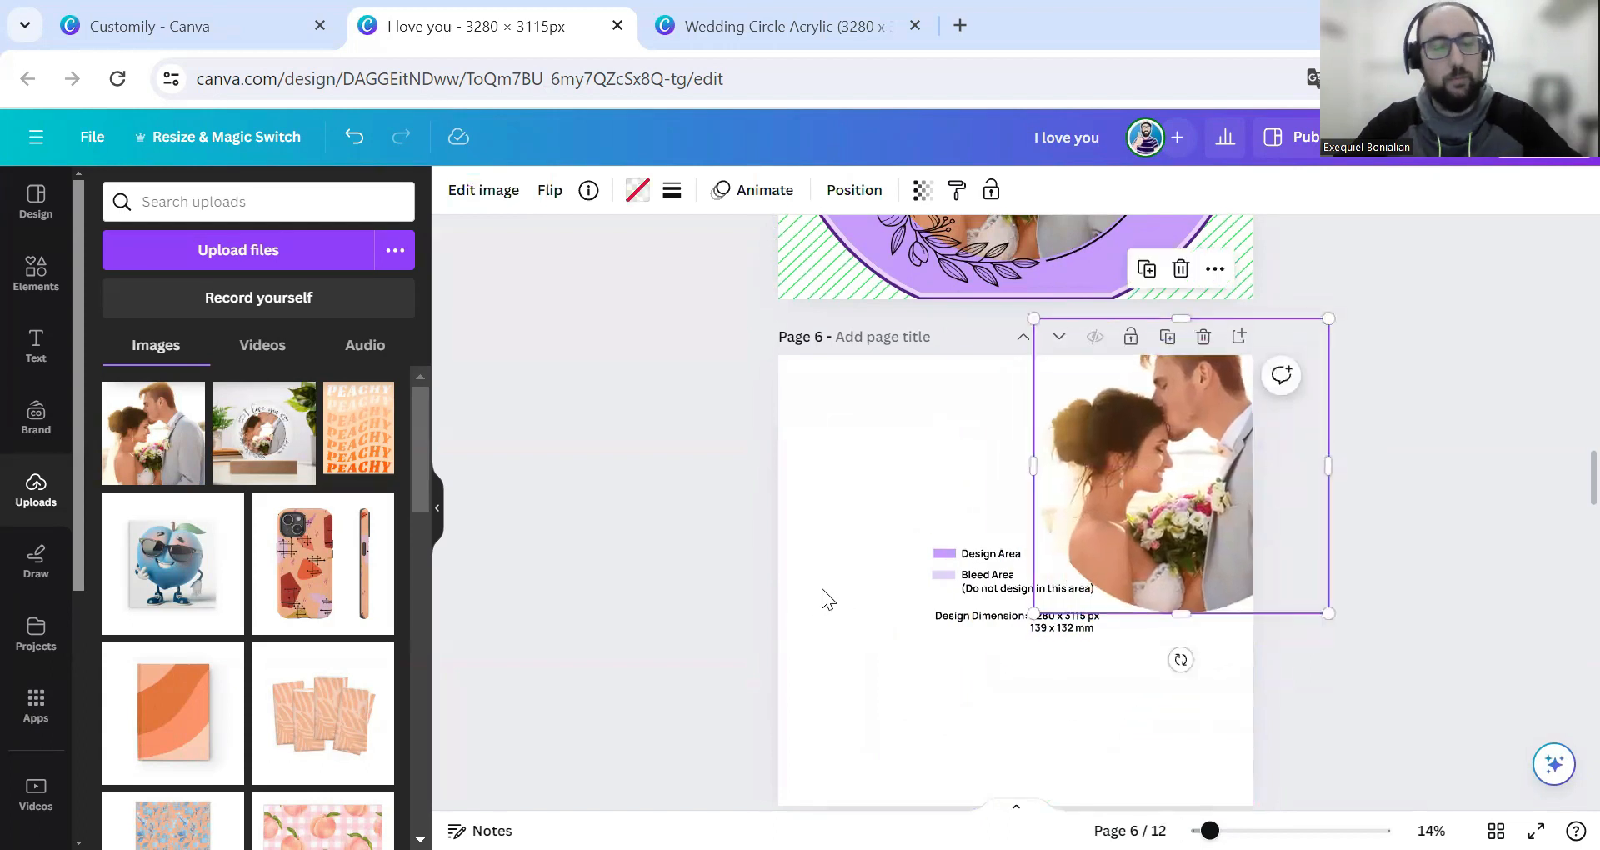
key("ctrl+z")
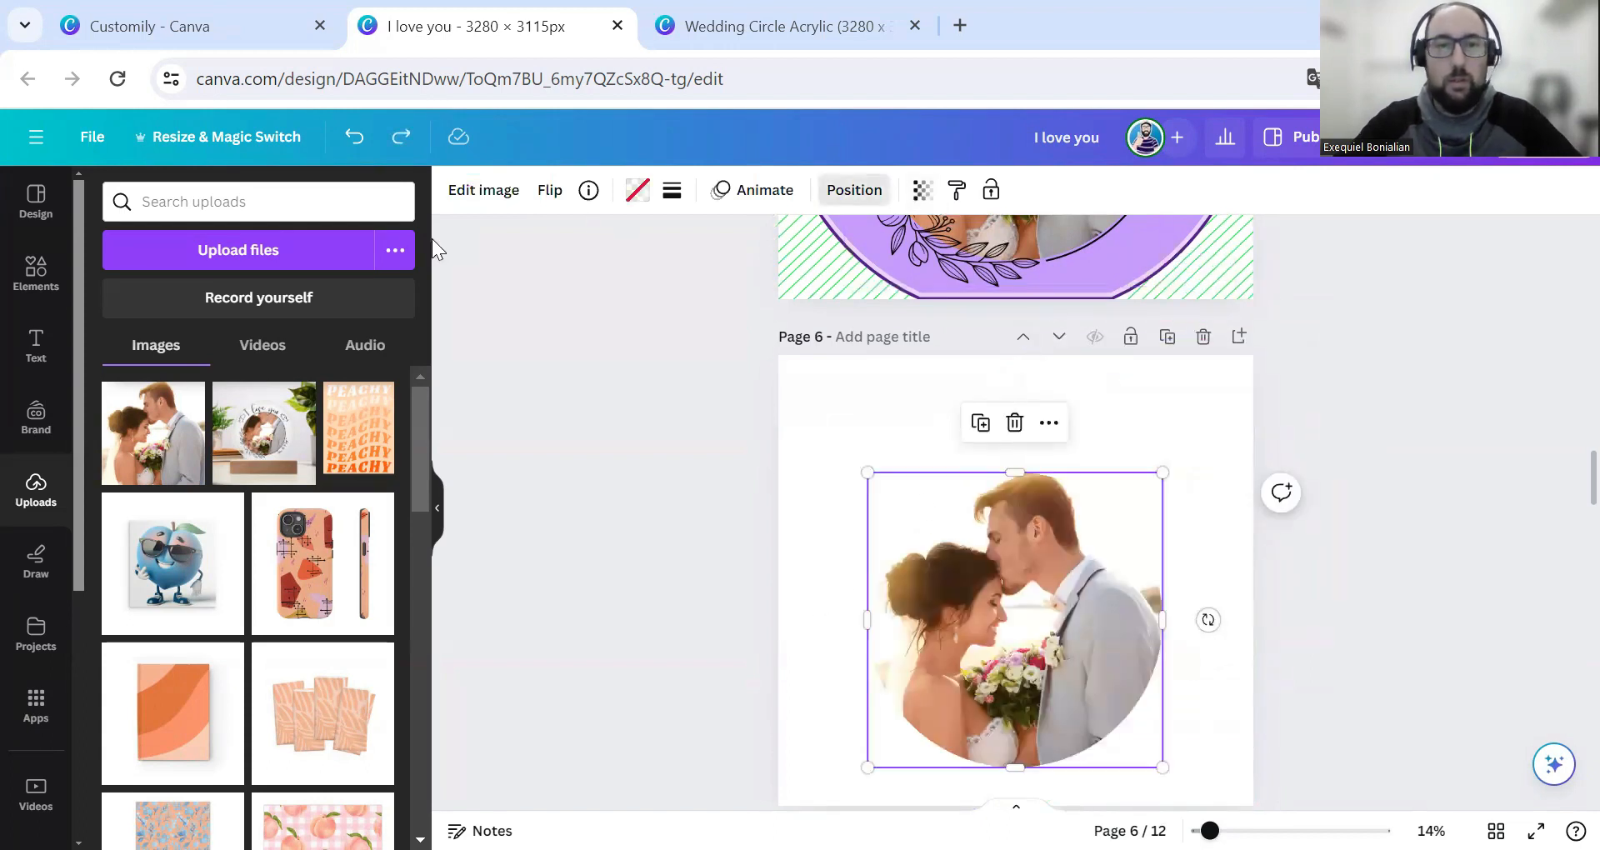
left_click(855, 190)
left_click(321, 378)
left_click(987, 553)
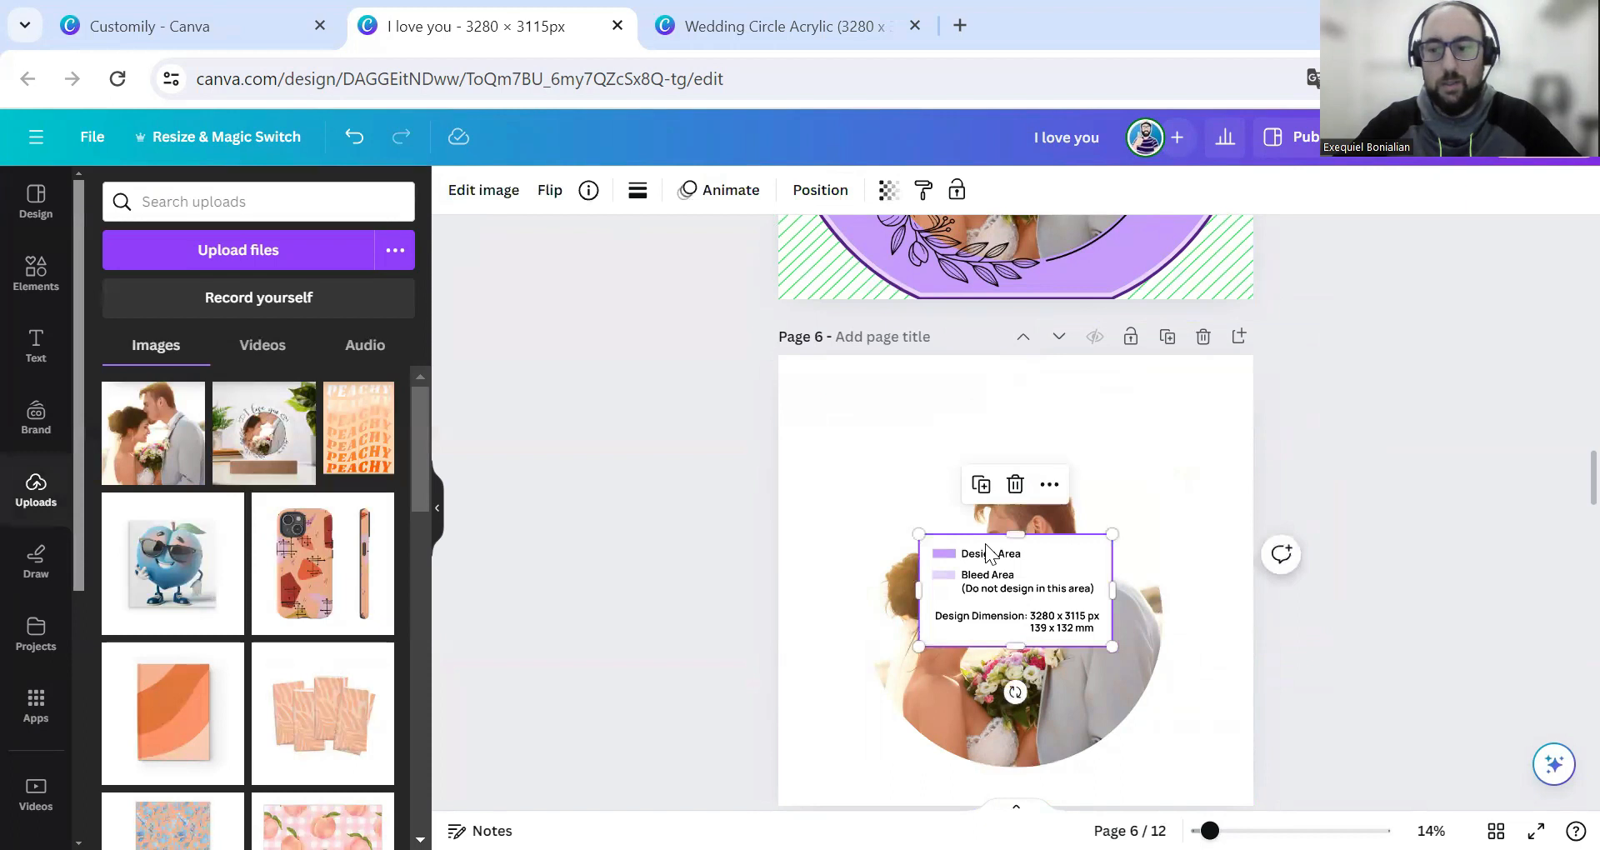
key("Delete")
- Remove the couple photo from the circular frame on page 6 and fill the empty frame with black
left_click(1011, 567)
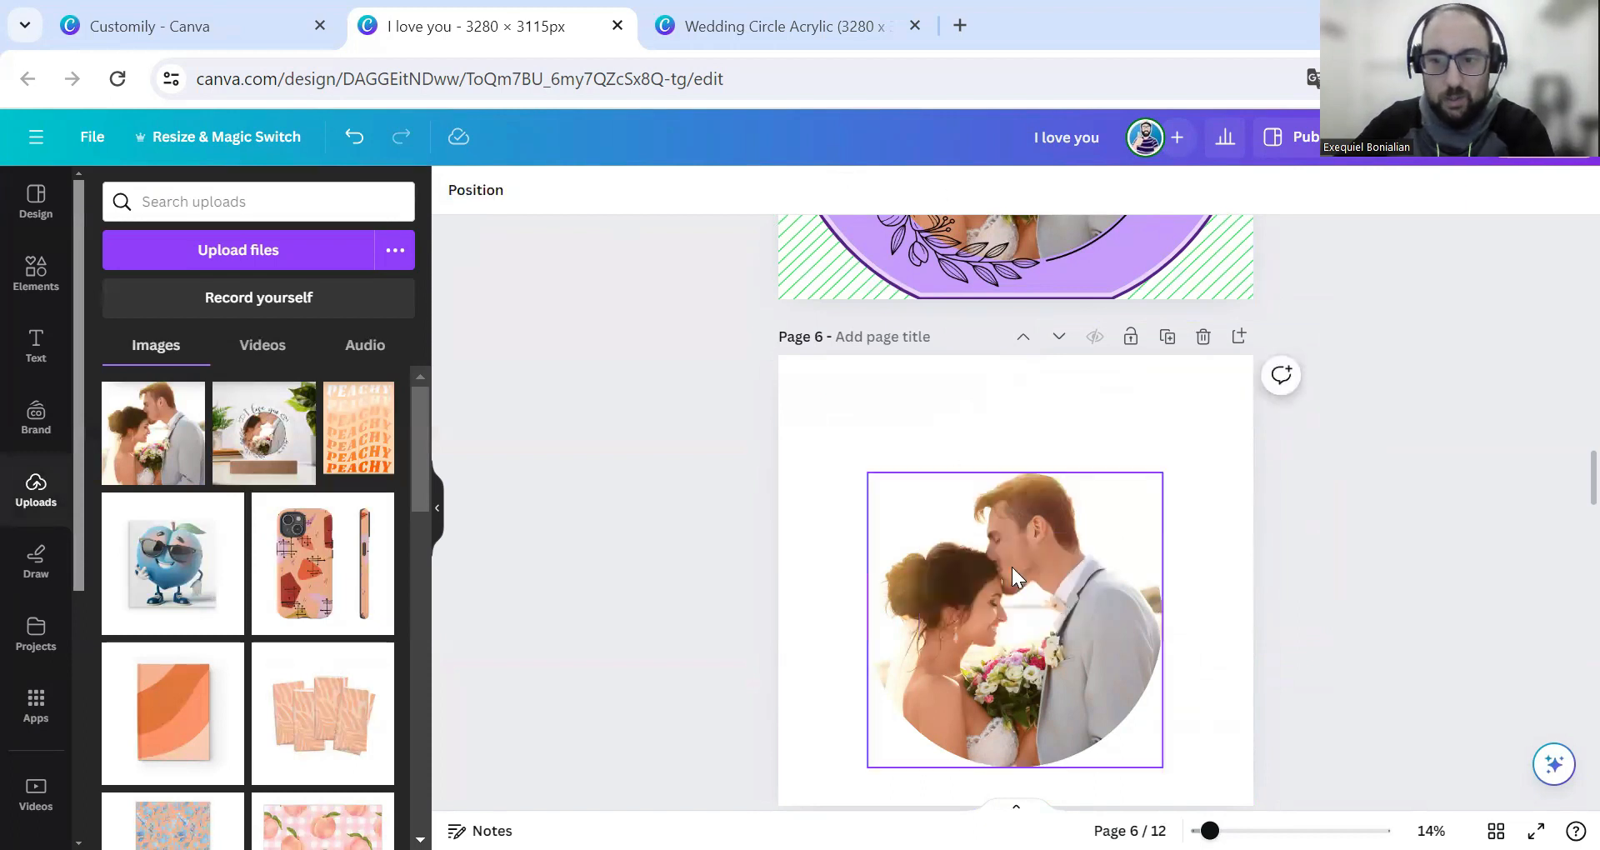
key("Delete")
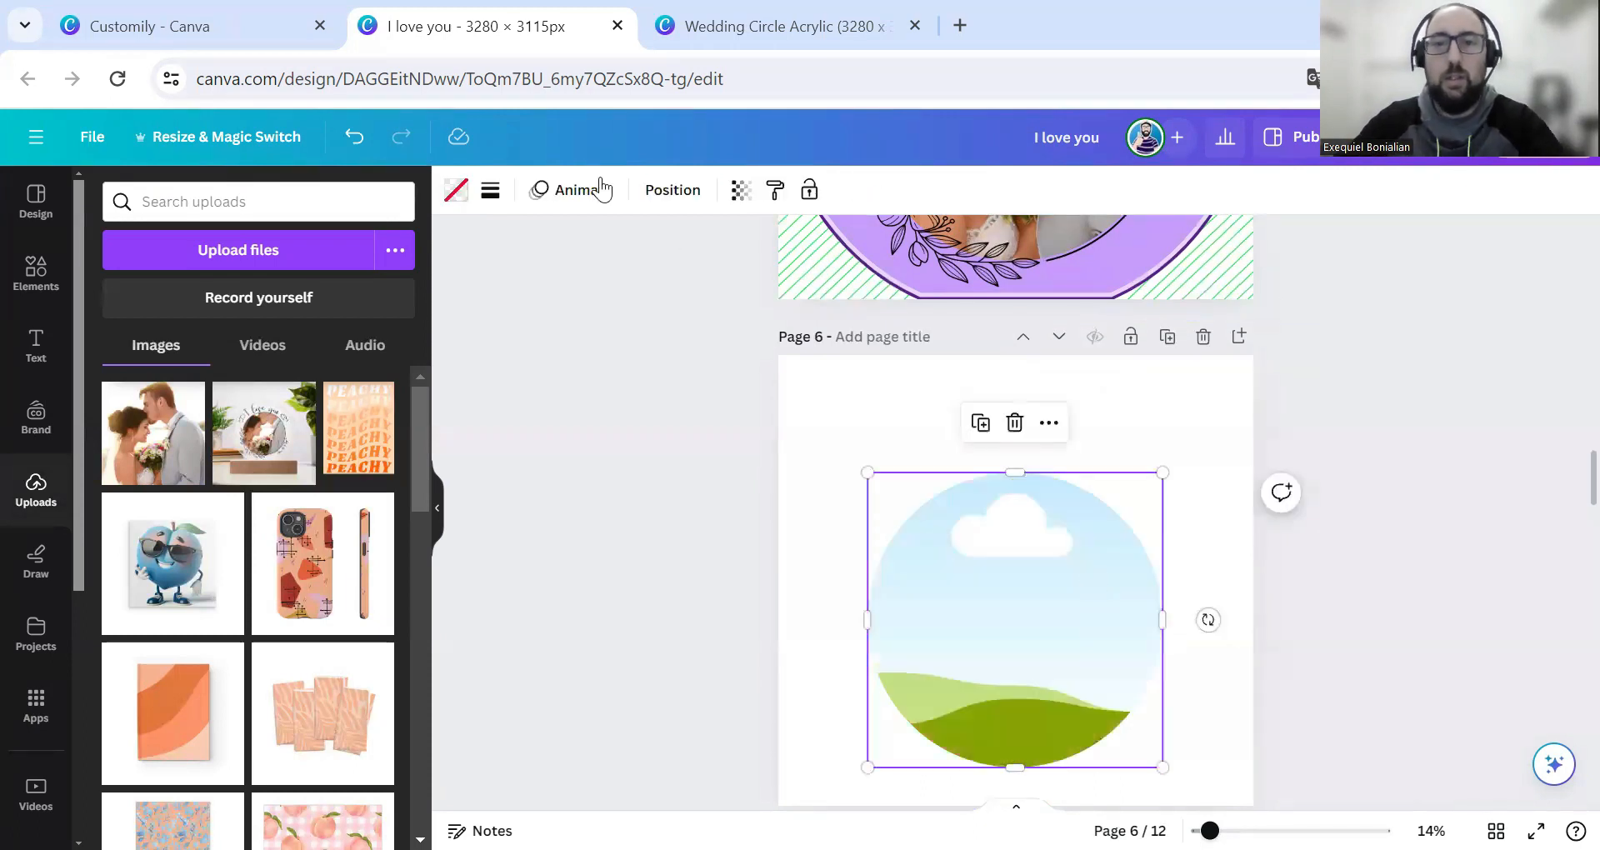
left_click(456, 190)
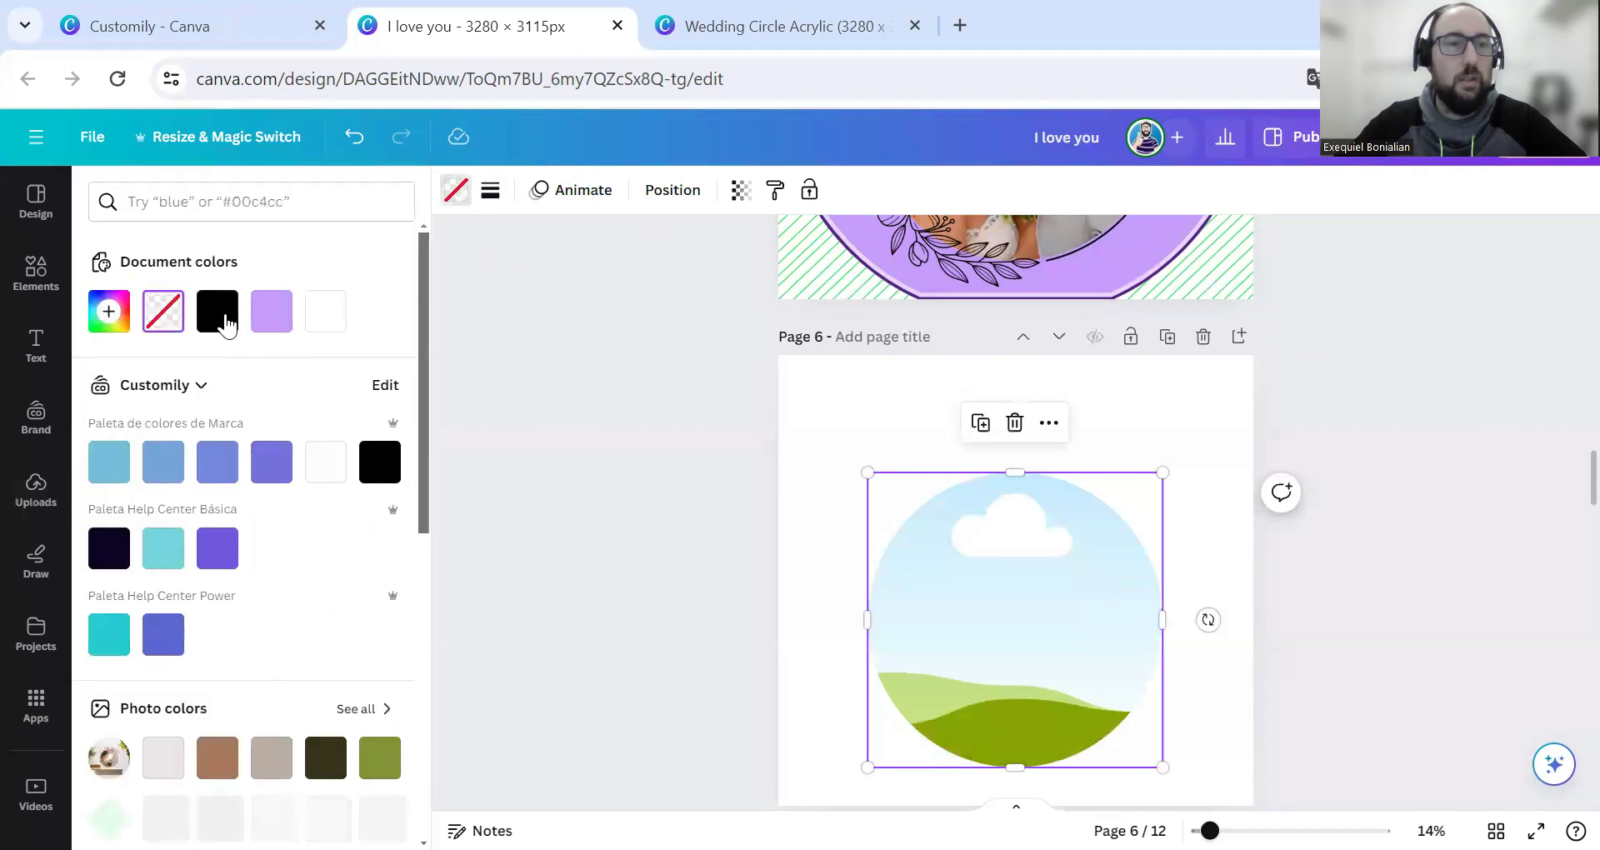
left_click(216, 311)
left_click(1337, 527)
scroll(1325, 525, "down", 15)
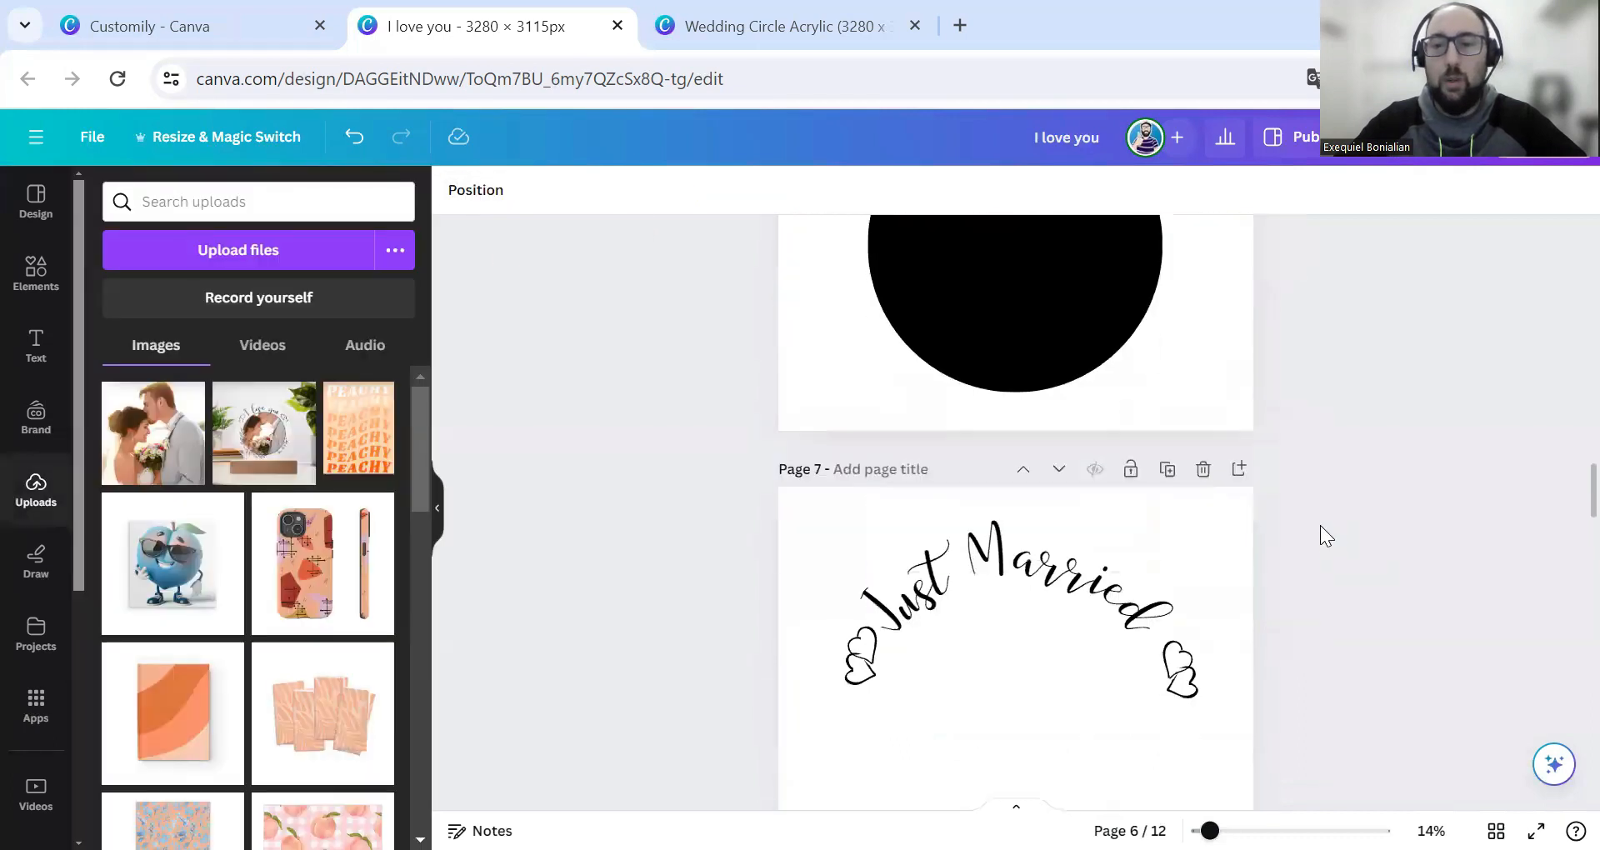
scroll(1322, 524, "down", 15)
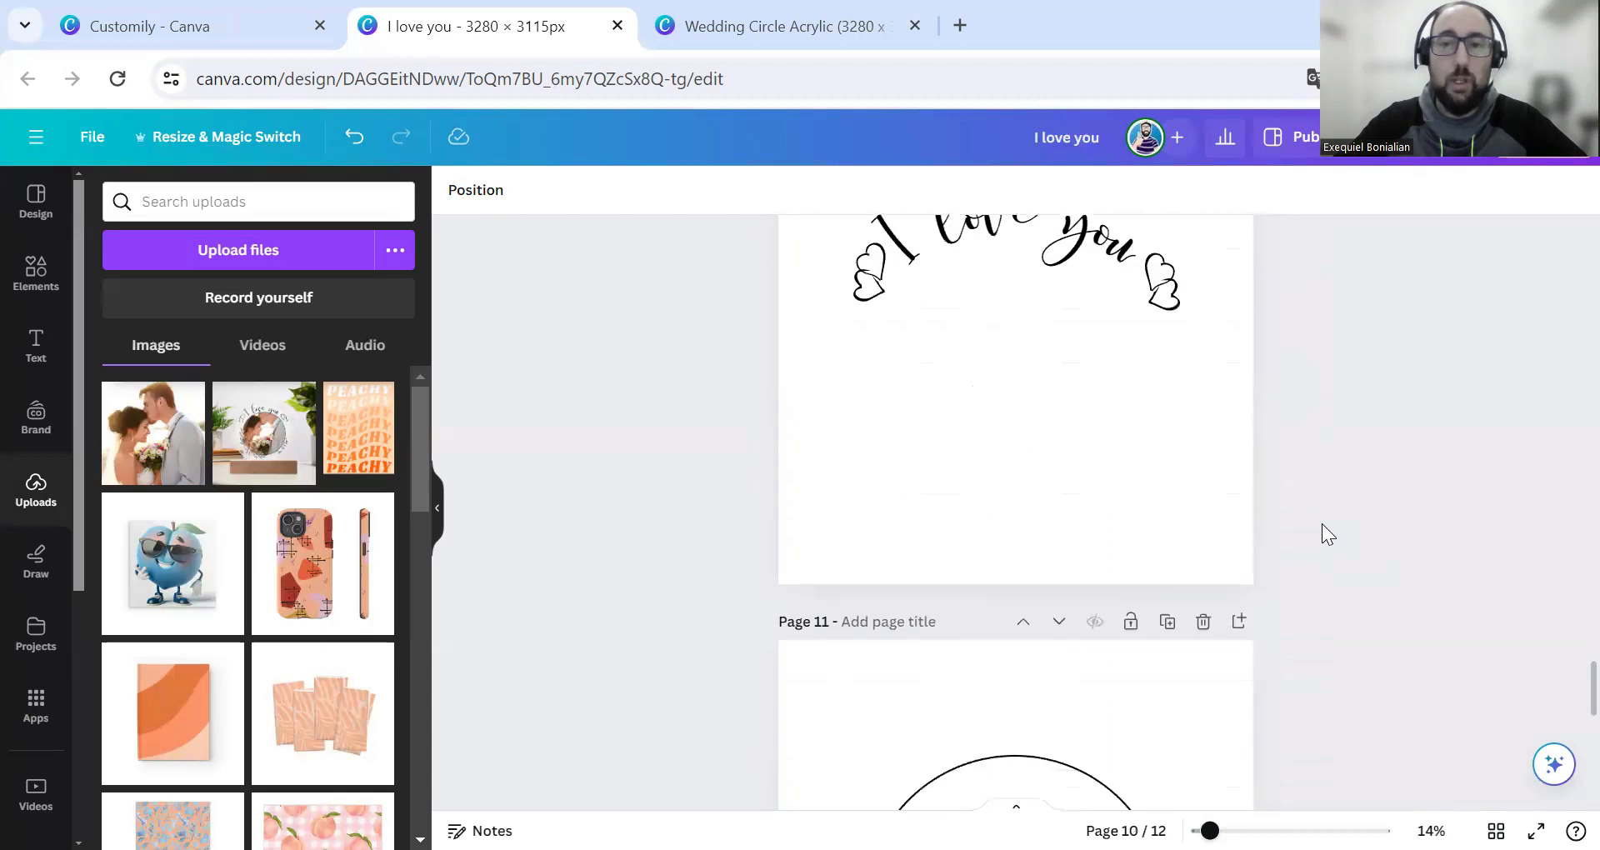
scroll(1322, 523, "down", 5)
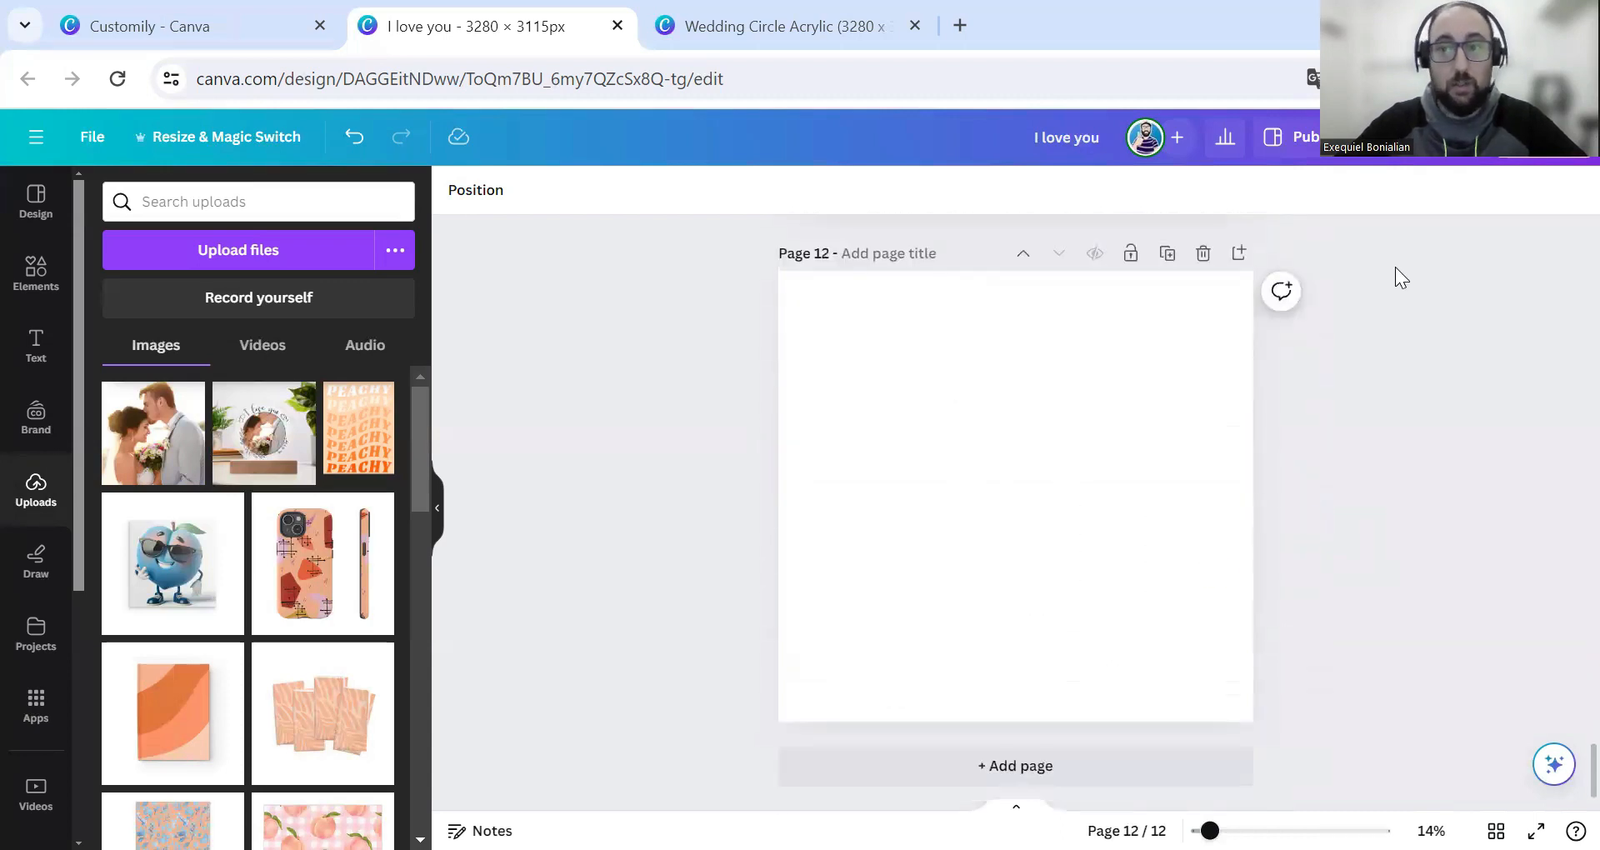
- Switch to Customily and create a new design named "Wedding Acrylic Plaque"
key("alt+Tab")
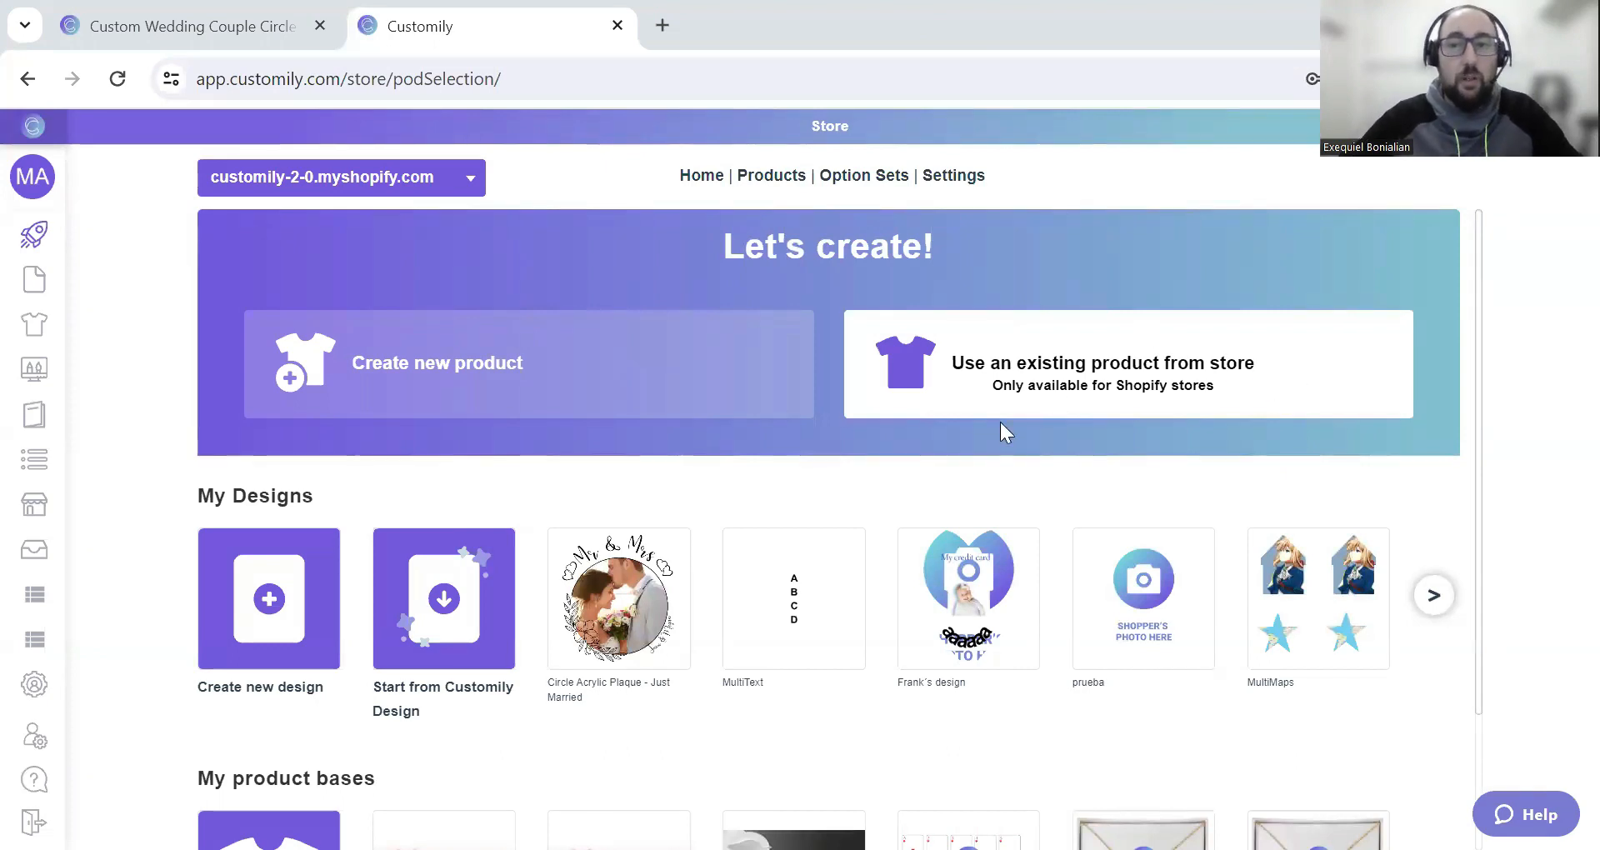
mouse_move(29, 608)
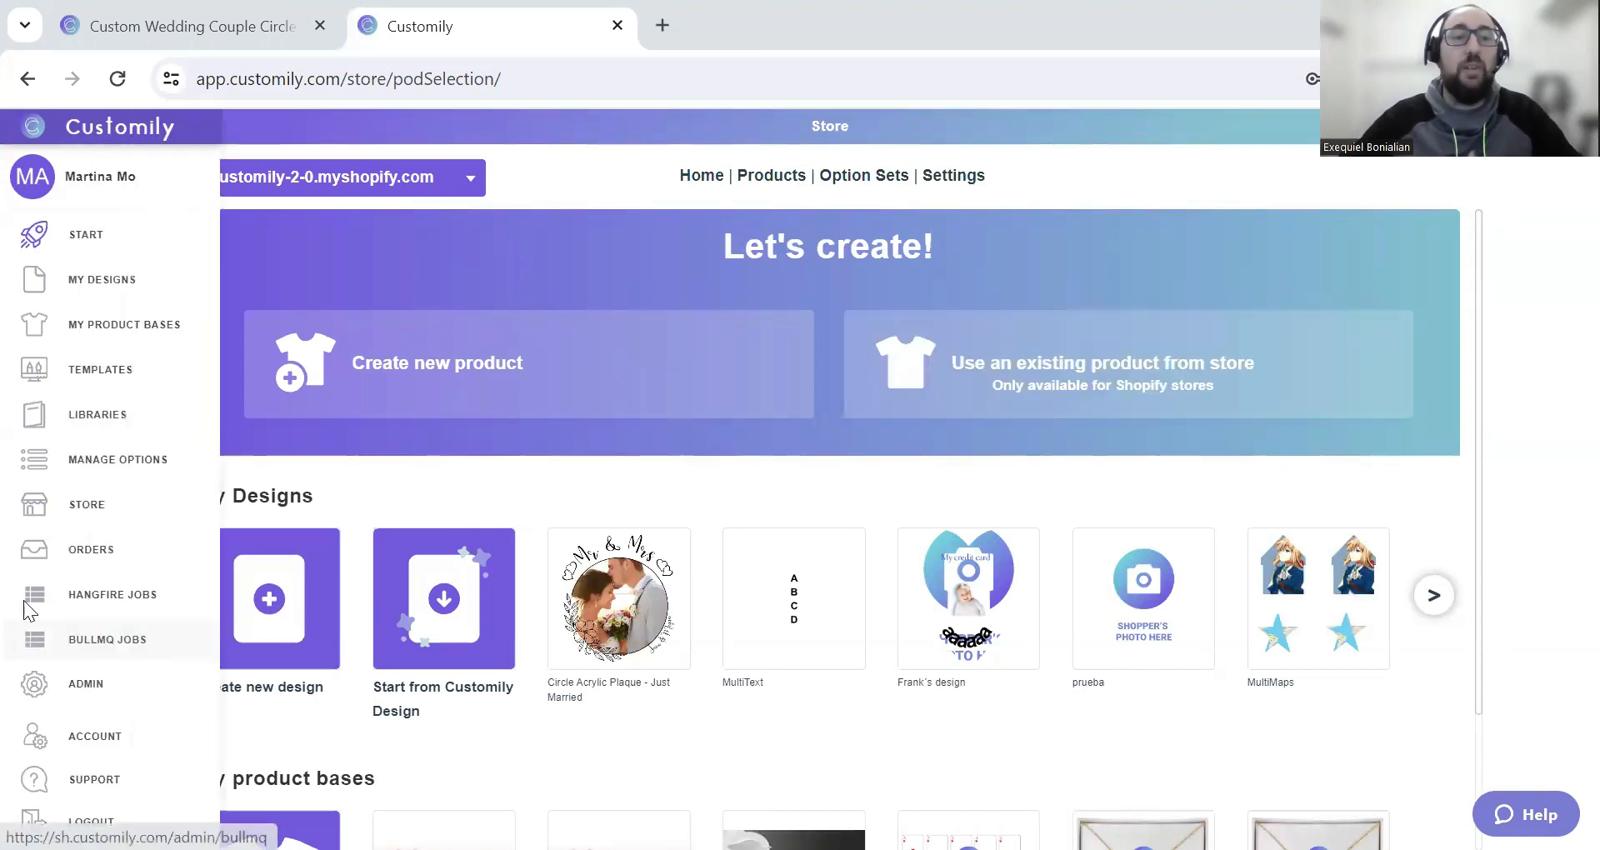
left_click(98, 289)
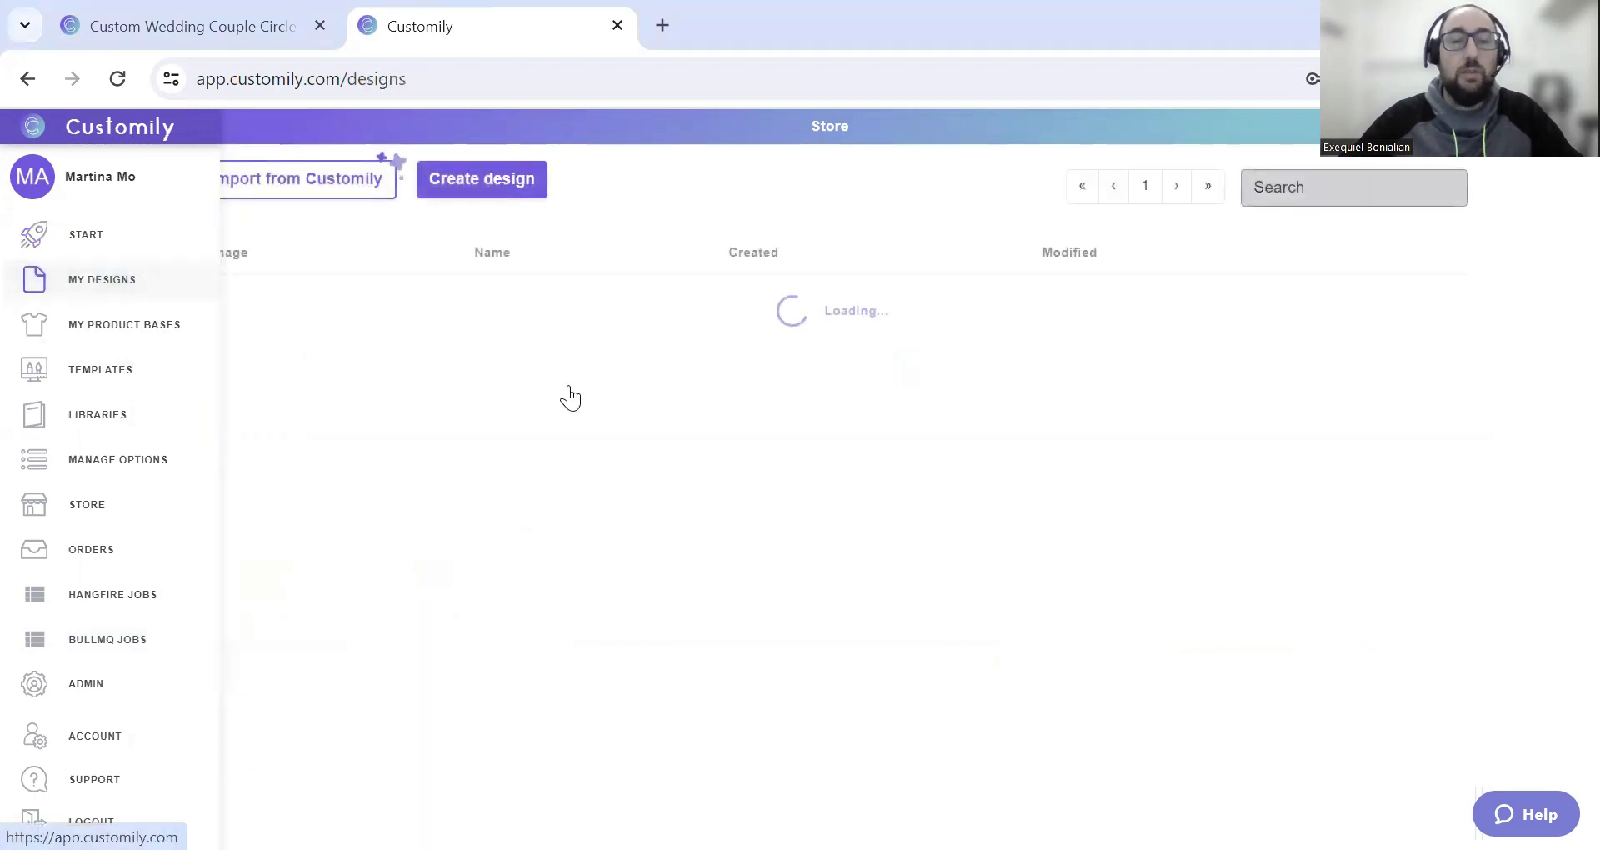
left_click(495, 197)
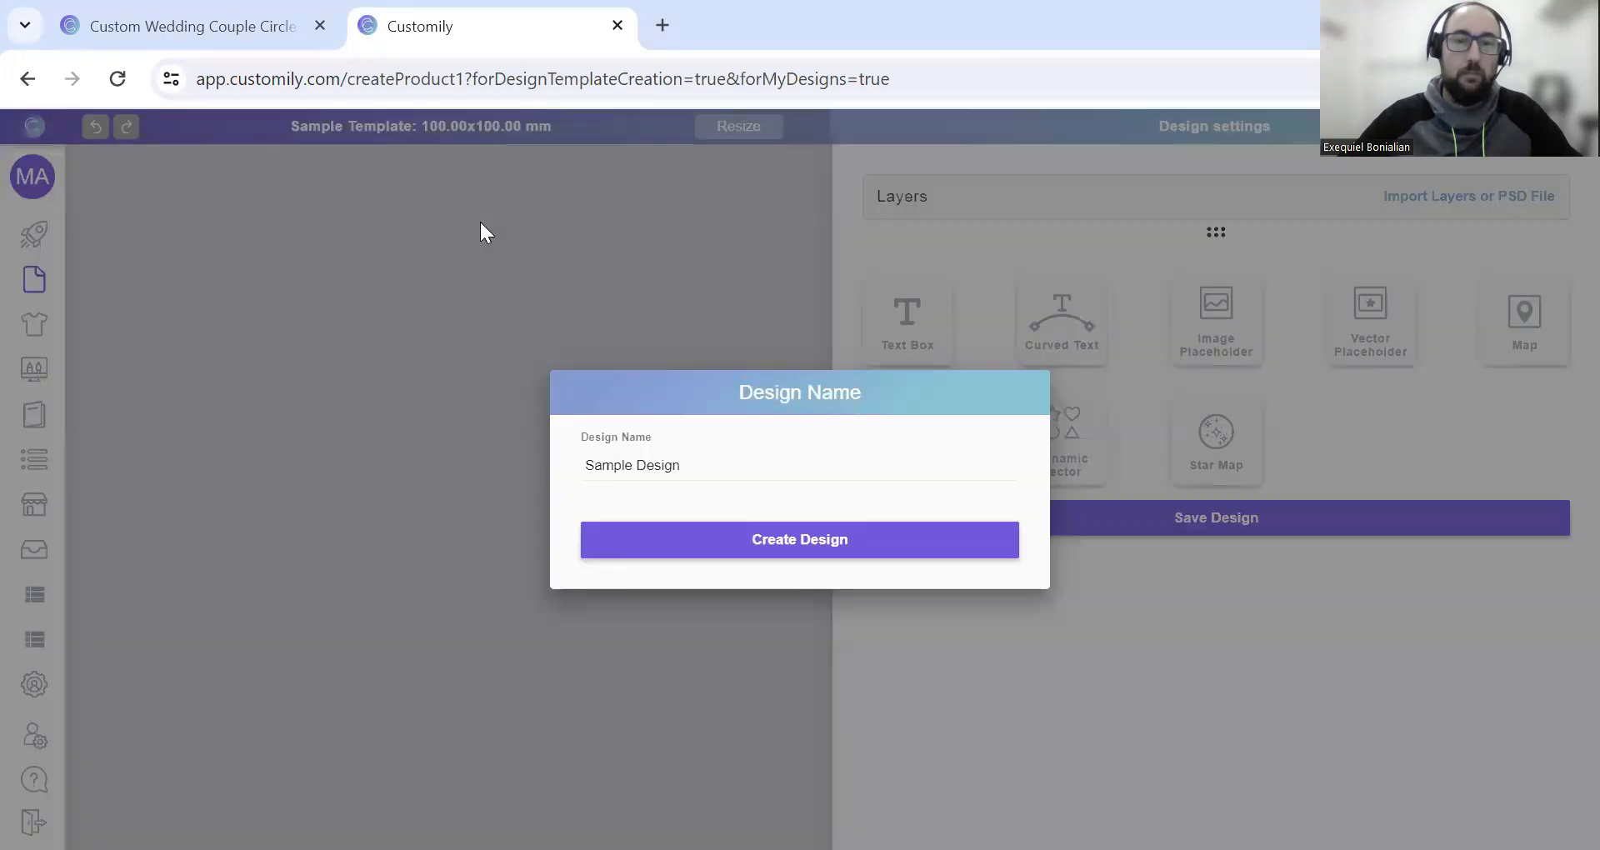
left_click(631, 463)
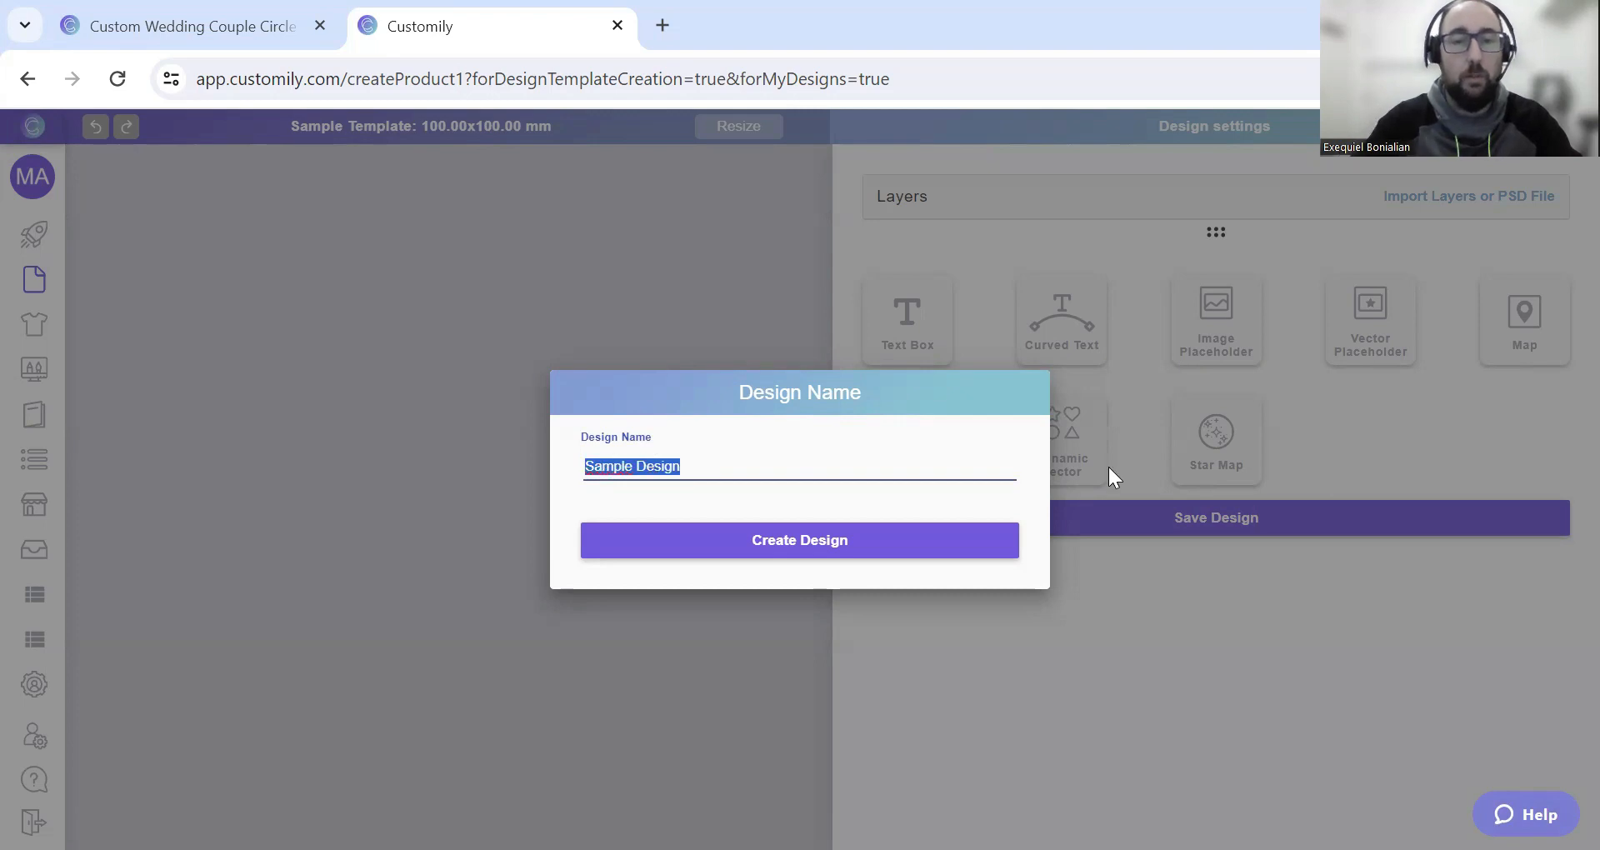
type("Wedding Acrylic Plaque")
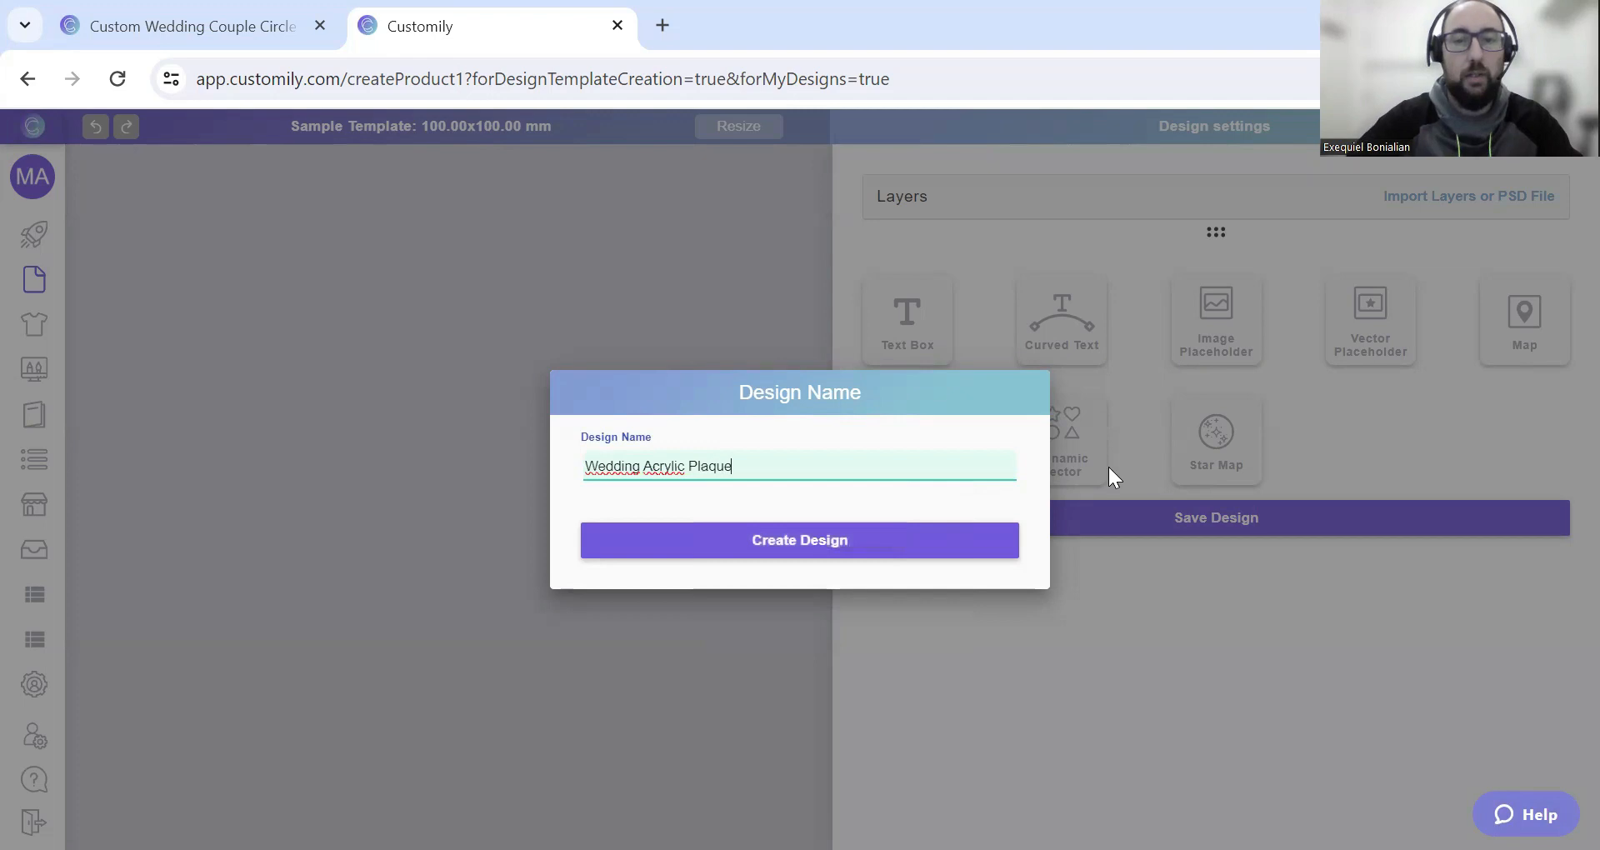
left_click(913, 543)
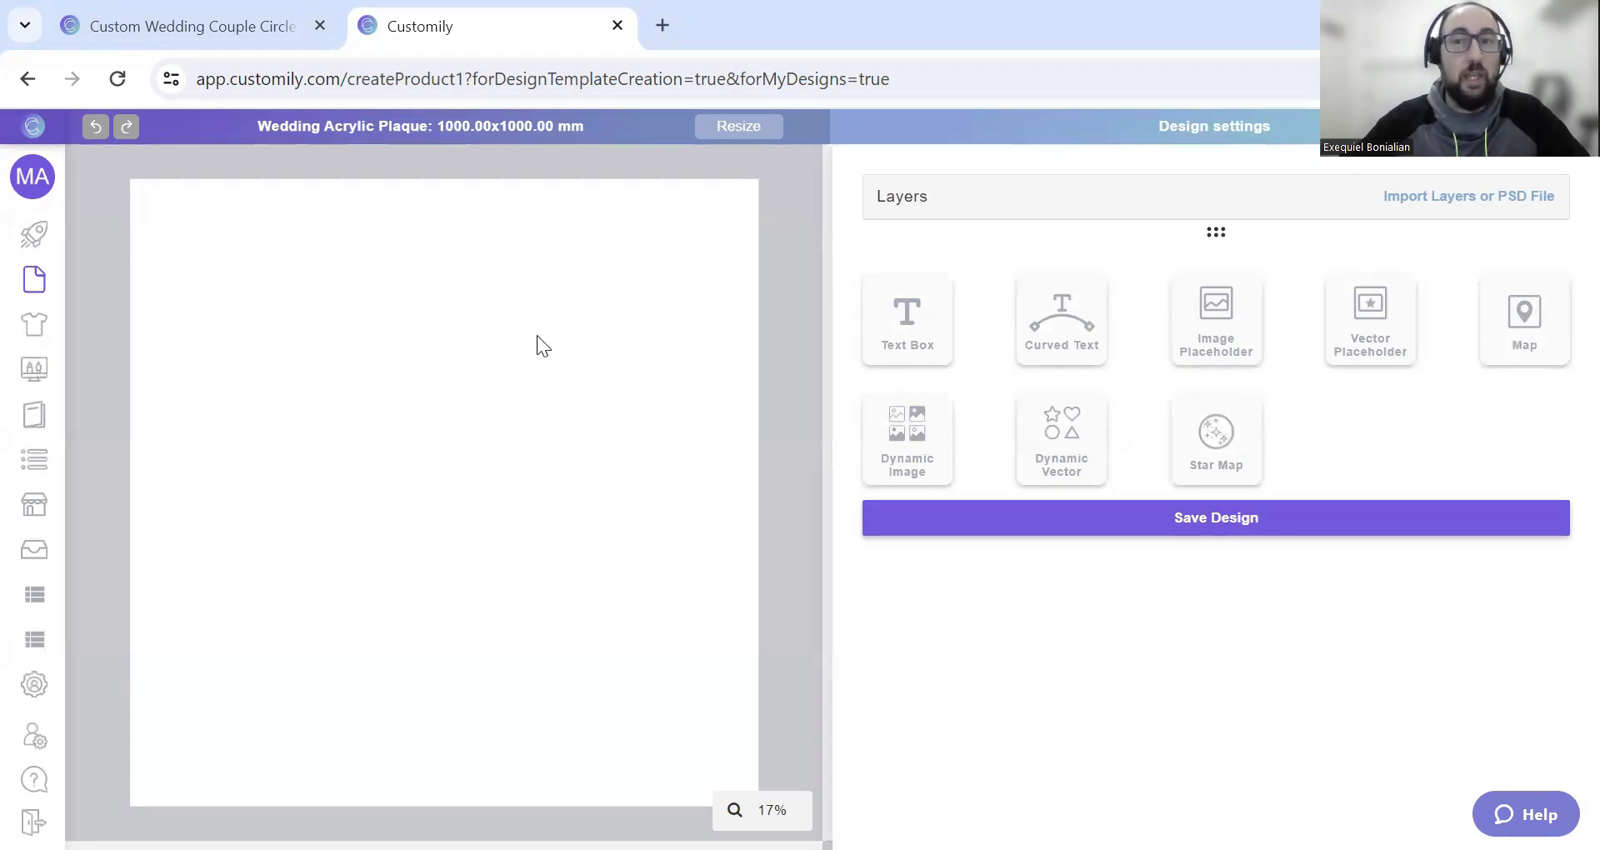
- Resize the design page to 3280 px wide and 3115 px high
left_click(751, 132)
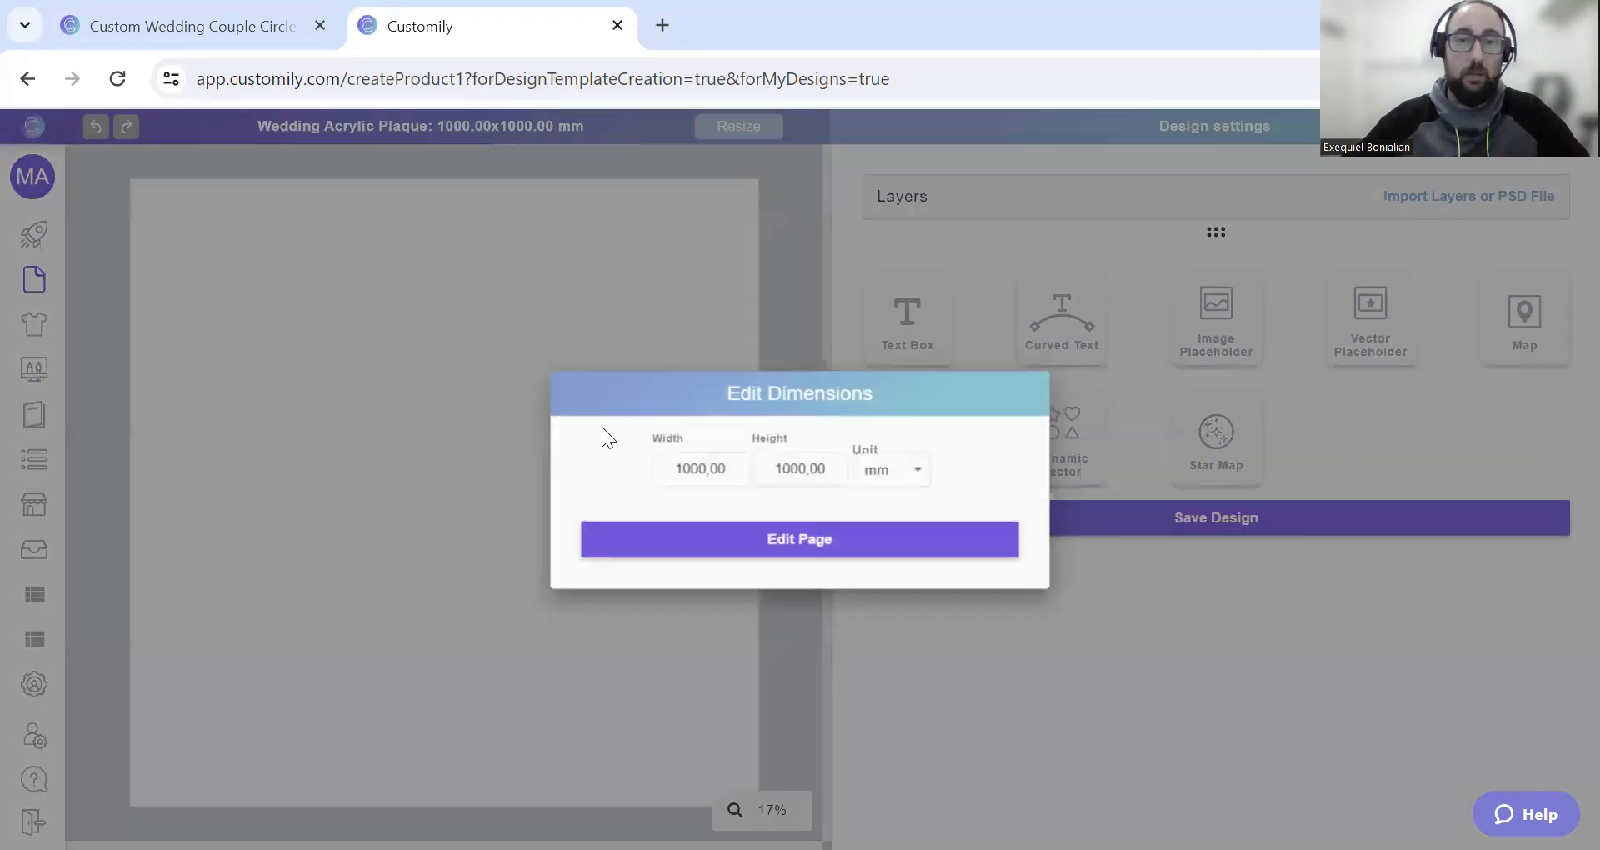
double_click(703, 467)
left_click(875, 470)
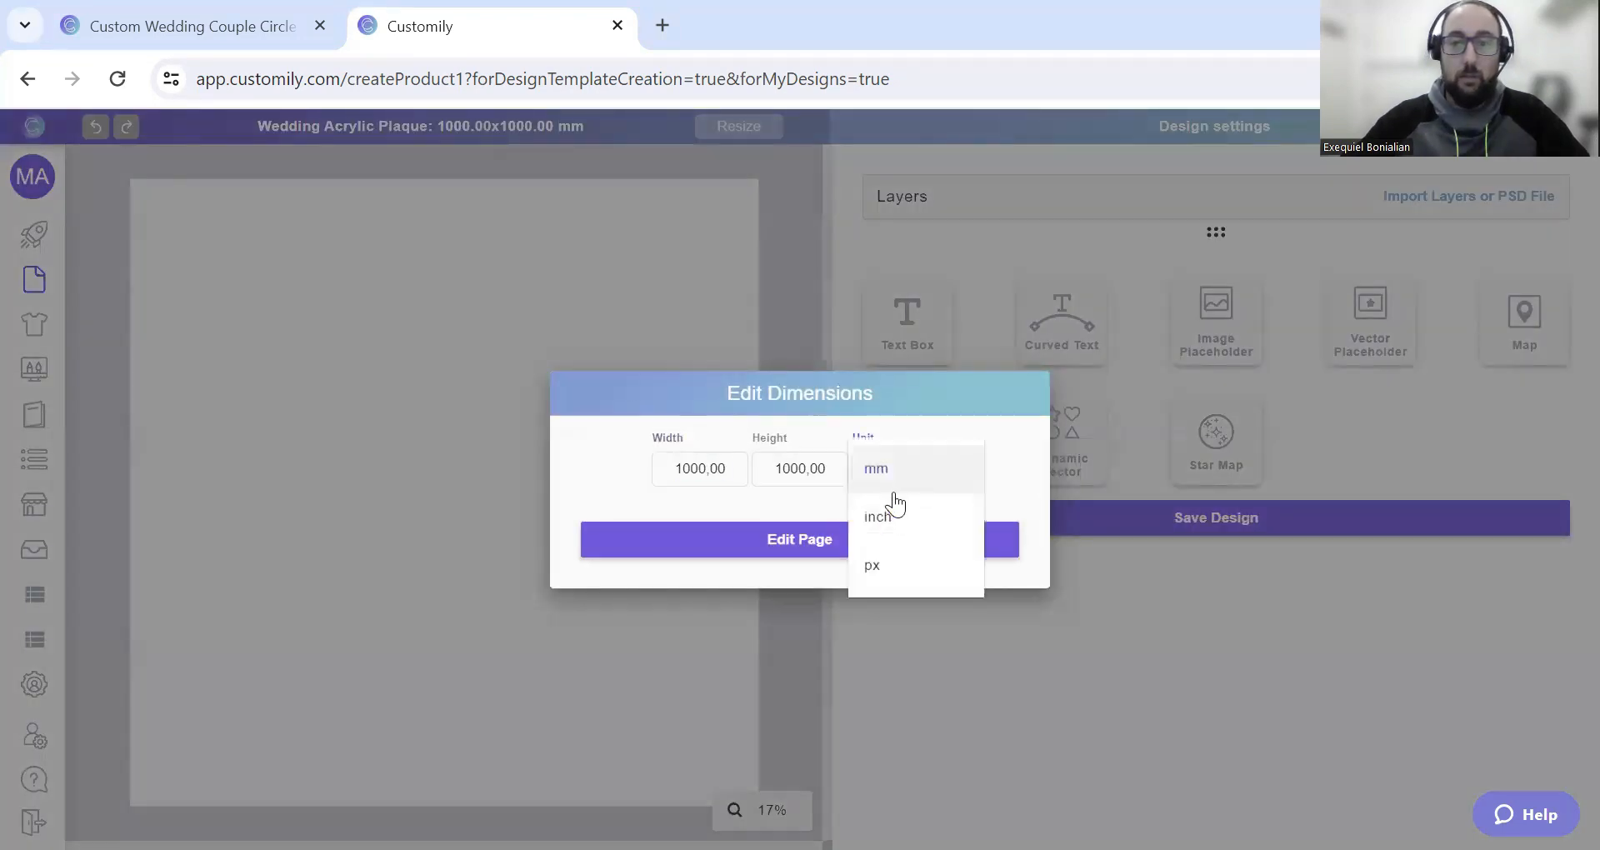
left_click(878, 566)
double_click(641, 469)
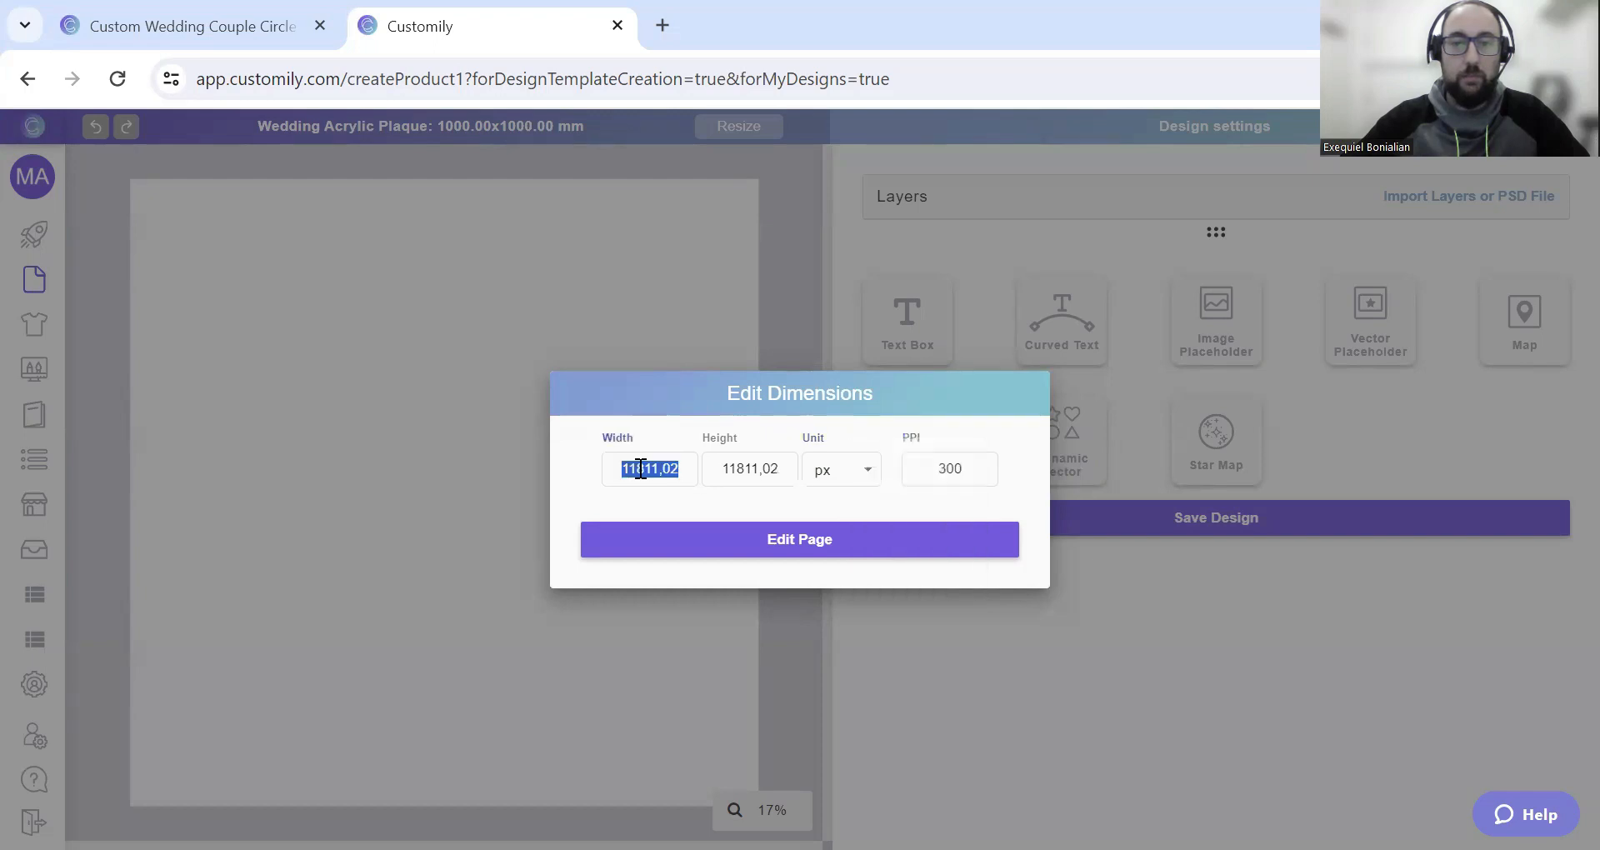
type("32")
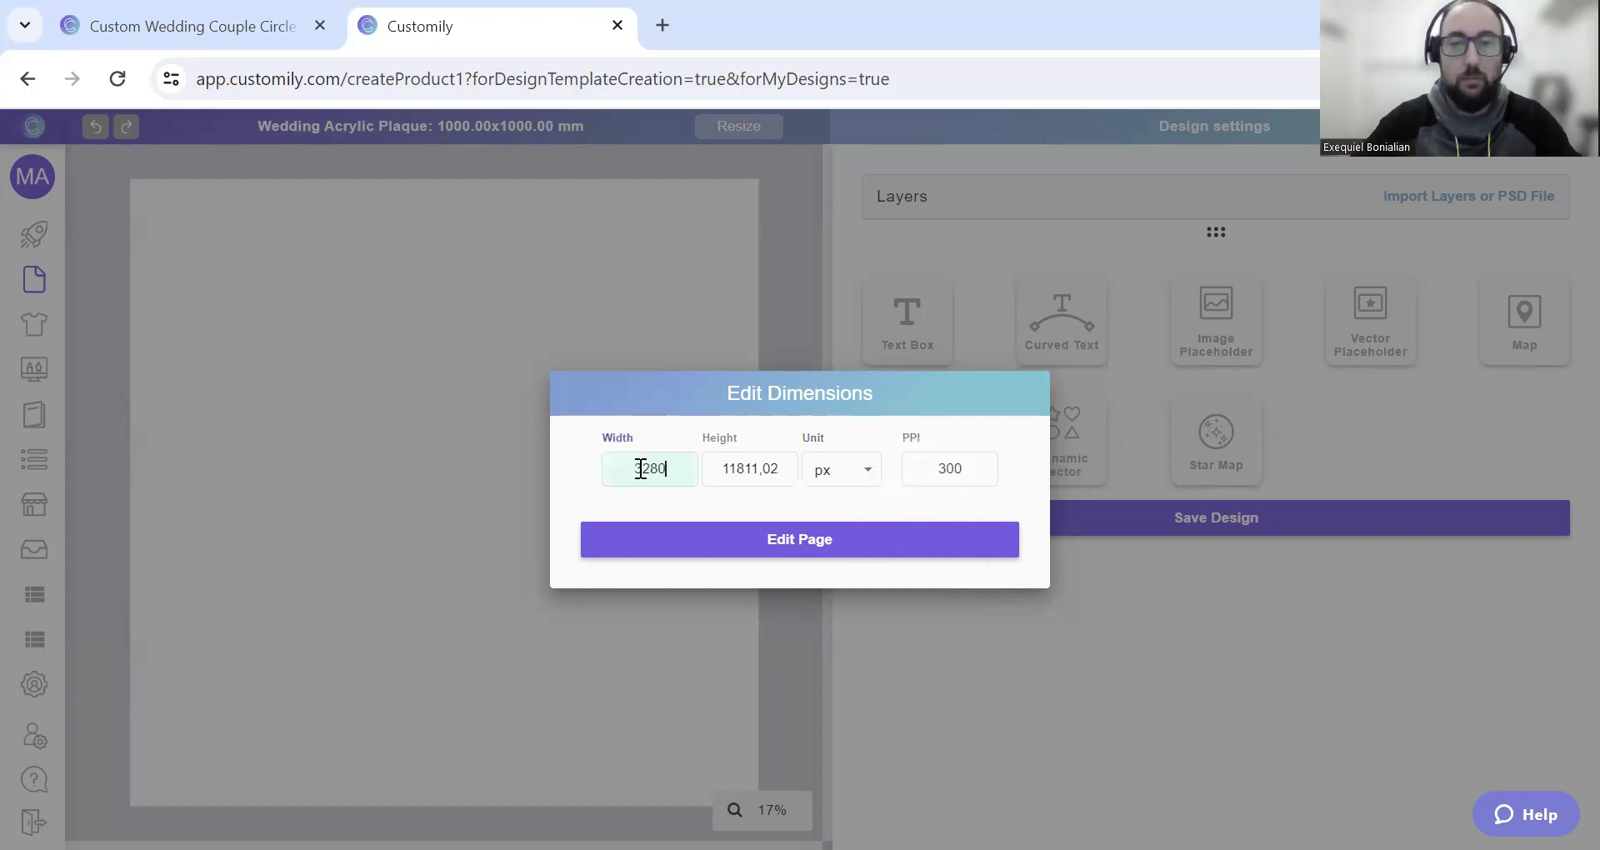
type("80")
double_click(738, 463)
type("3115")
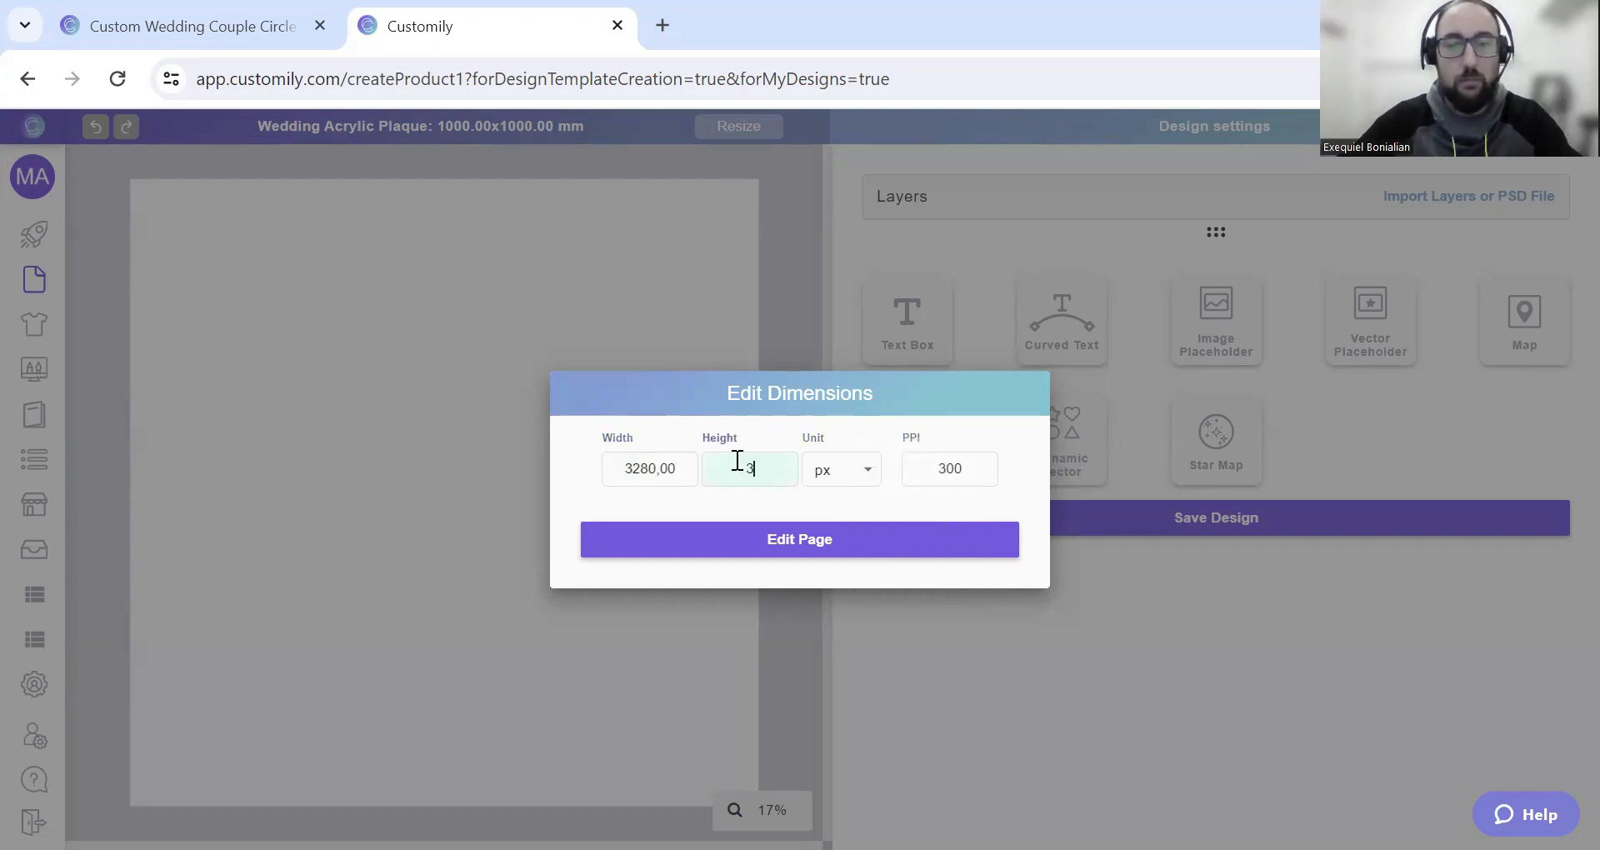
left_click(851, 549)
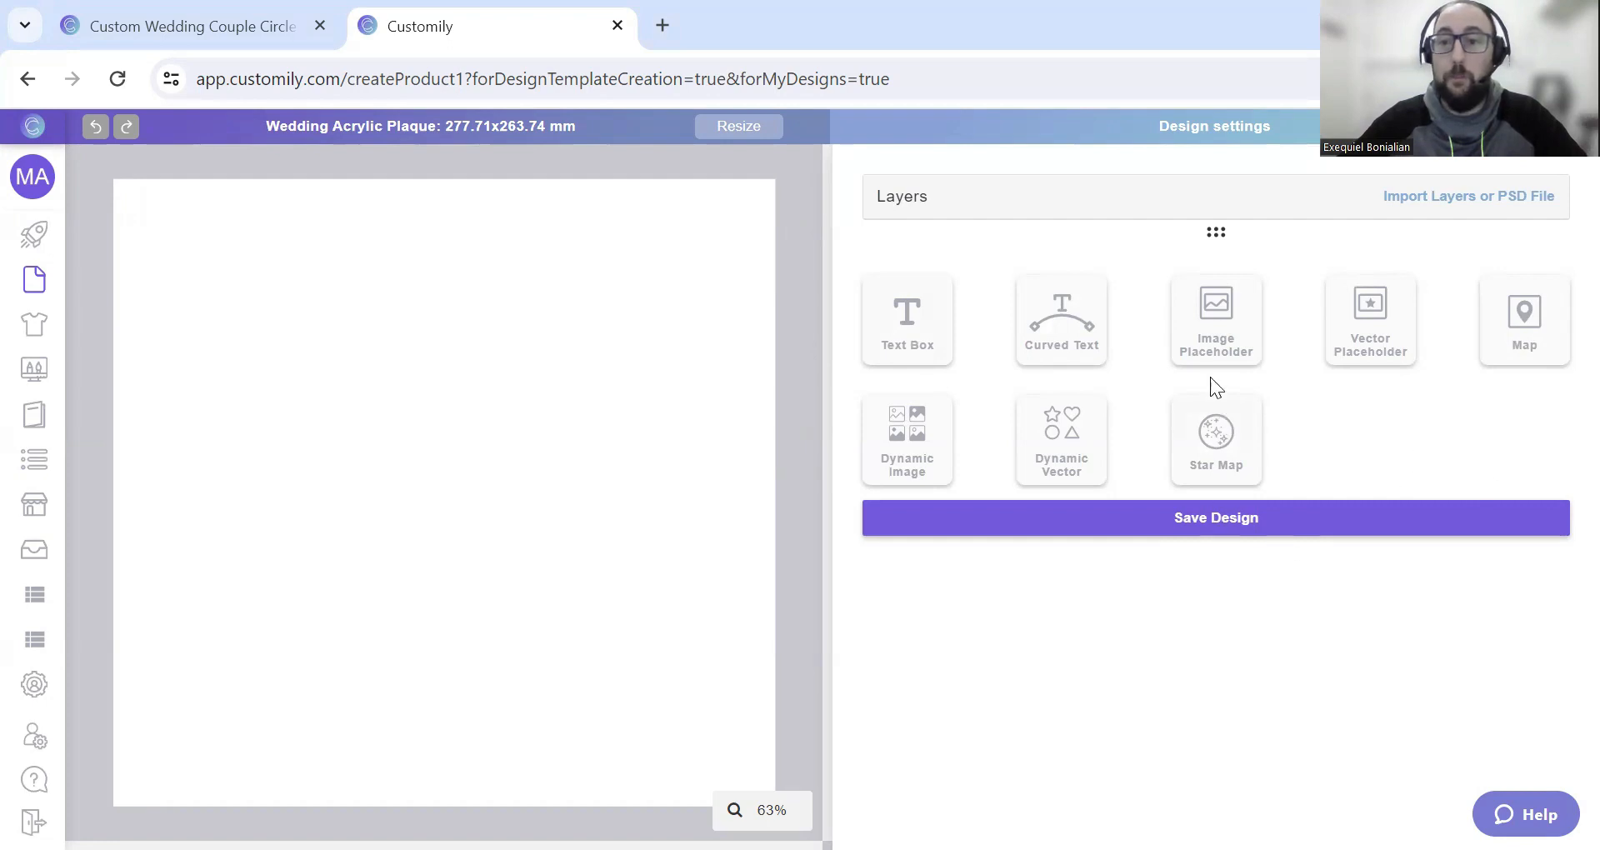
- Add an image placeholder with the "mask" file as its mask and fit it to the canvas
left_click(1205, 333)
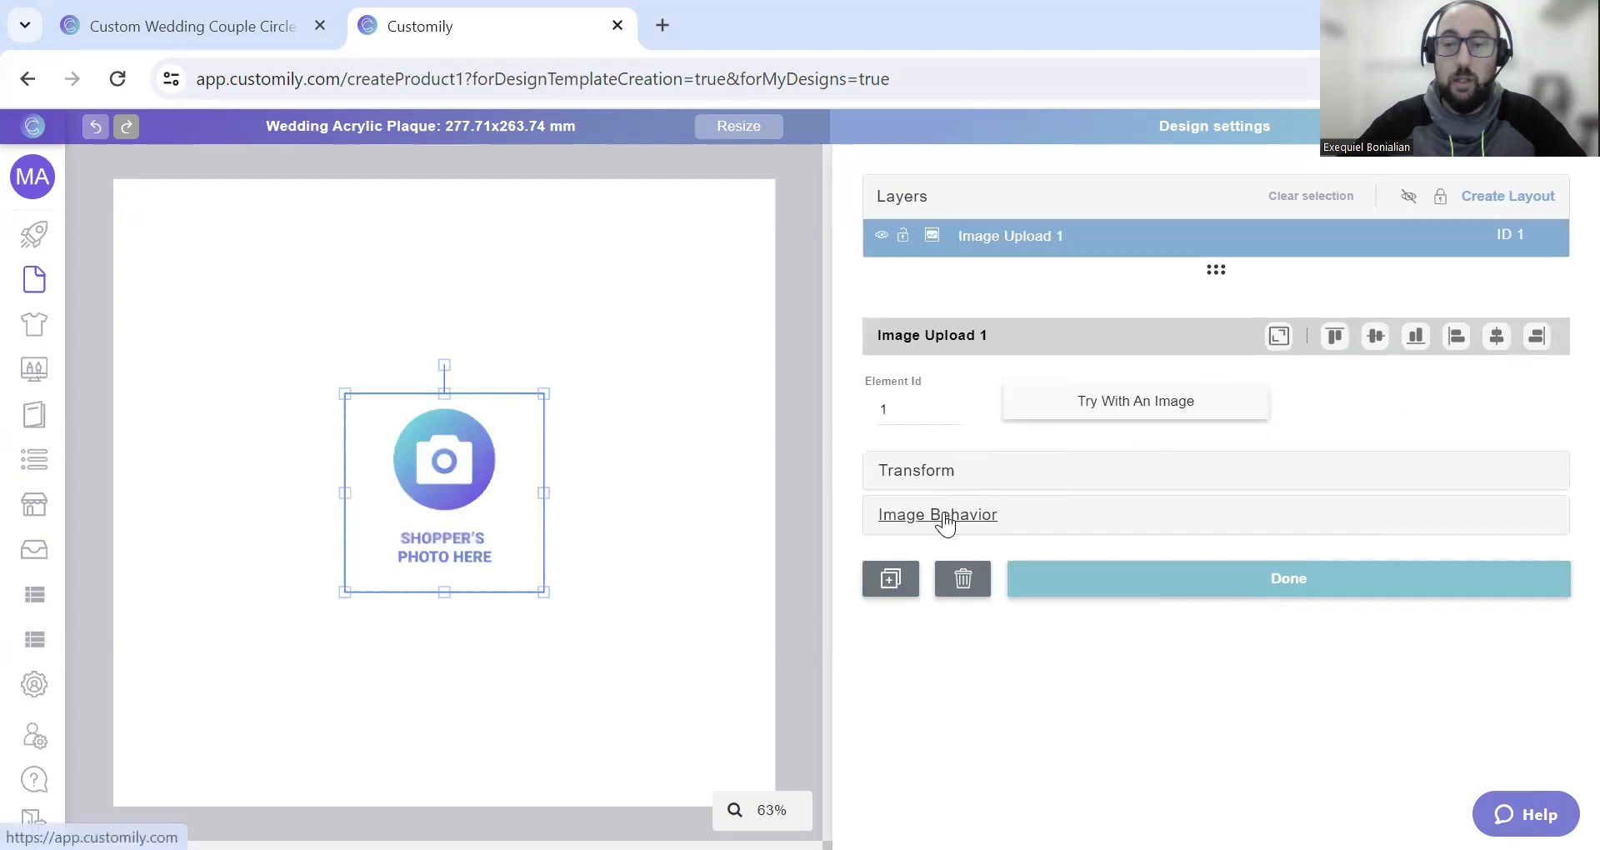
left_click(944, 521)
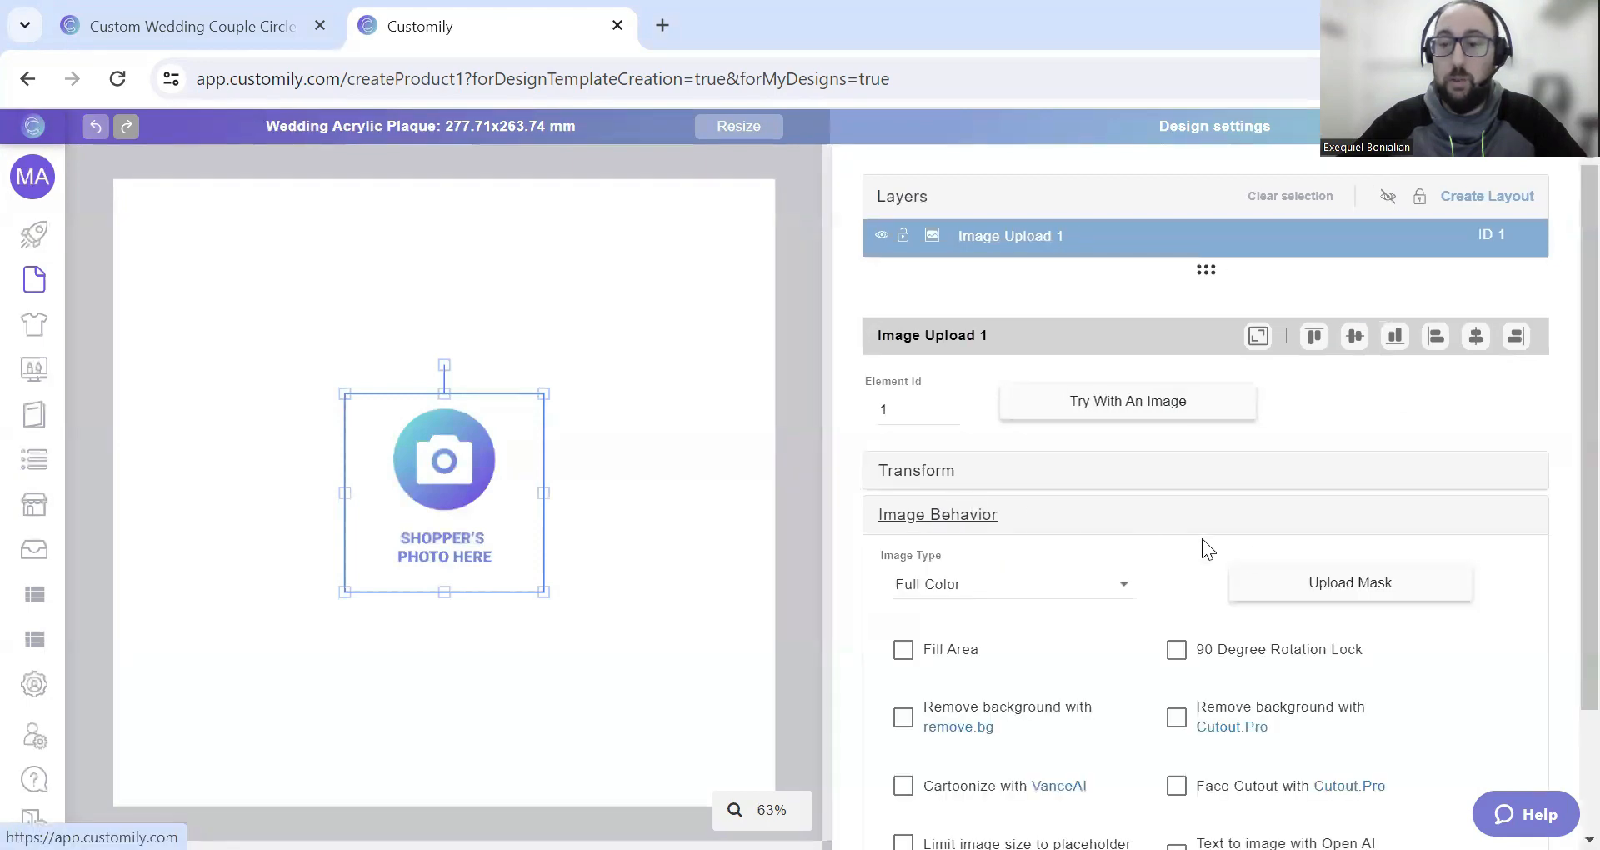
left_click(1341, 586)
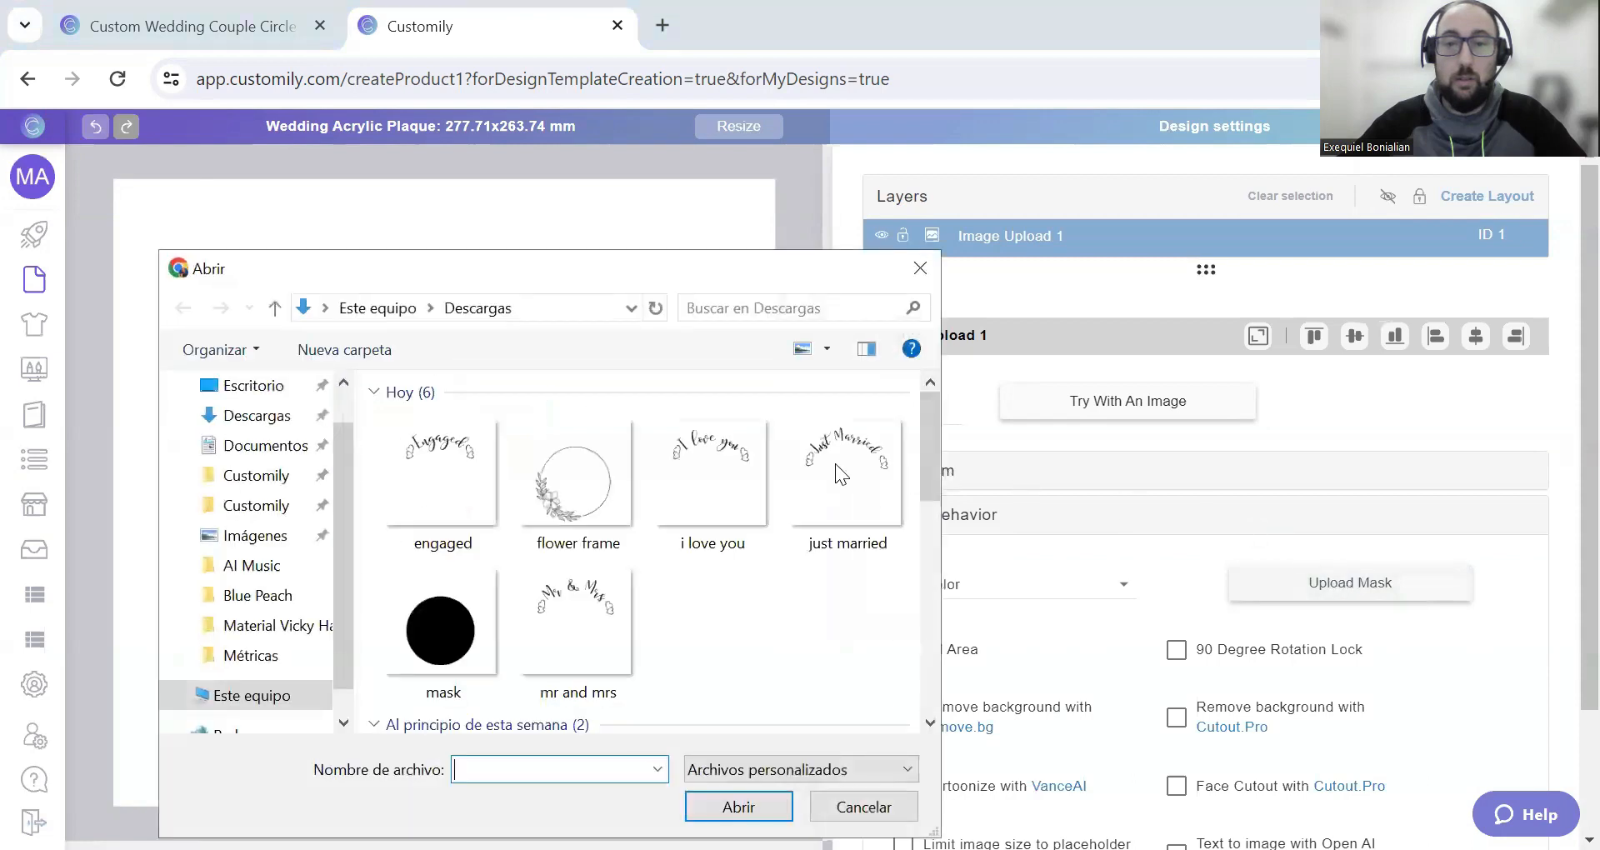
left_click(441, 633)
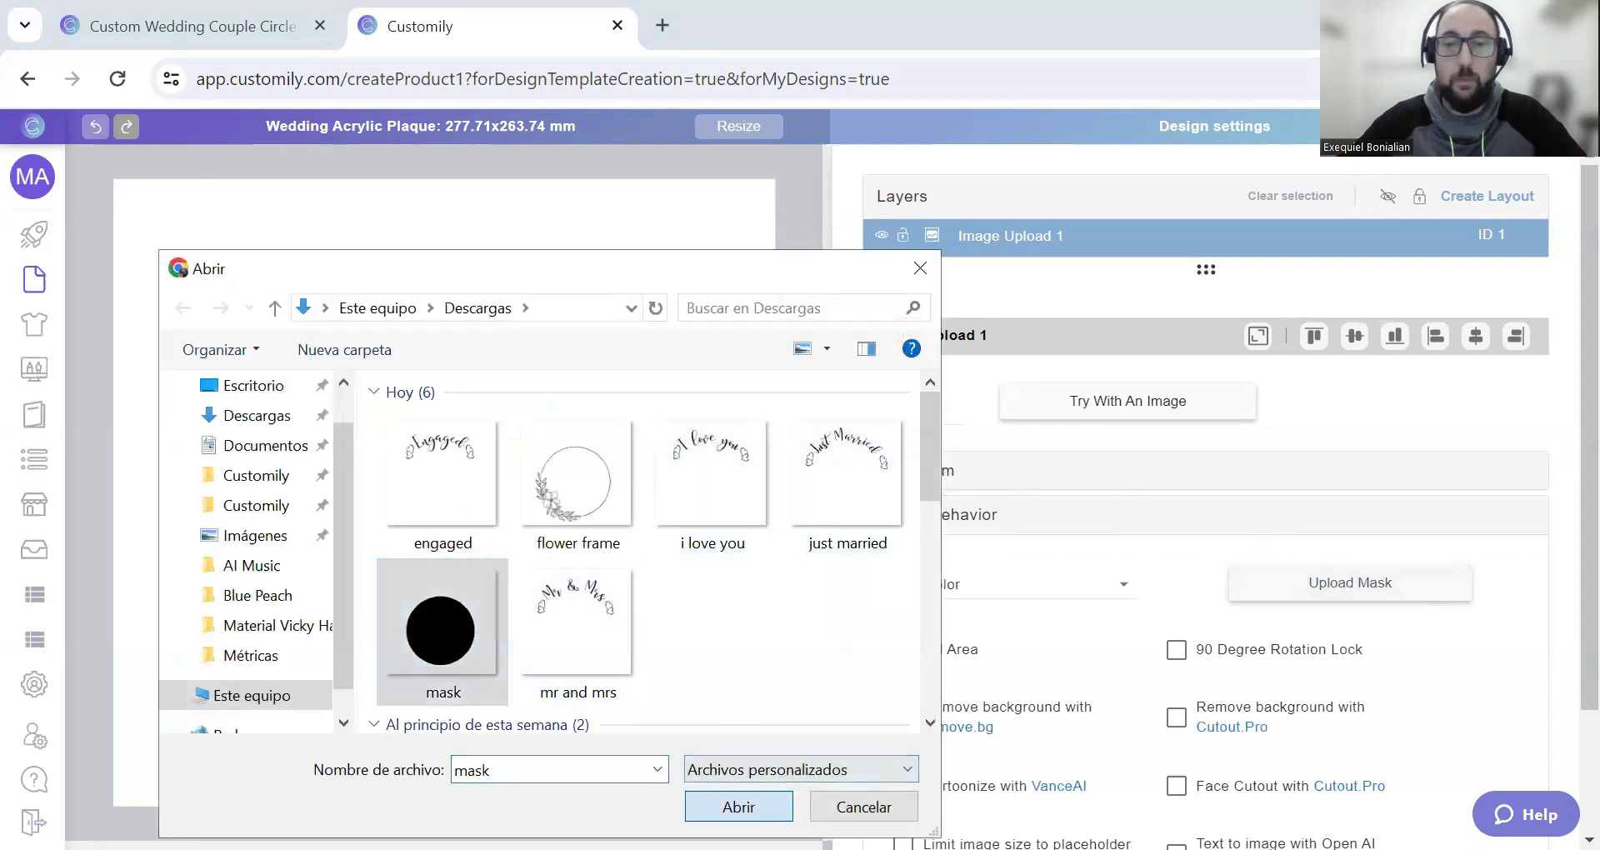
left_click(737, 806)
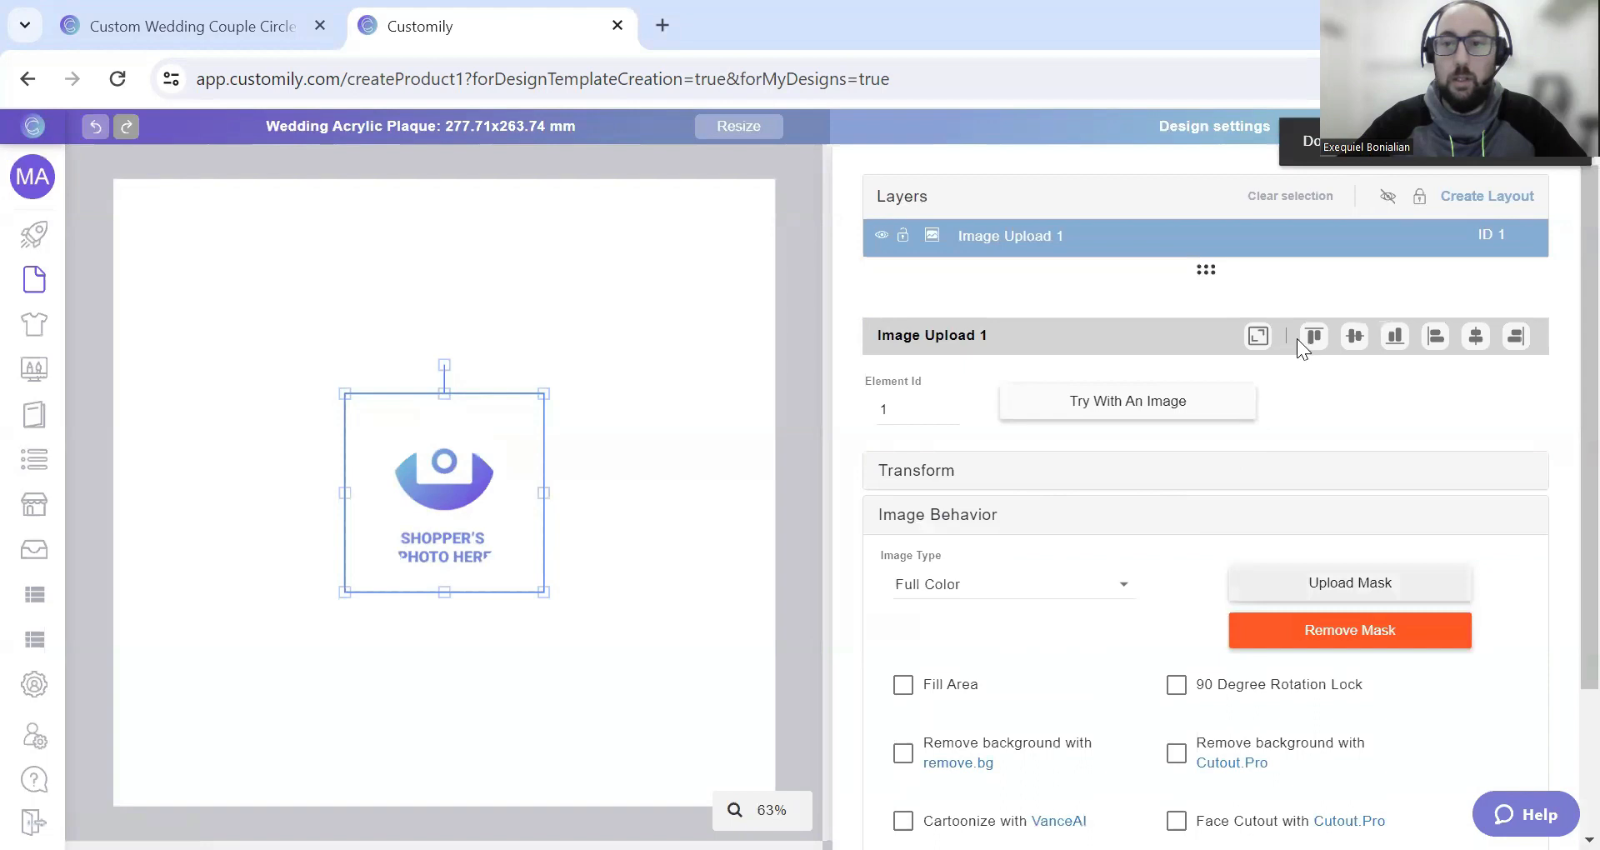
left_click(1259, 336)
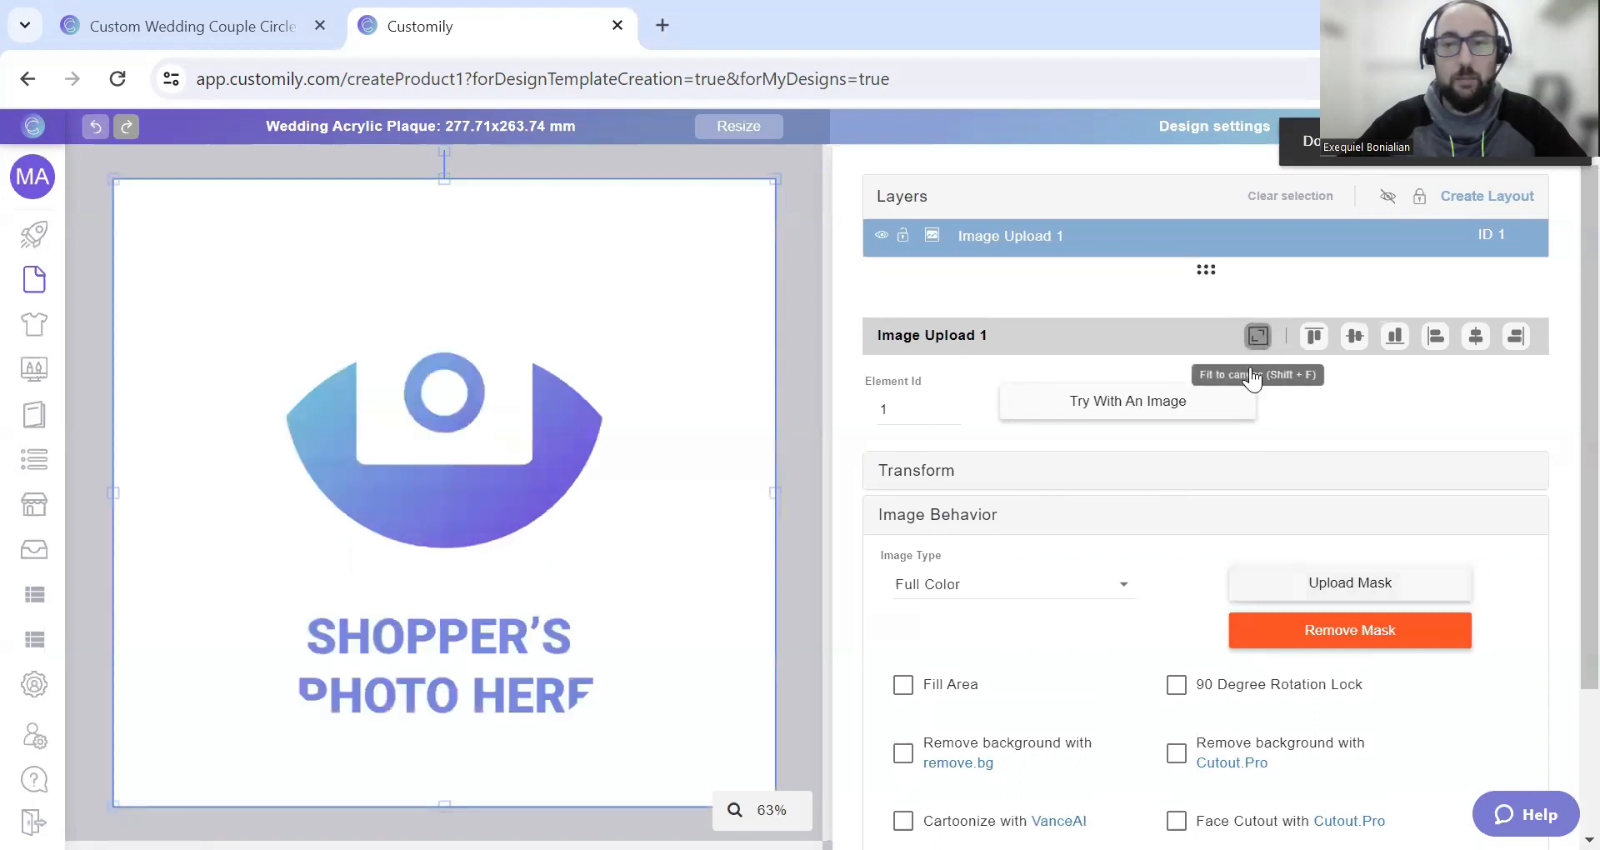
- Try the masked placeholder with the couple photo "Just Believe (2)" and finish editing the placeholder
left_click(1117, 427)
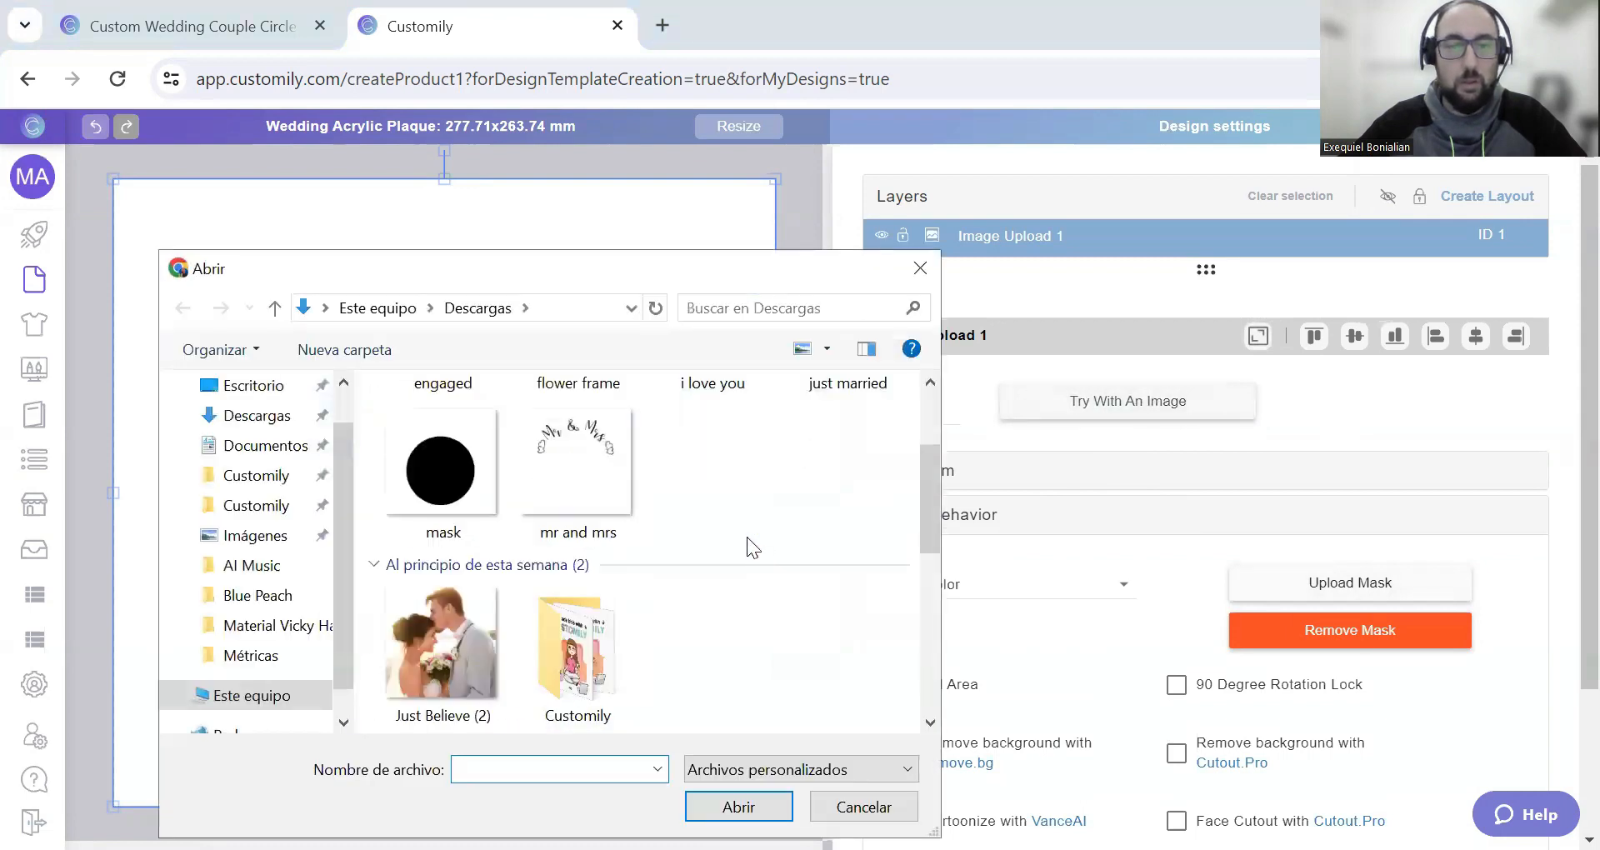
left_click(465, 632)
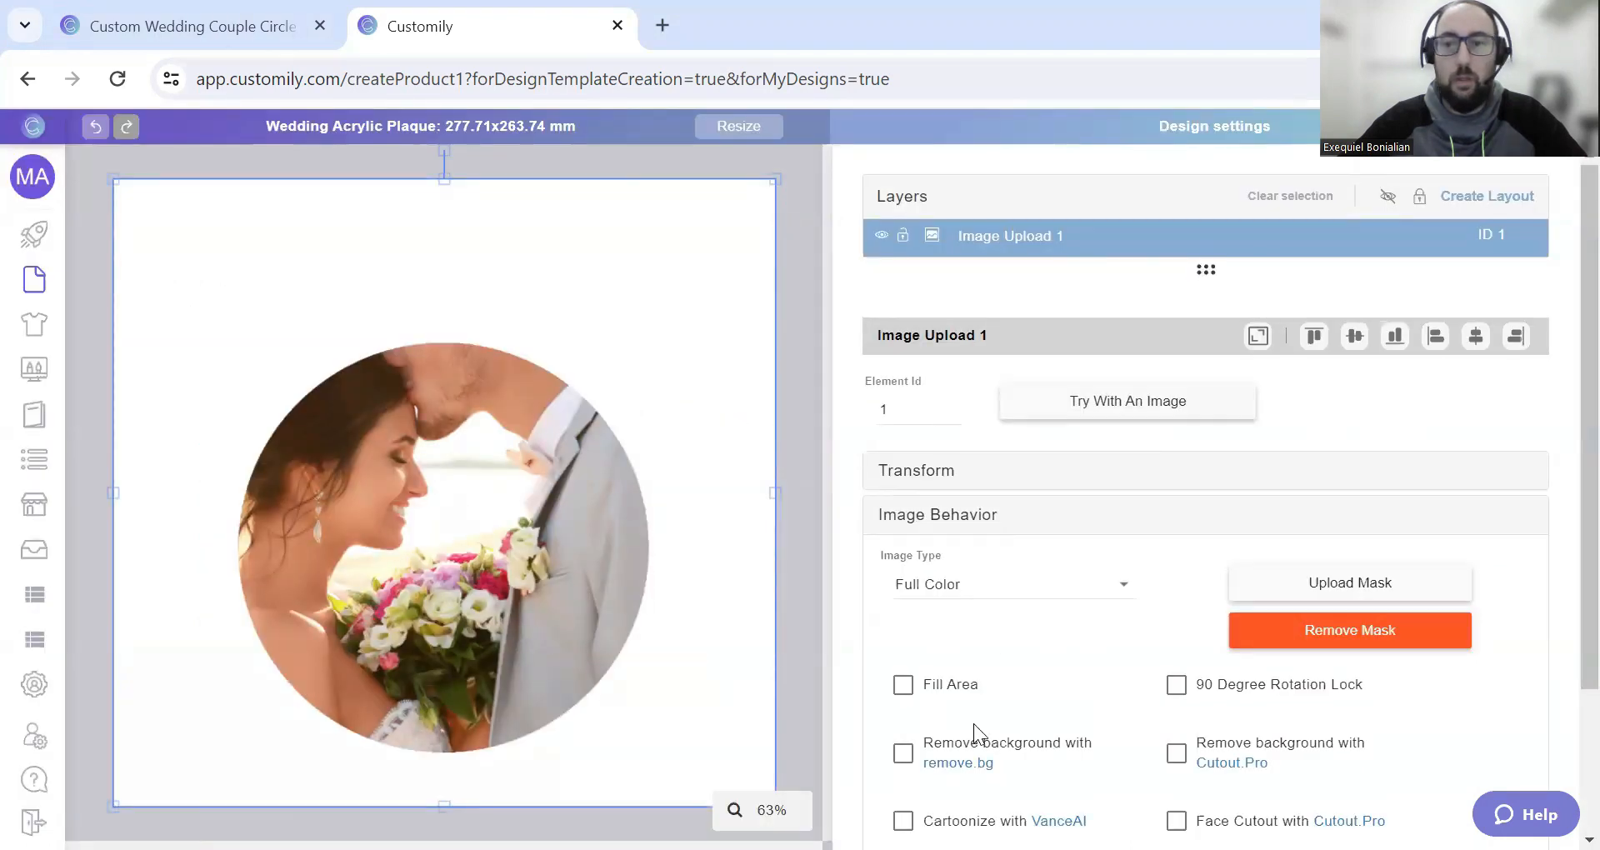
left_click(914, 203)
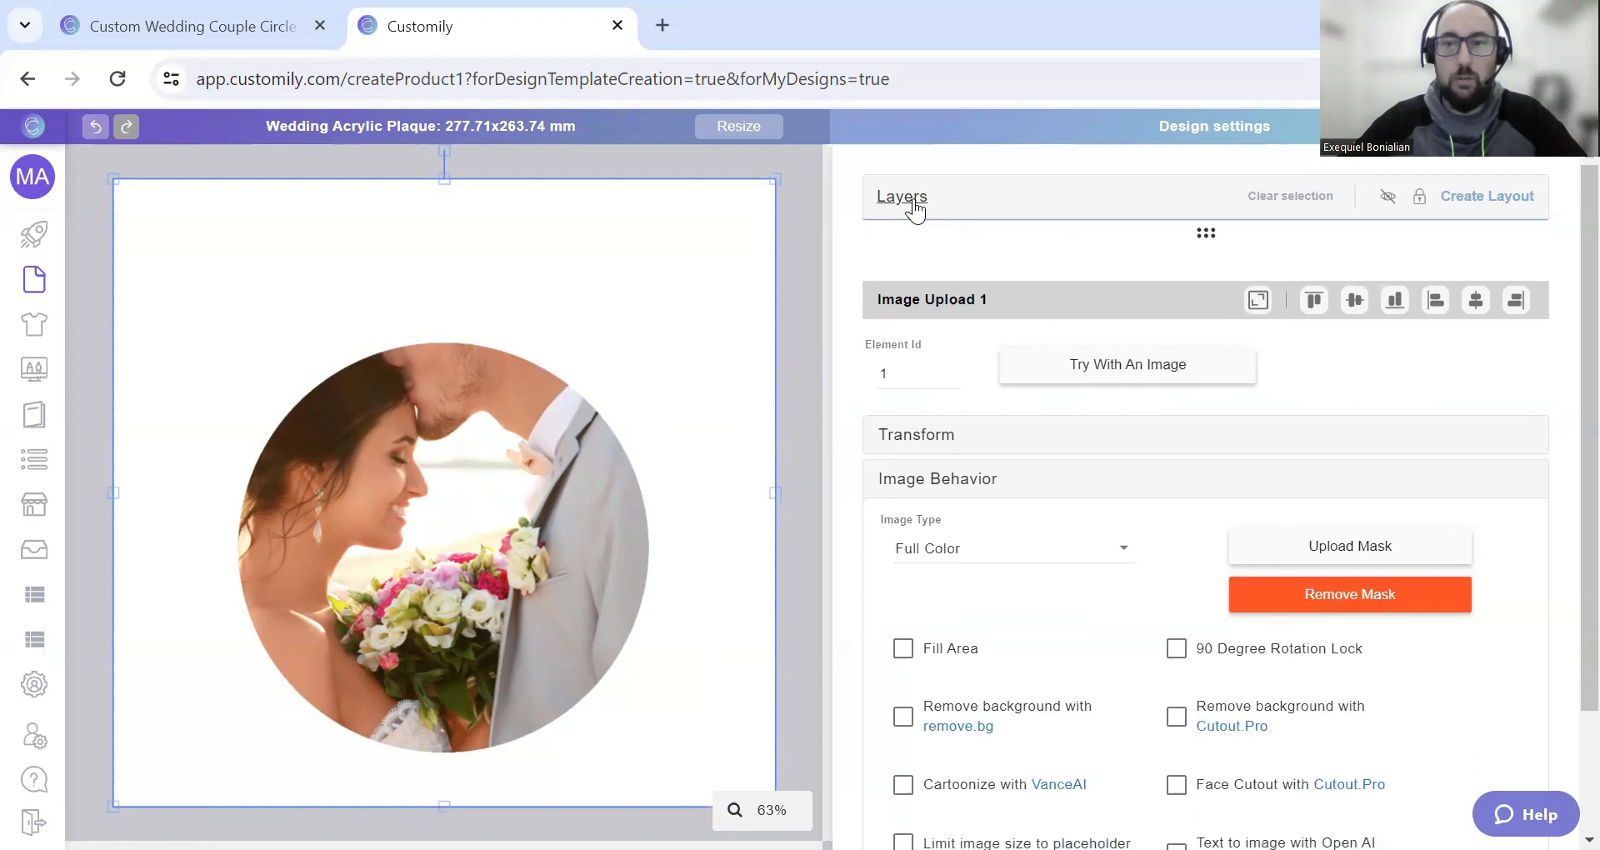
scroll(1141, 680, "down", 2)
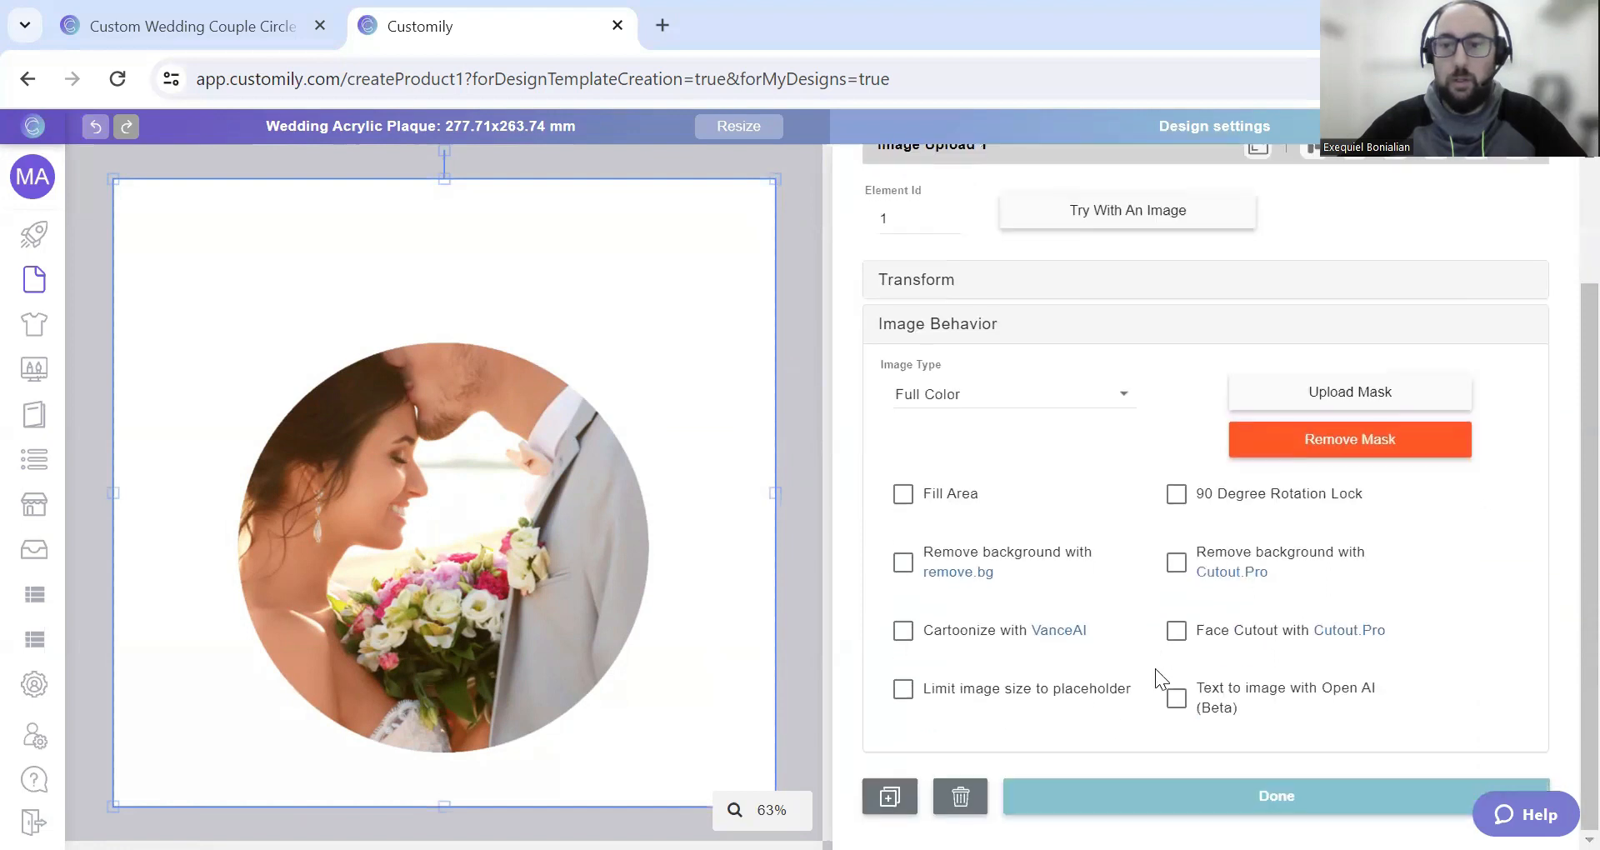
left_click(1169, 796)
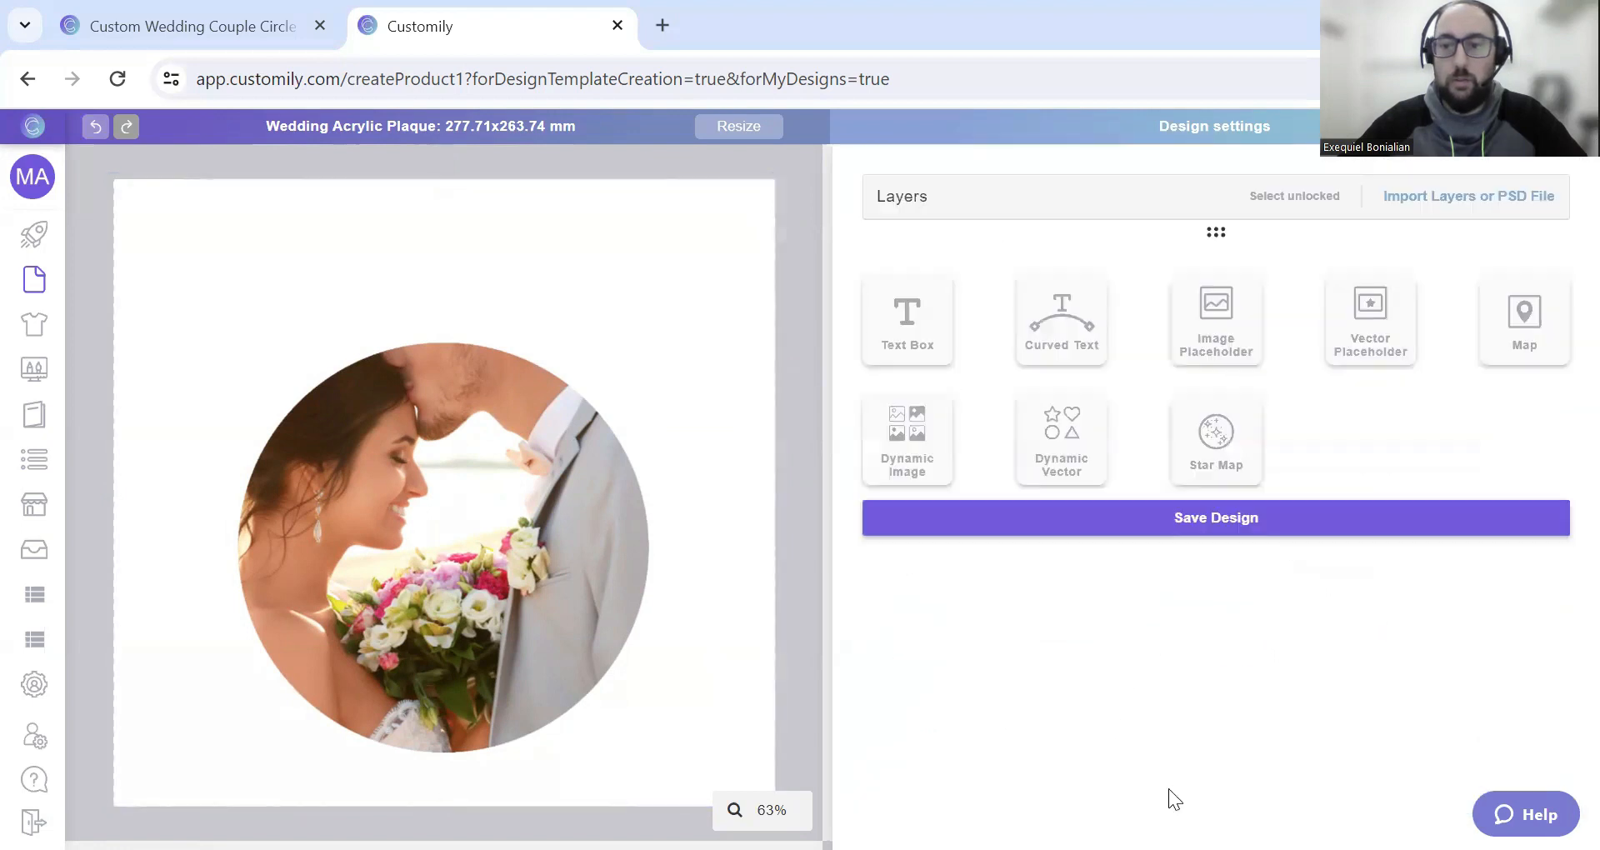
- Add a dynamic image using the "flower frame" file and fit it to the canvas
left_click(914, 455)
left_click(1181, 369)
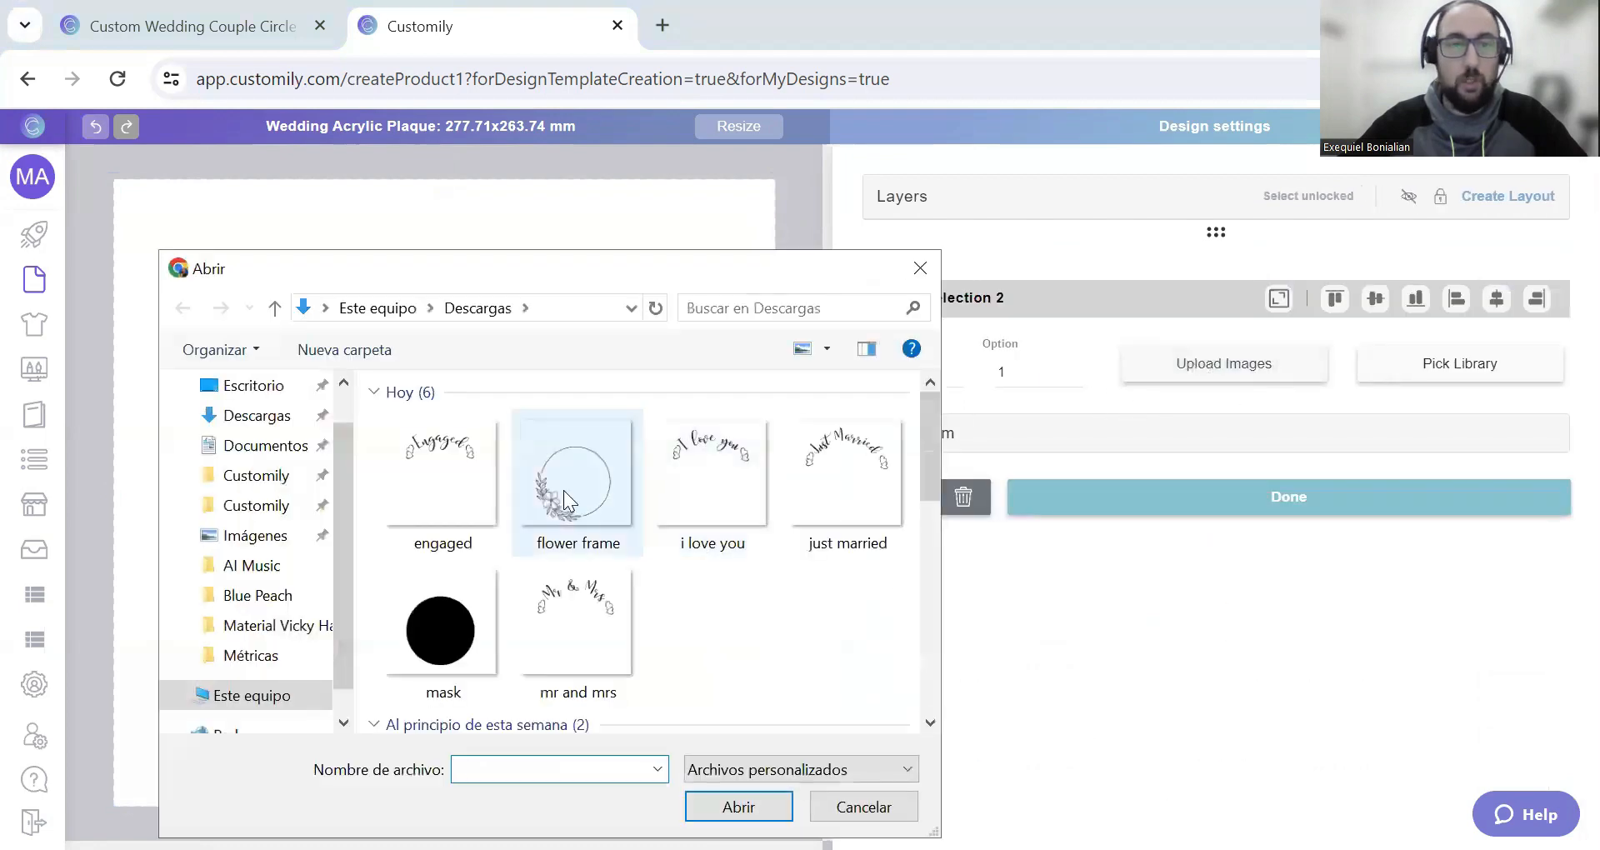
left_click(563, 490)
key("Return")
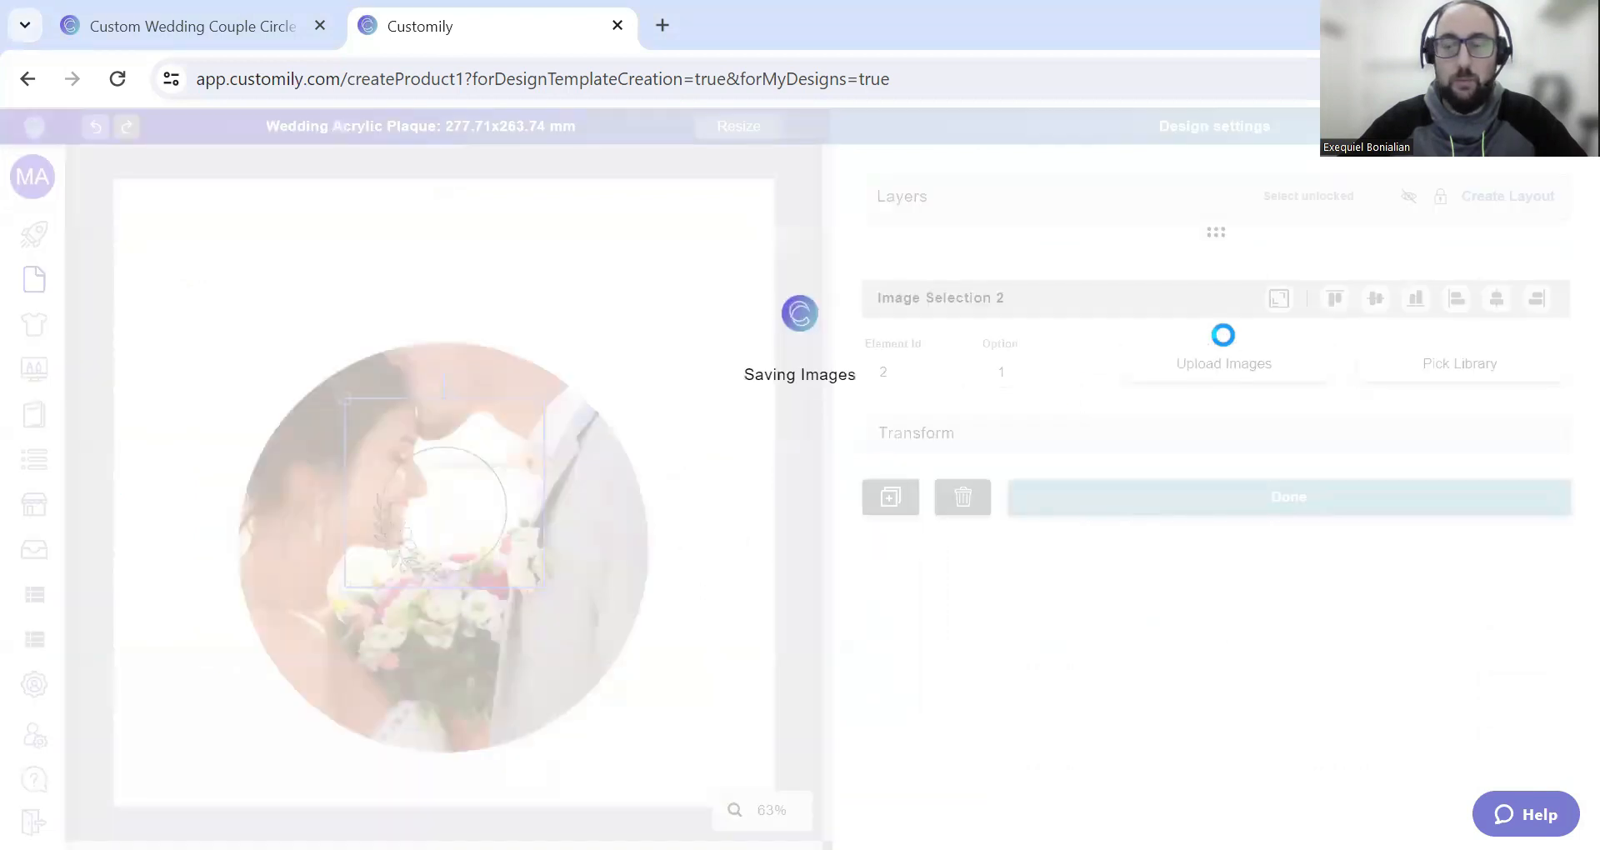
left_click(1279, 300)
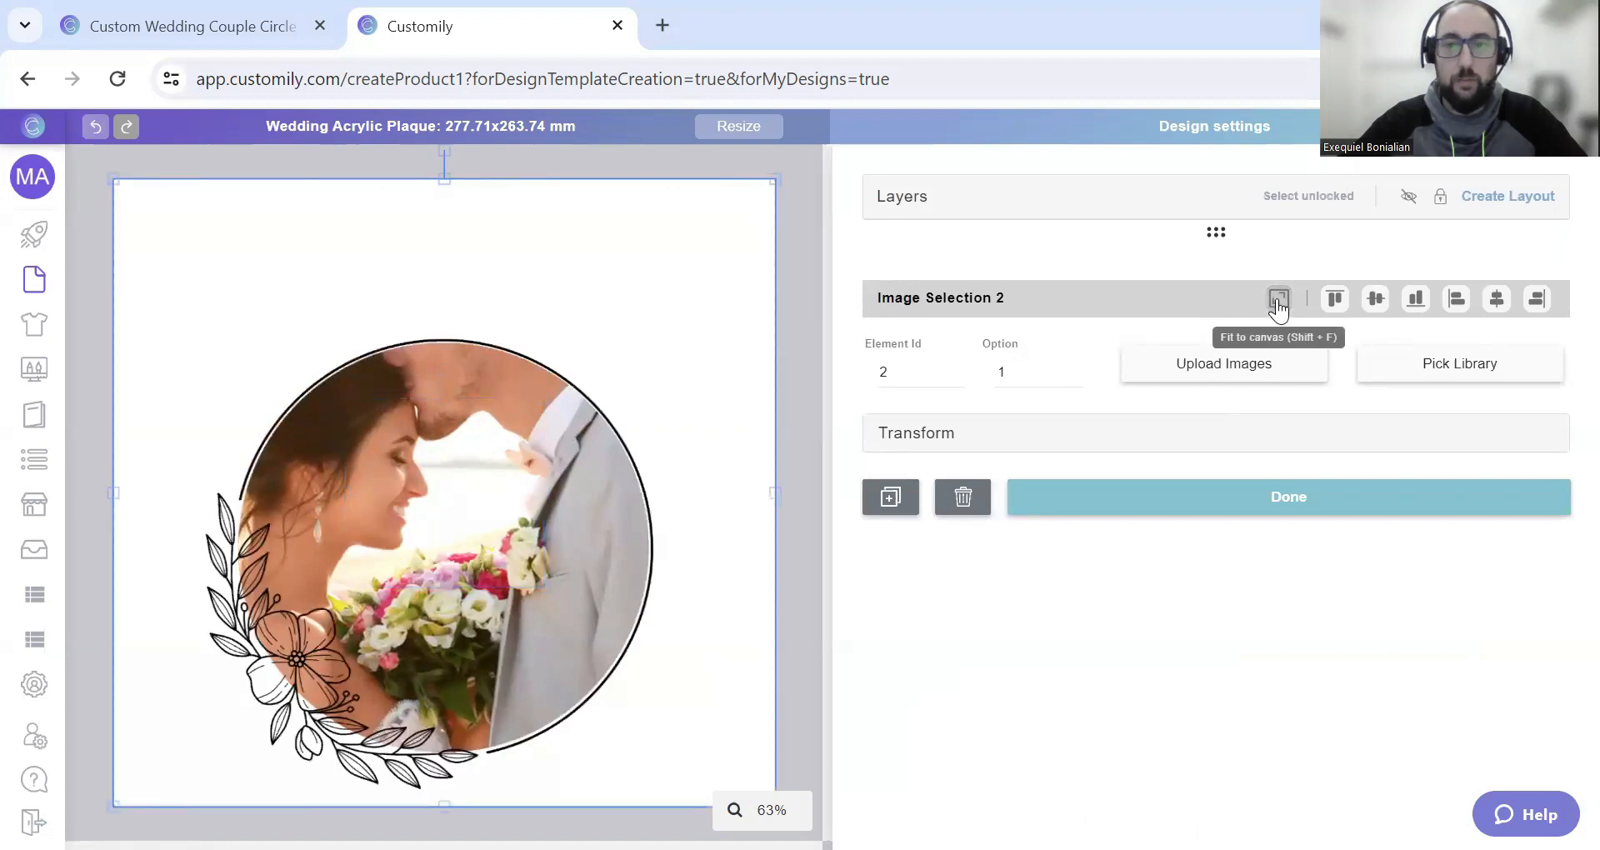
- Show the design's layers and rename the image upload layer to "Upload your image"
left_click(912, 199)
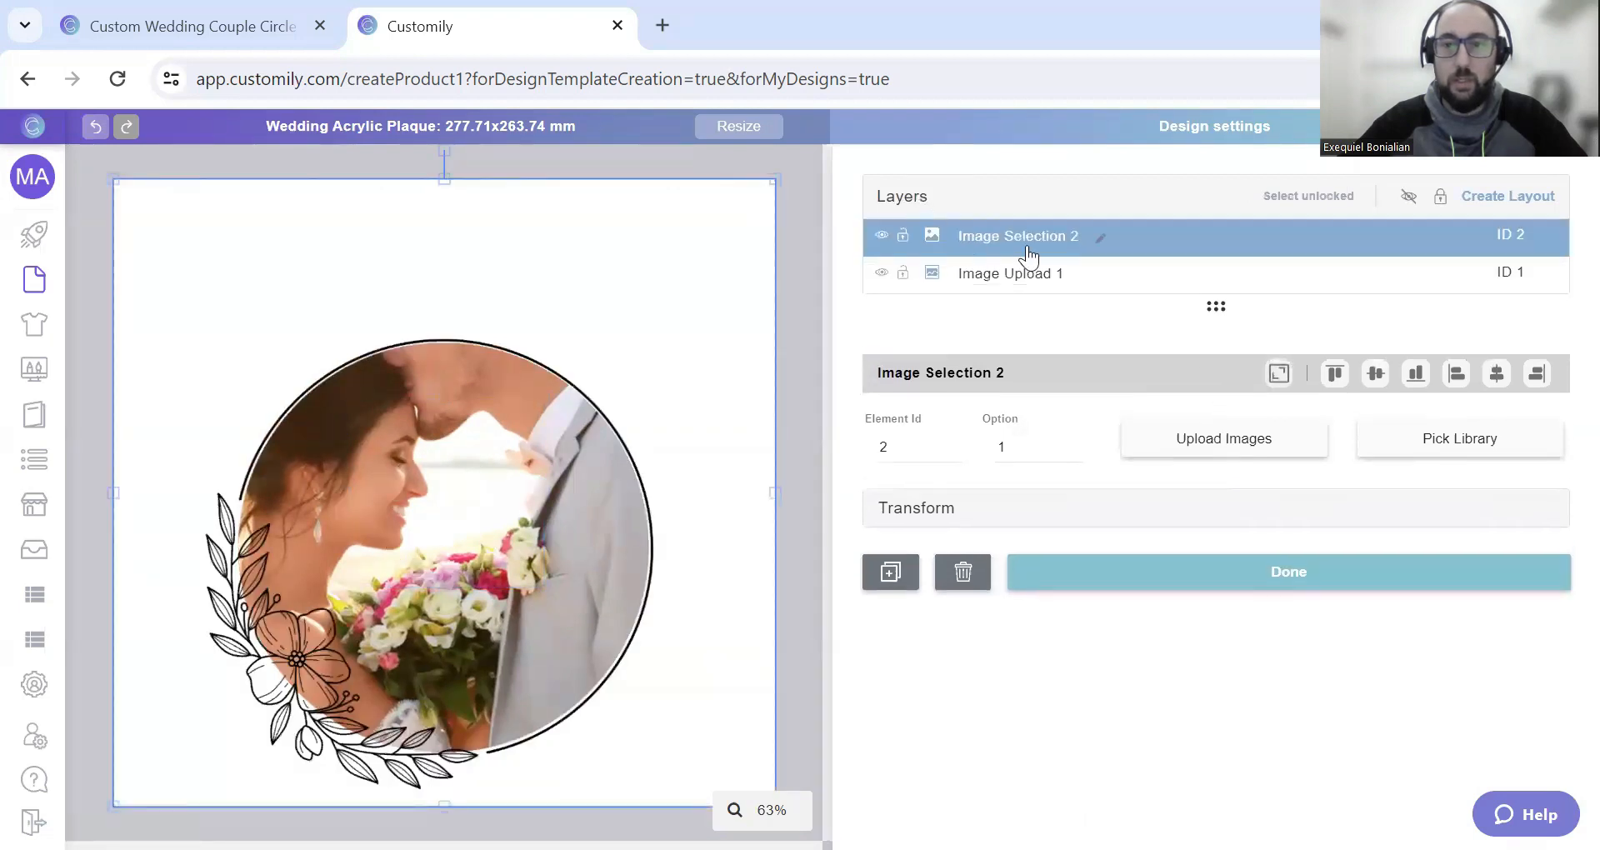
double_click(1010, 275)
triple_click(1010, 275)
type("U")
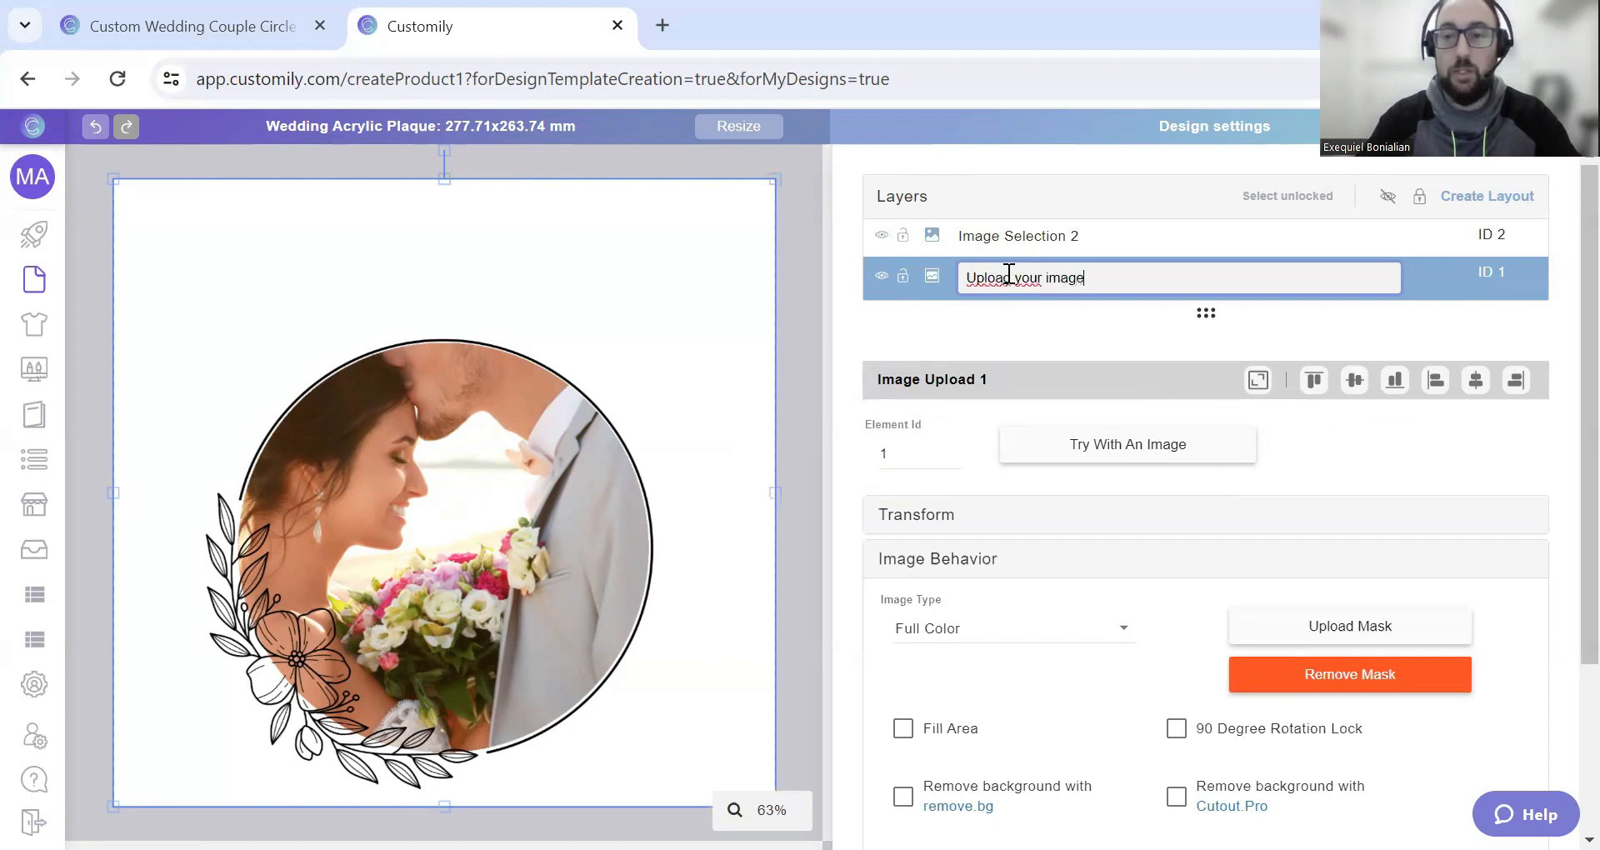
key("Return")
- Rename the floral frame's image selection layer to "Frame" and finish editing it
left_click(997, 241)
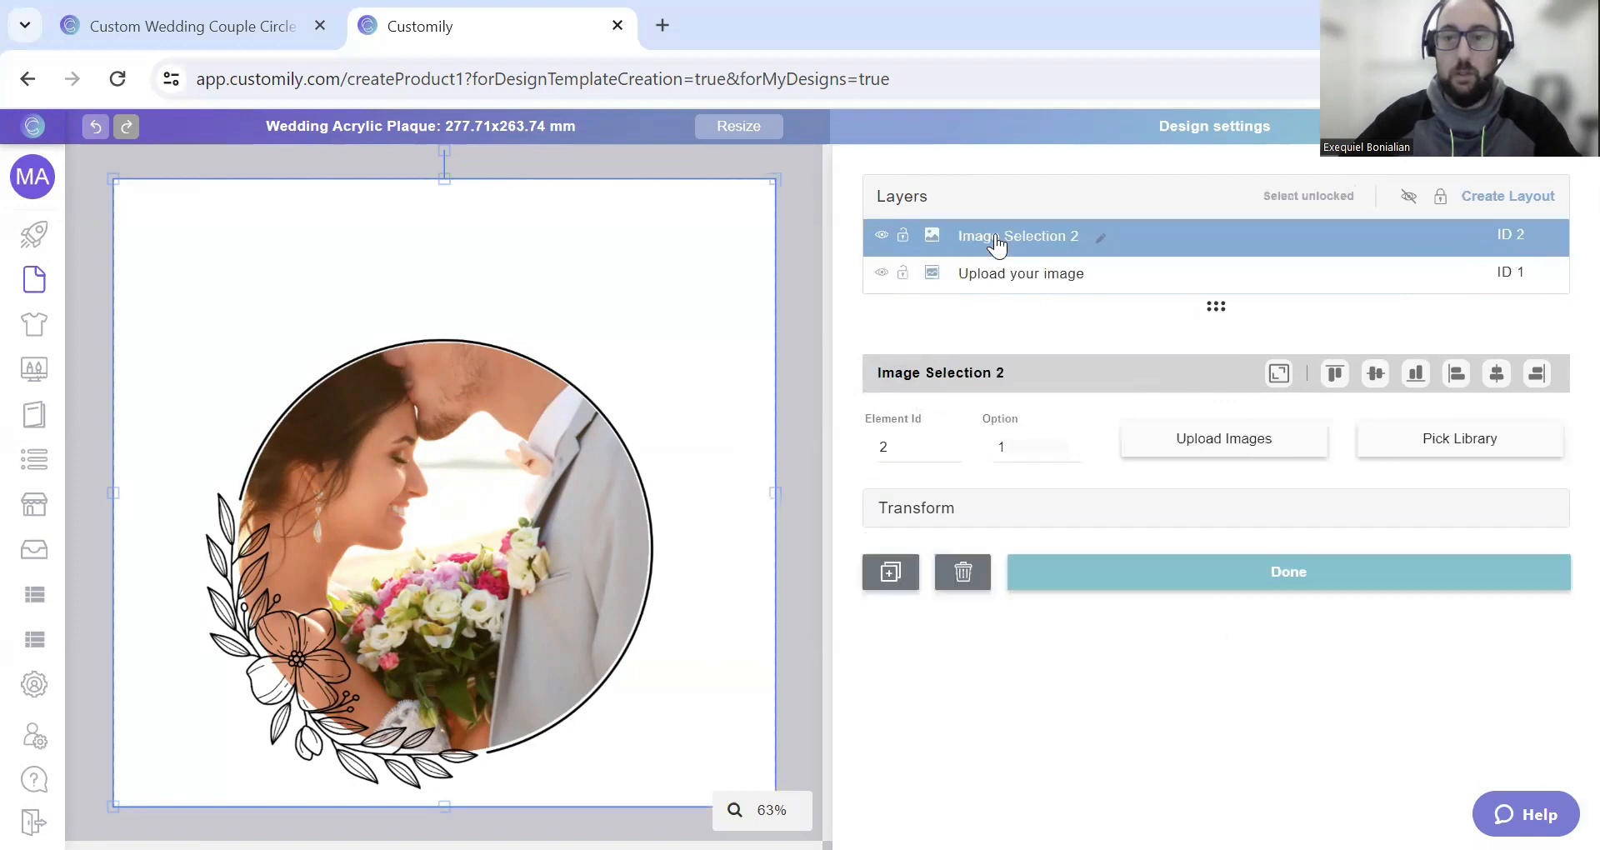
double_click(997, 239)
type("Frame")
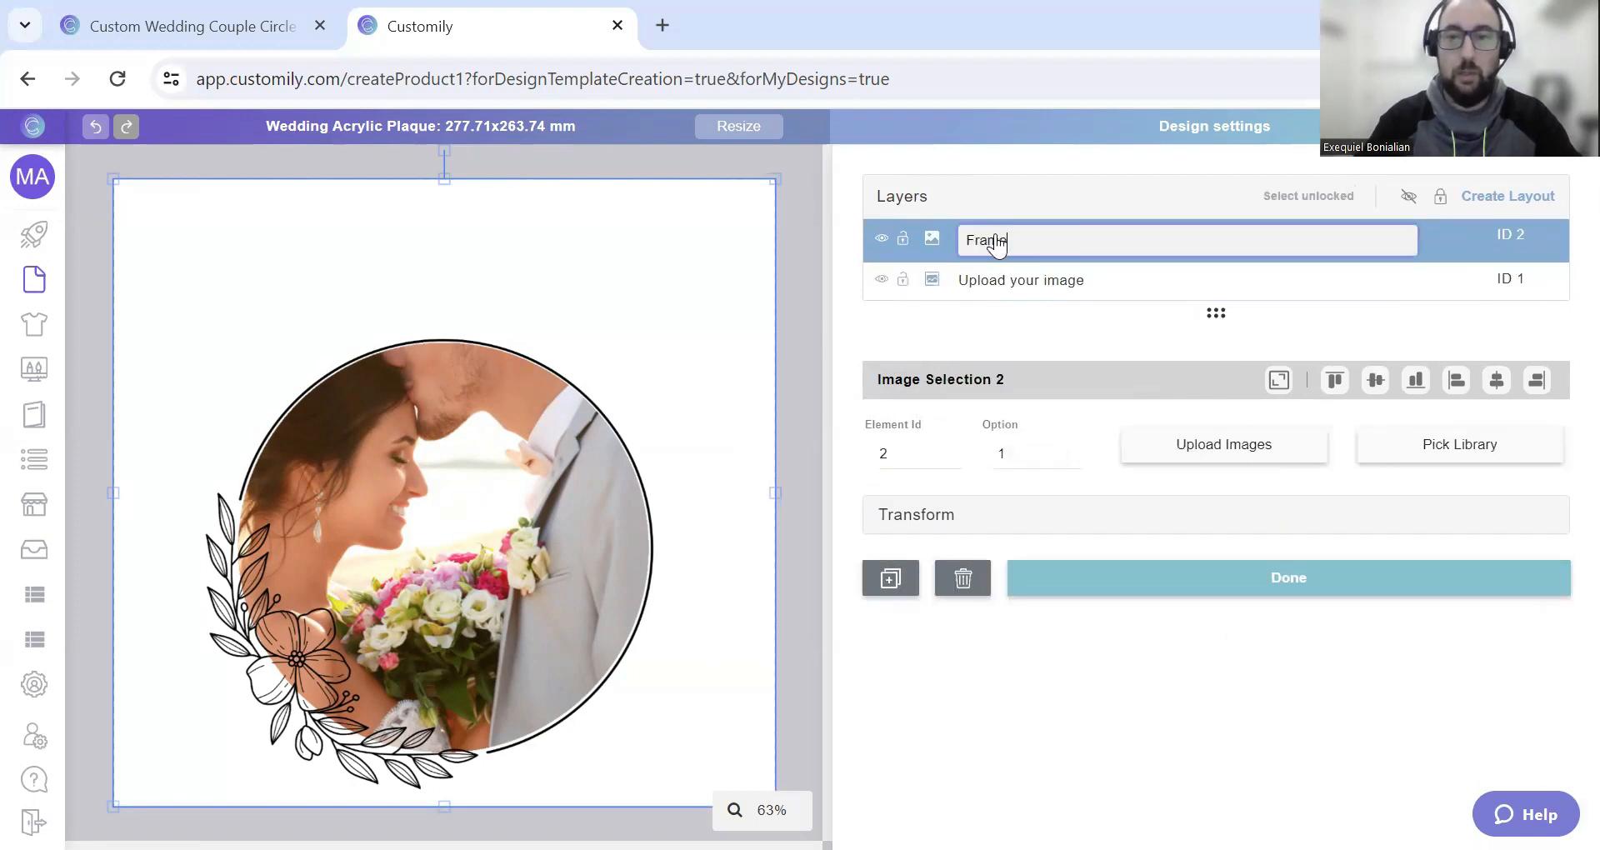
key("Return")
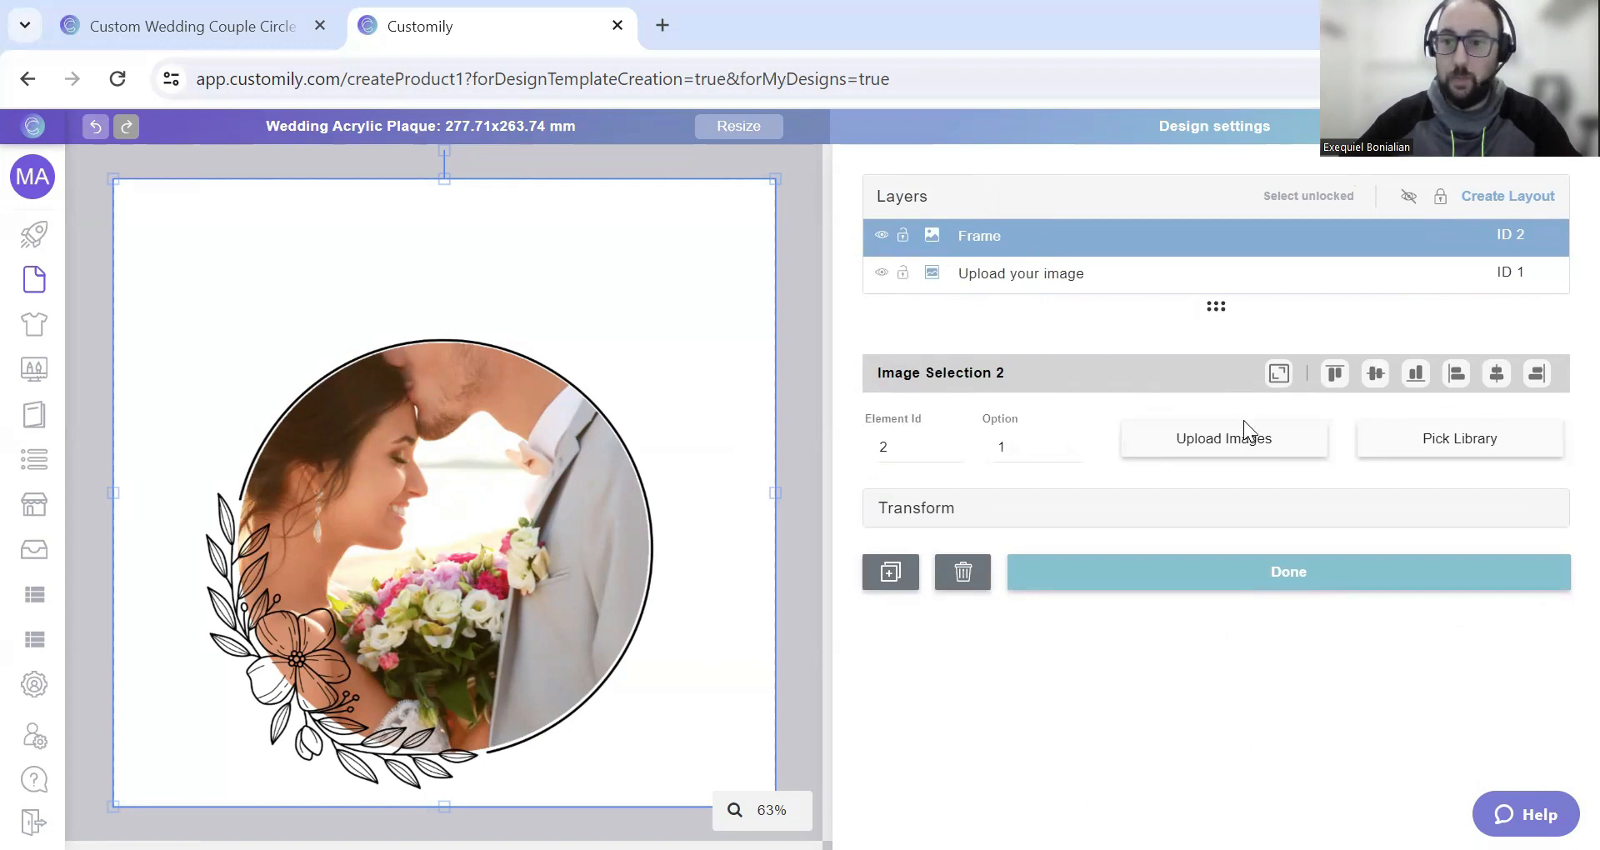
left_click(1102, 582)
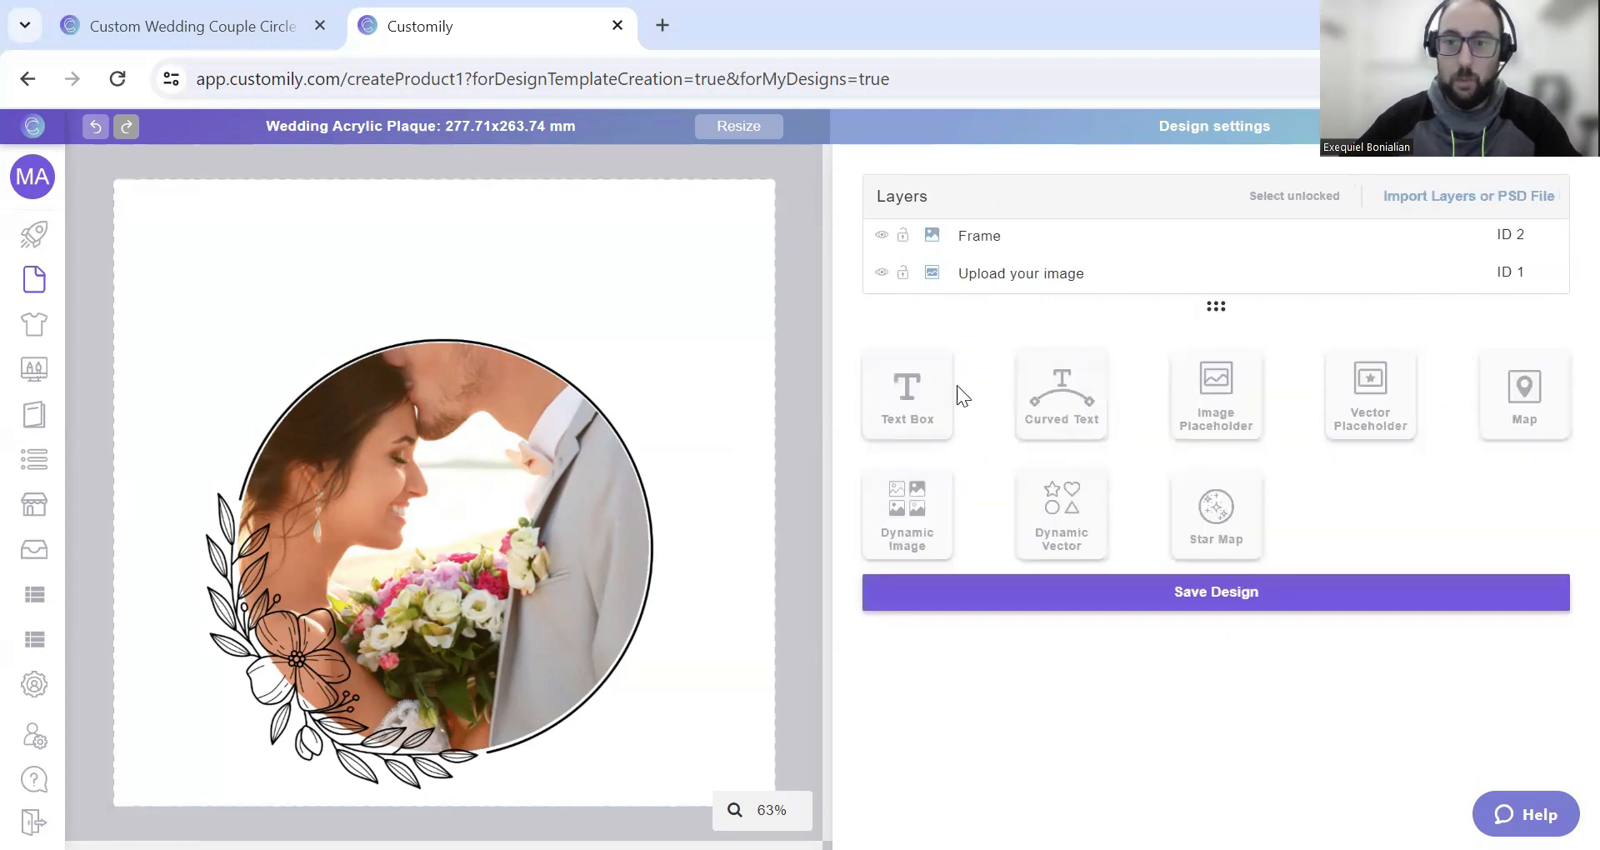
- Add a curved text element containing the couple's first names joined by "&"
left_click(1064, 409)
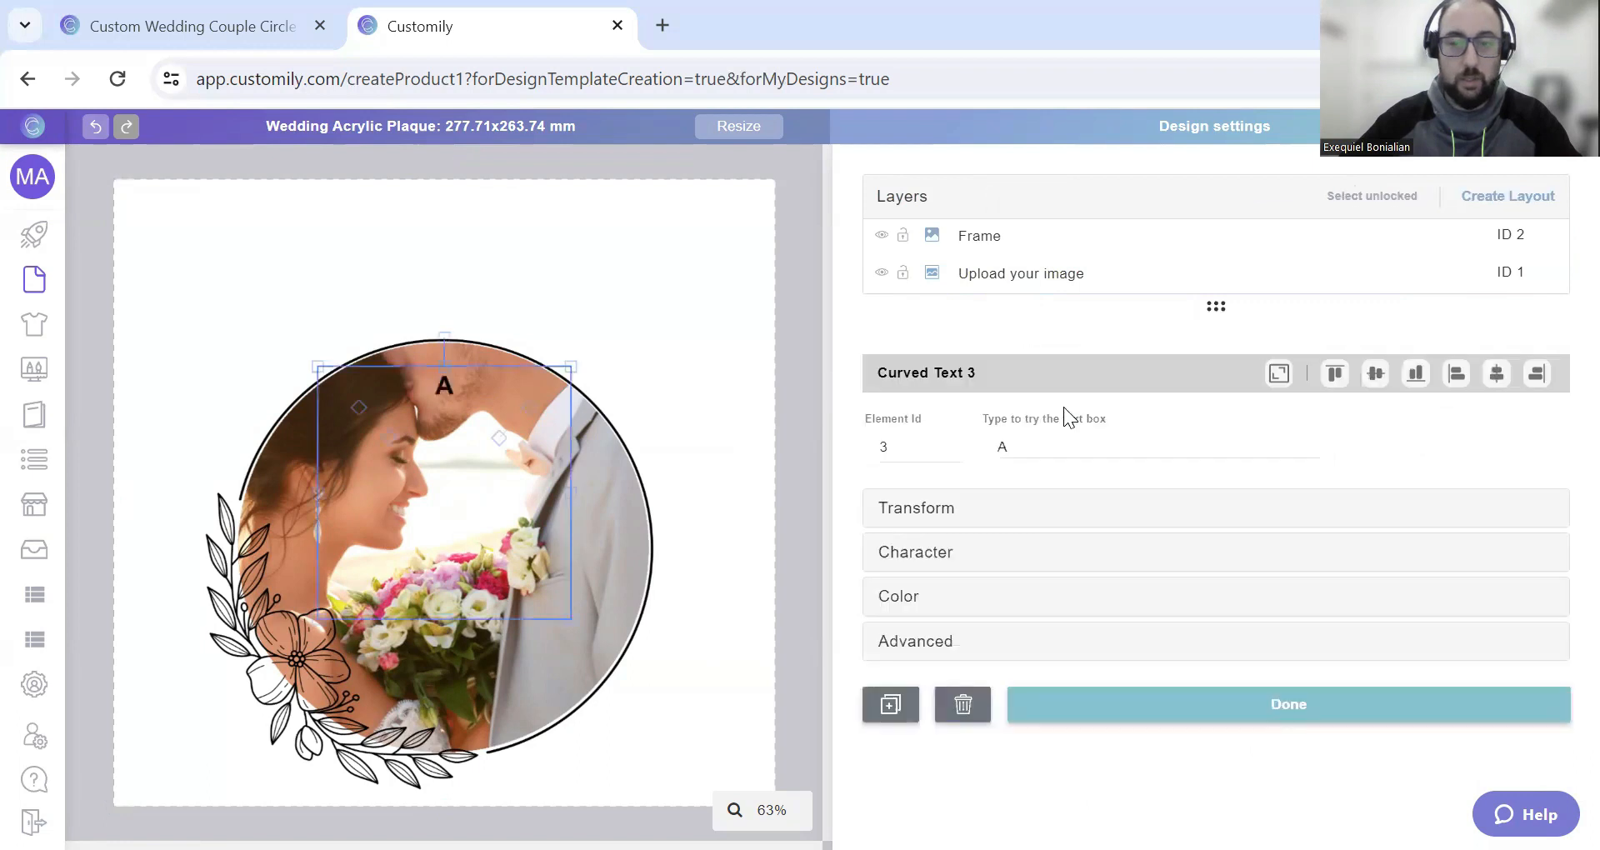
left_click(1049, 488)
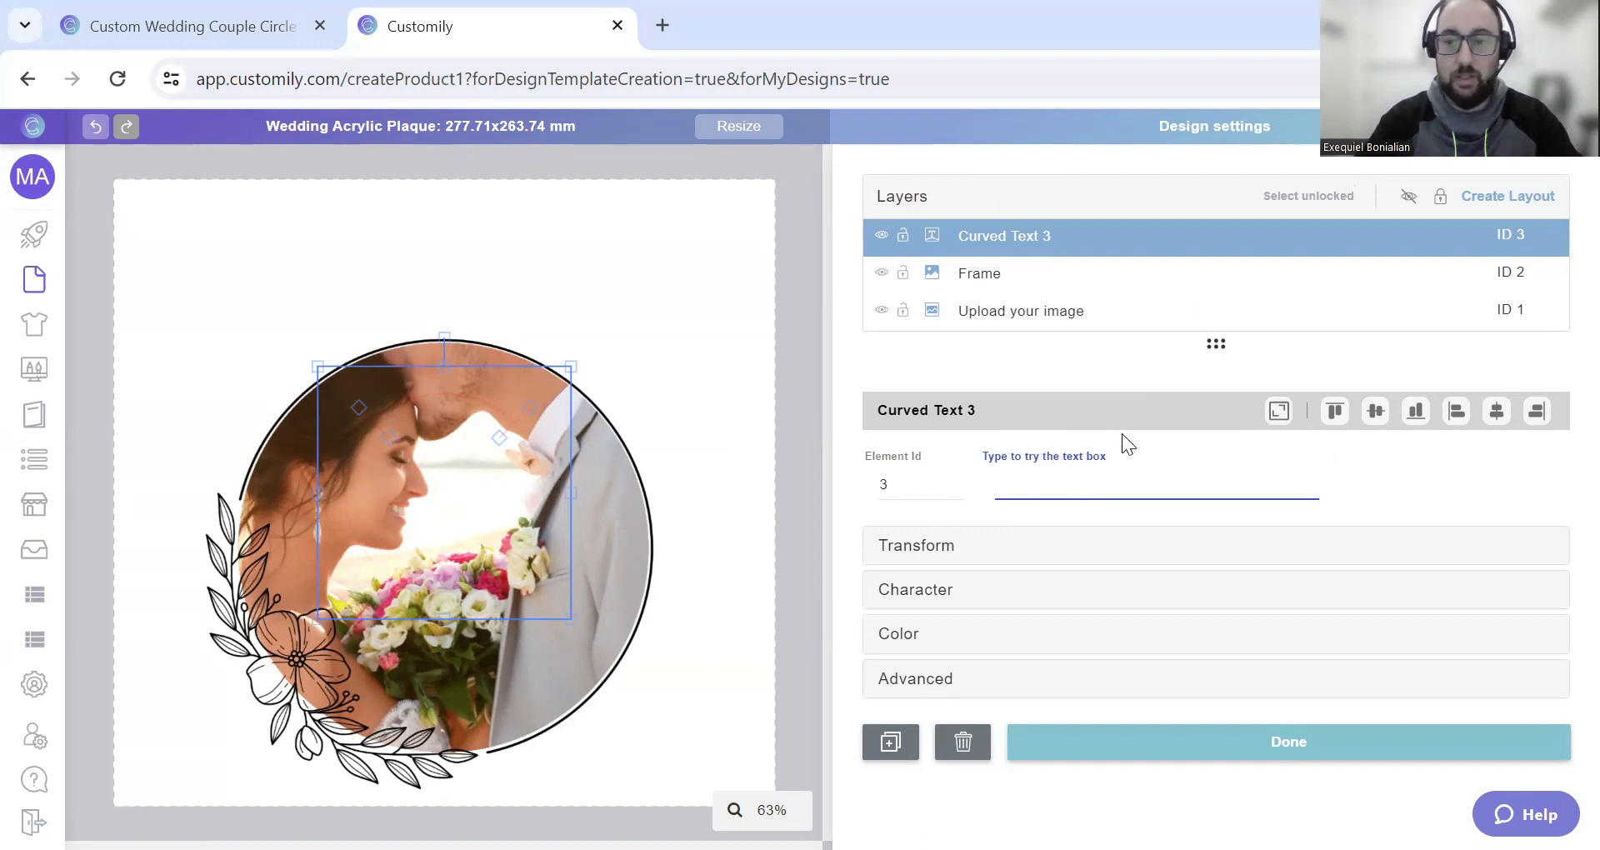
type("S")
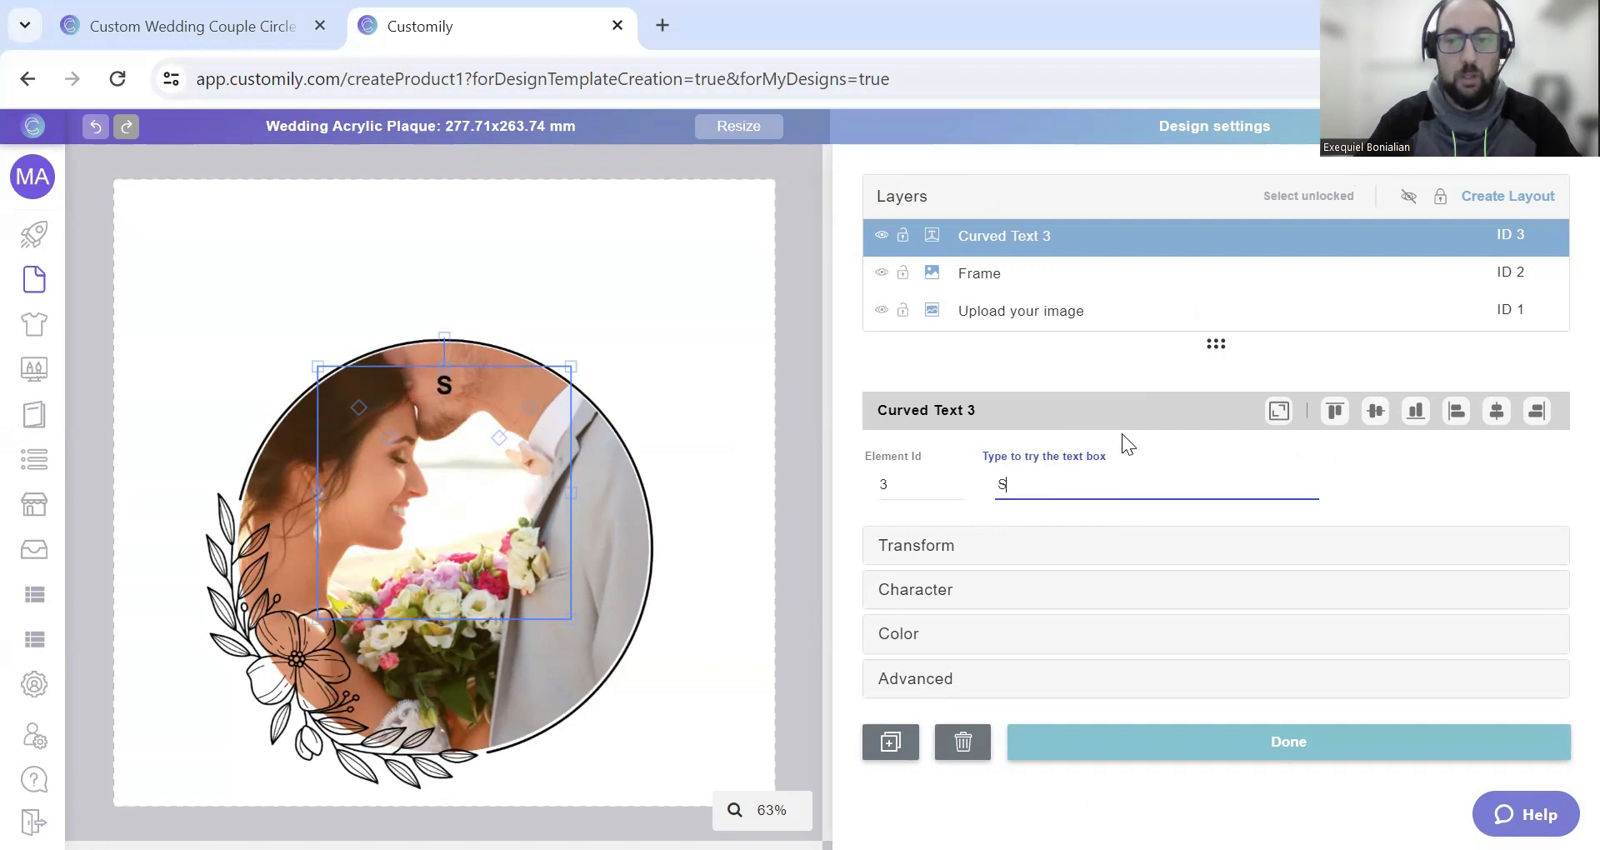
type("ean & Megan")
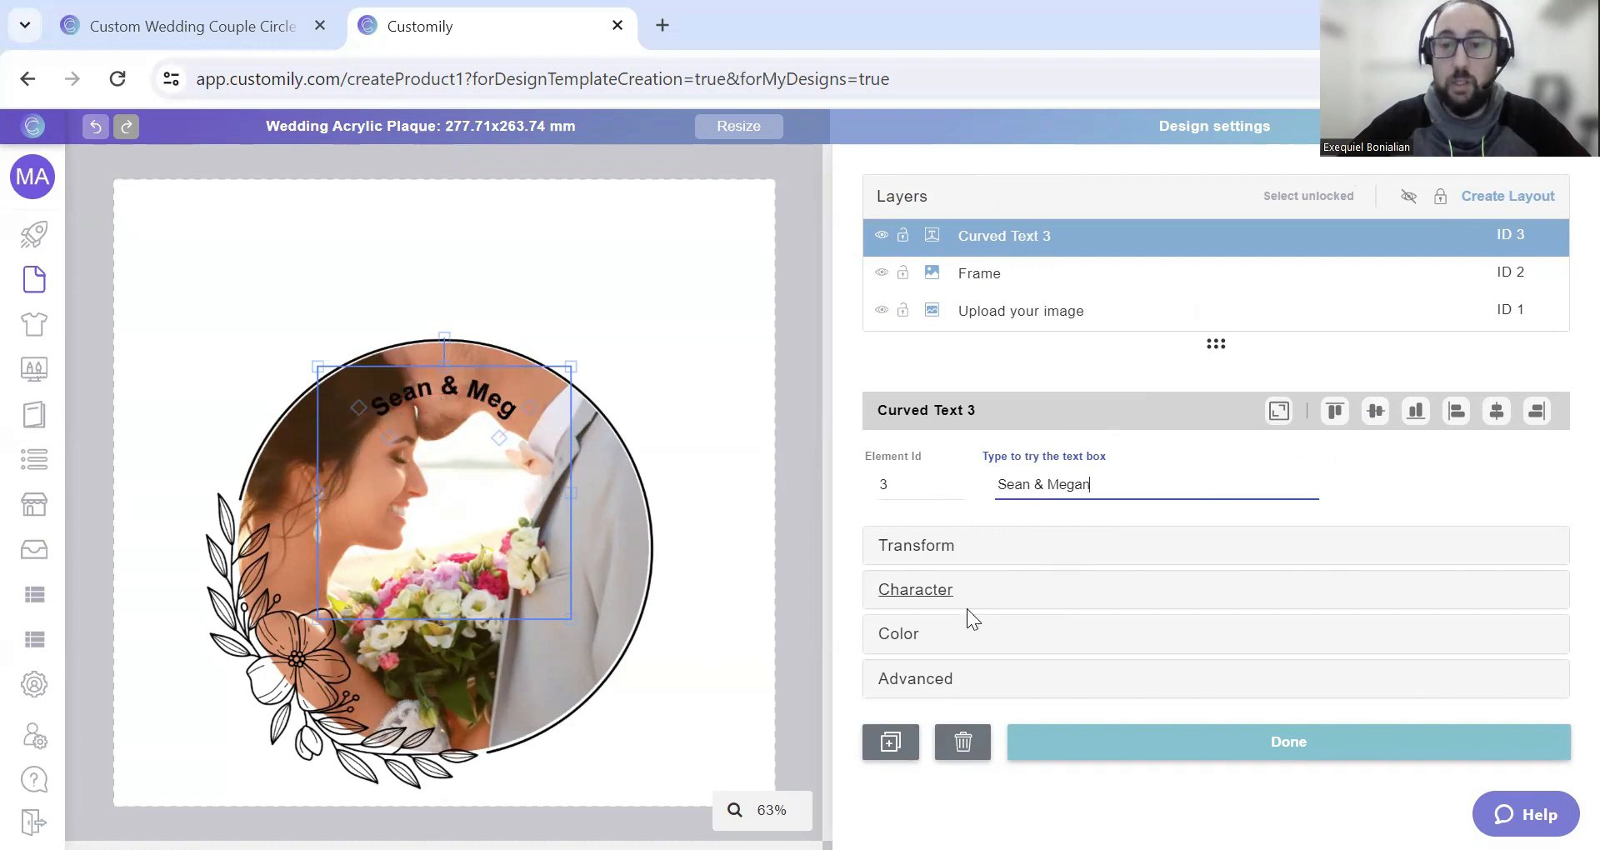
- Set the curved text's font to Asyiela (Regular) for option 1
left_click(918, 595)
scroll(1083, 575, "down", 1)
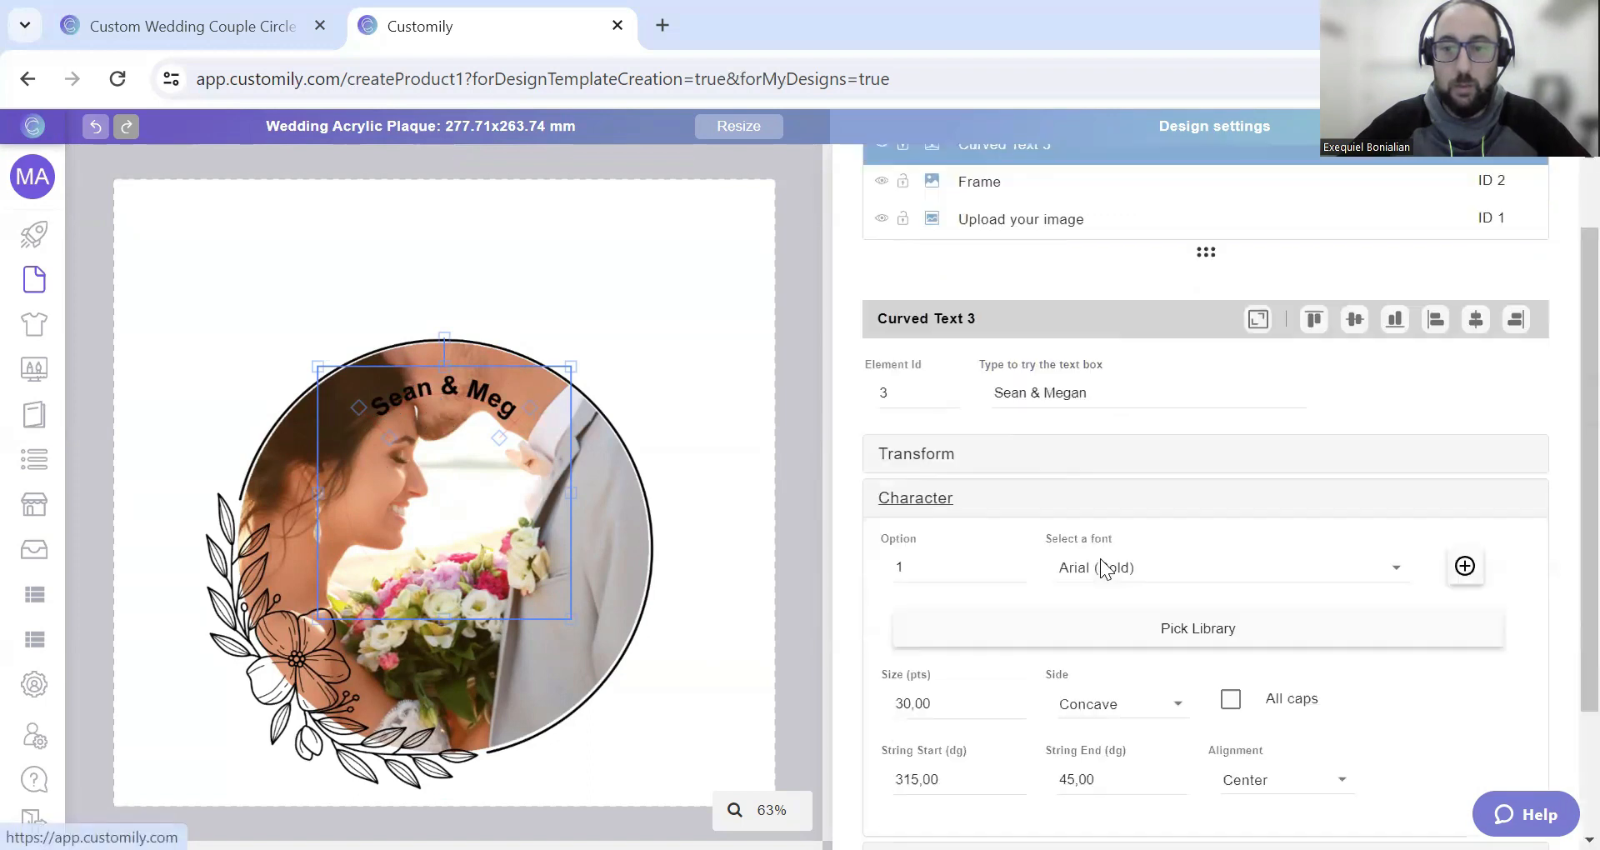
left_click(1281, 554)
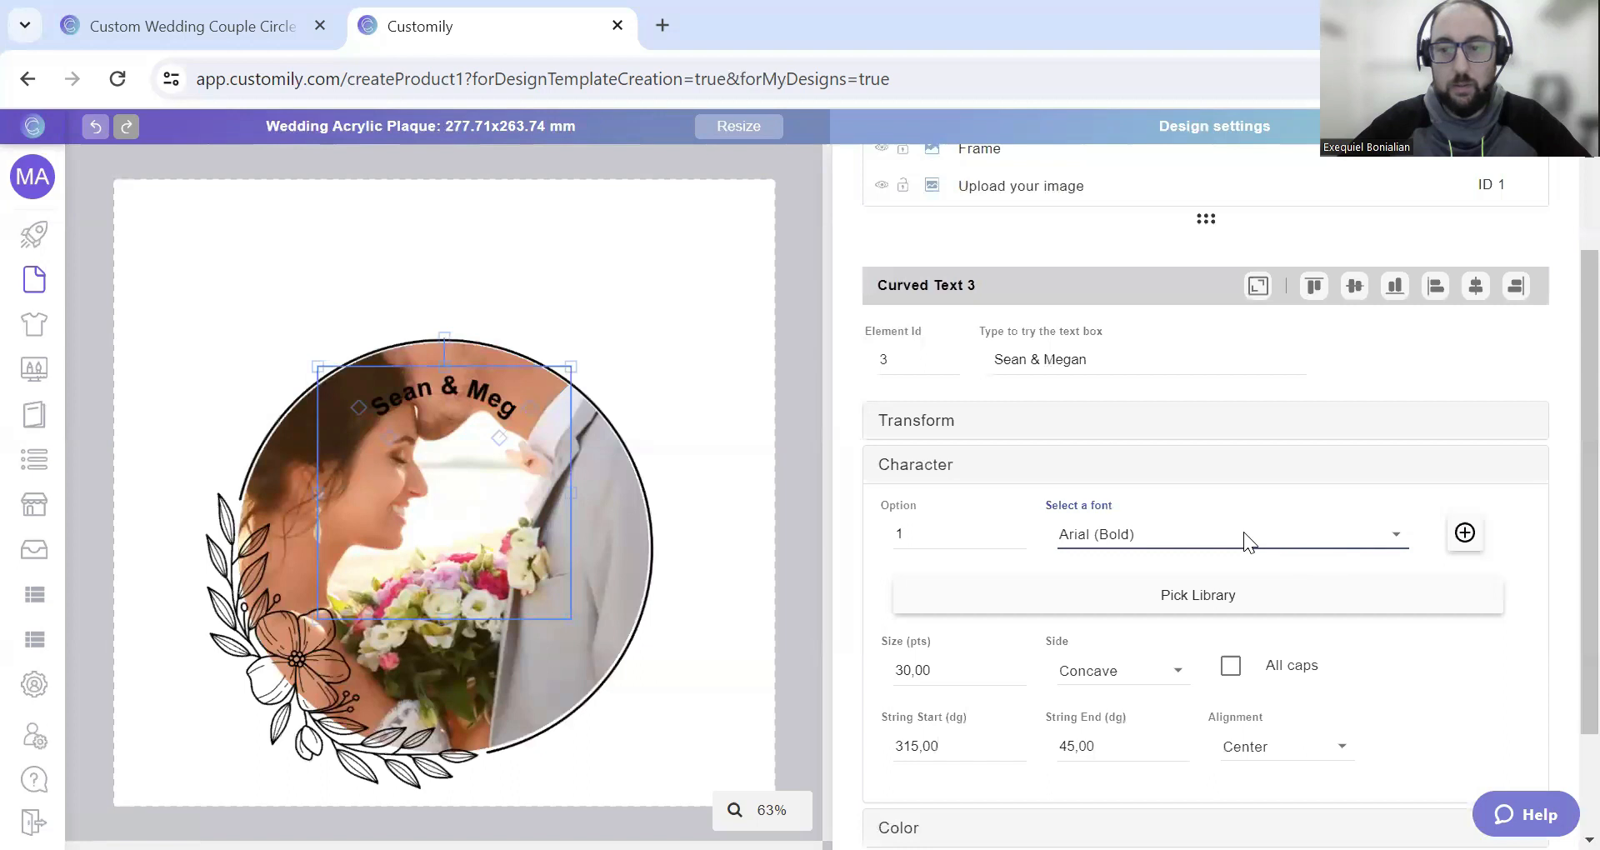
left_click(1347, 533)
scroll(1284, 543, "down", 6)
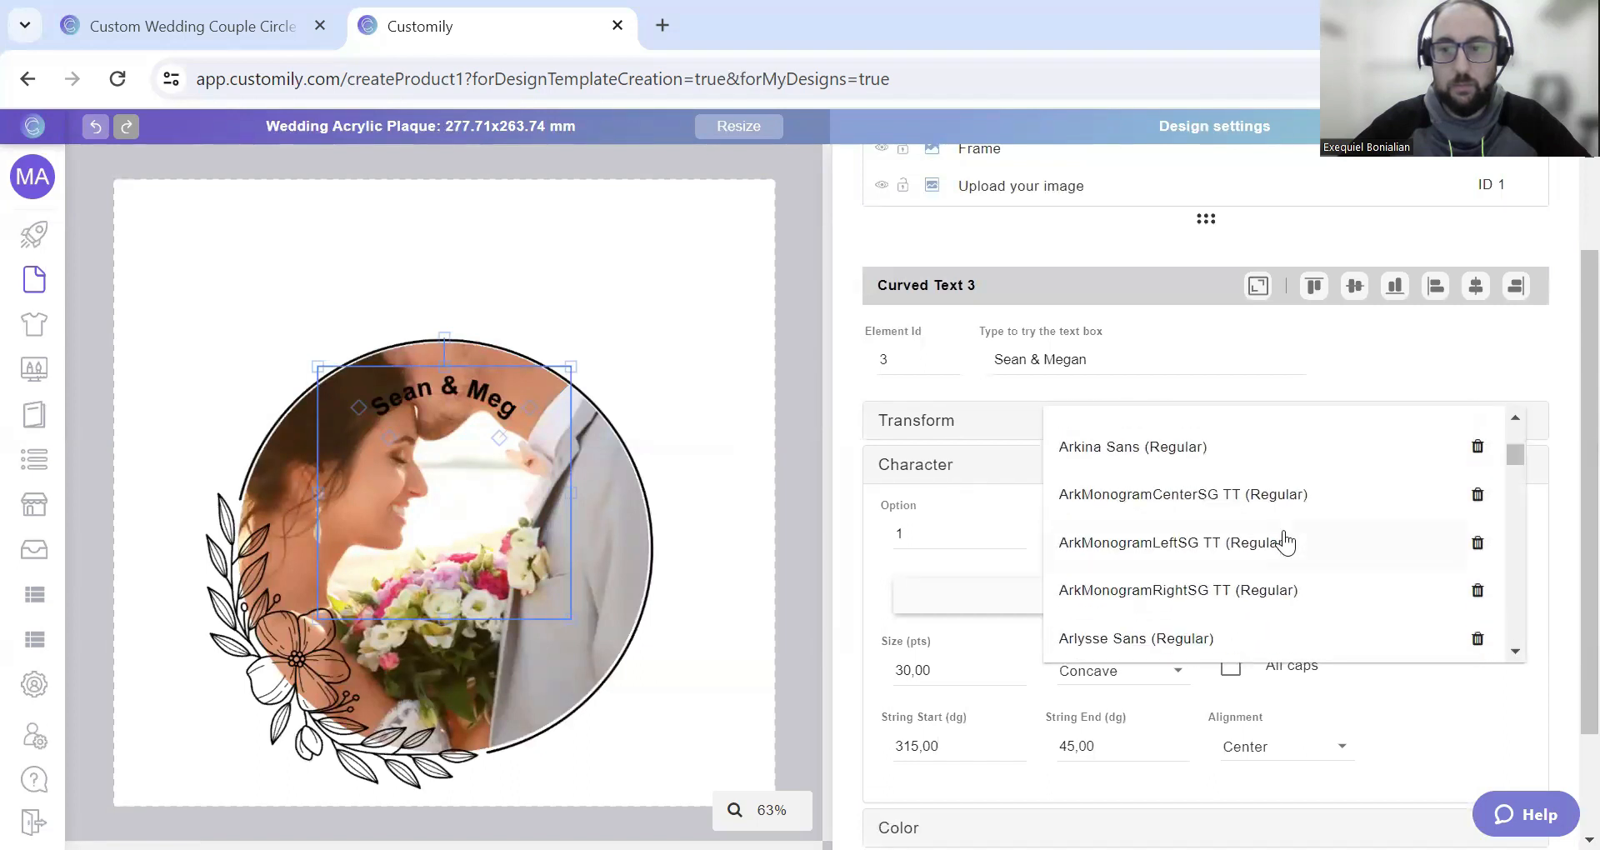
scroll(1281, 540, "down", 4)
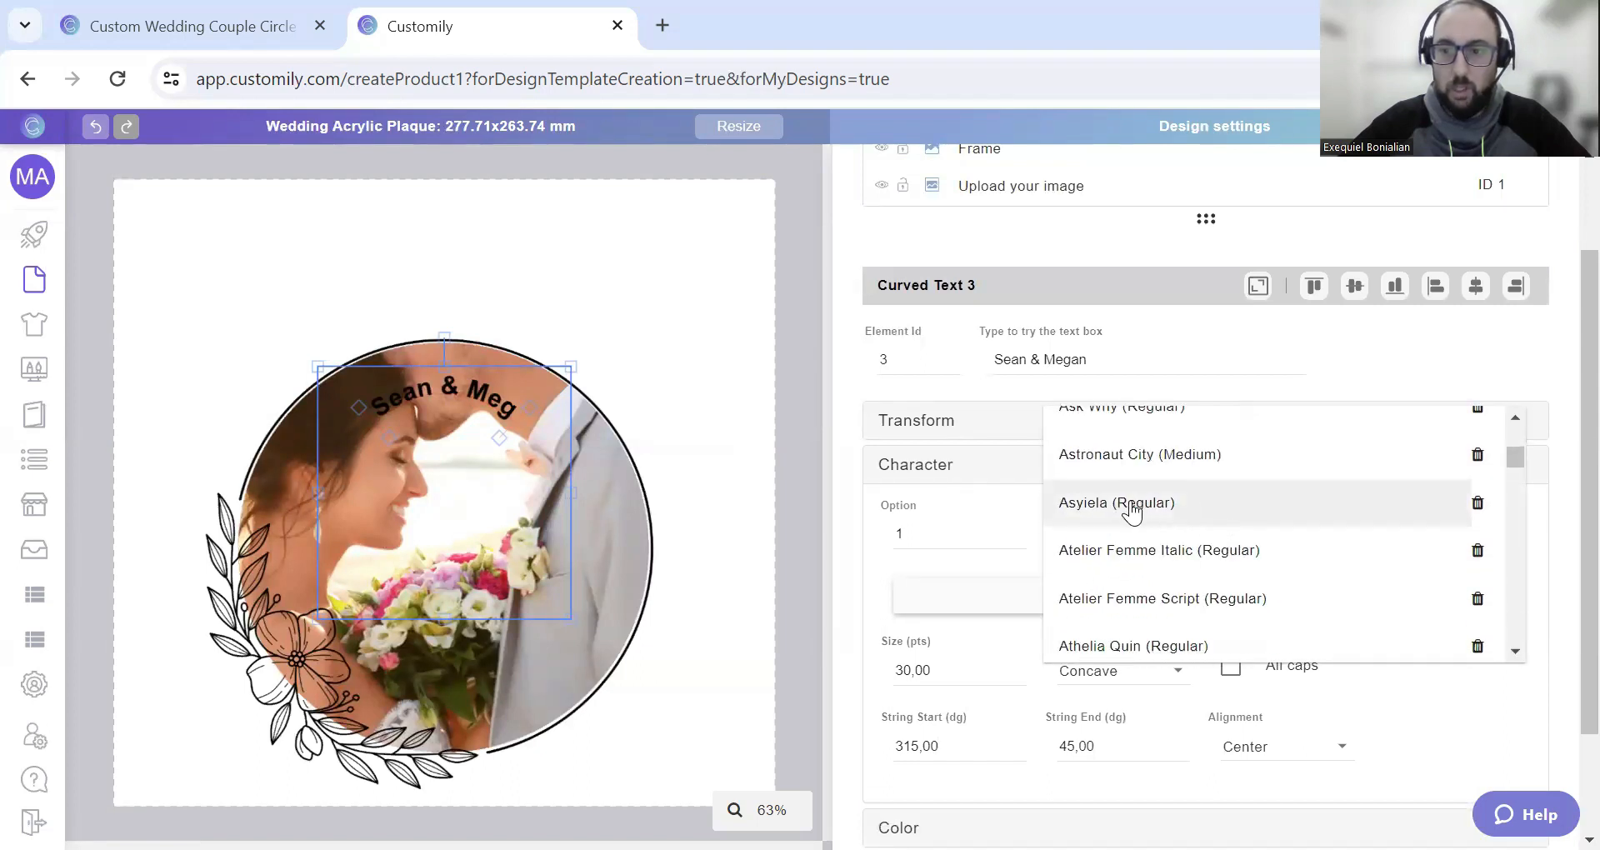
left_click(1128, 505)
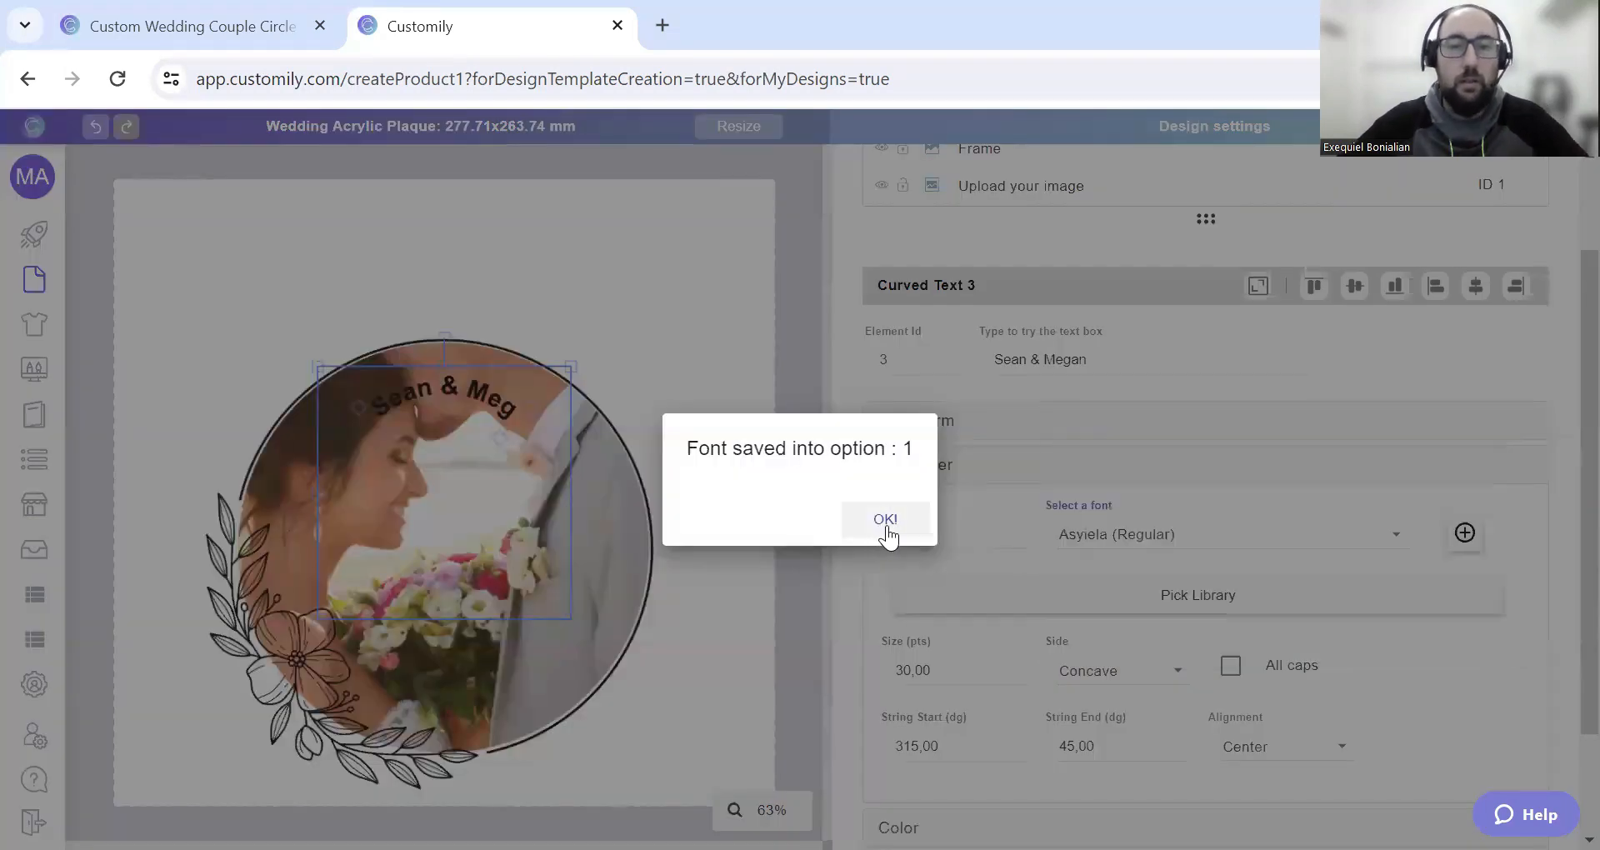
left_click(887, 532)
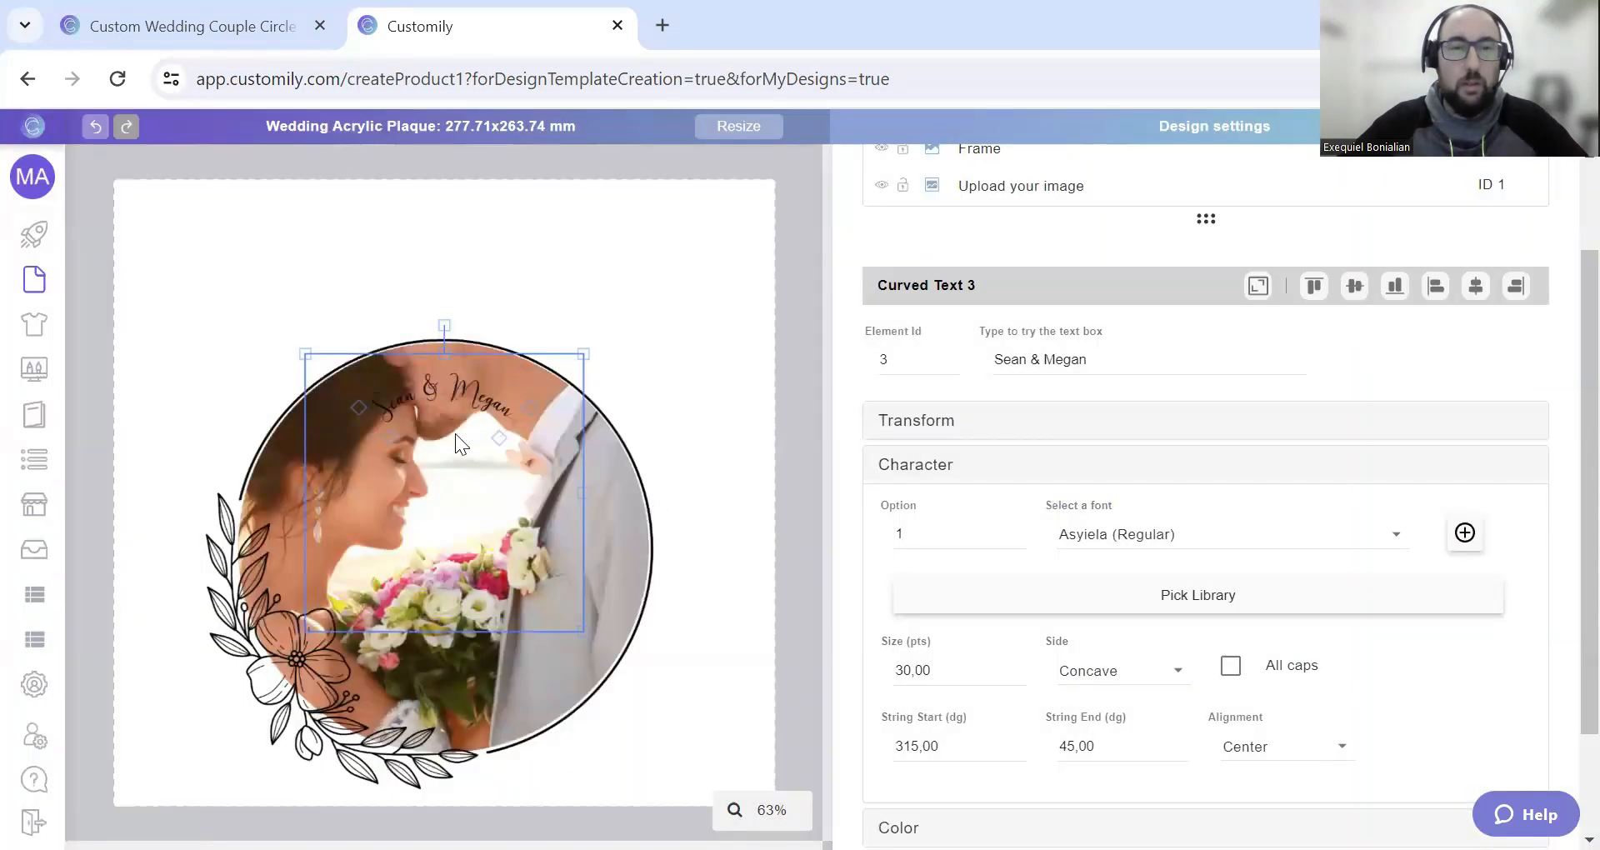
- Move the curved names text toward the upper right of the photo circle and set its side to Convex
left_click_drag(442, 386, 694, 292)
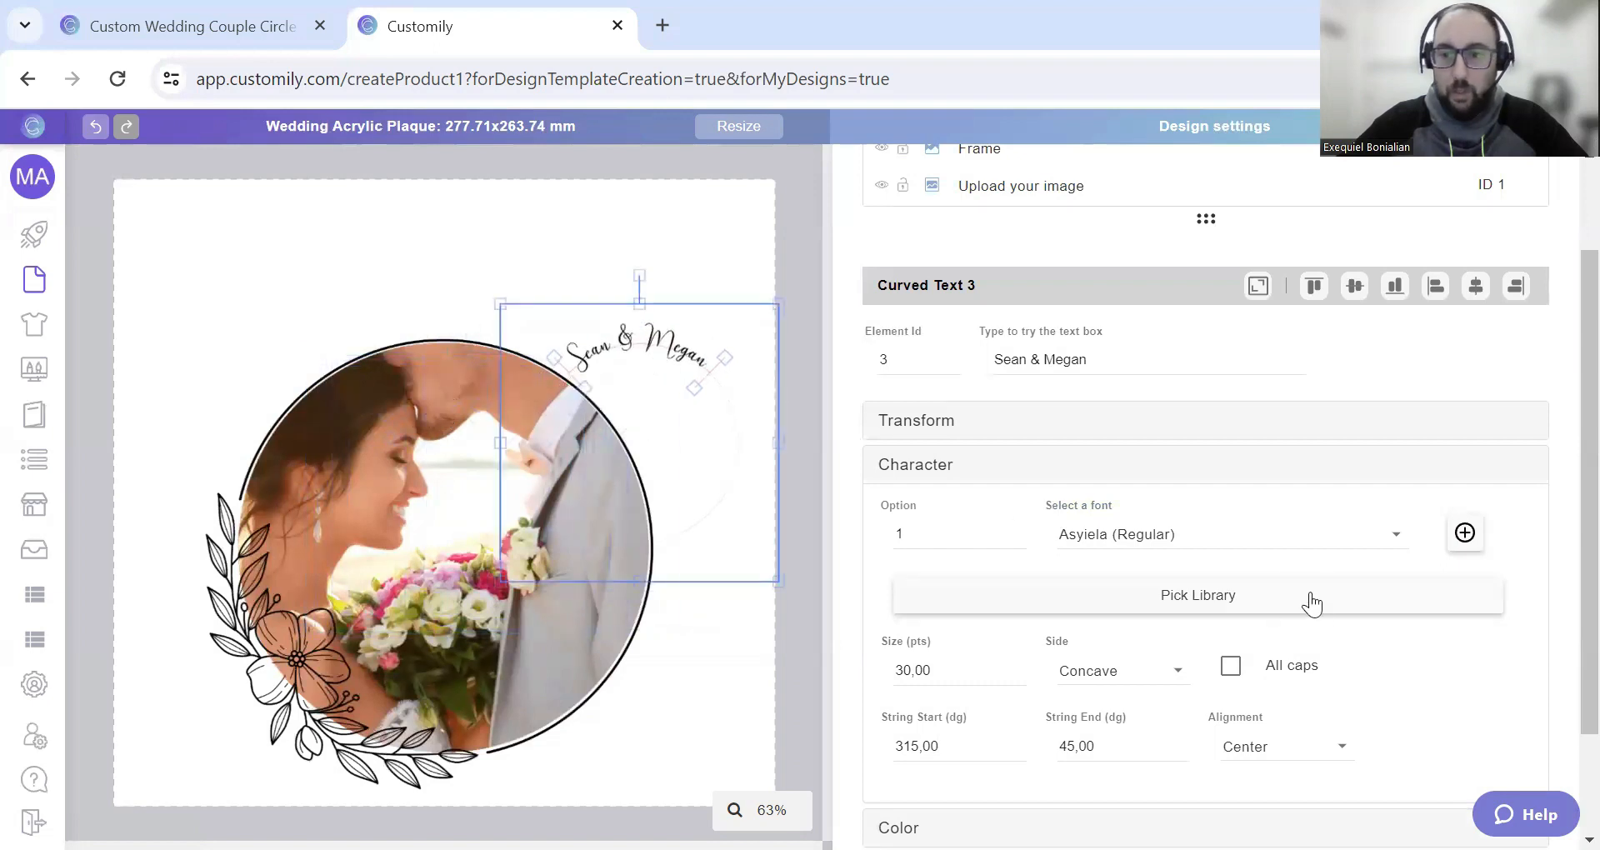
scroll(1275, 560, "down", 2)
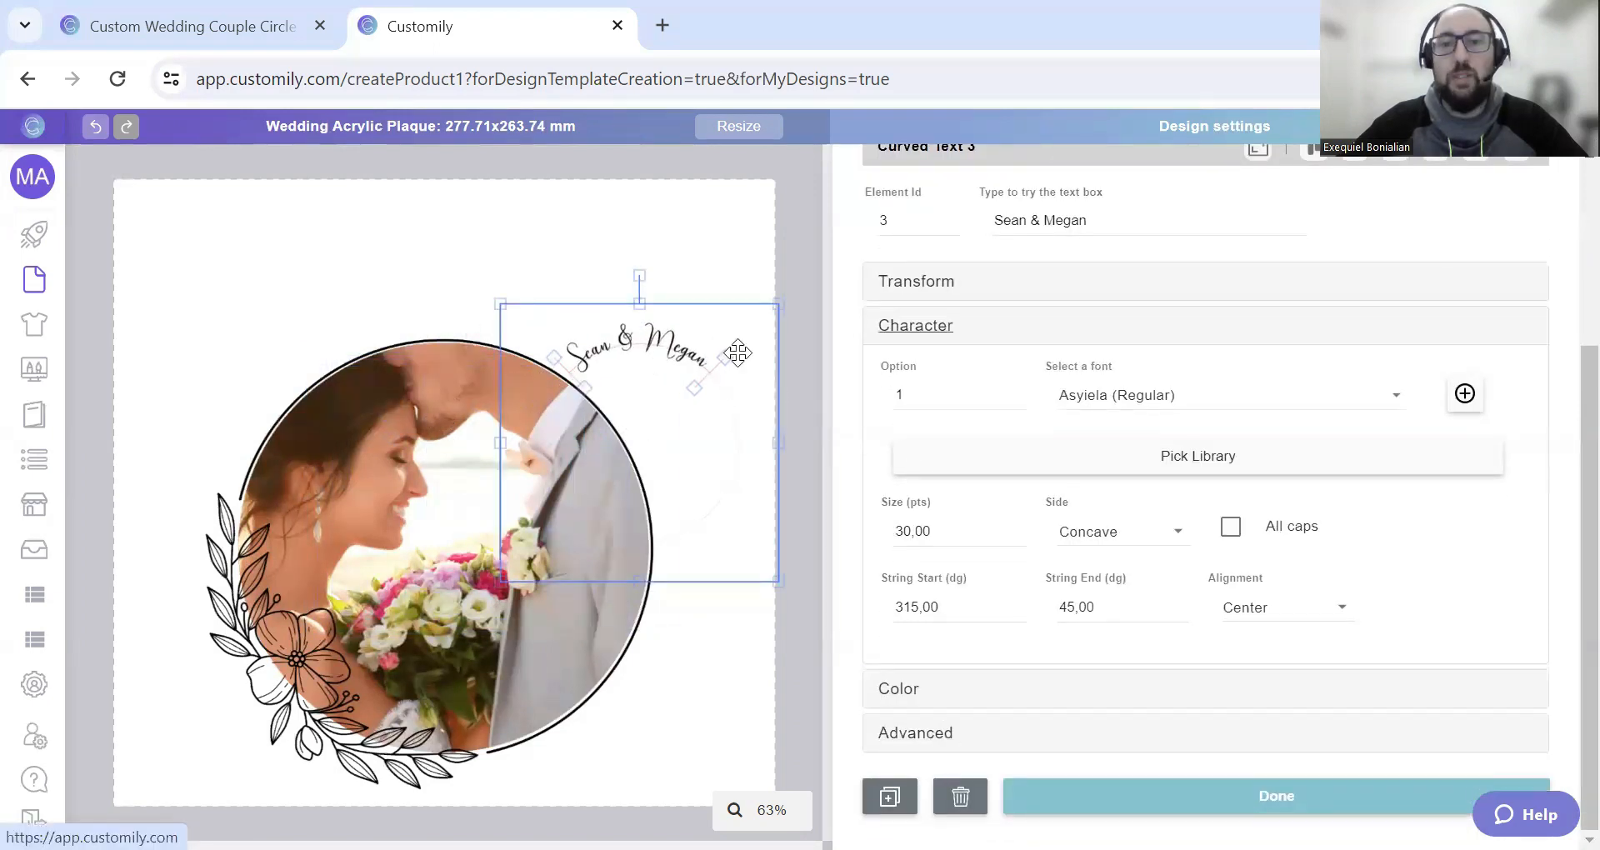
left_click(1135, 542)
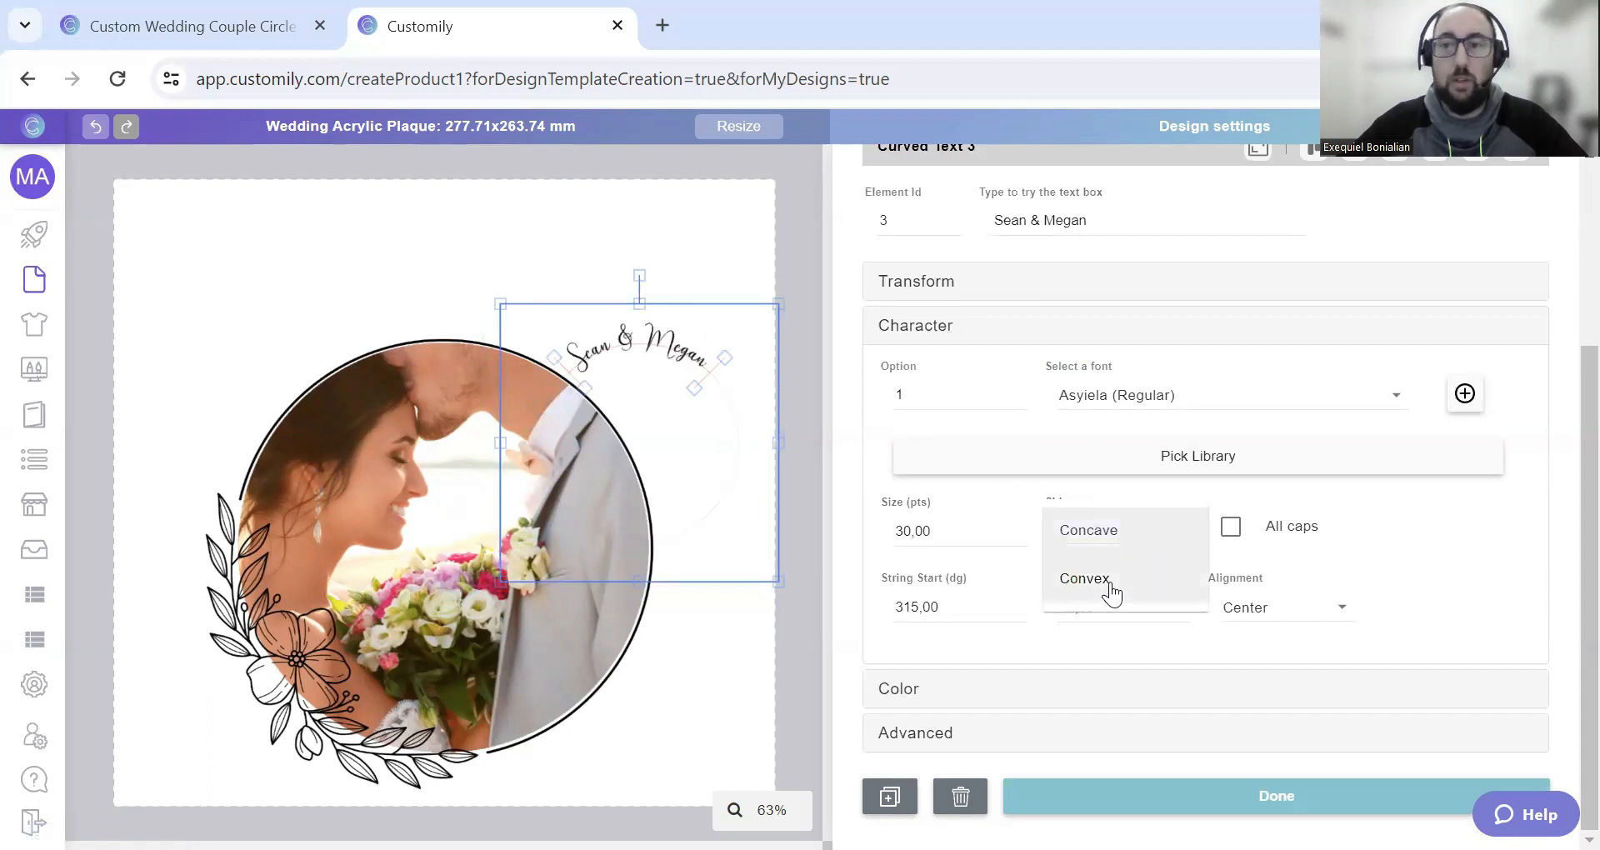
left_click(1112, 588)
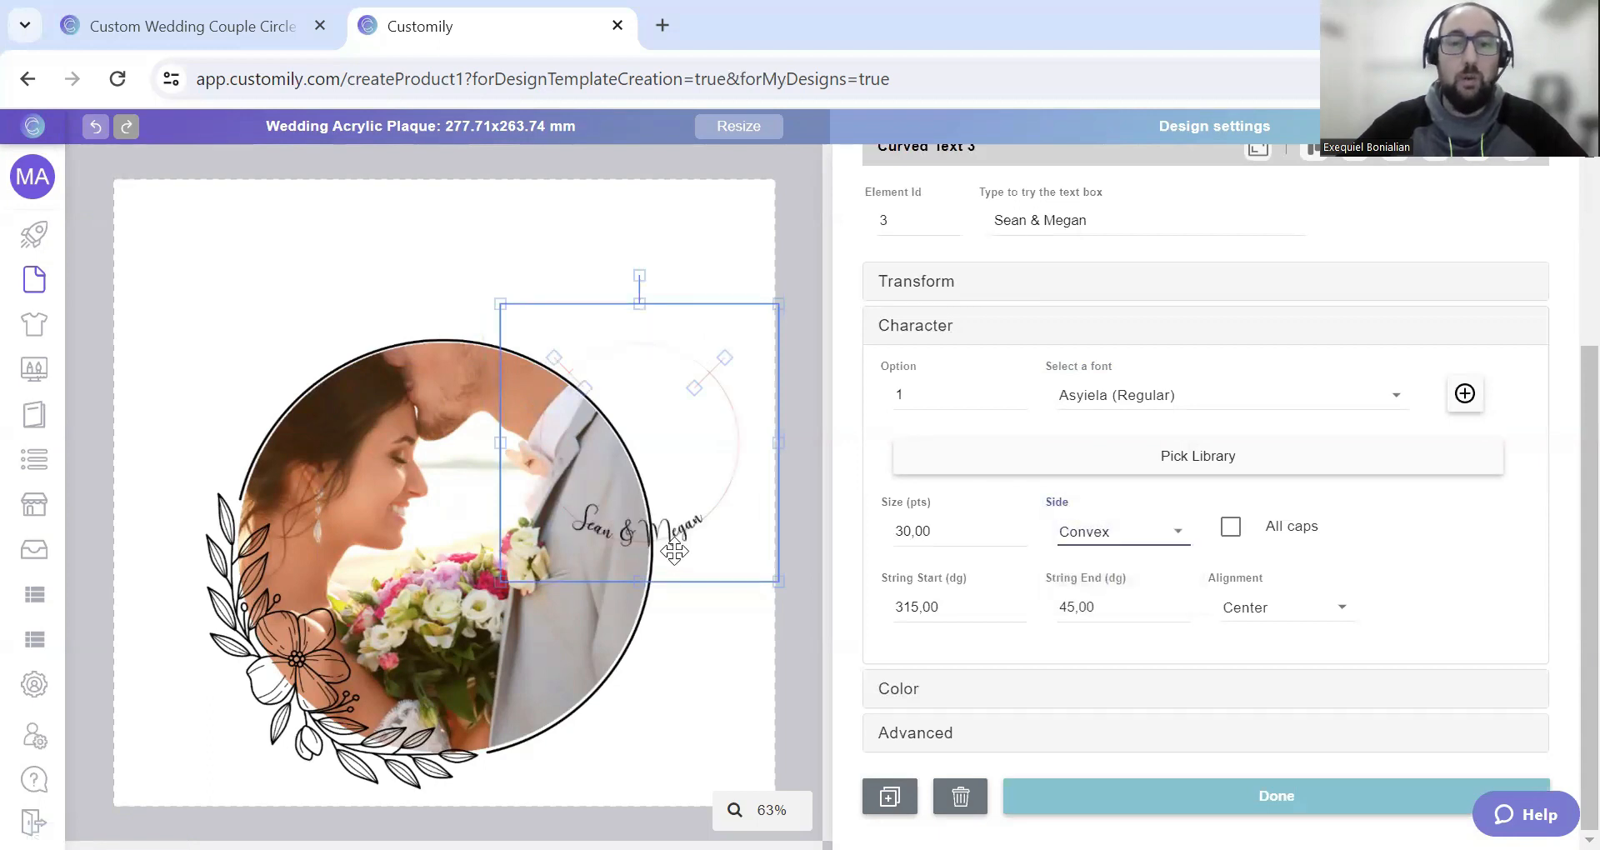
- Rotate the curved names text and place it along the outer lower-right edge of the circular frame
left_click_drag(675, 551, 680, 686)
left_click_drag(641, 414, 689, 558)
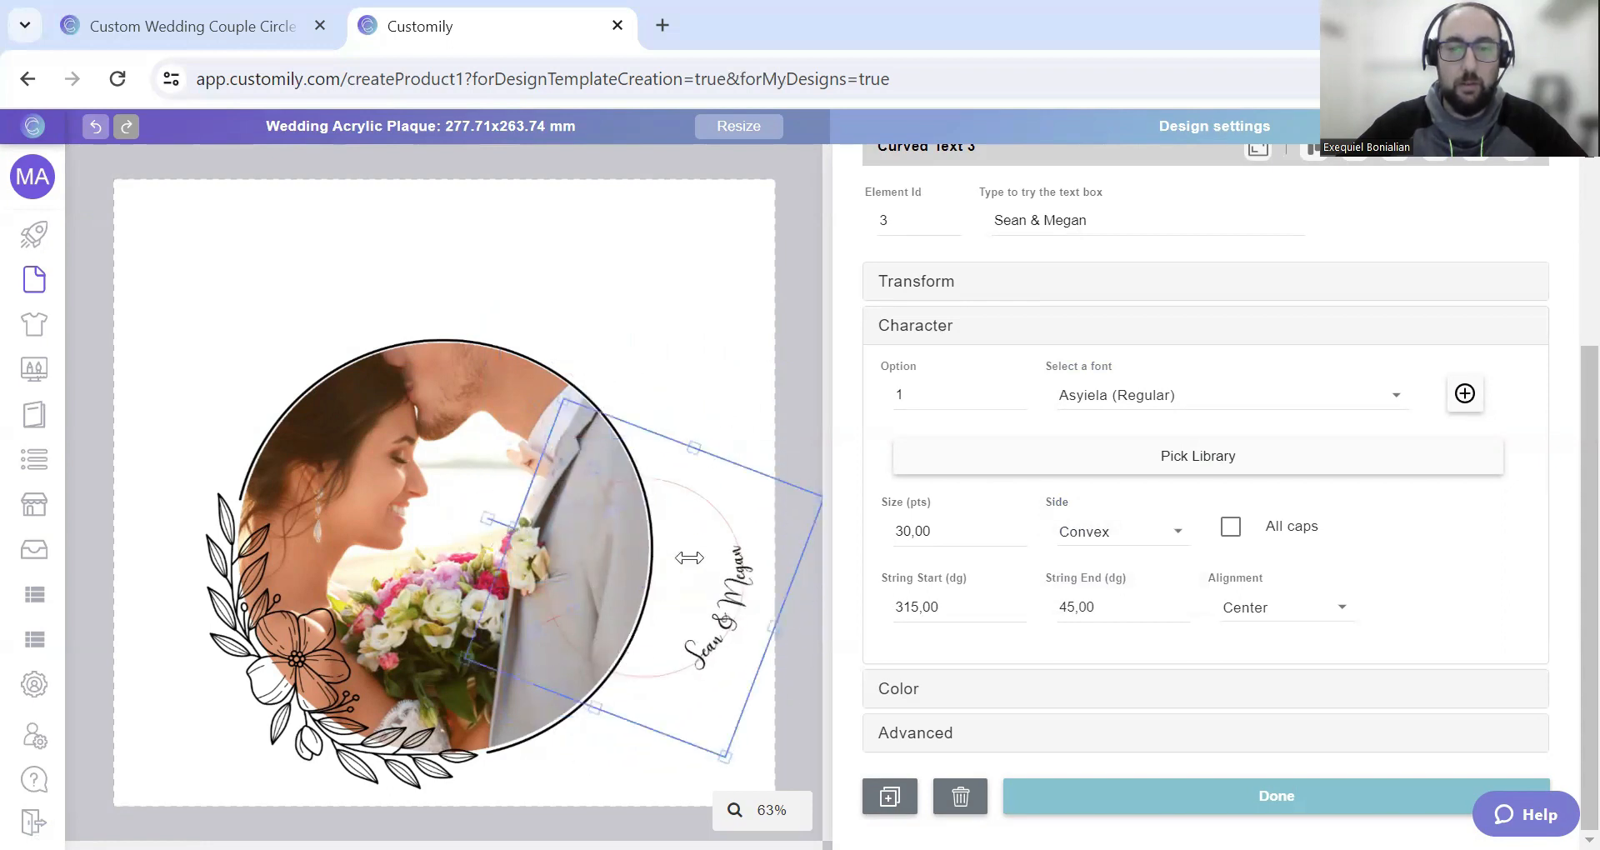
left_click_drag(701, 610, 620, 670)
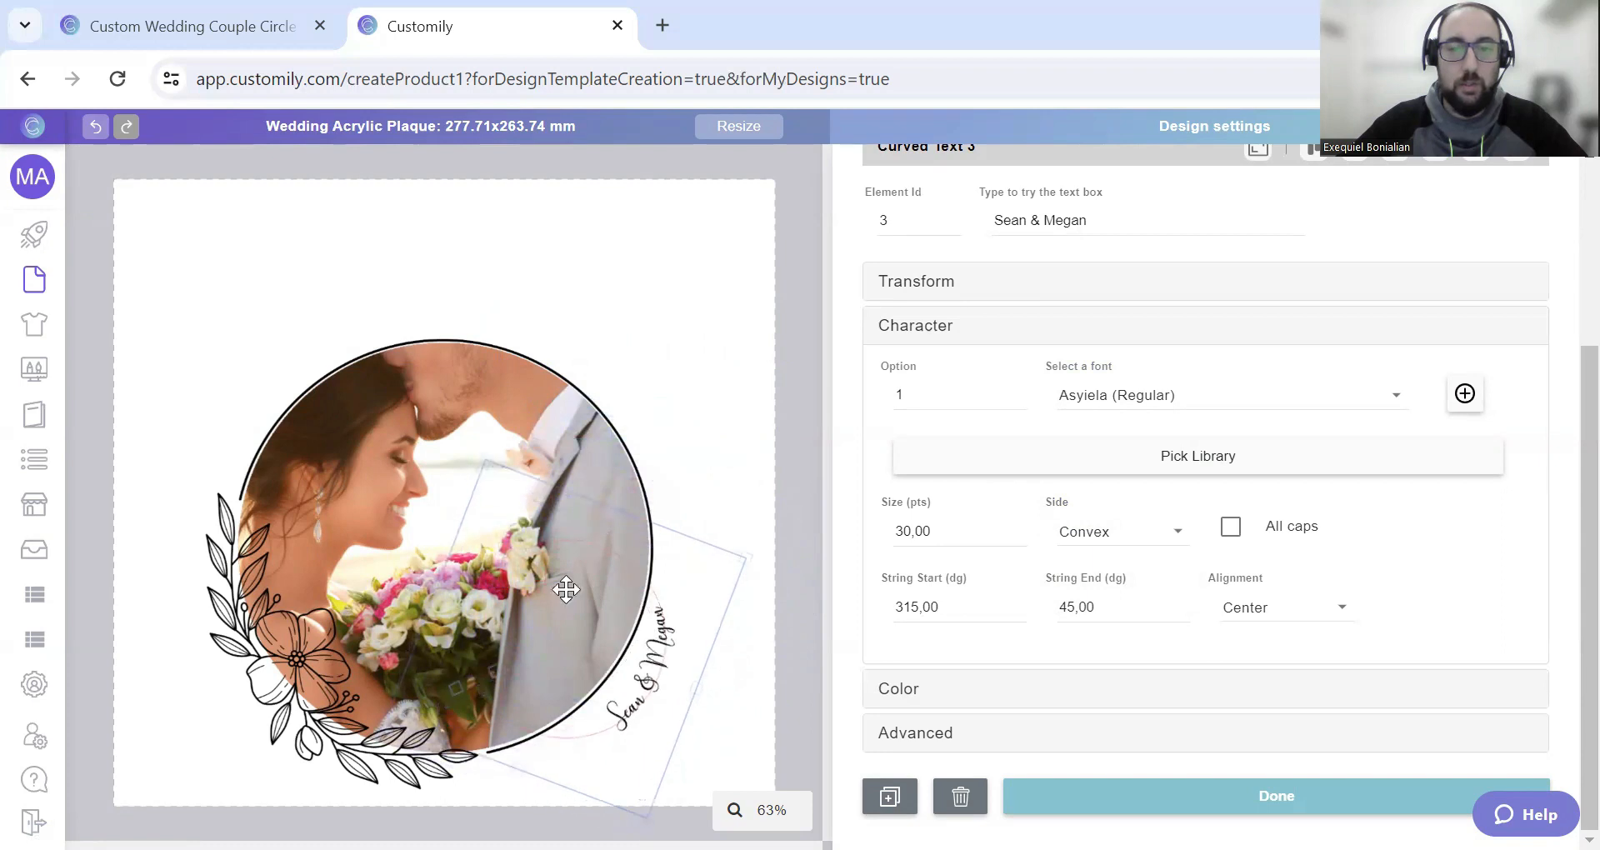
left_click(673, 558)
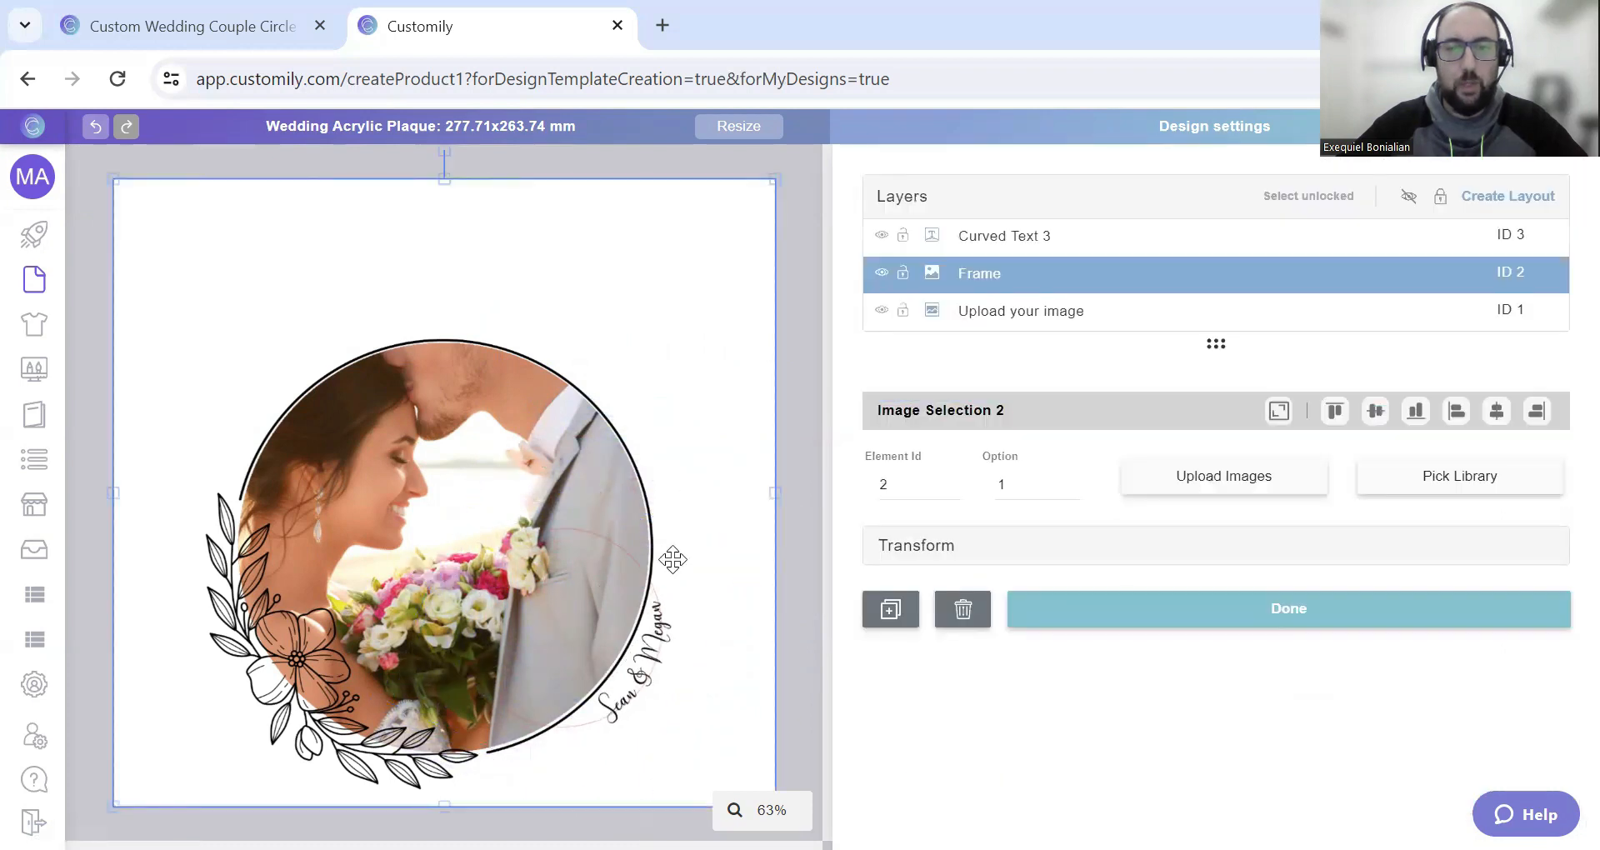
- Rename the curved text layer to "Write names" and deselect all elements
left_click(992, 240)
double_click(996, 238)
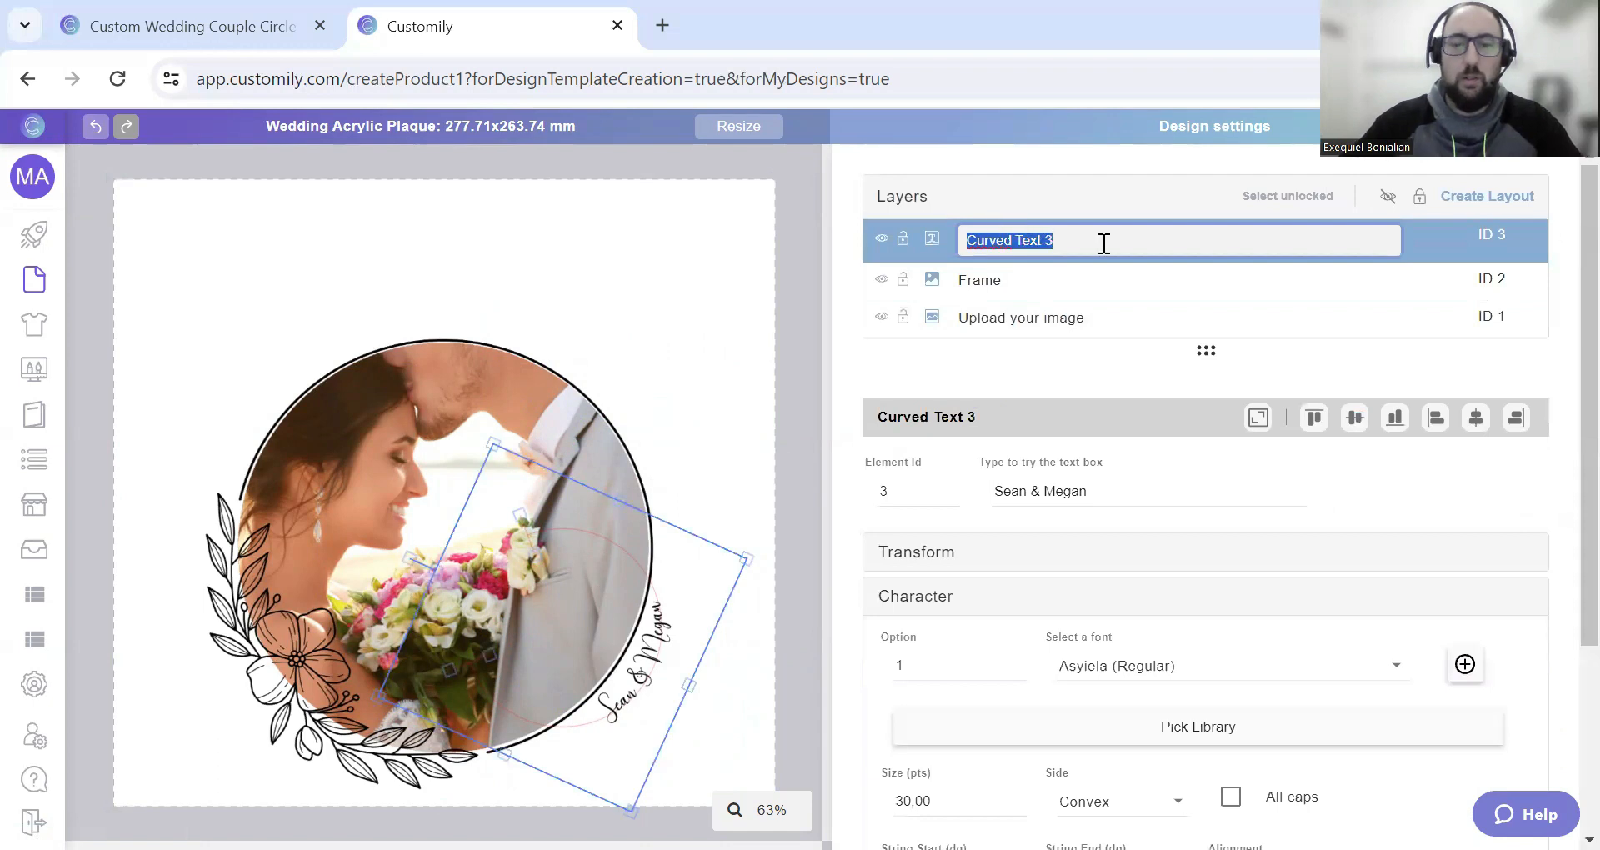
type("Write names")
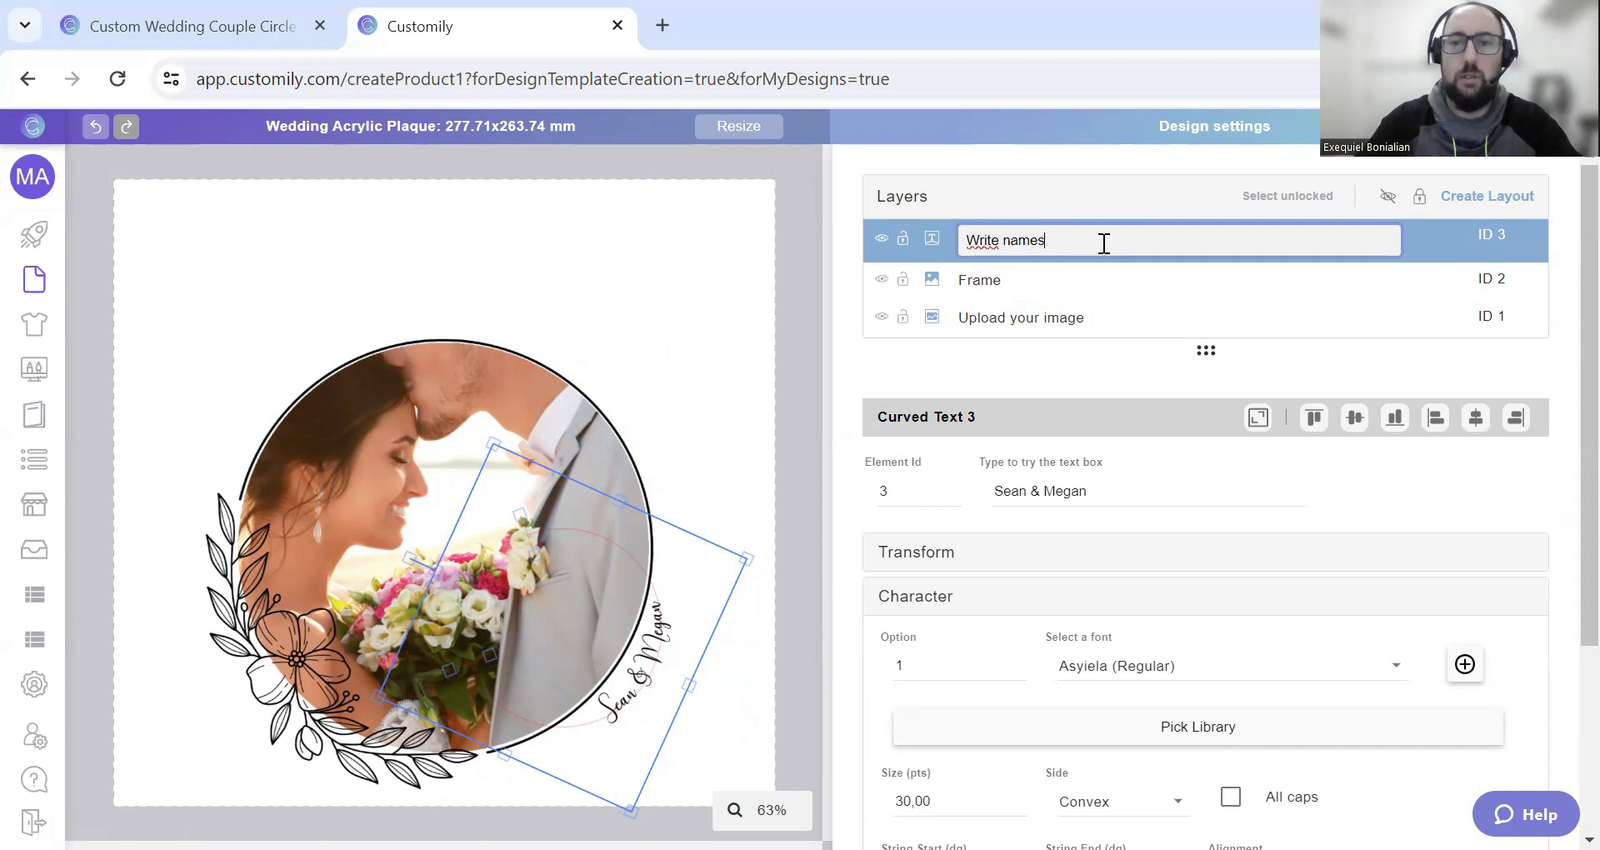
key("Return")
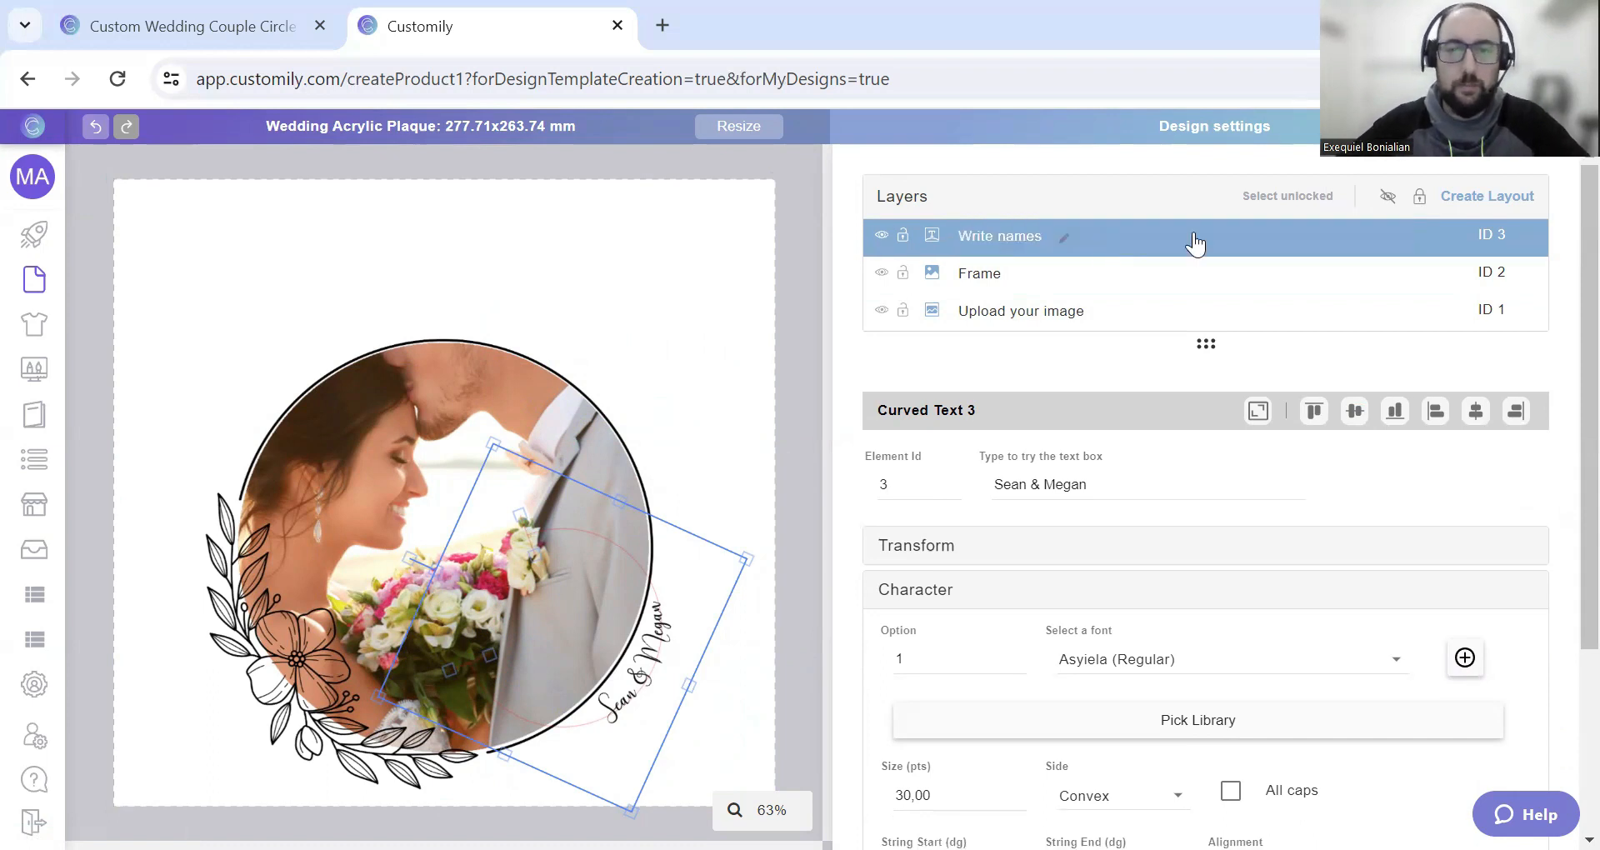
left_click(764, 283)
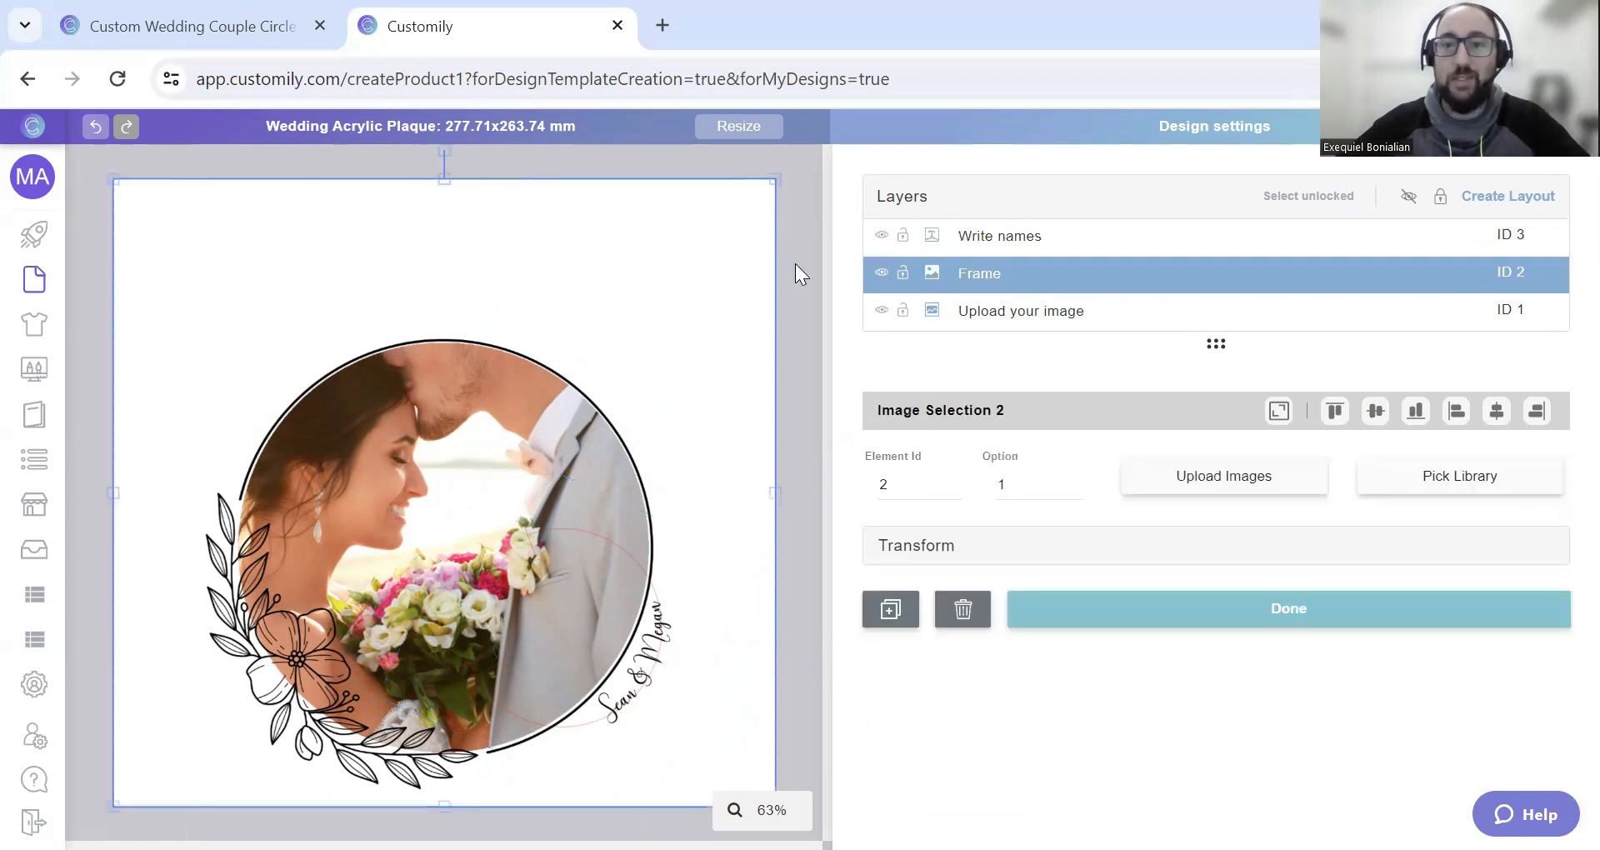
left_click(795, 263)
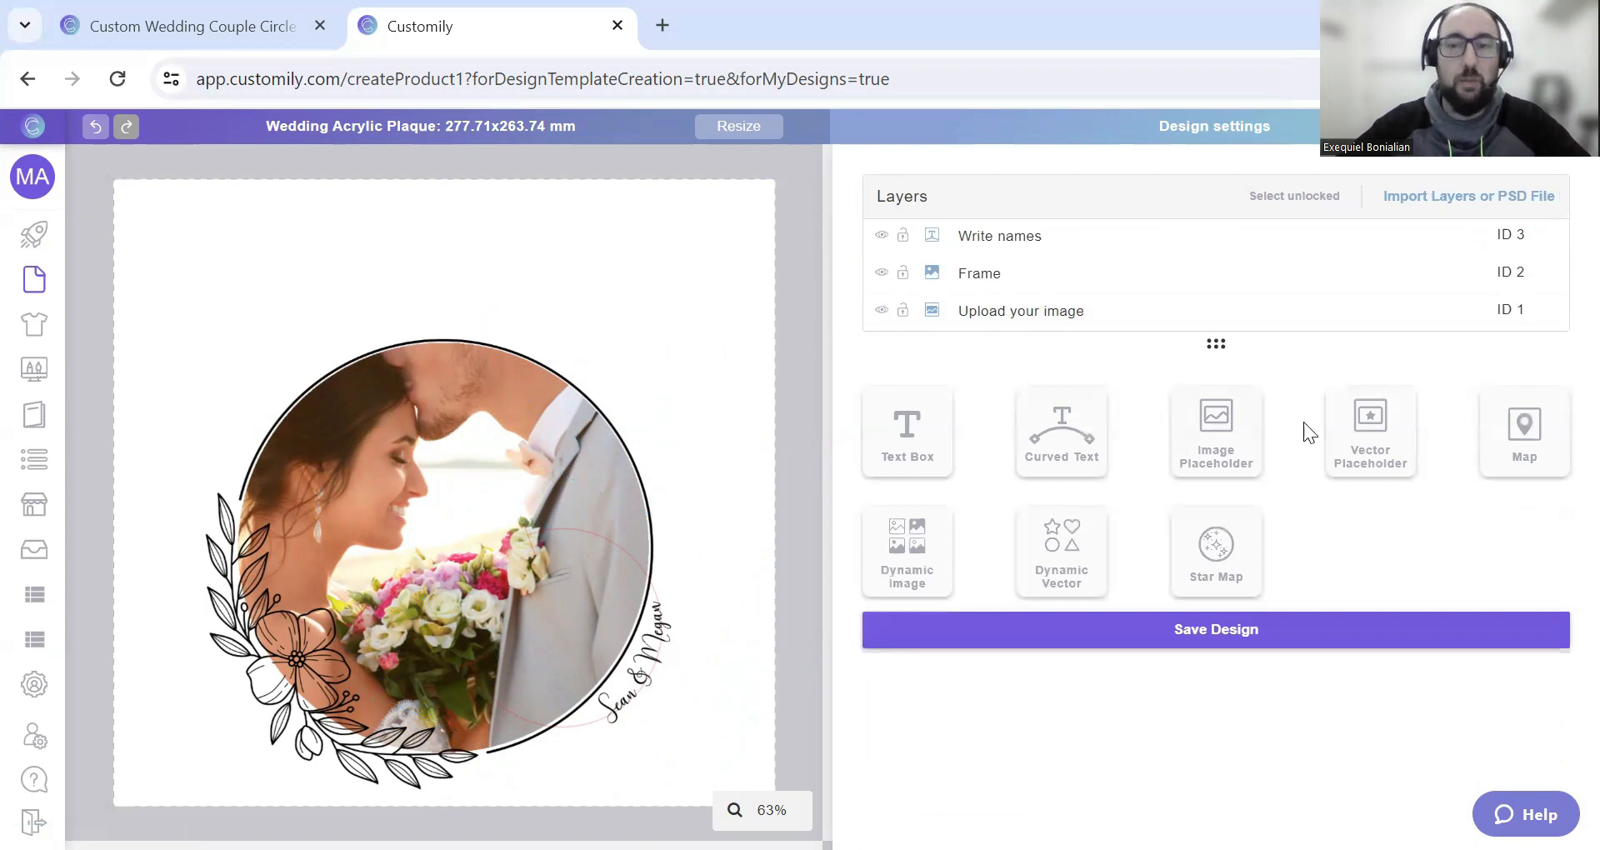
- Add a dynamic image fitted to the canvas with the "engaged", "i love you", "just married" and "mr and mrs" files
left_click(914, 570)
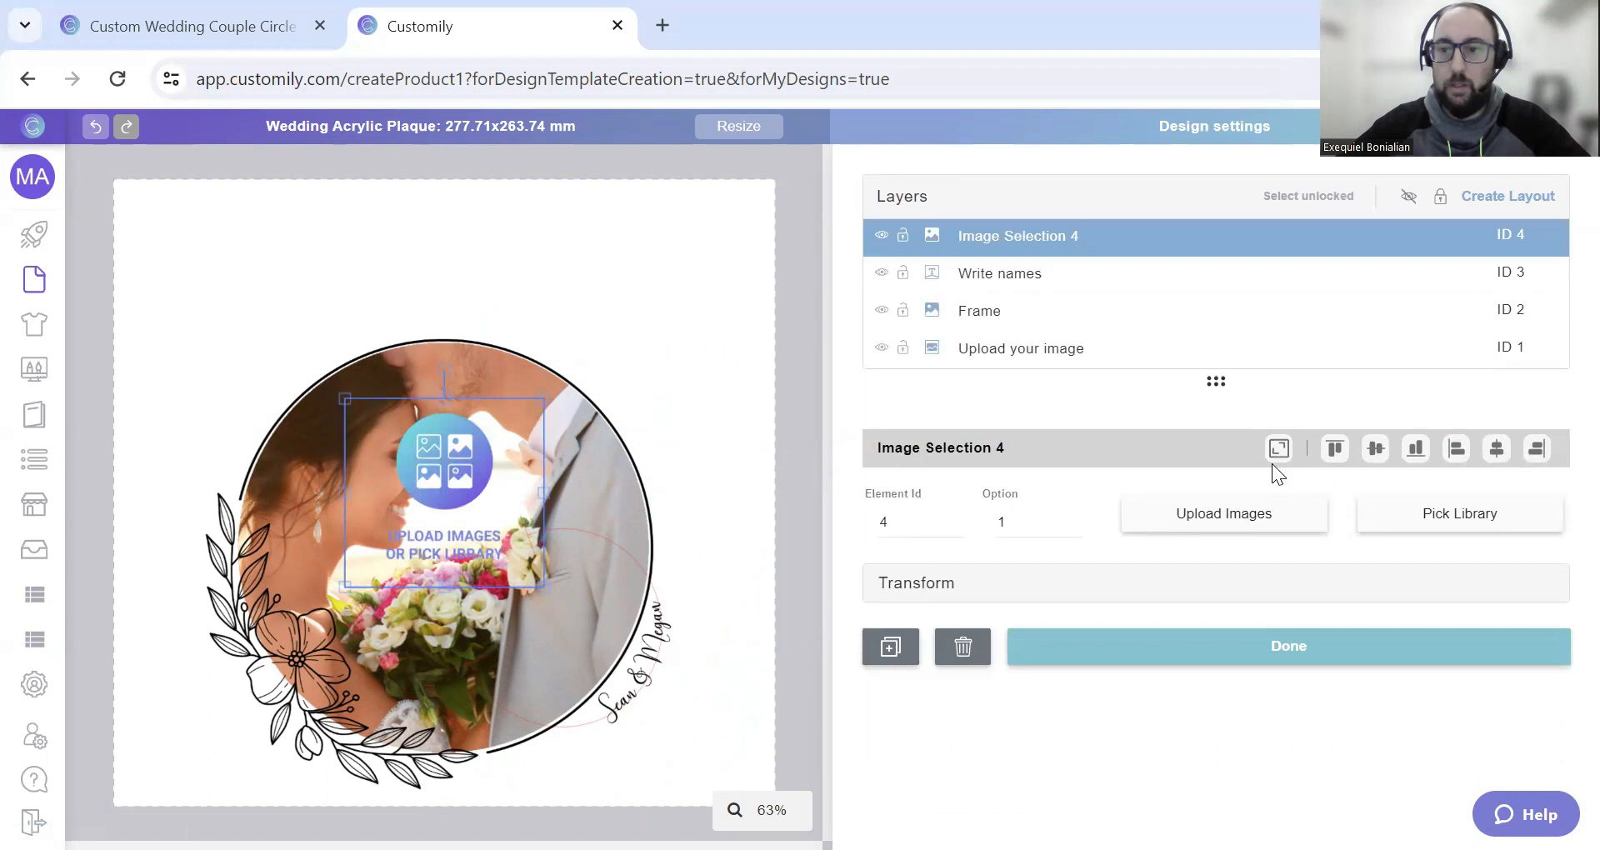
left_click(1277, 454)
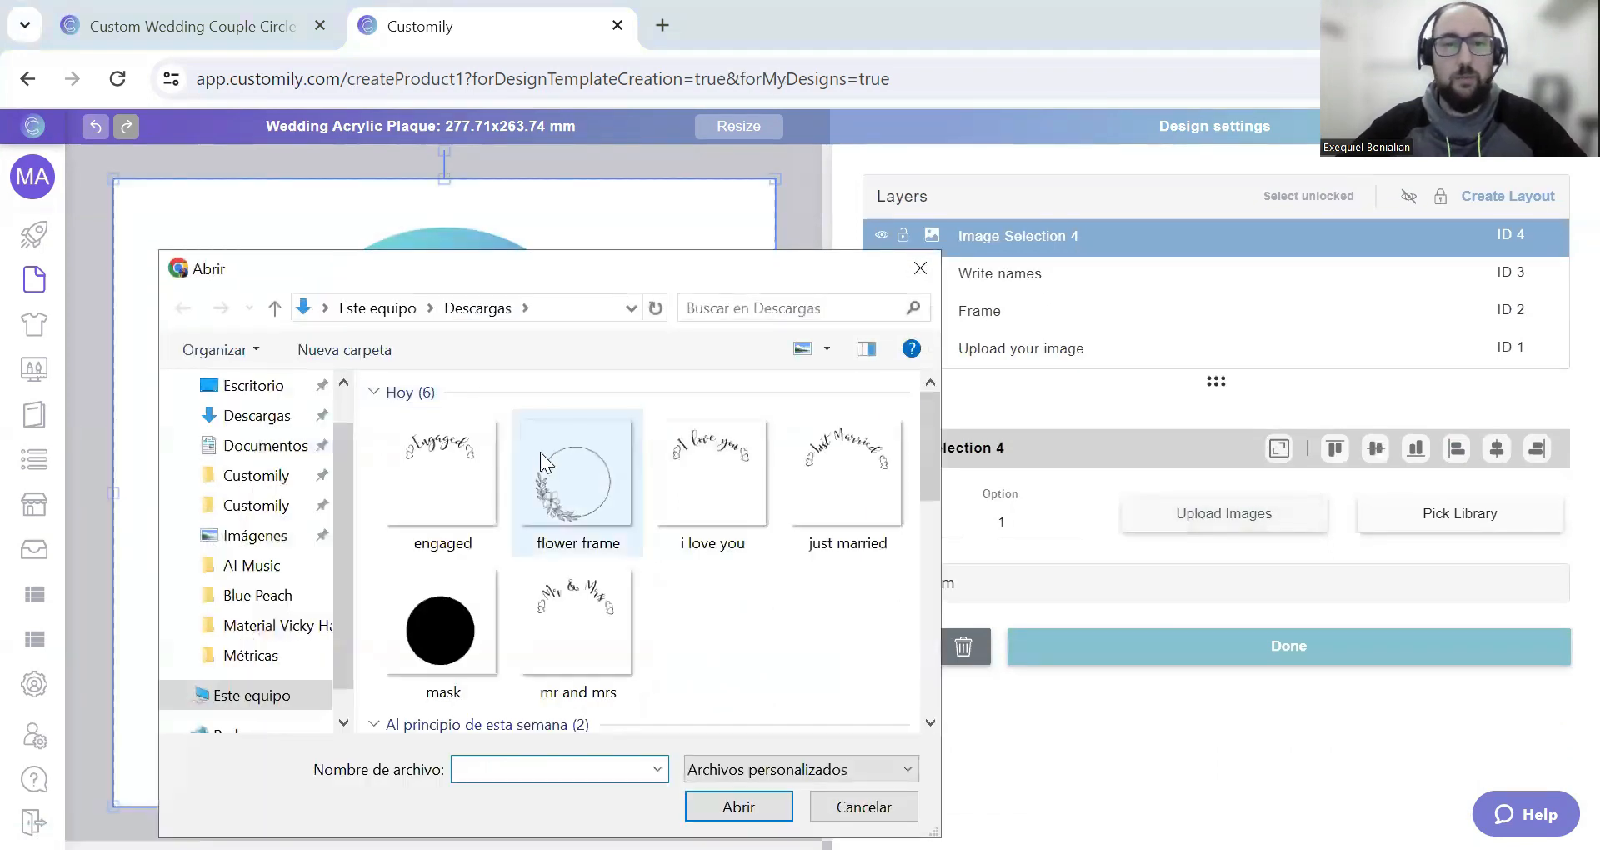
left_click(468, 457)
left_click(693, 464, "ctrl")
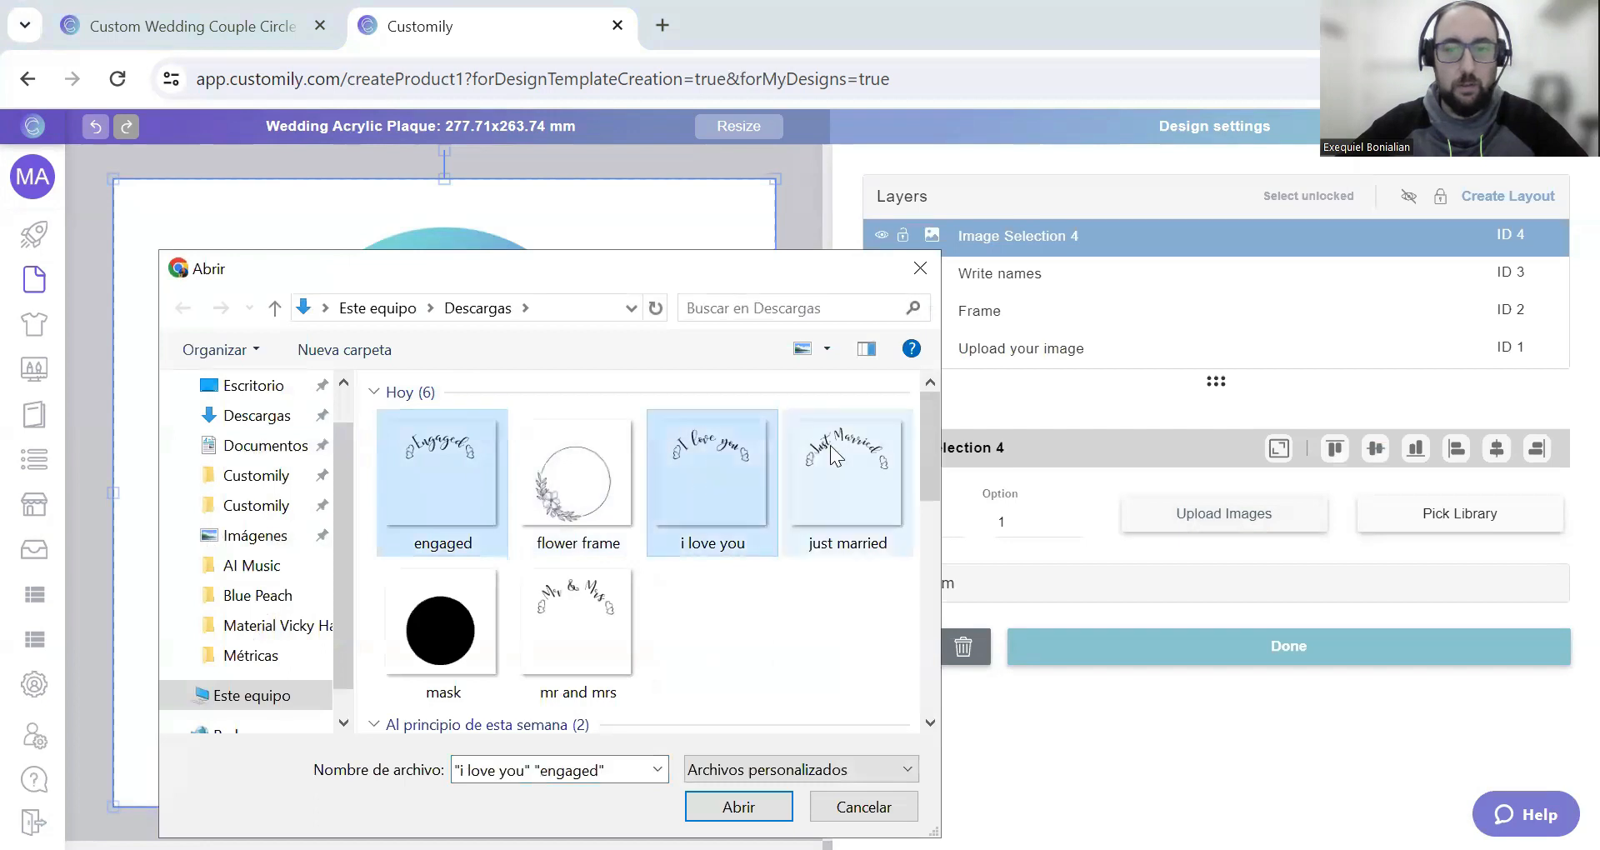
left_click(844, 471, "ctrl")
left_click(577, 621, "ctrl")
left_click(733, 803)
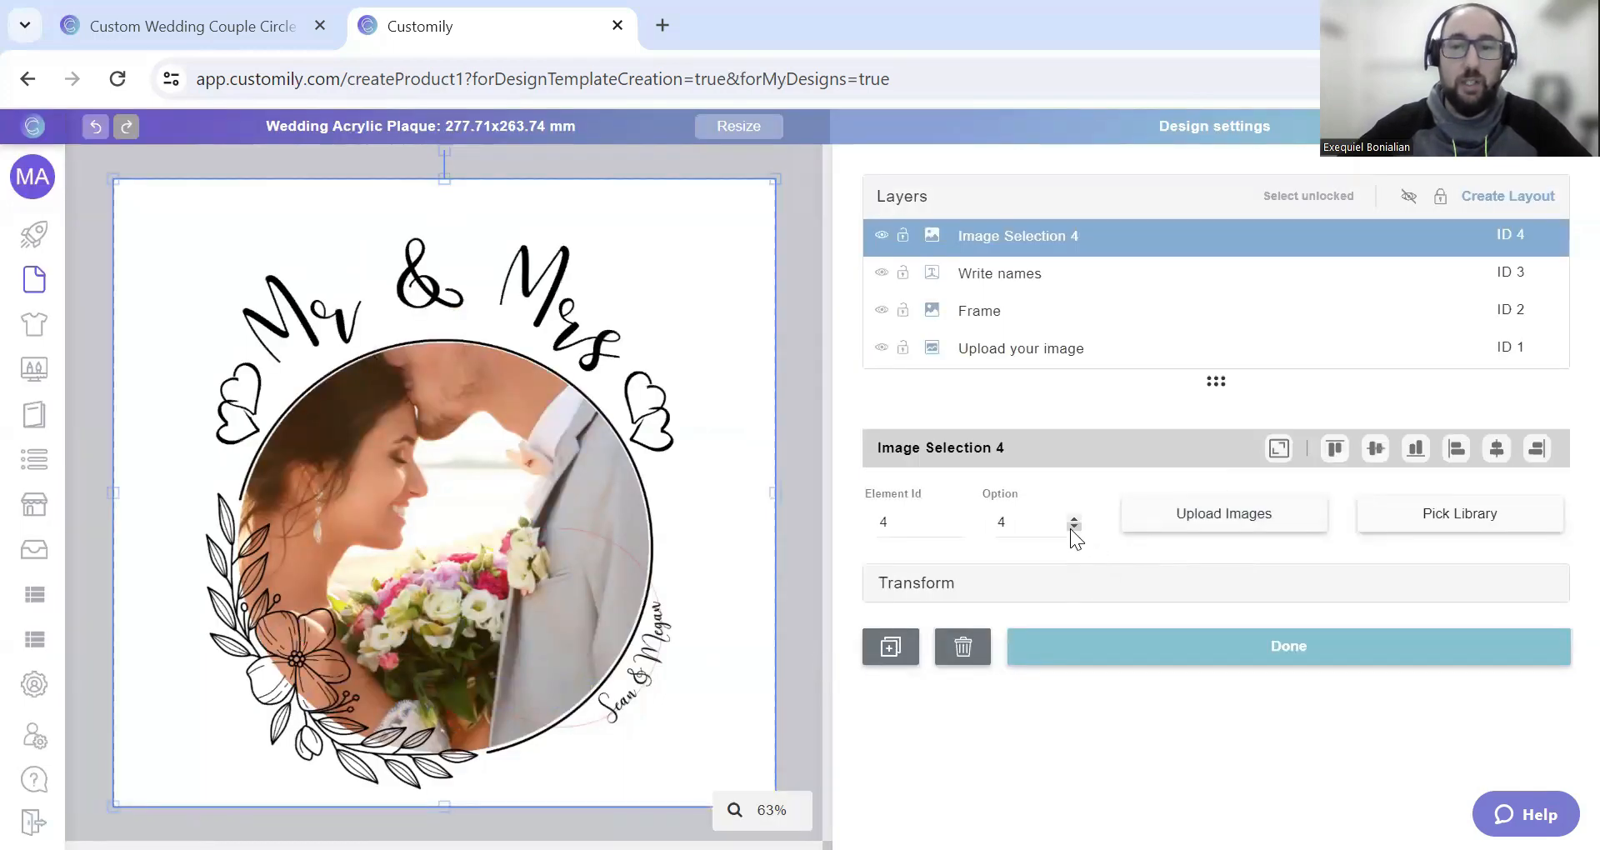
- Preview the title options of the new dynamic image on the design, ending on option 2
left_click(1073, 528)
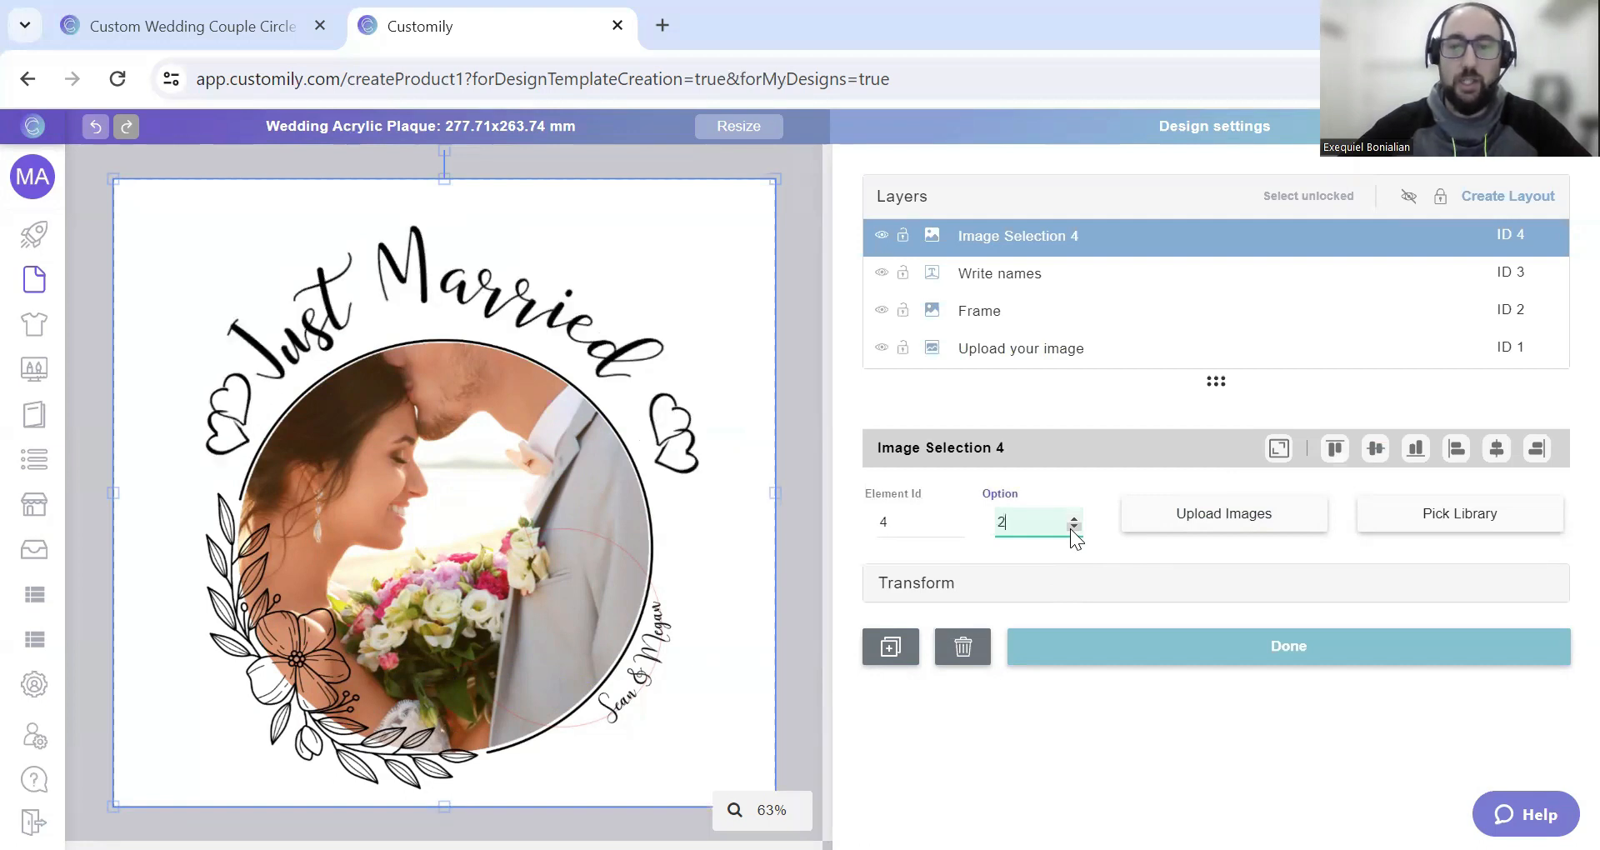
left_click(1073, 528)
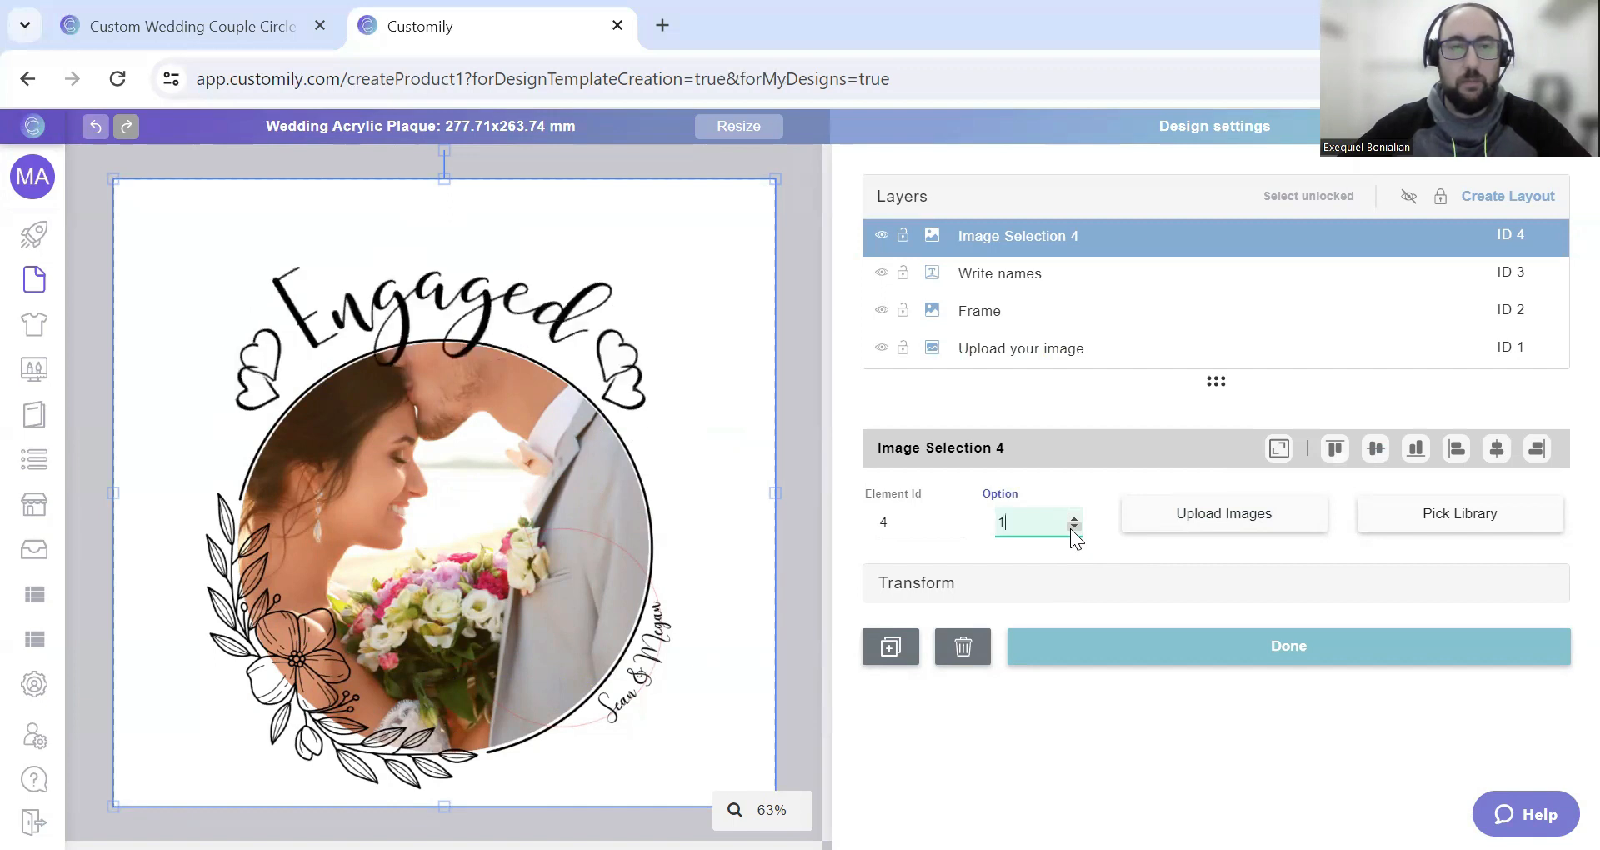
left_click(1075, 516)
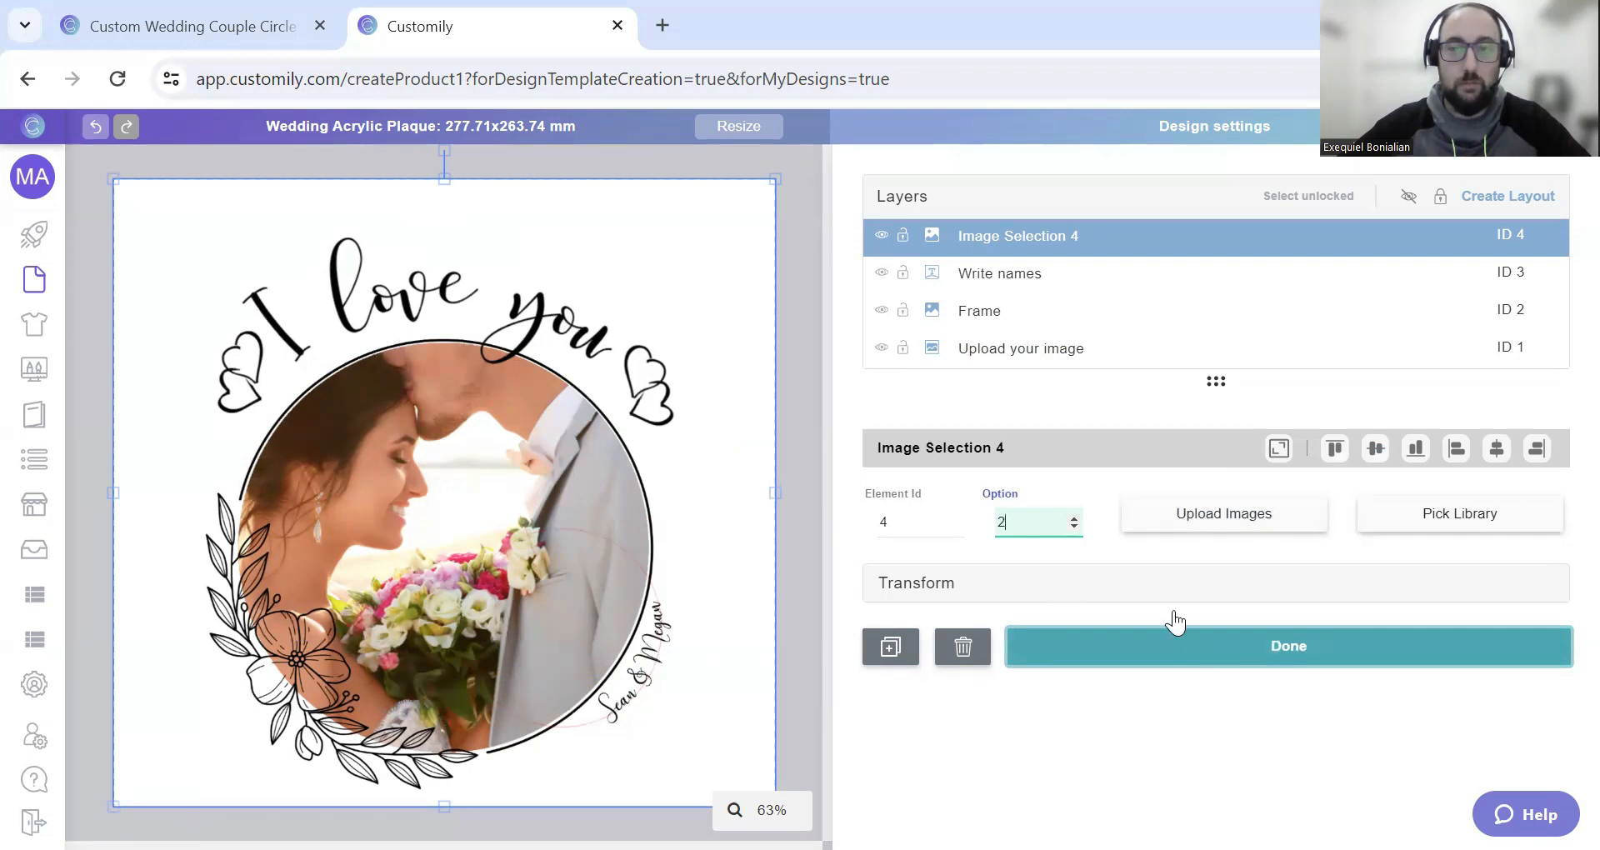
- Rename the "Image Selection 4" layer to "Select Title"
left_click(1010, 242)
double_click(1008, 242)
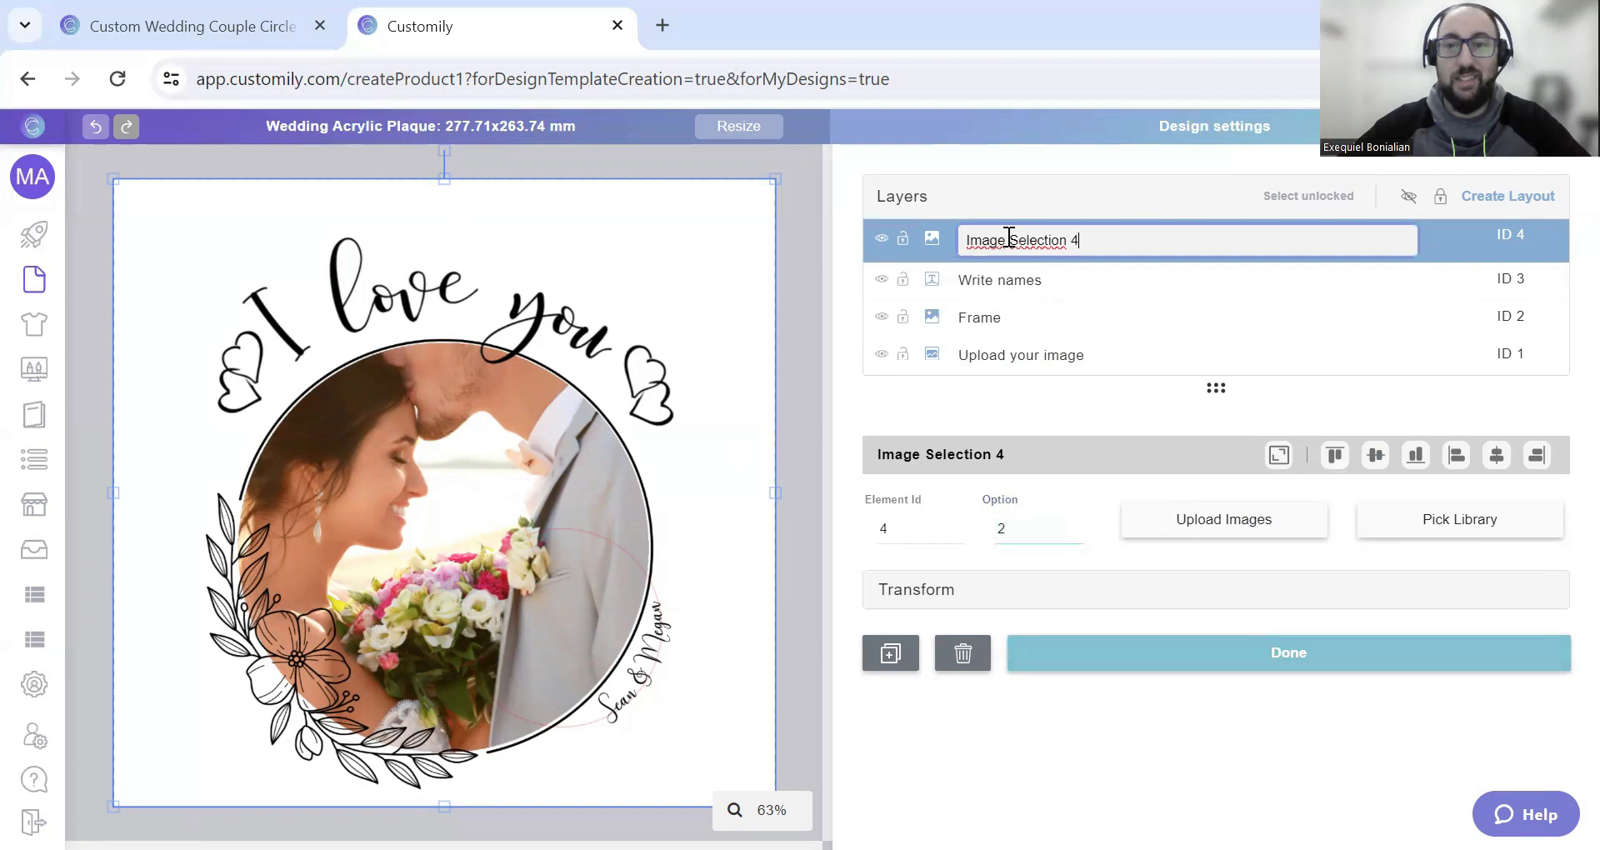
type("Select Tti")
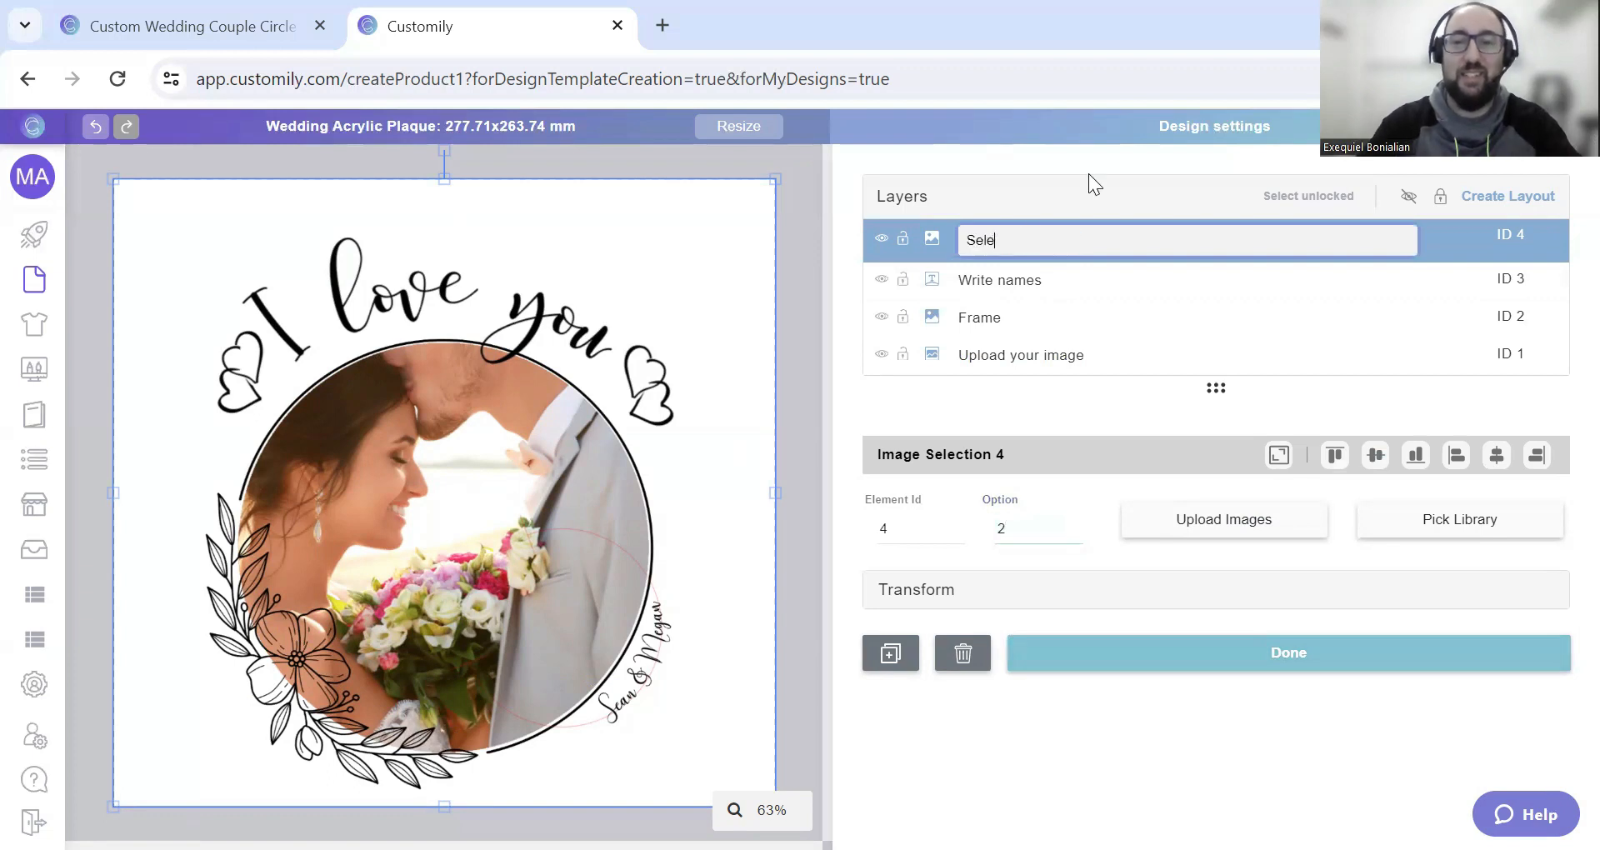
key("BackSpace")
key("BackSpace")
type("itle")
key("Return")
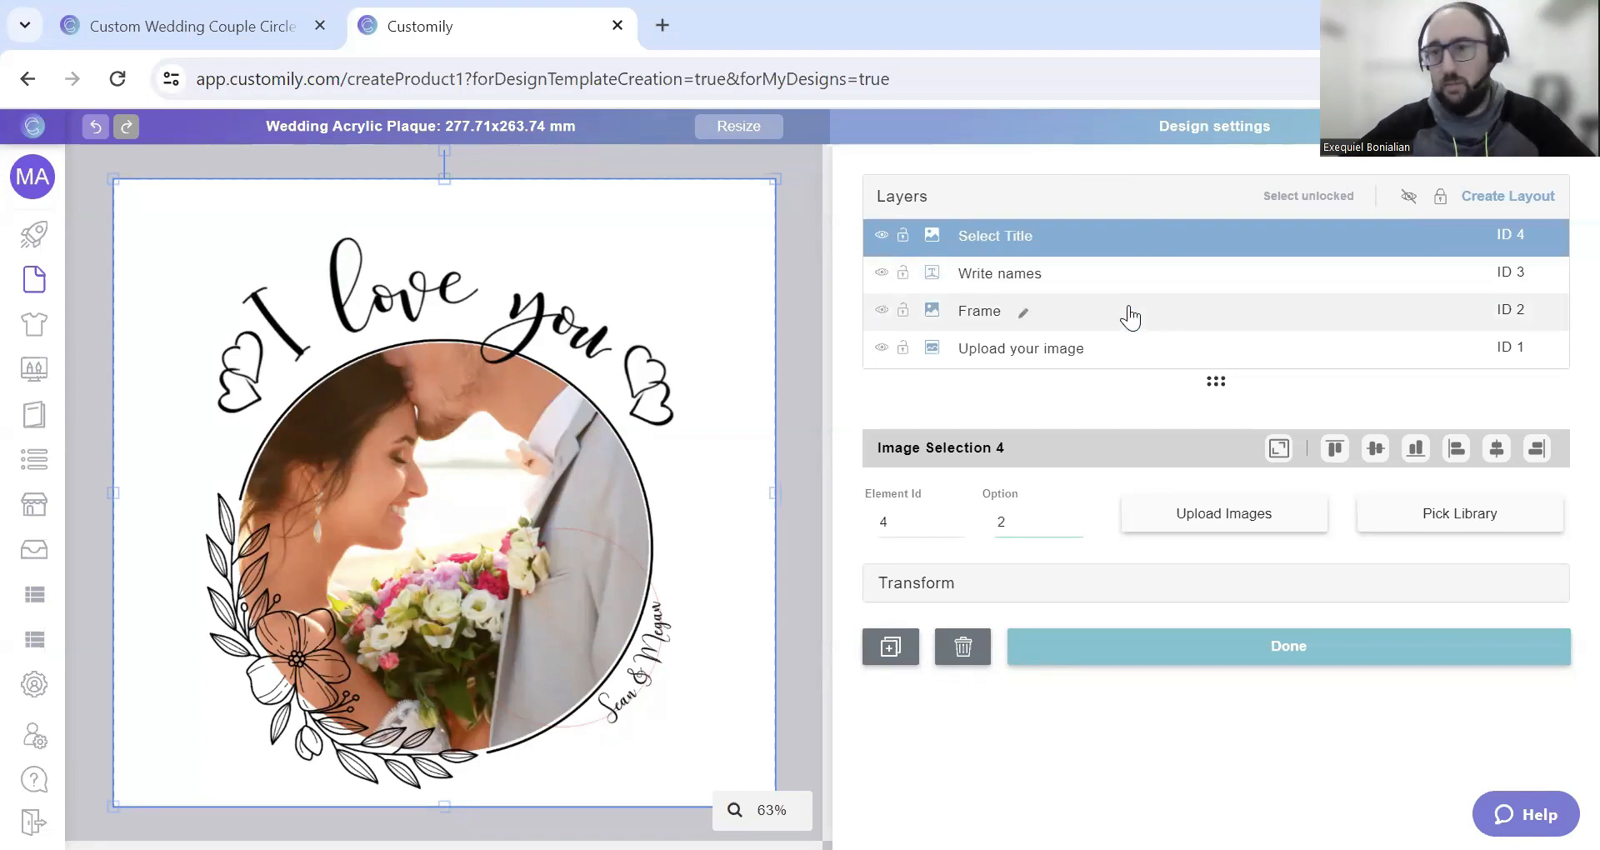
- Finish editing the title element and save the wedding plaque design
left_click(1115, 650)
left_click(1117, 667)
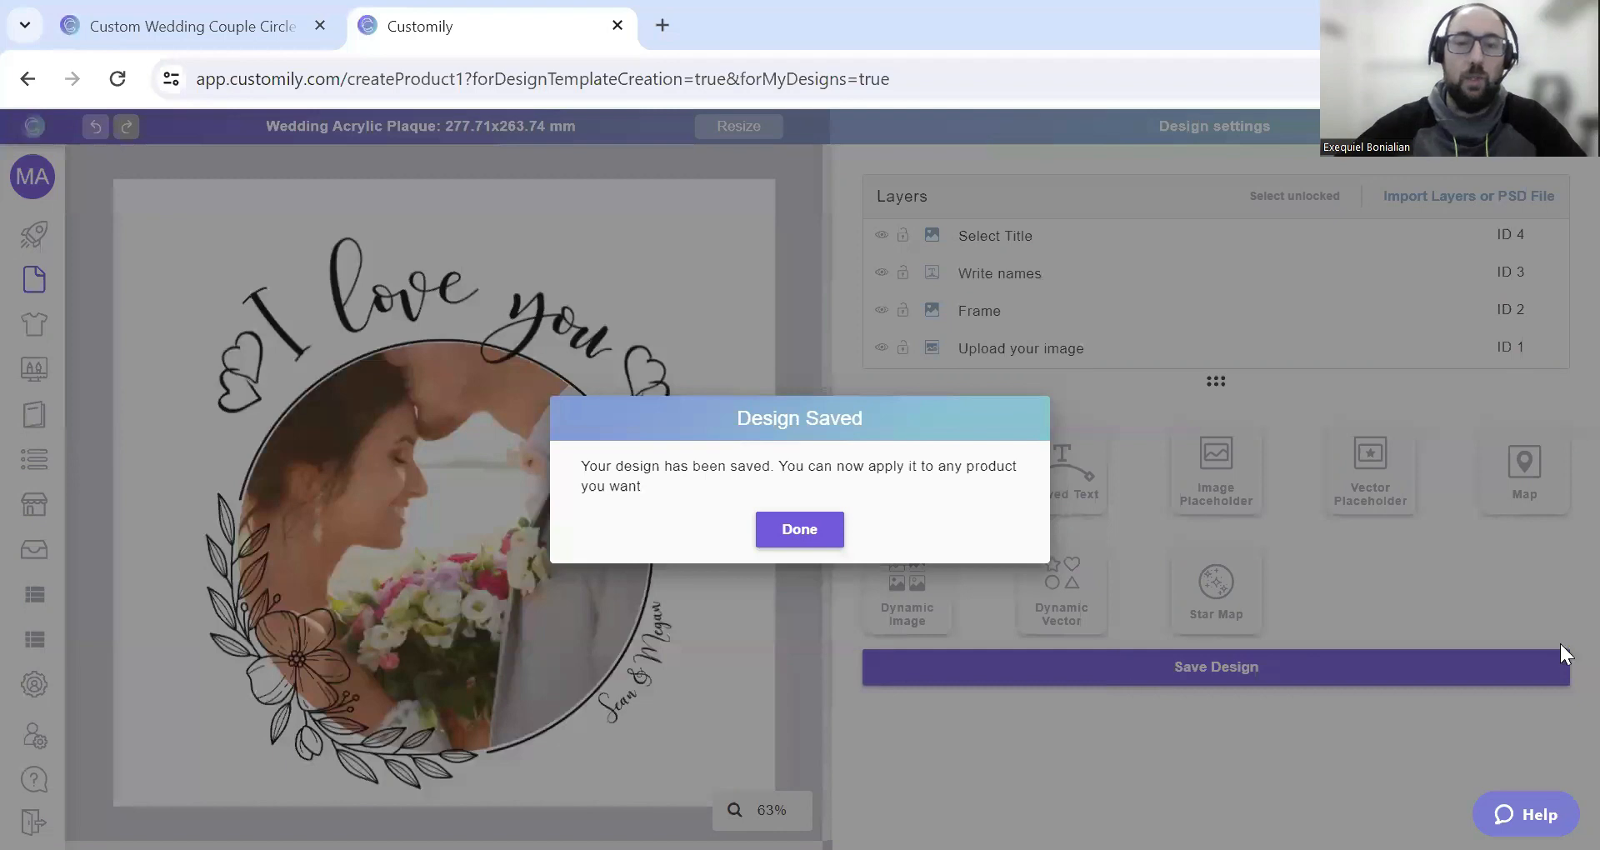
left_click(781, 532)
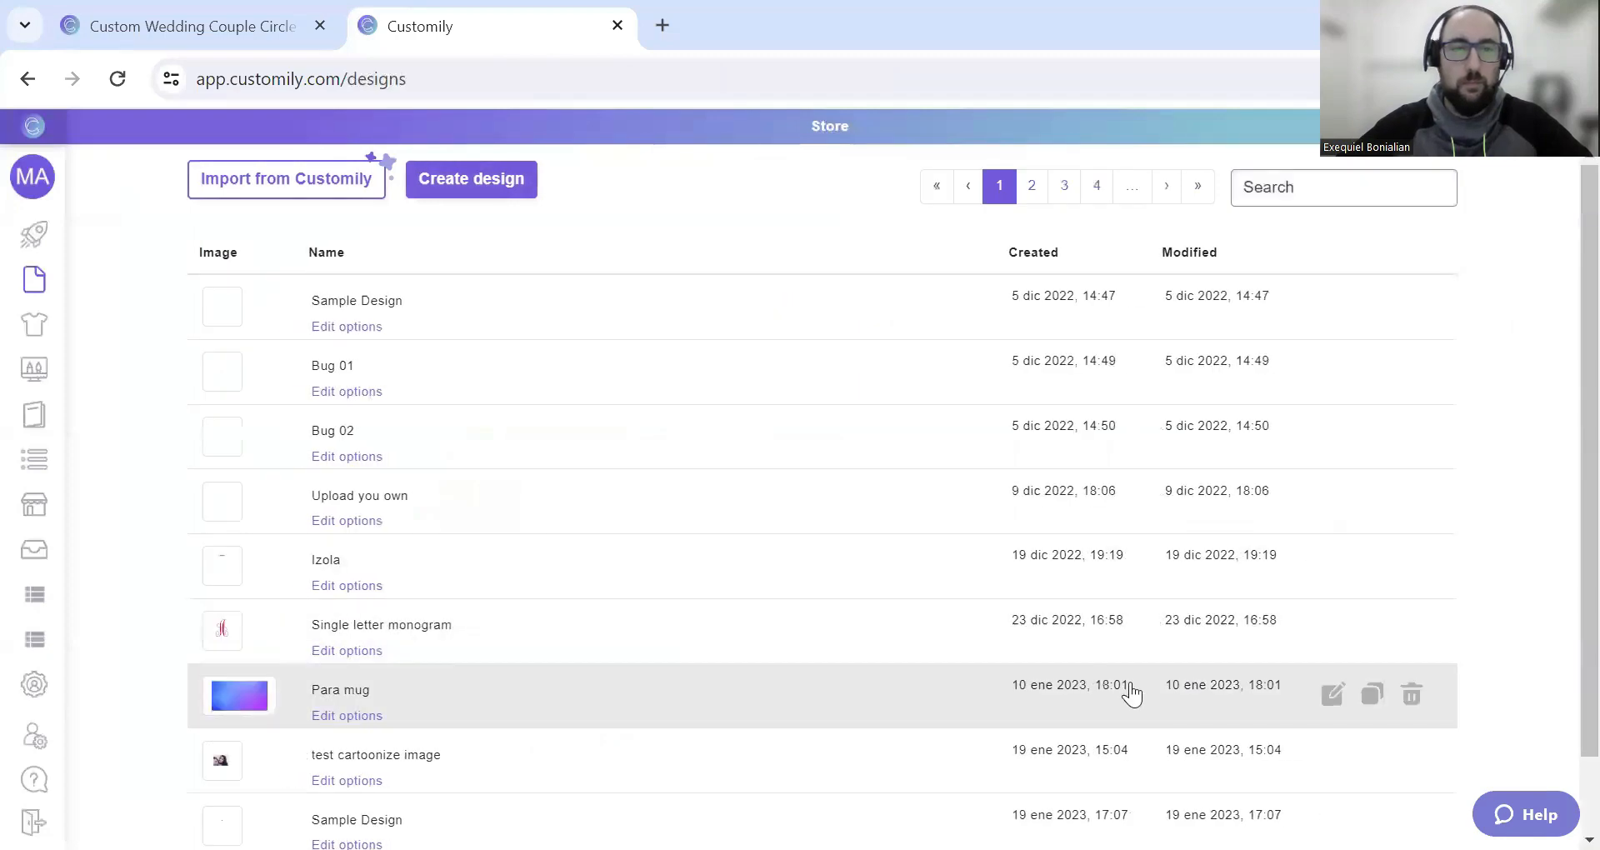
- Start creating a new product with Shine On as the fulfillment provider
left_click(150, 235)
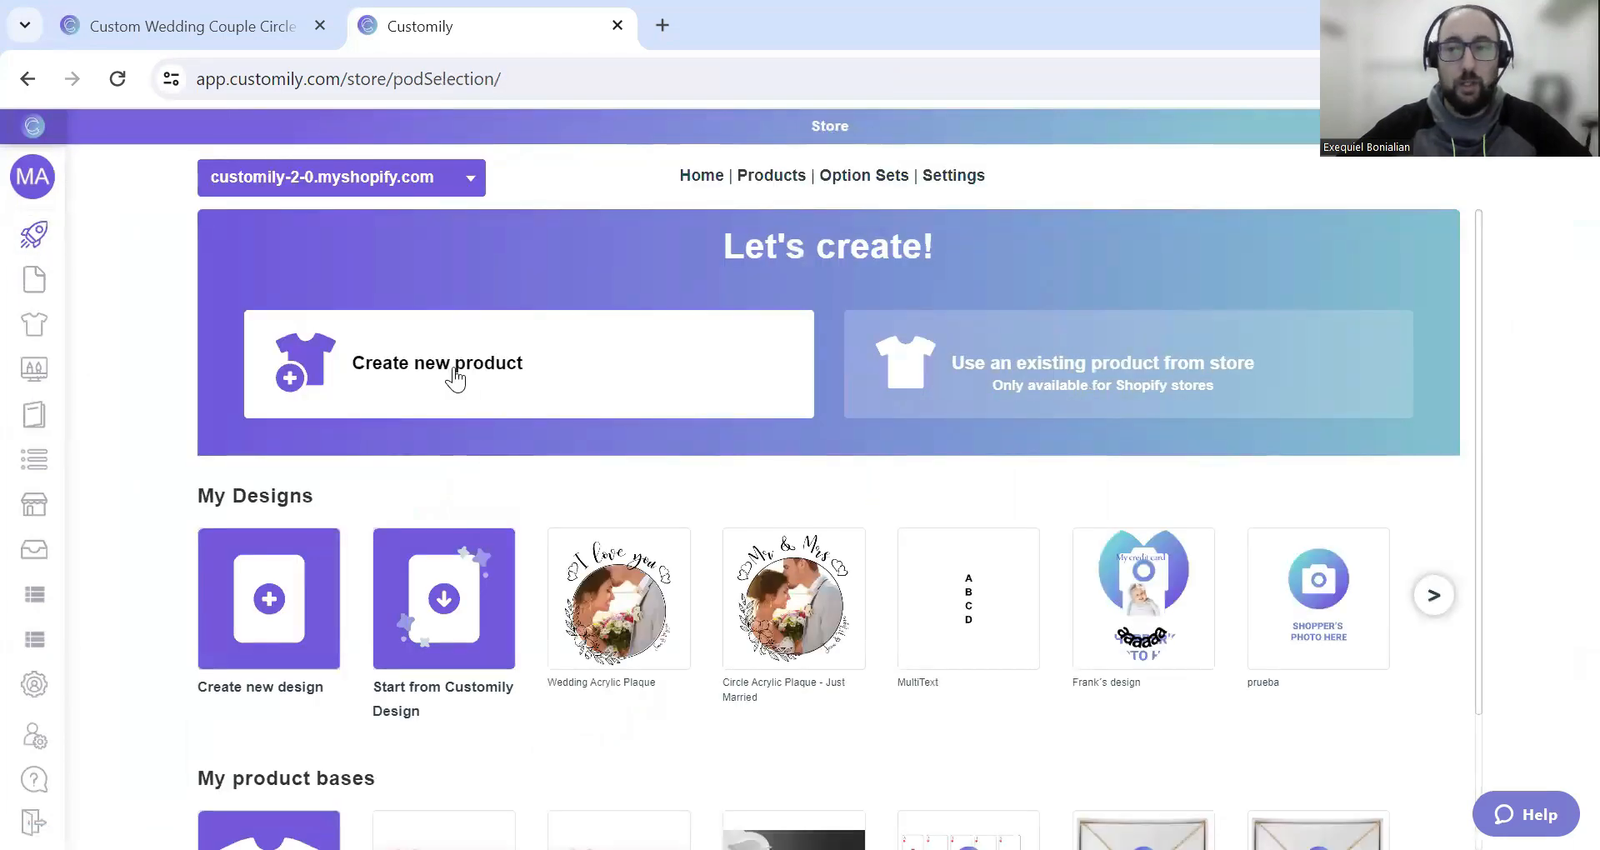
left_click(456, 380)
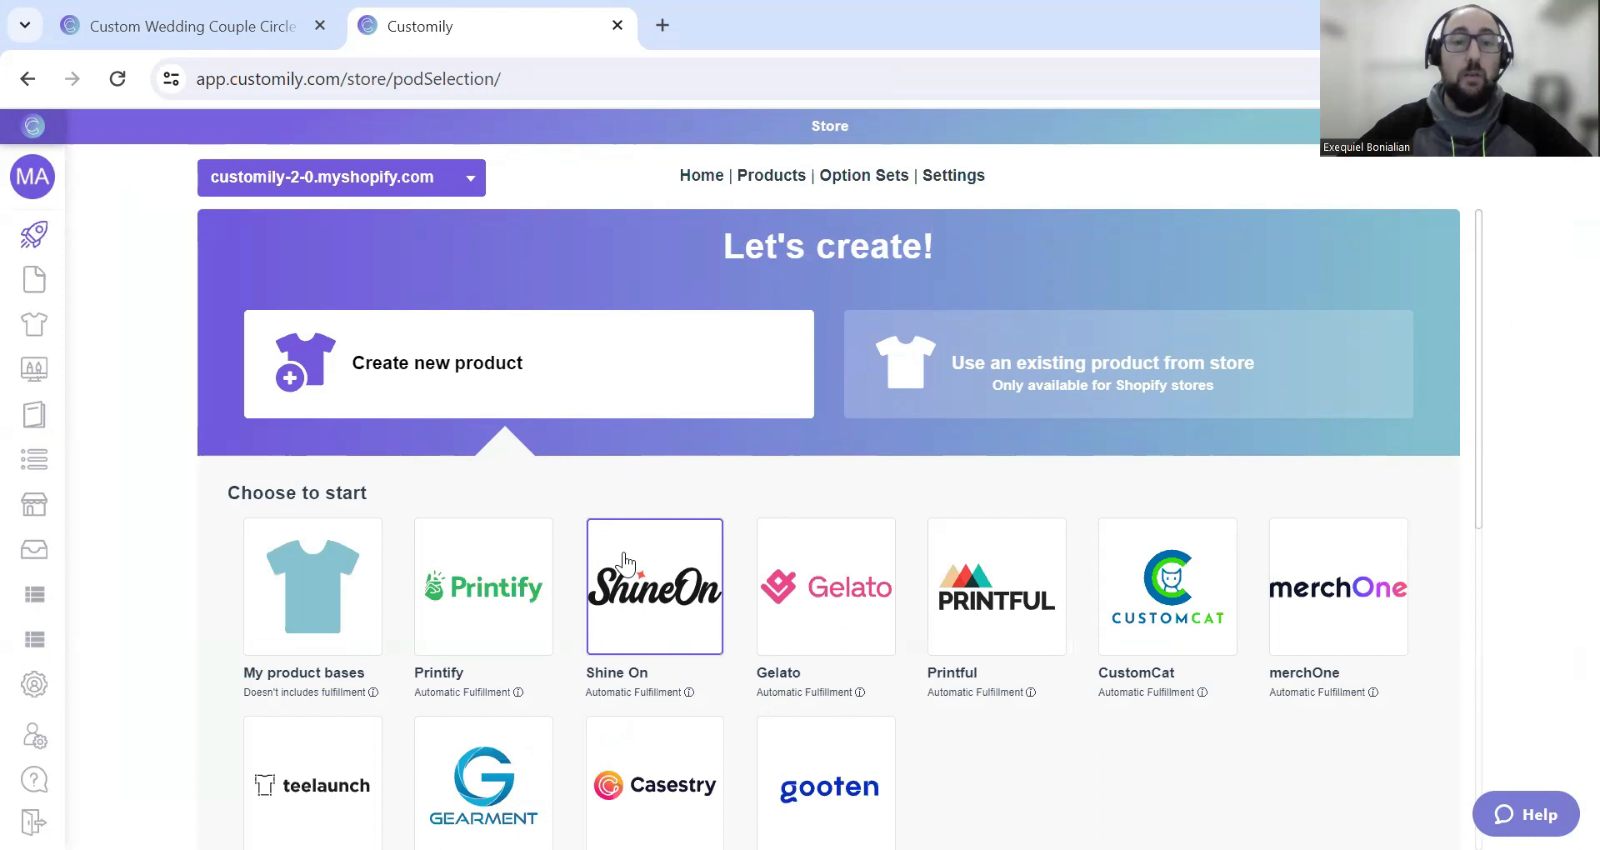
left_click(692, 758)
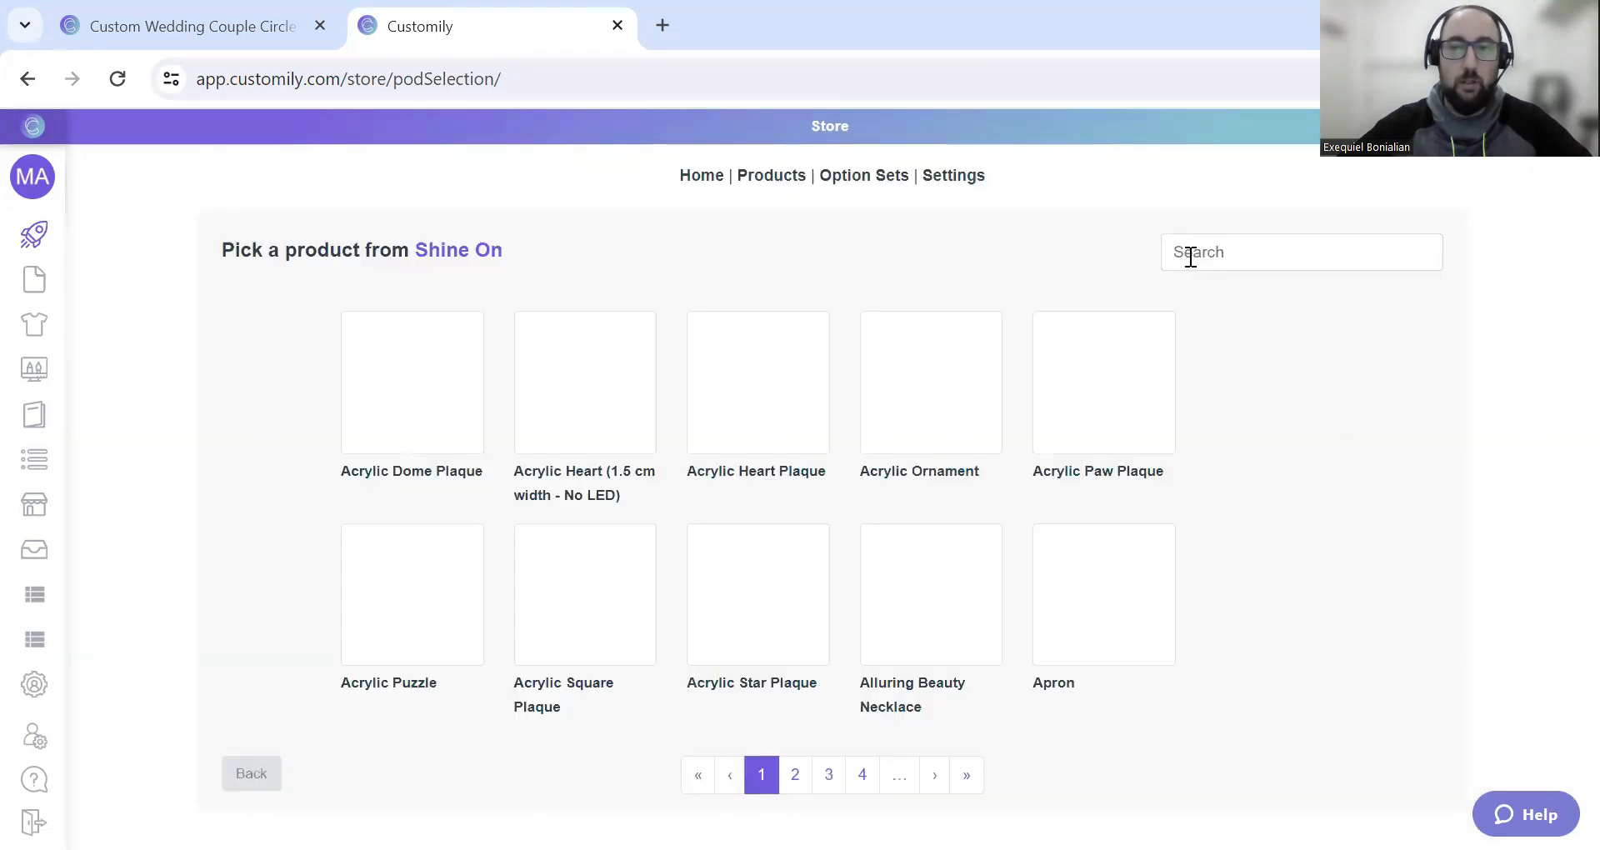
- Search the Shine On products for "circle" and pick the Circle Acrylic Plaque with the Wooden Base variant
left_click(1192, 252)
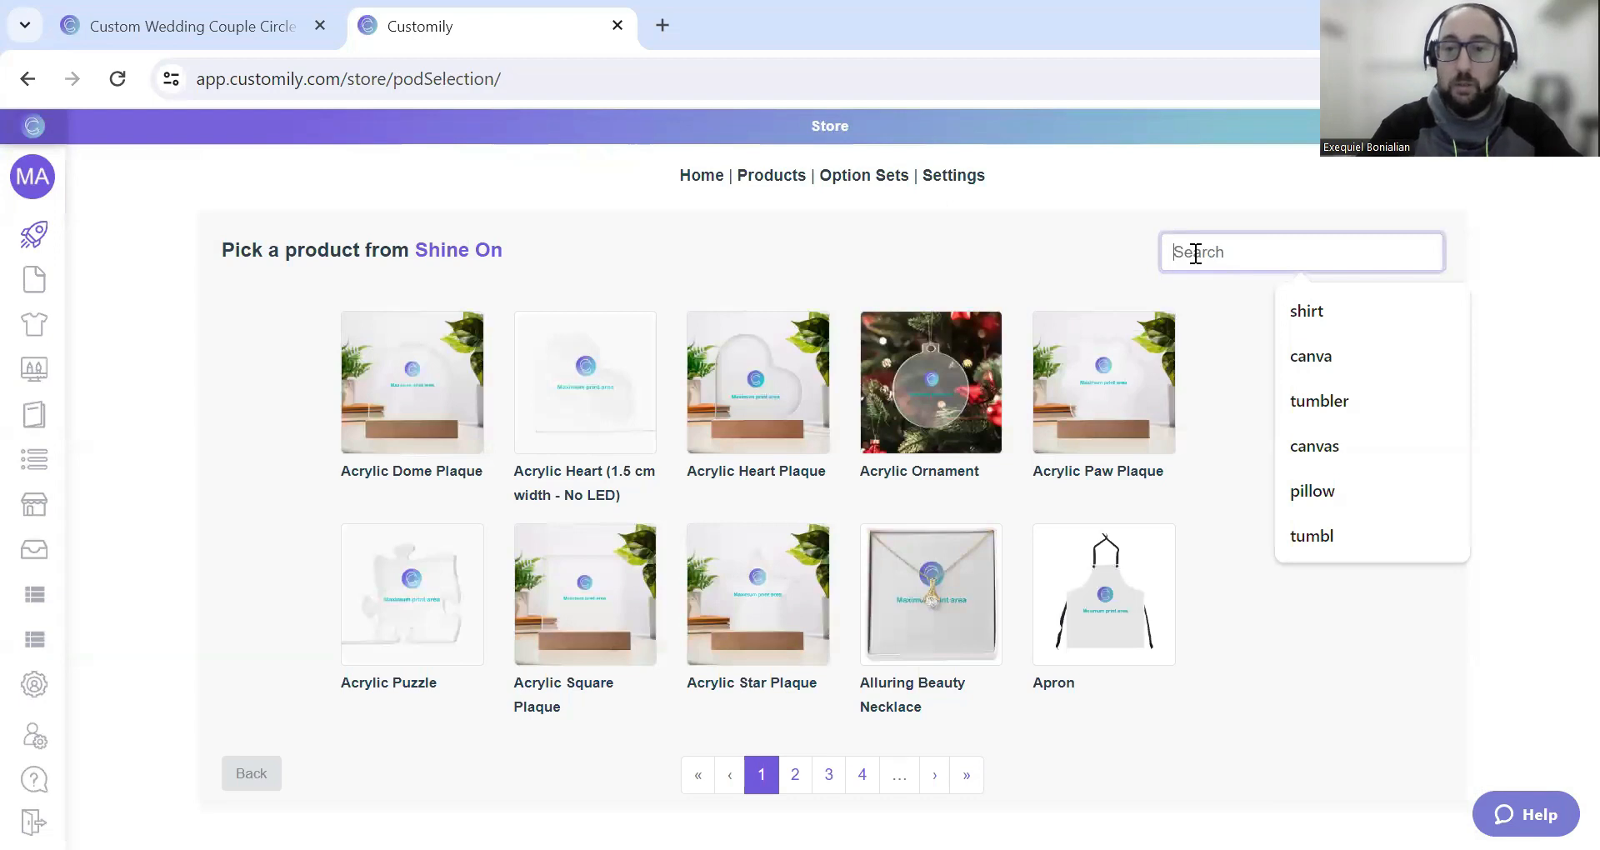
type("circle")
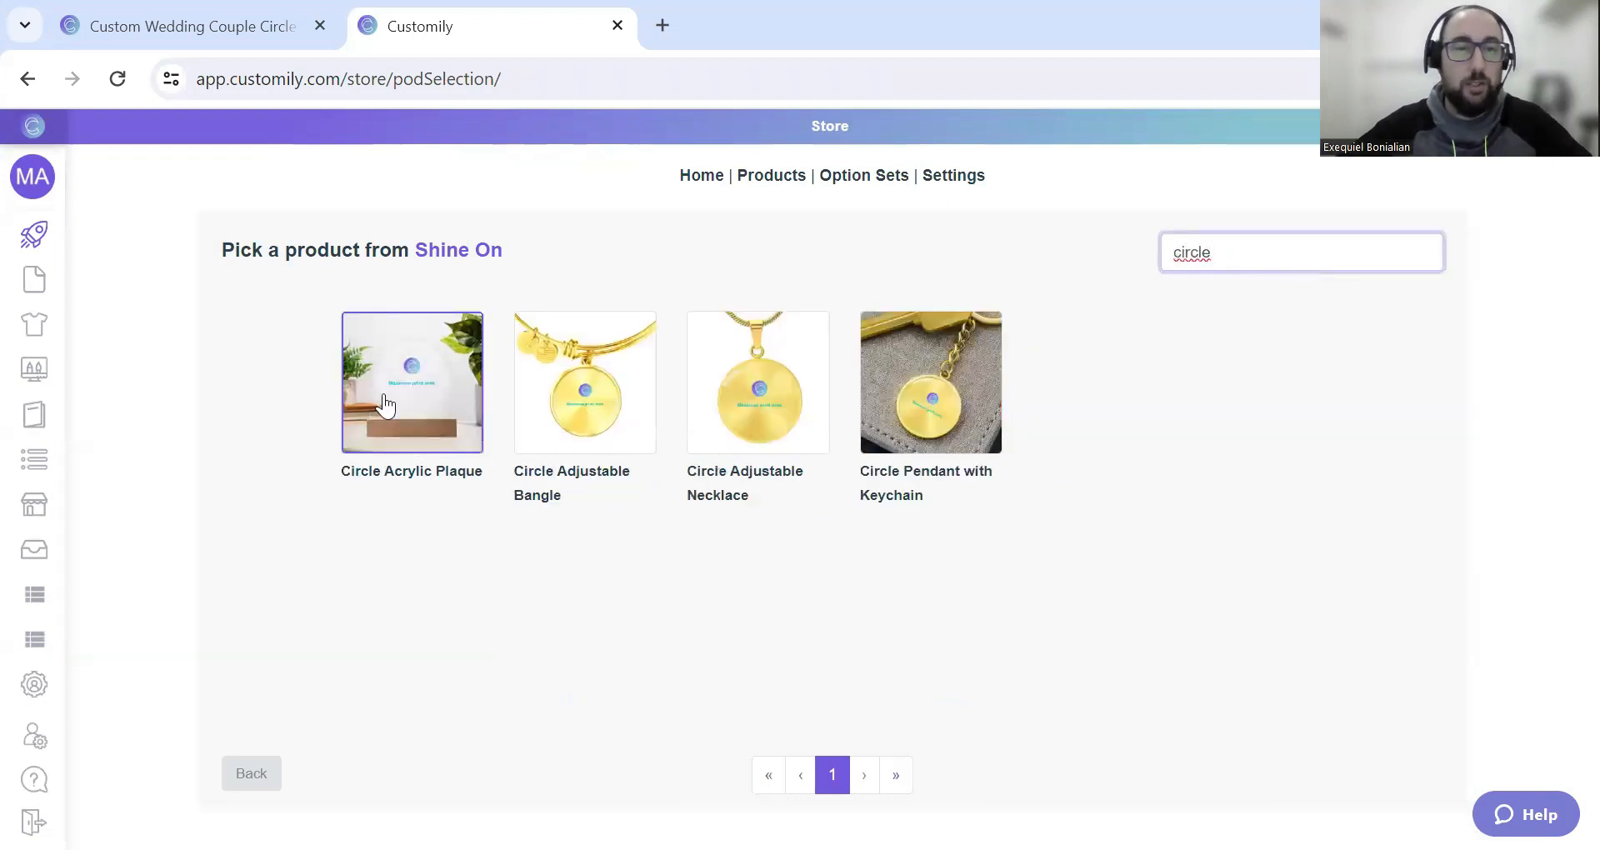
left_click(386, 406)
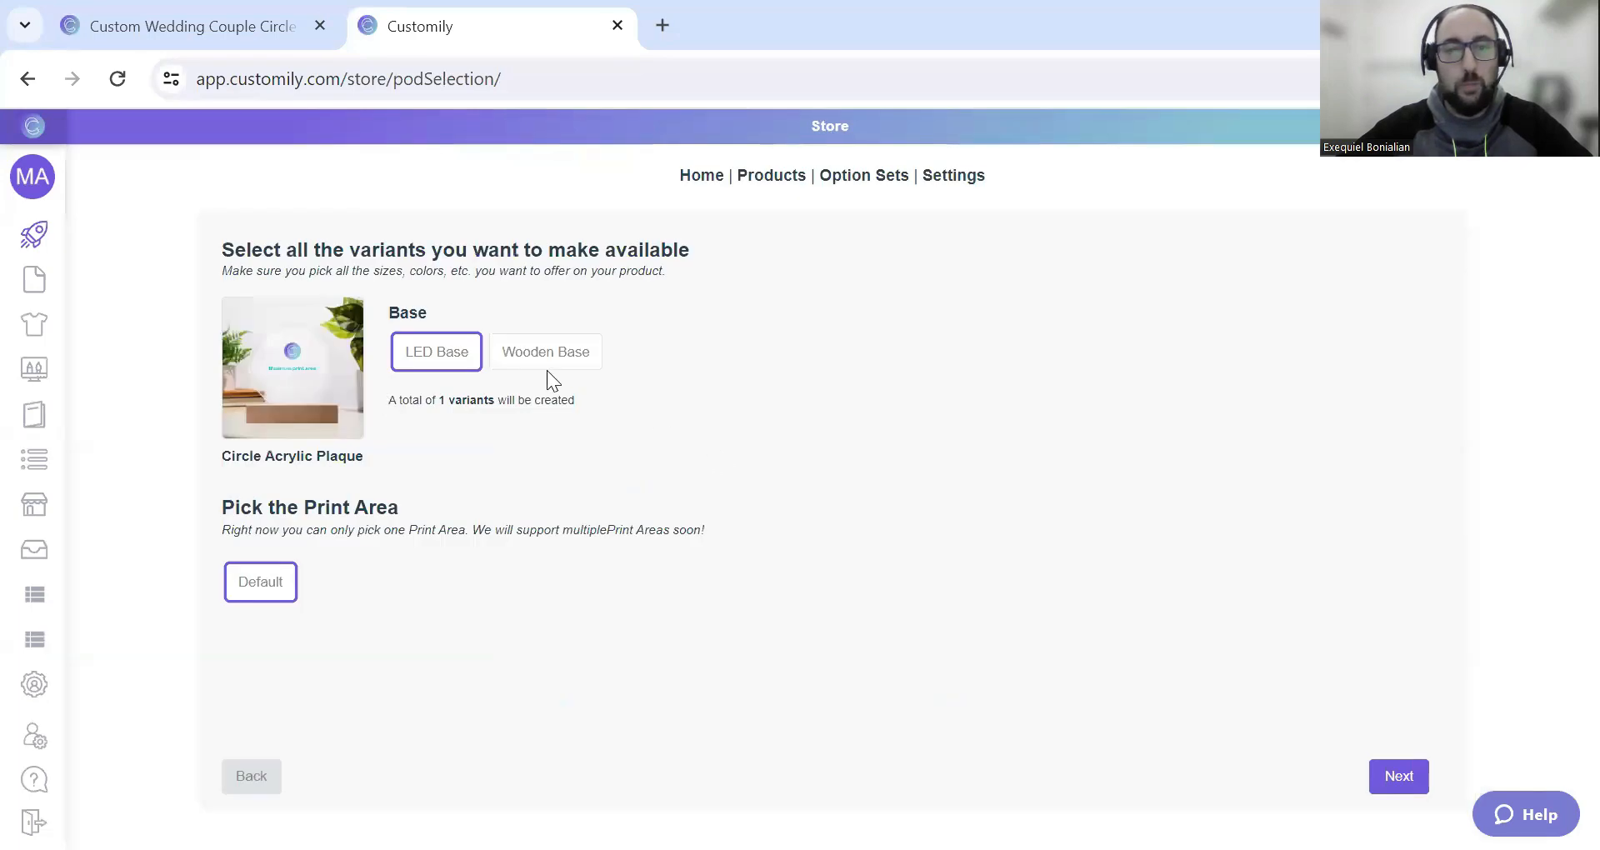
left_click(545, 363)
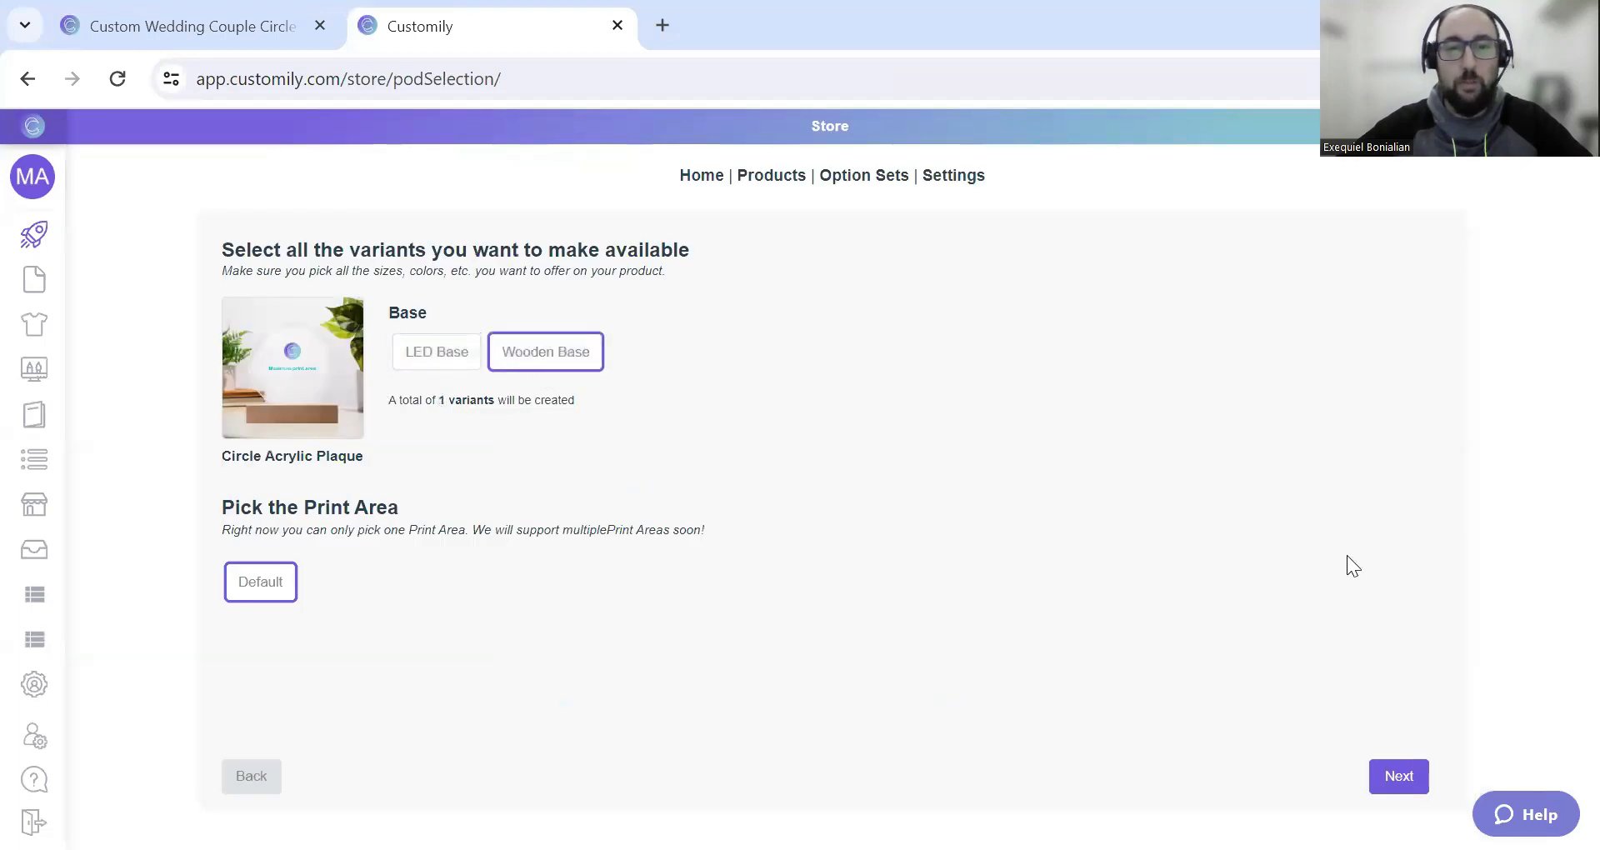
left_click(1398, 774)
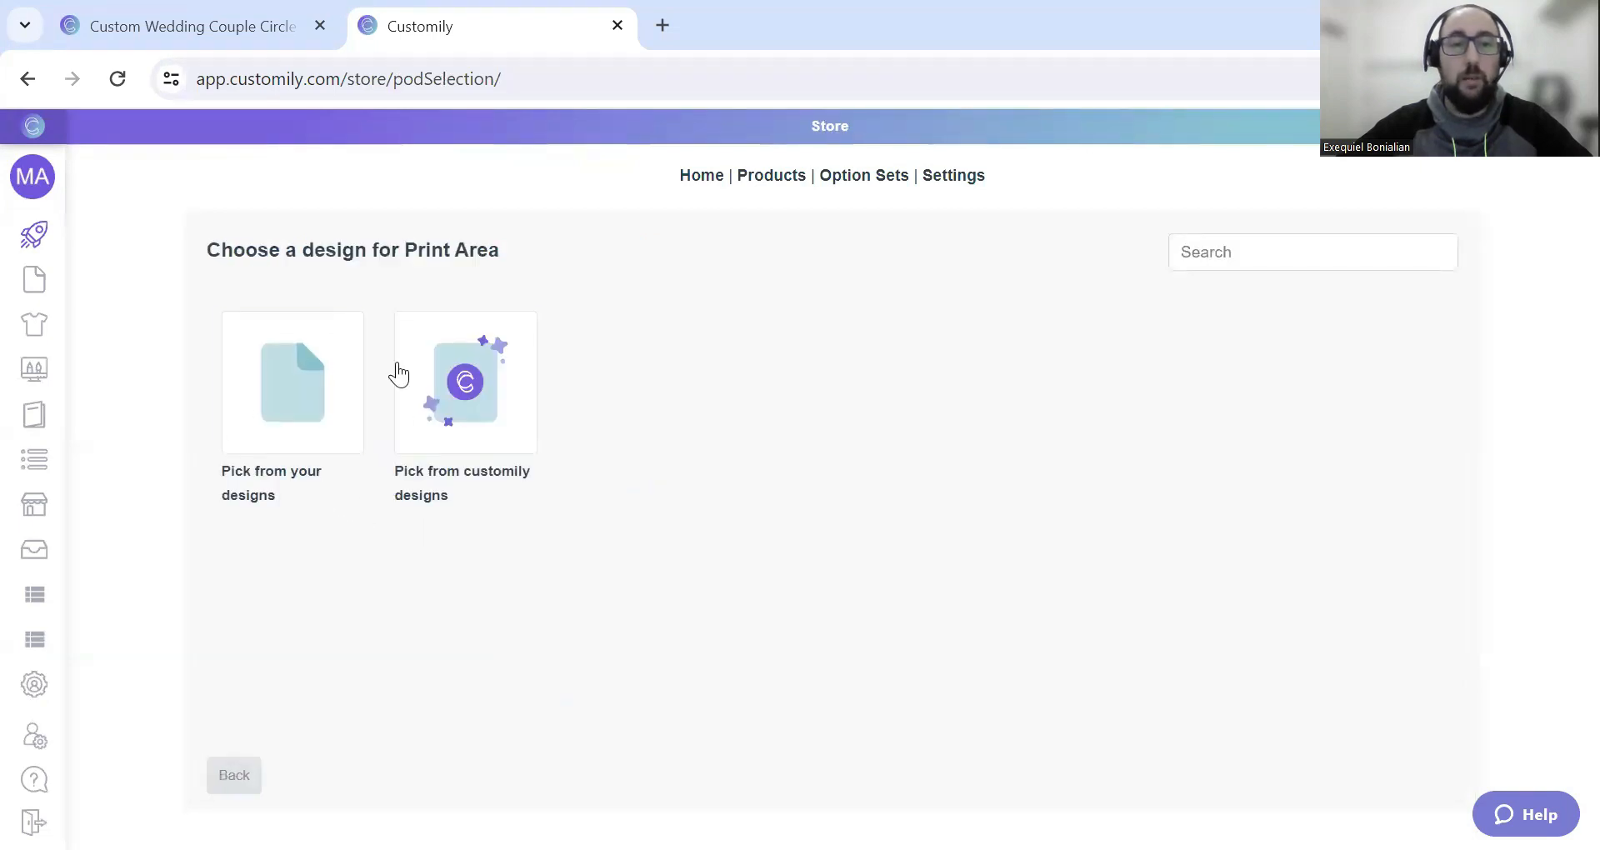
- Apply your own "Wedding Acrylic Plaque" design to the print area and create the product in the customily-2-0.myshopify.com store
left_click(289, 420)
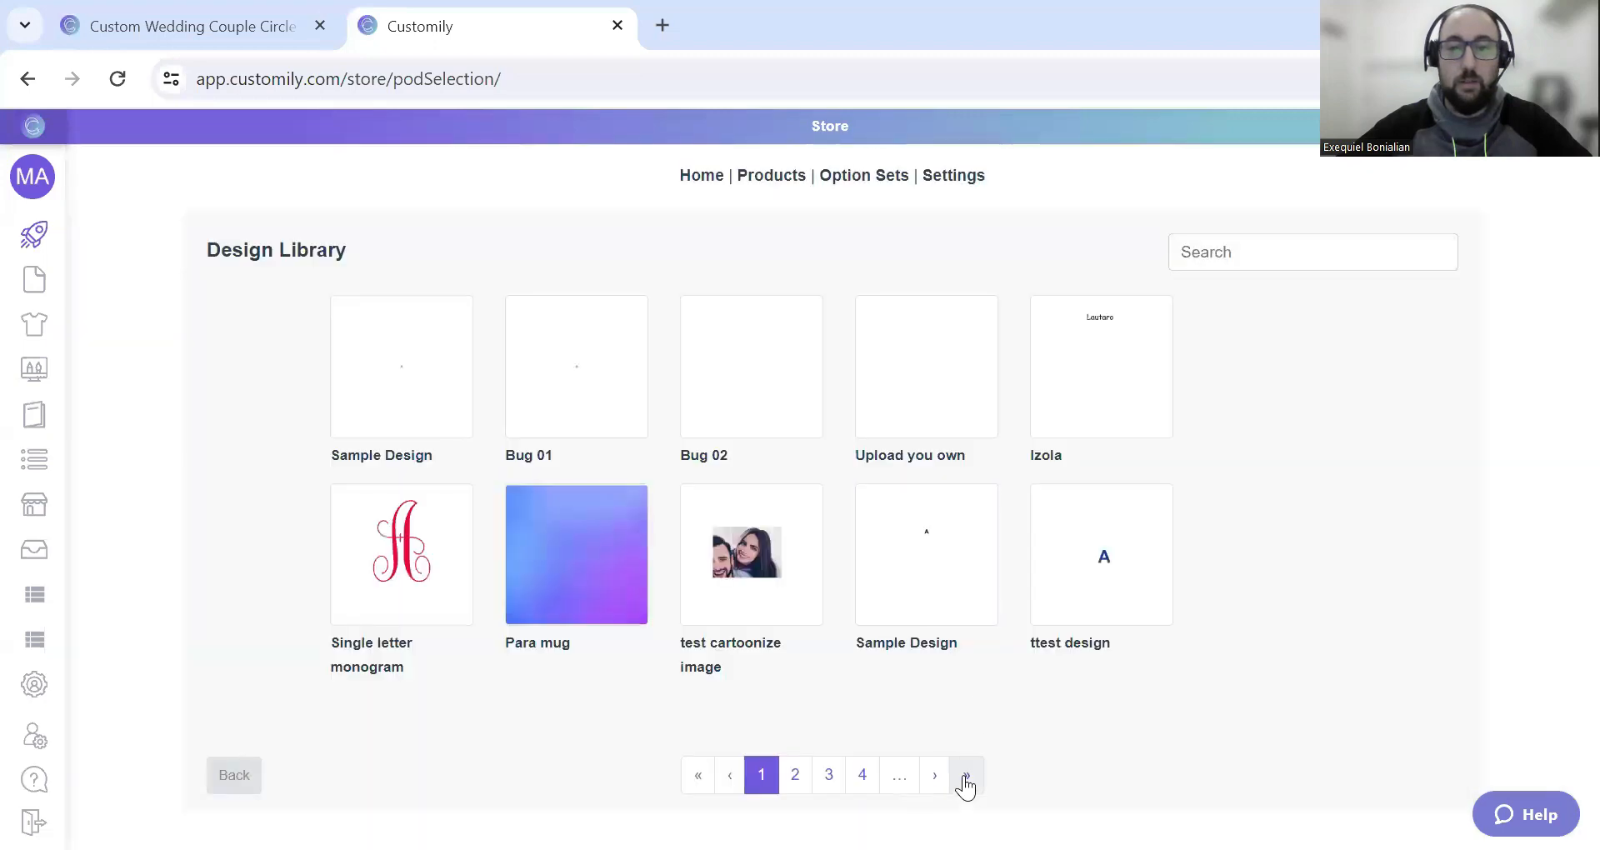
left_click(965, 777)
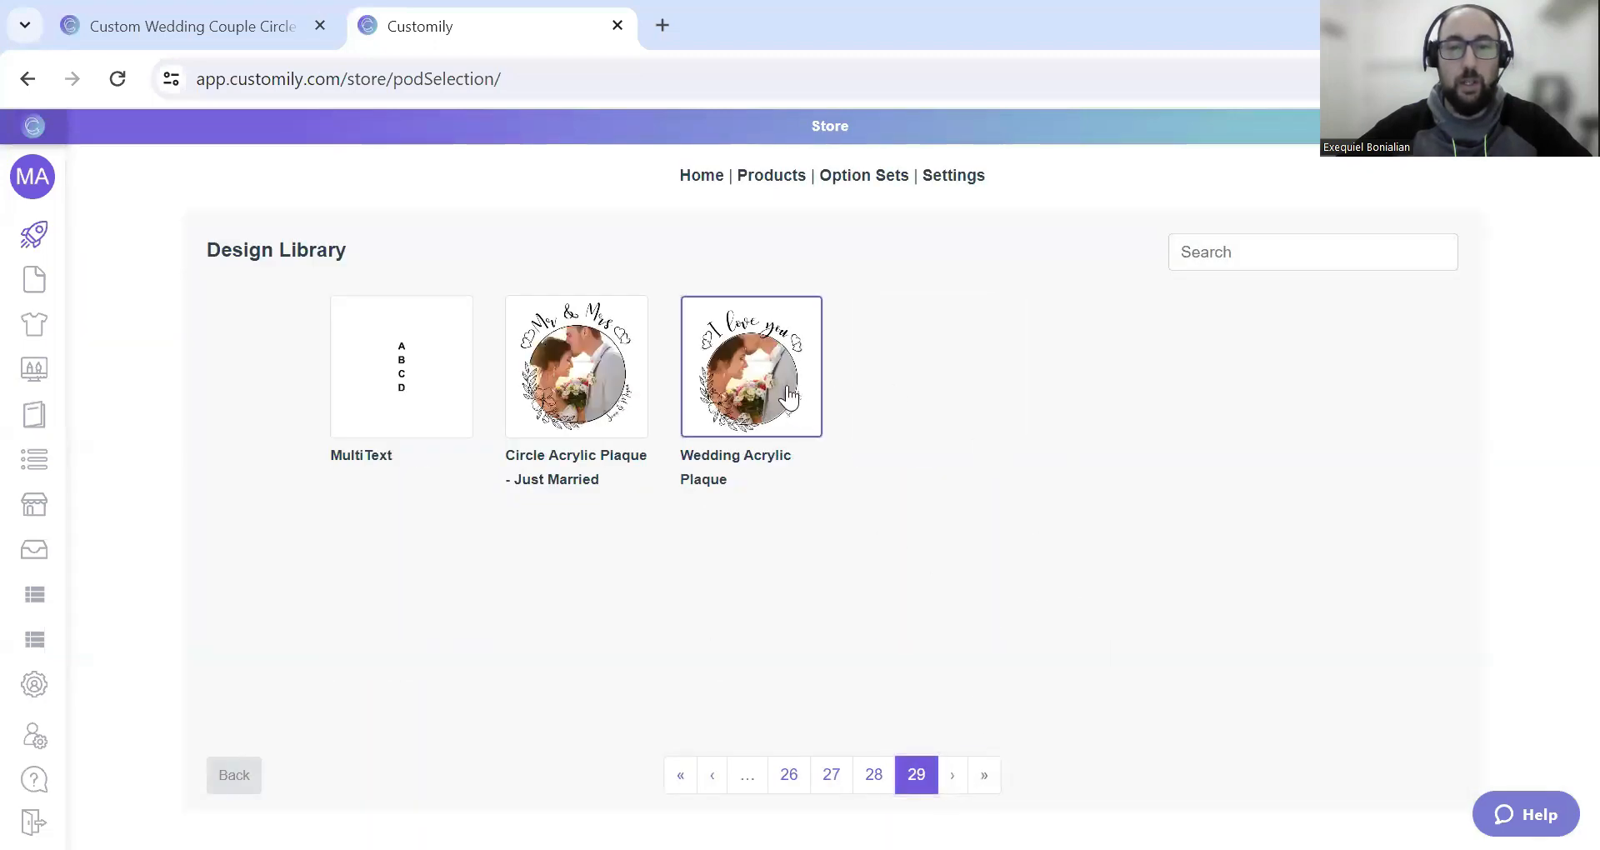
left_click(789, 396)
left_click(761, 338)
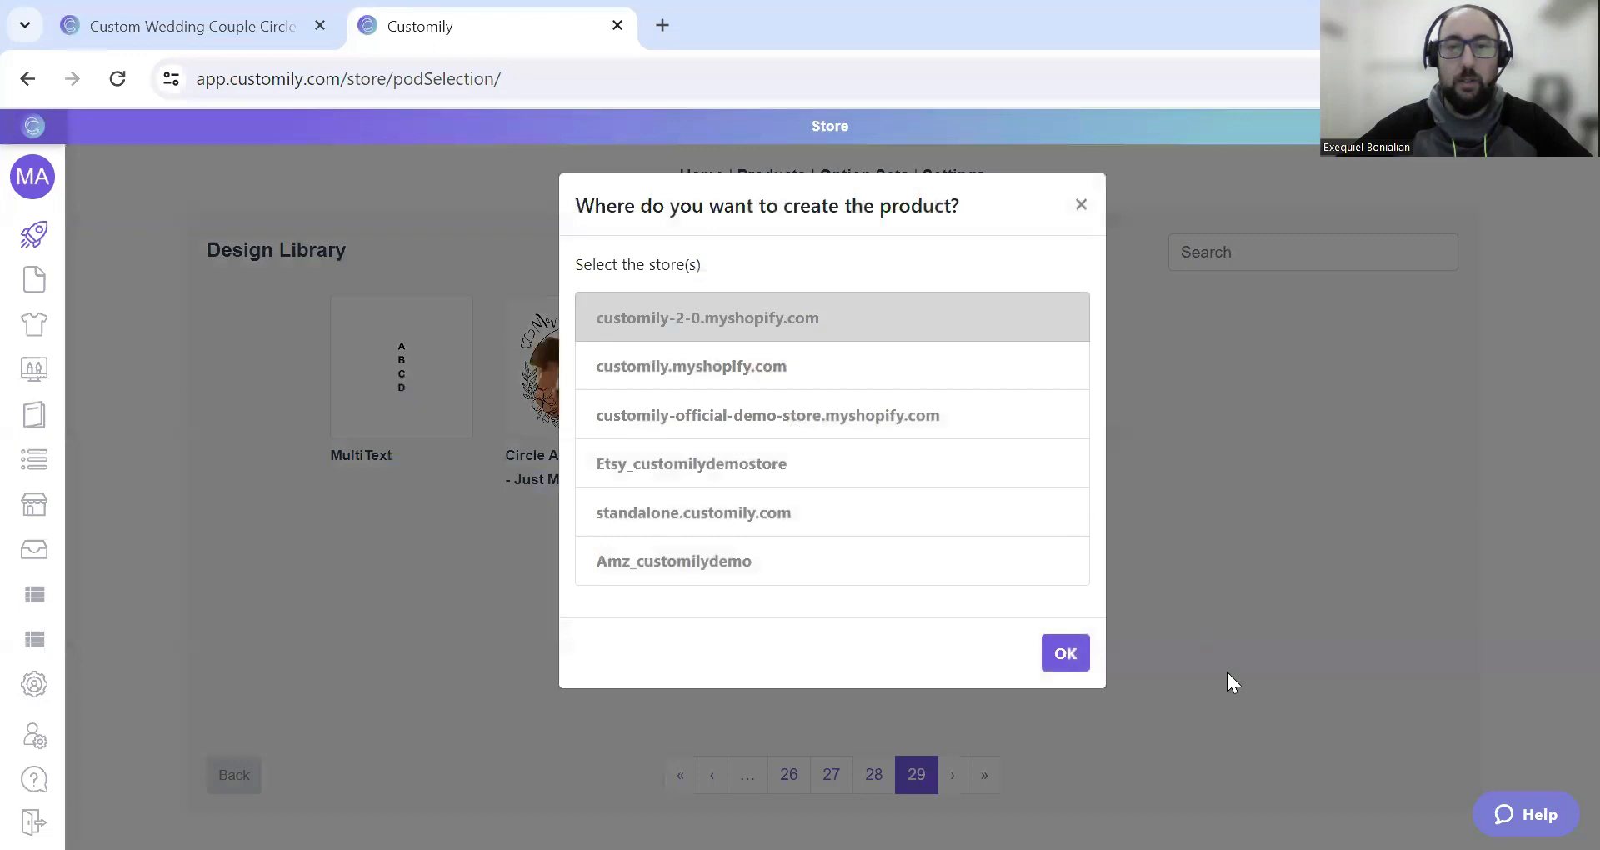
left_click(1073, 653)
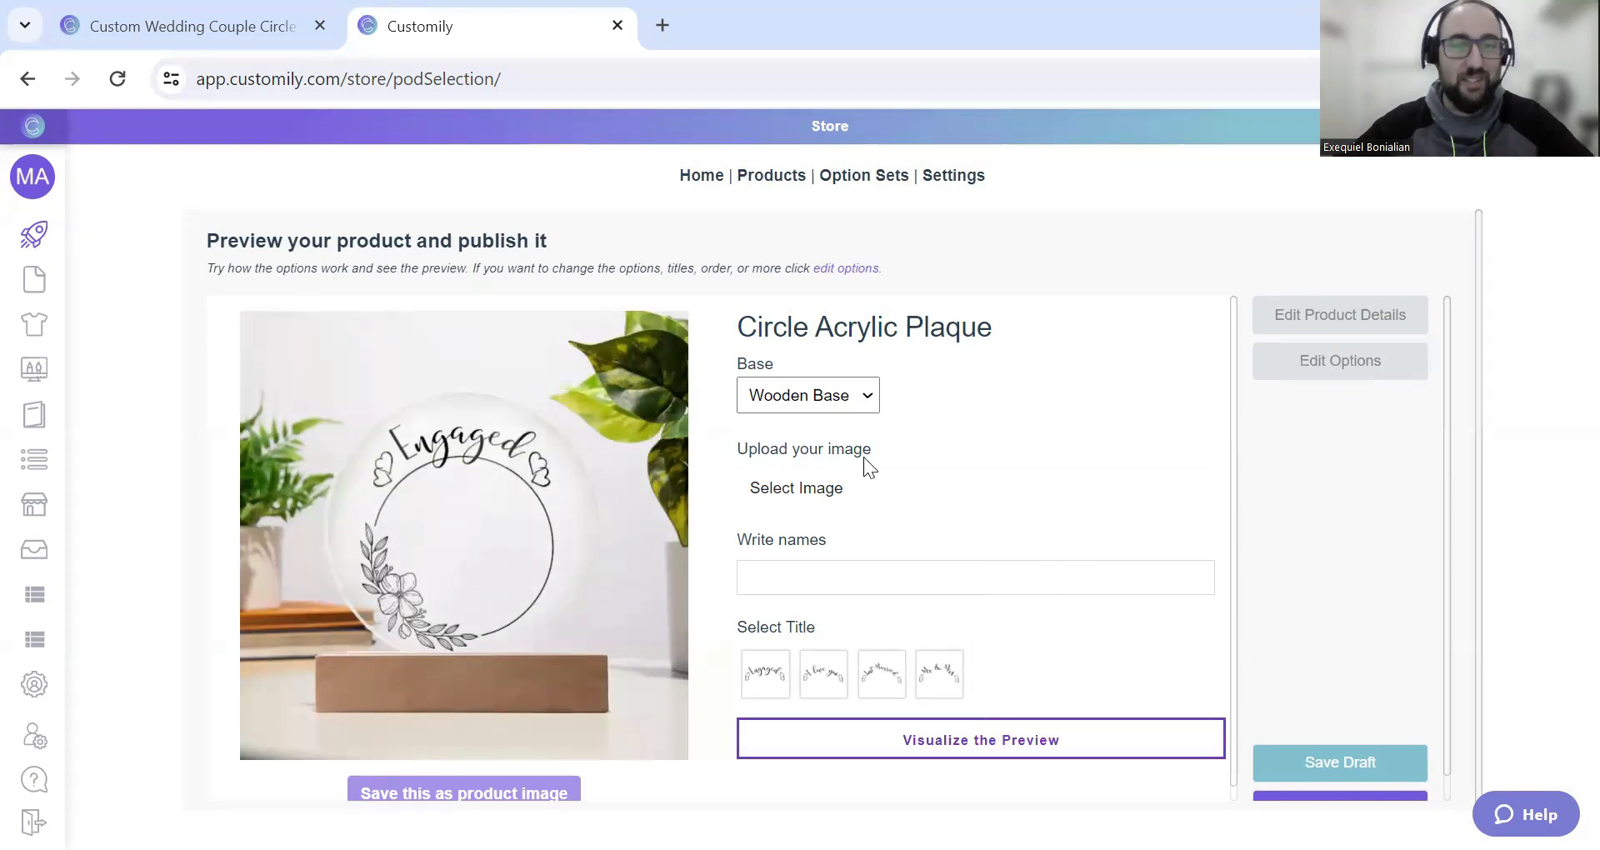
- Upload the photo "Just Believe (2)" to the product preview and adjust its crop around the couple
left_click(830, 480)
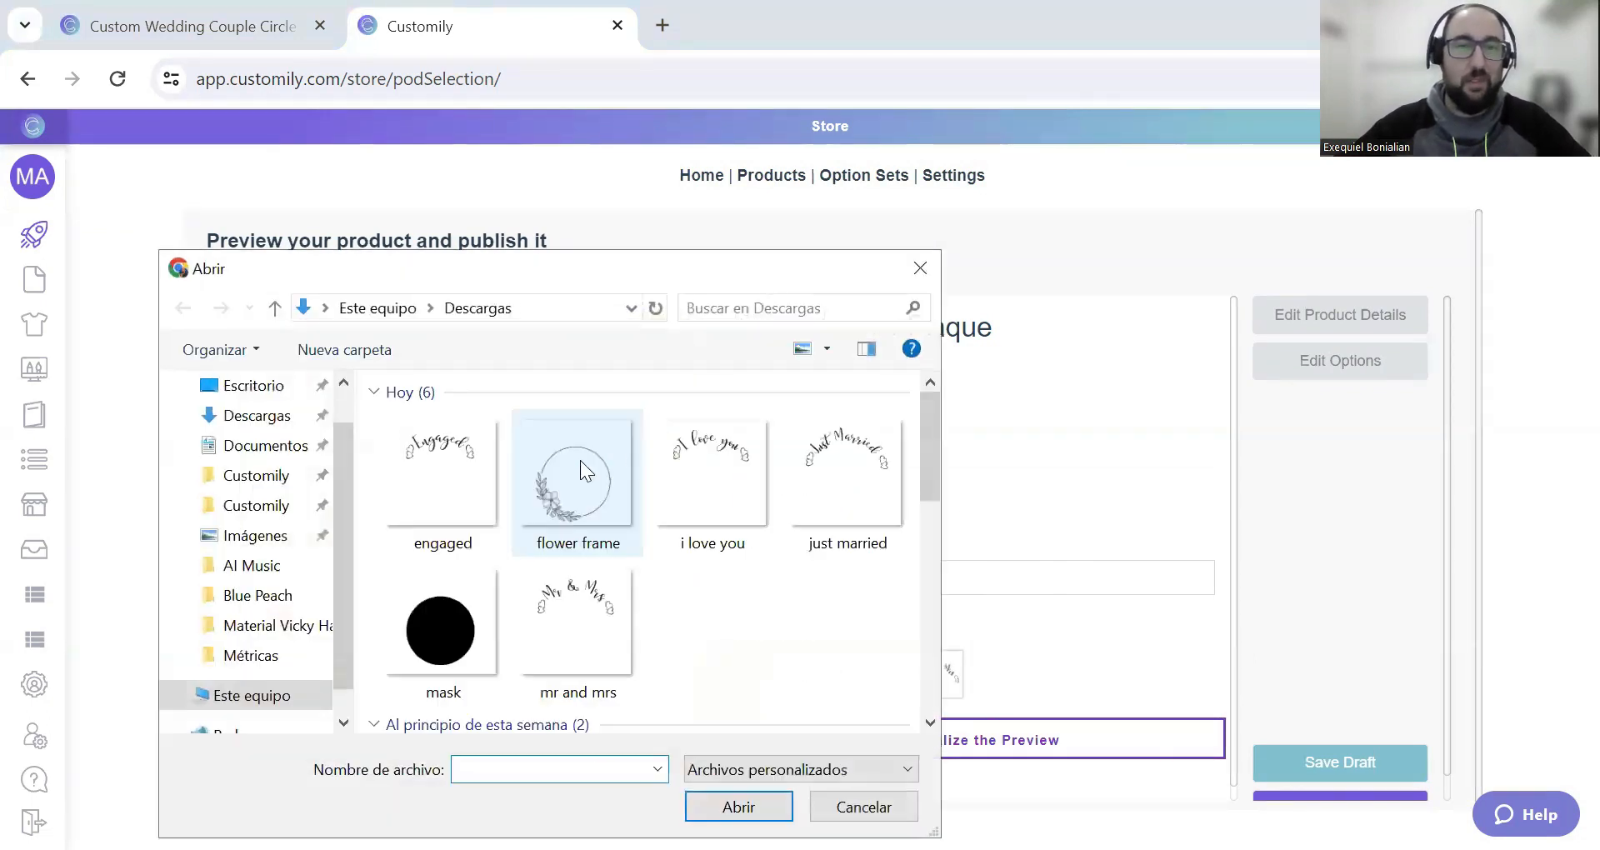
scroll(575, 517, "down", 5)
left_click(458, 489)
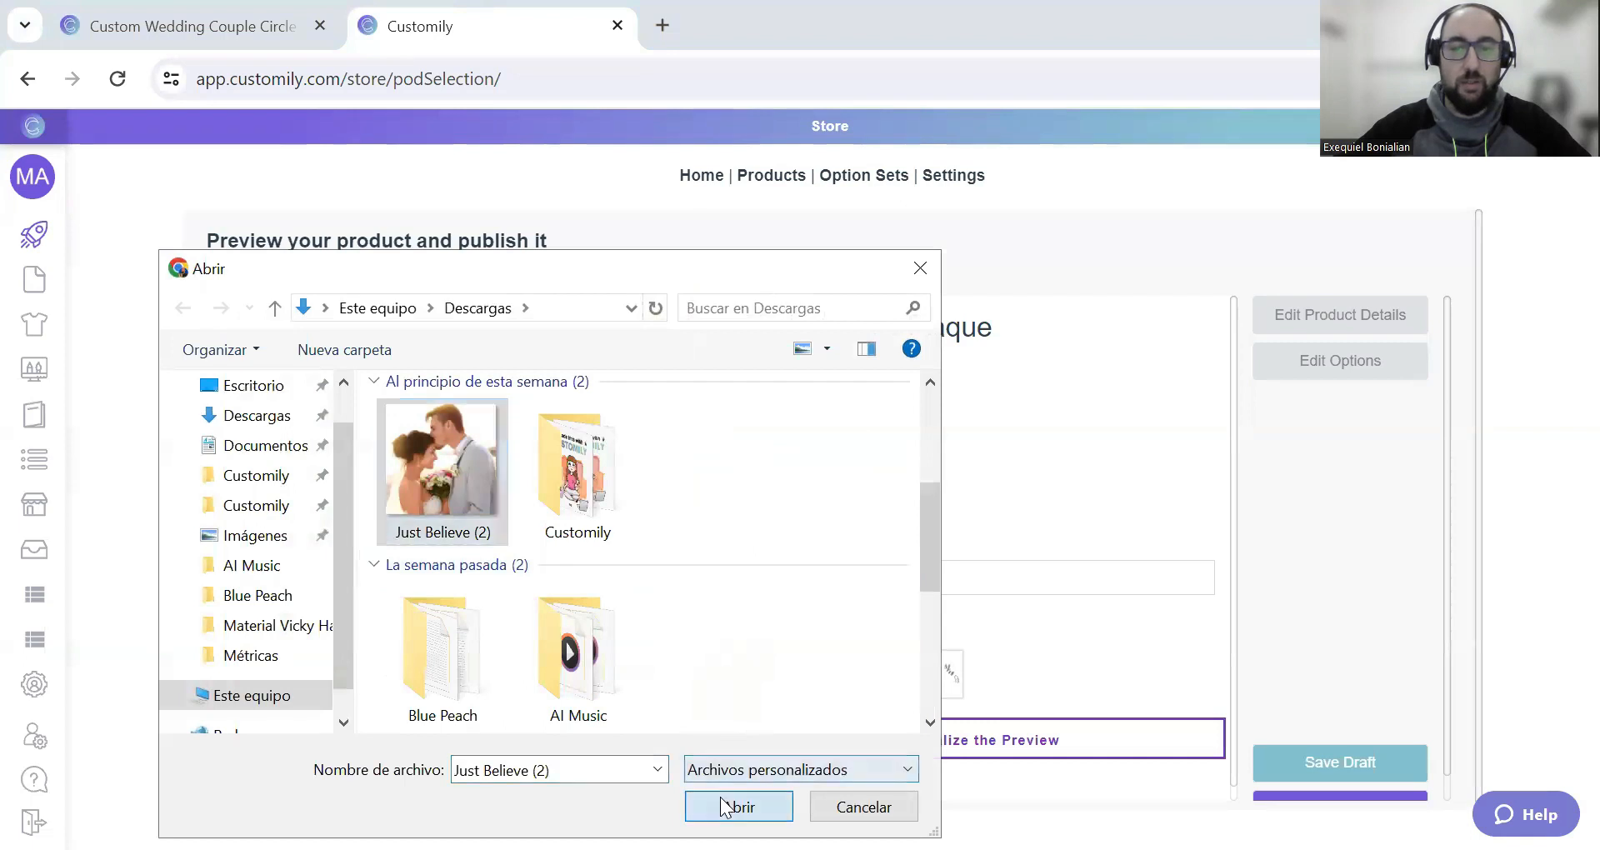
key("Return")
left_click(550, 476)
left_click_drag(607, 393, 575, 427)
left_click_drag(537, 525, 541, 536)
- Enter the couple's names and try the four title options in the product preview, ending on "Mr & Mrs"
left_click(802, 566)
left_click(921, 635)
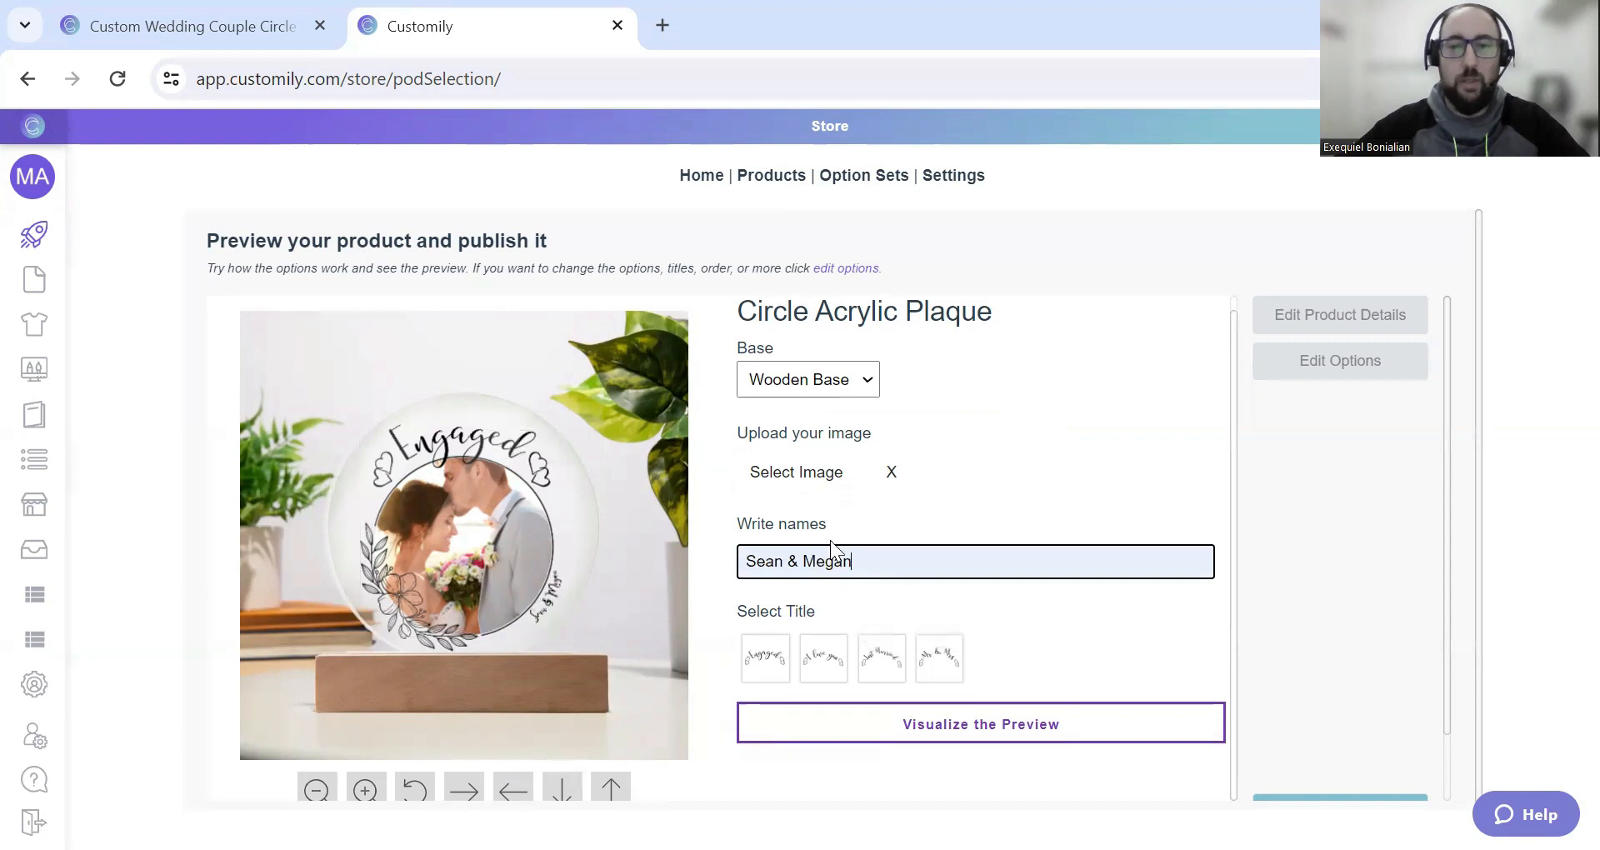
left_click(753, 677)
left_click(826, 667)
left_click(879, 671)
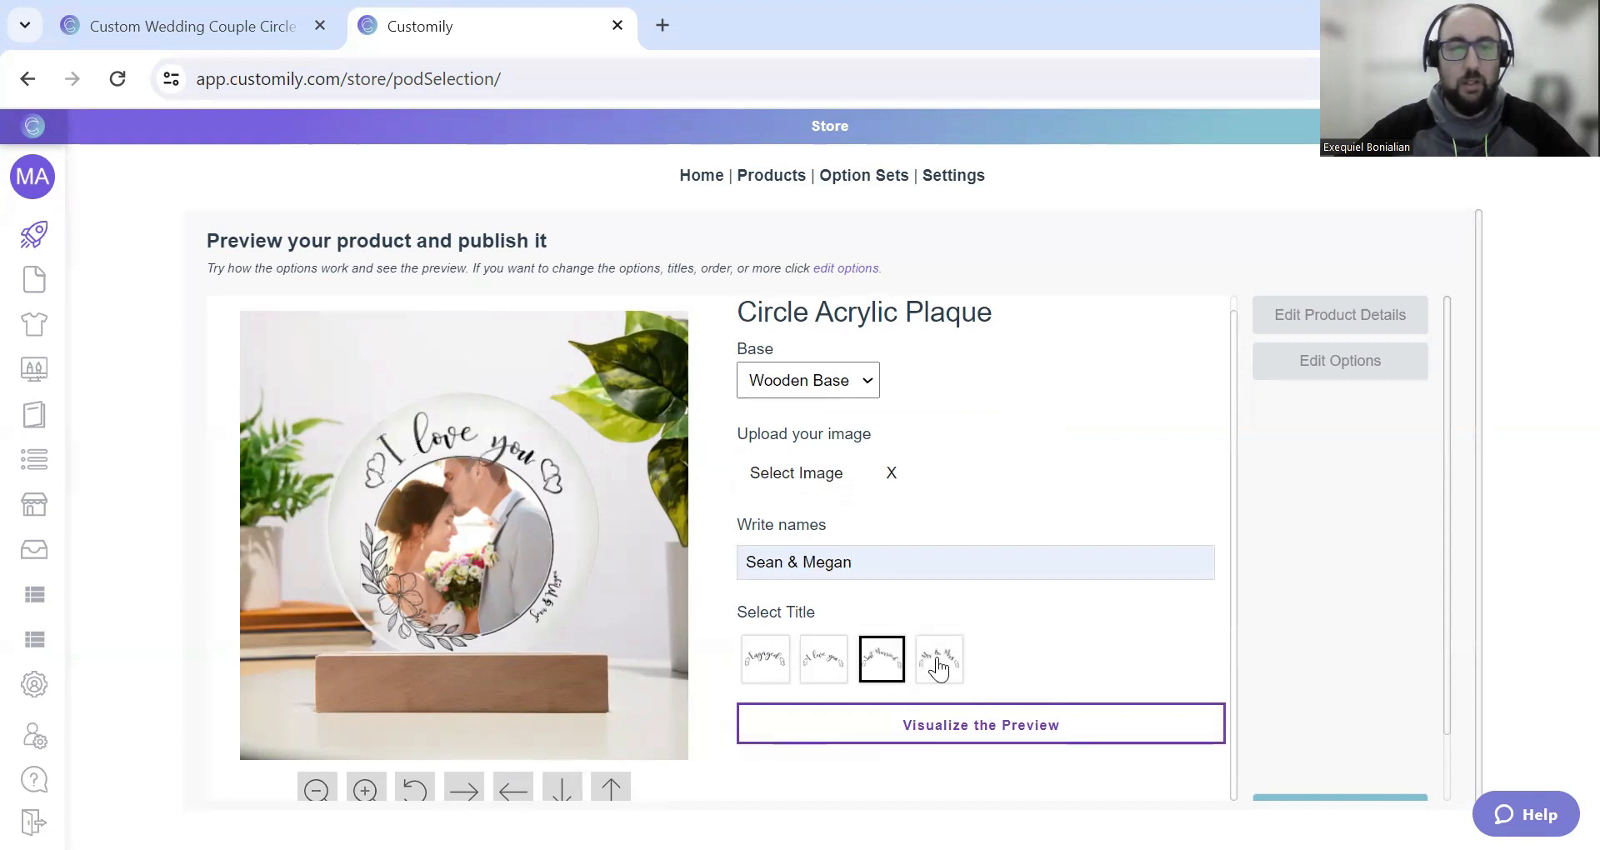
left_click(938, 667)
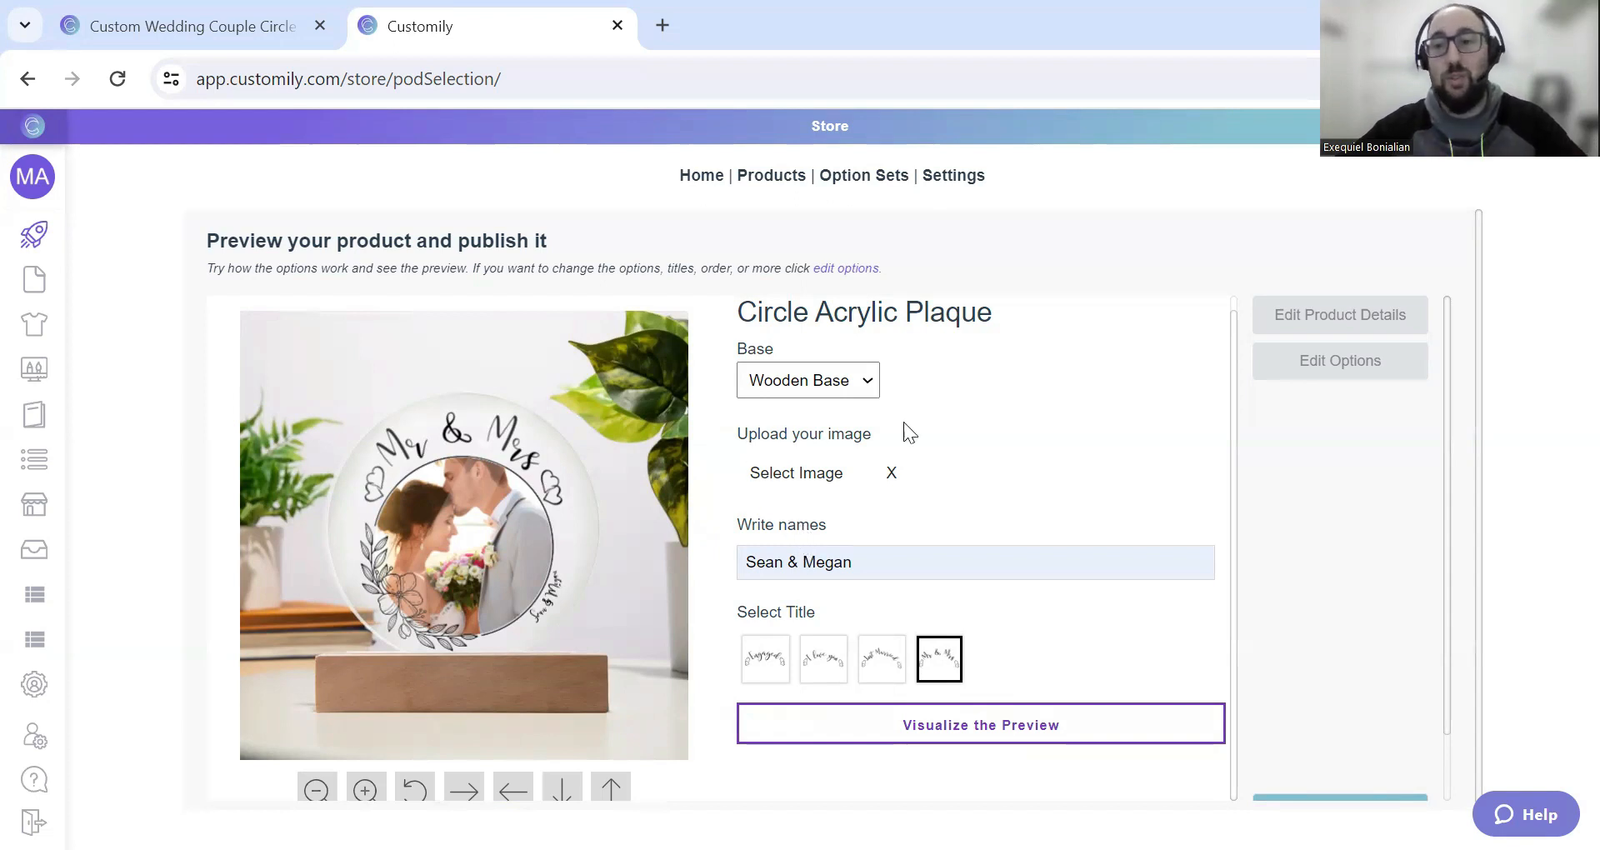
- Switch to the Canva design "I love you" and add a heading reading "I love you" to blank page 12
left_click(1319, 365)
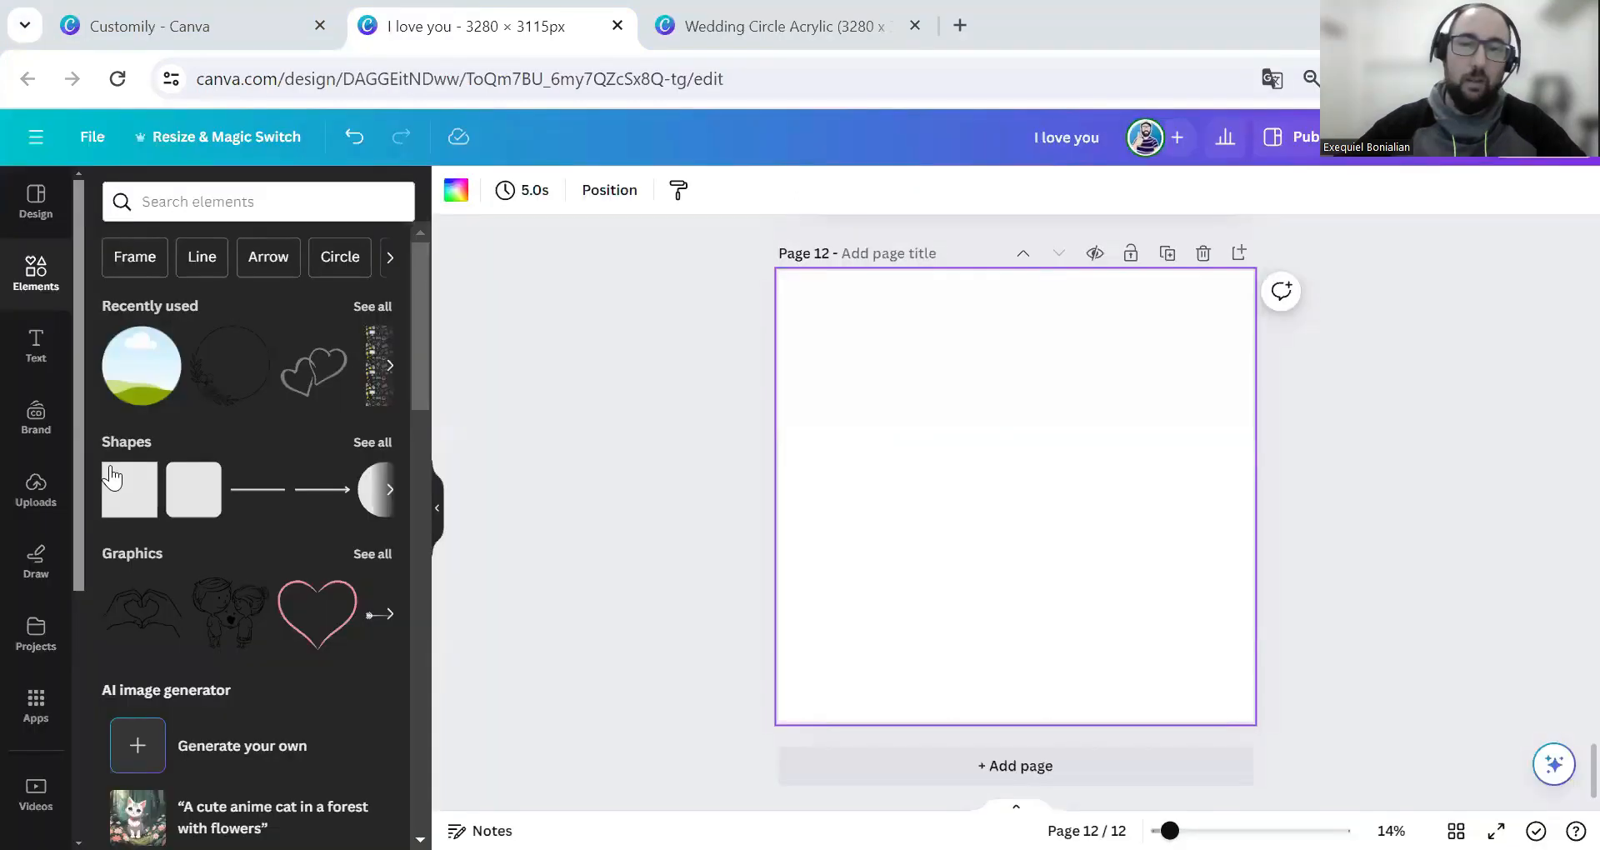
left_click(36, 342)
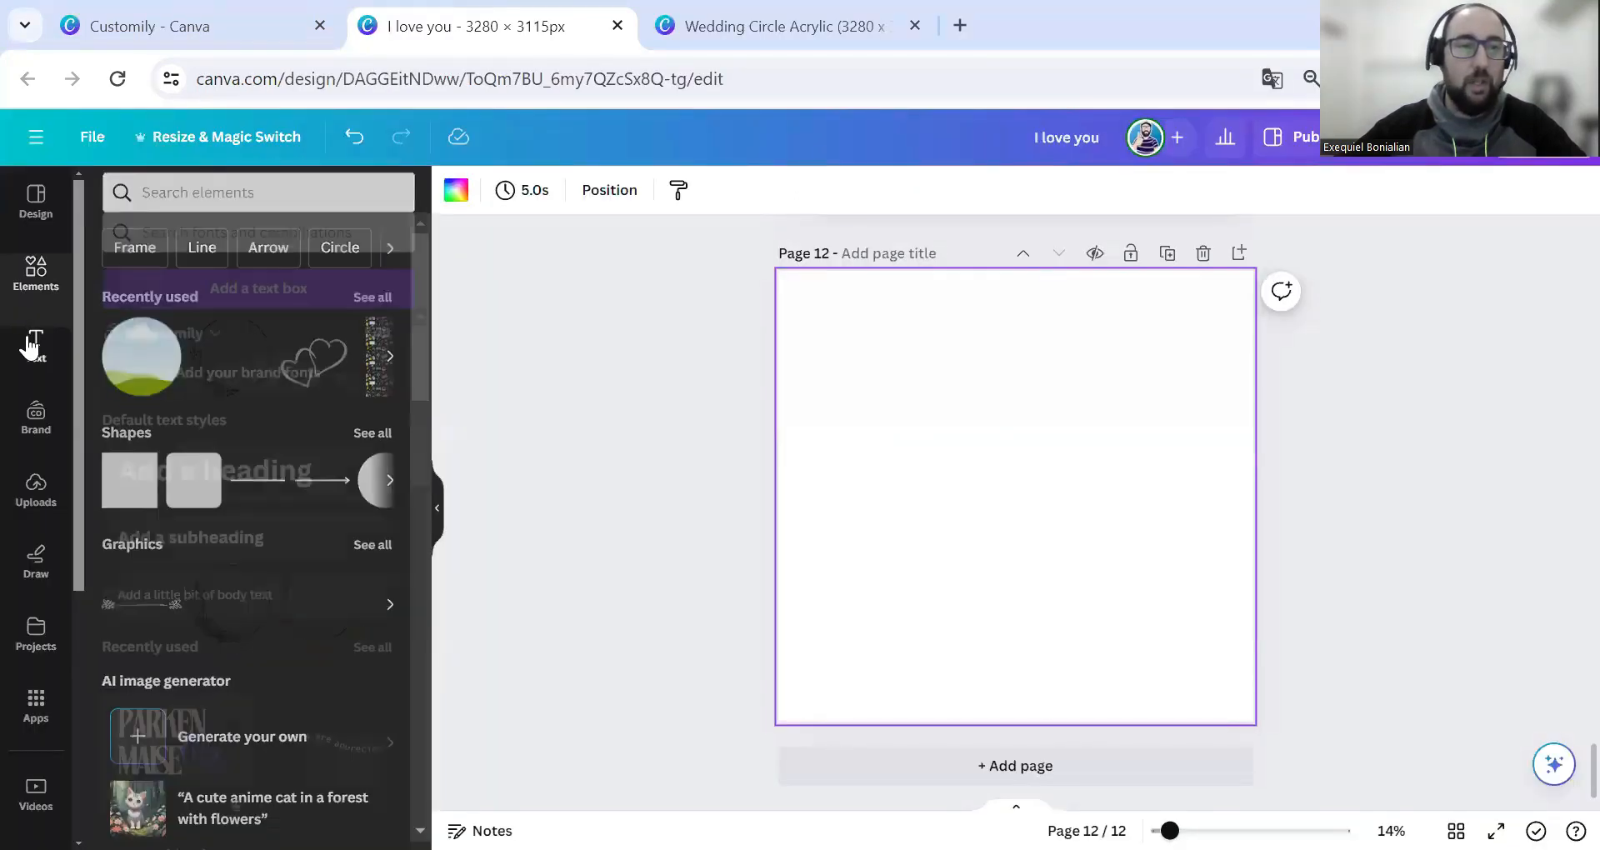
left_click(200, 440)
left_click(955, 492)
double_click(955, 491)
key("ctrl+a")
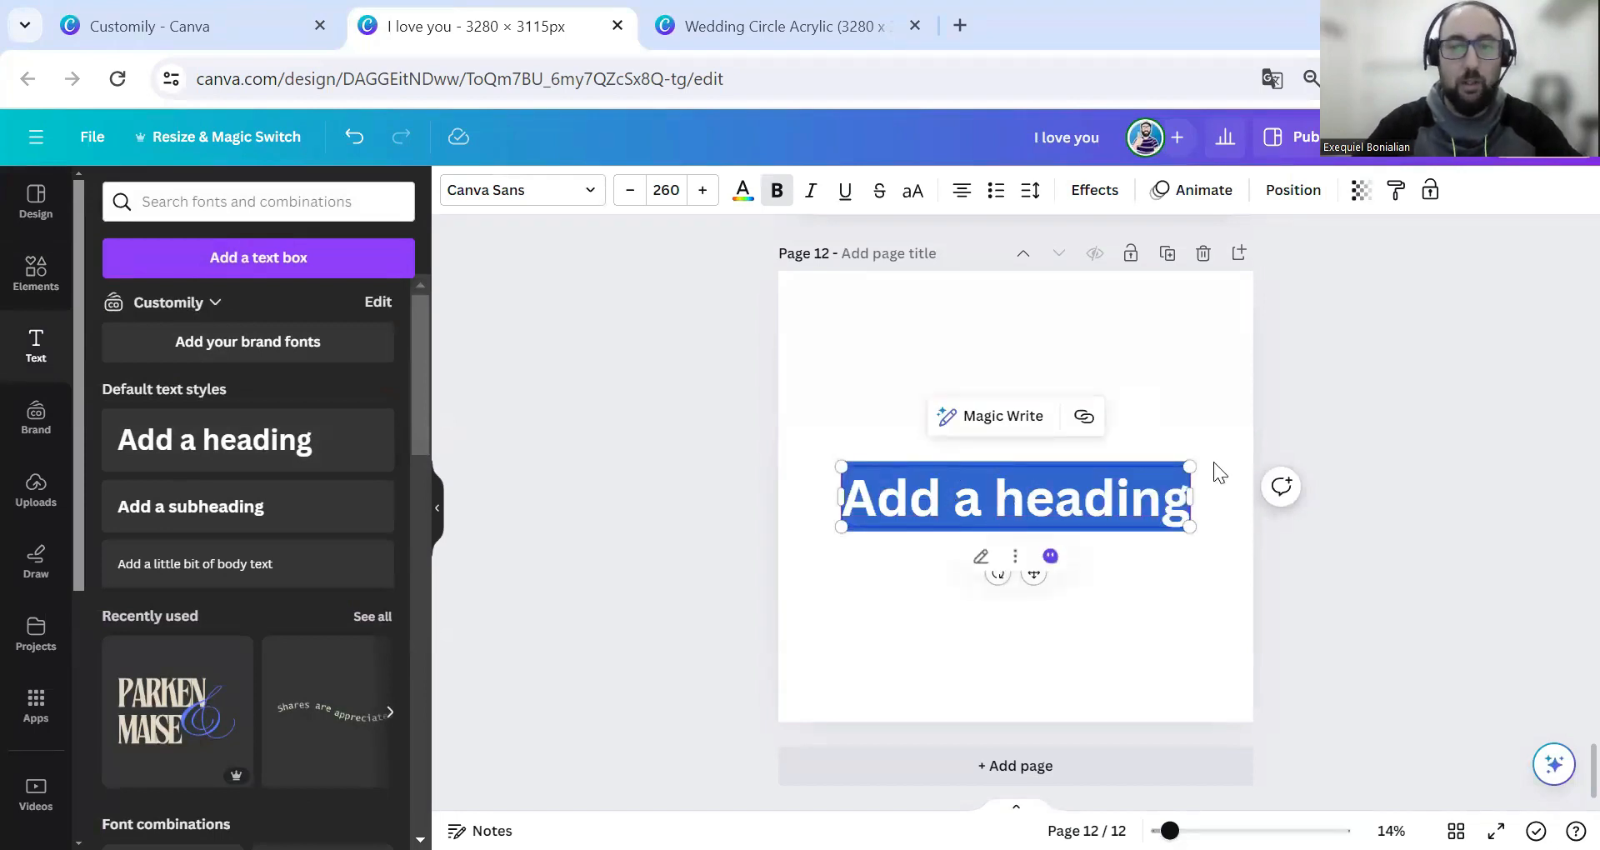
type("I love you")
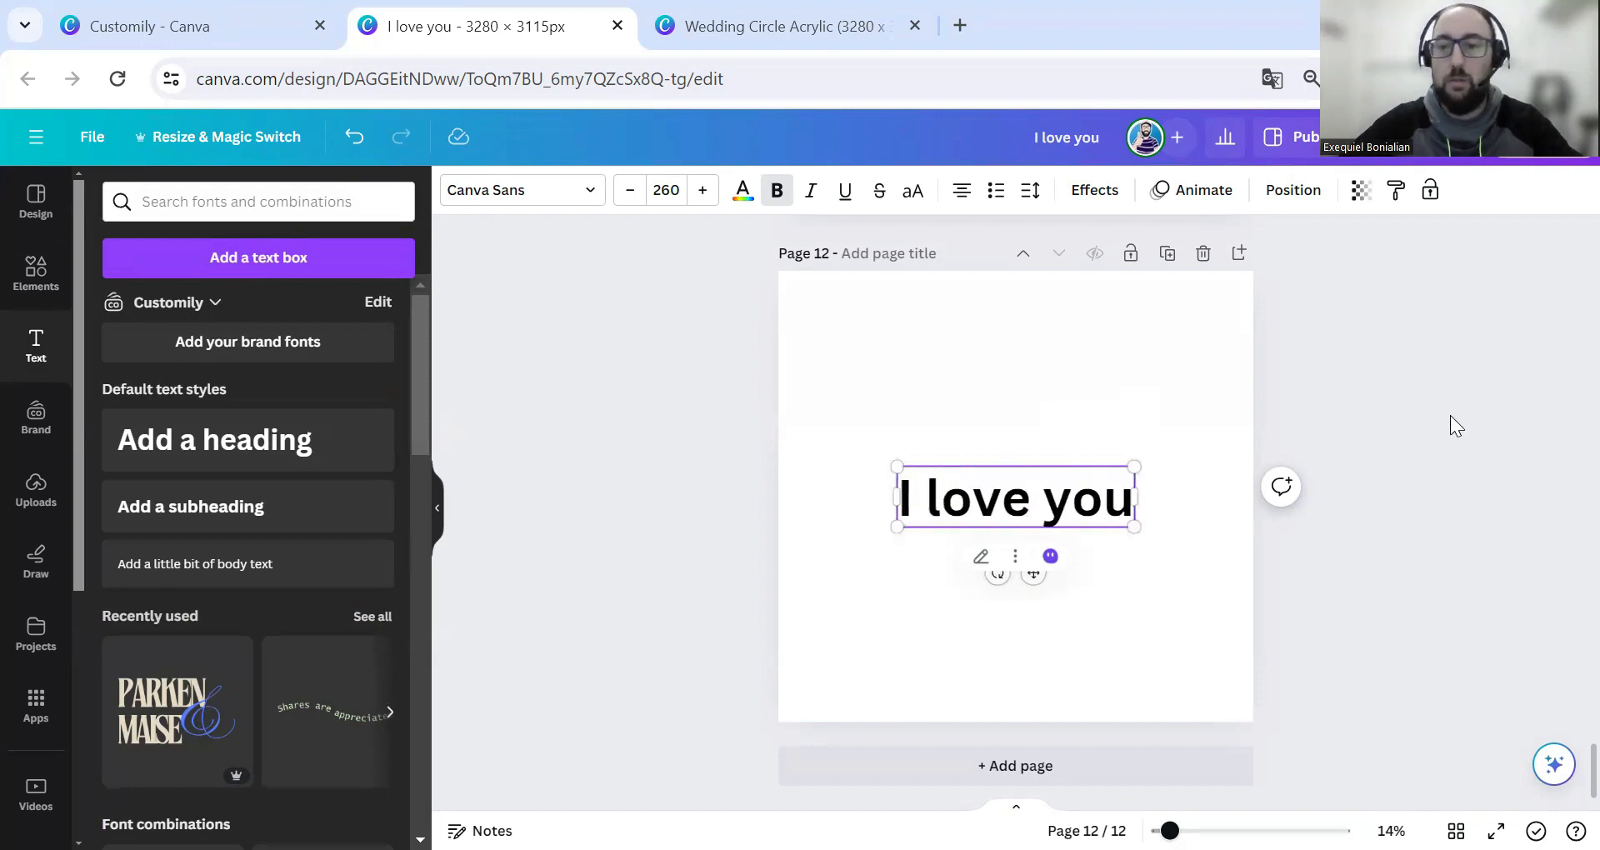
left_click(1383, 406)
left_click(1042, 540)
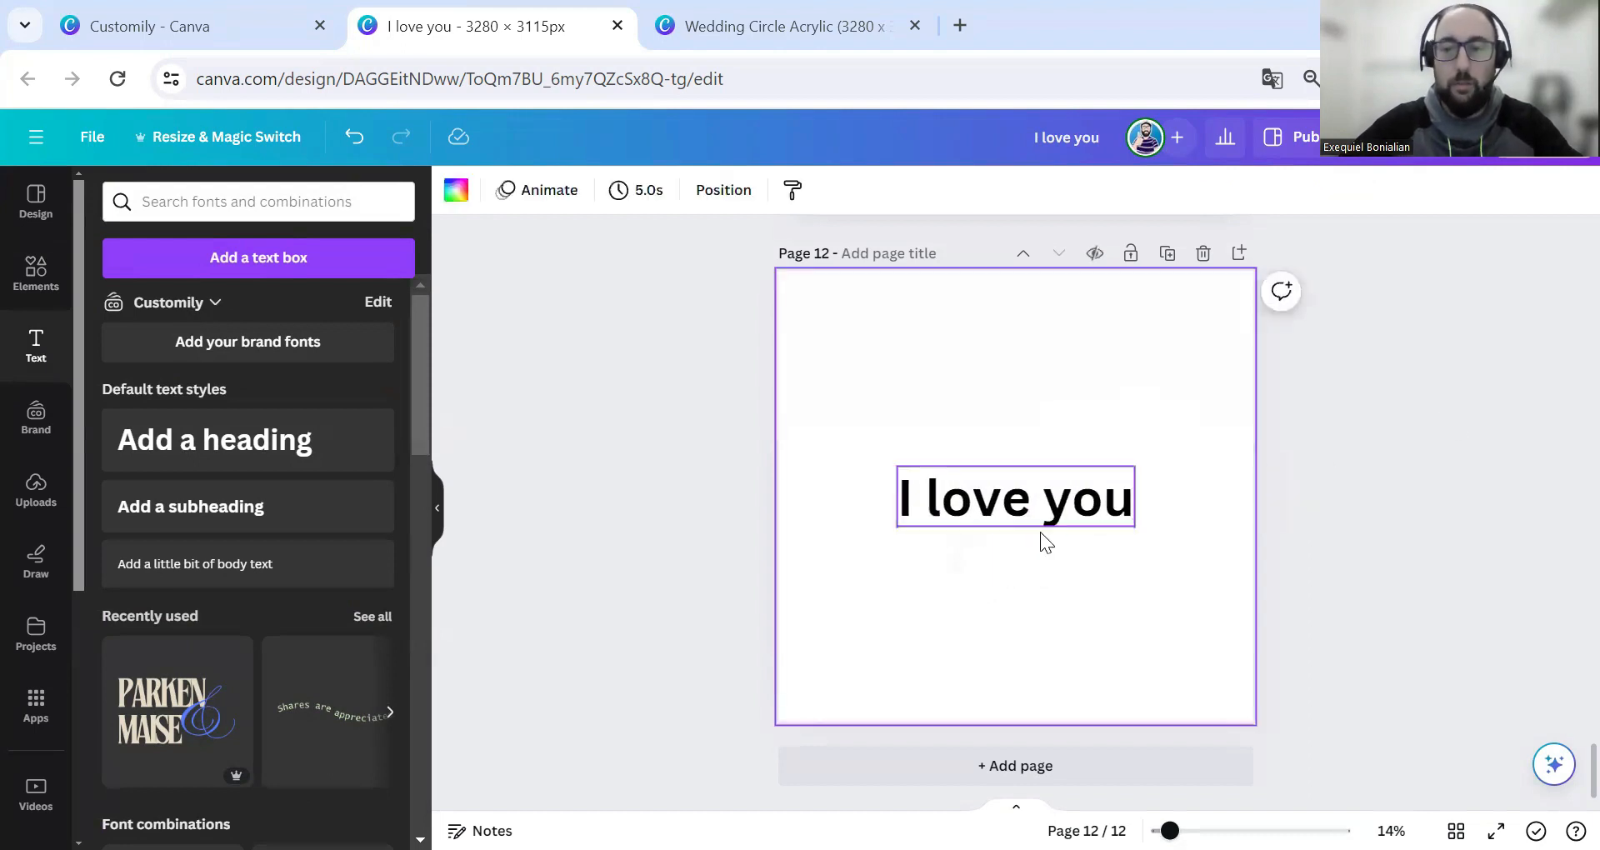
- Enlarge the "I love you" text to about size 587 and narrow its box so it wraps onto two lines
left_click(1041, 516)
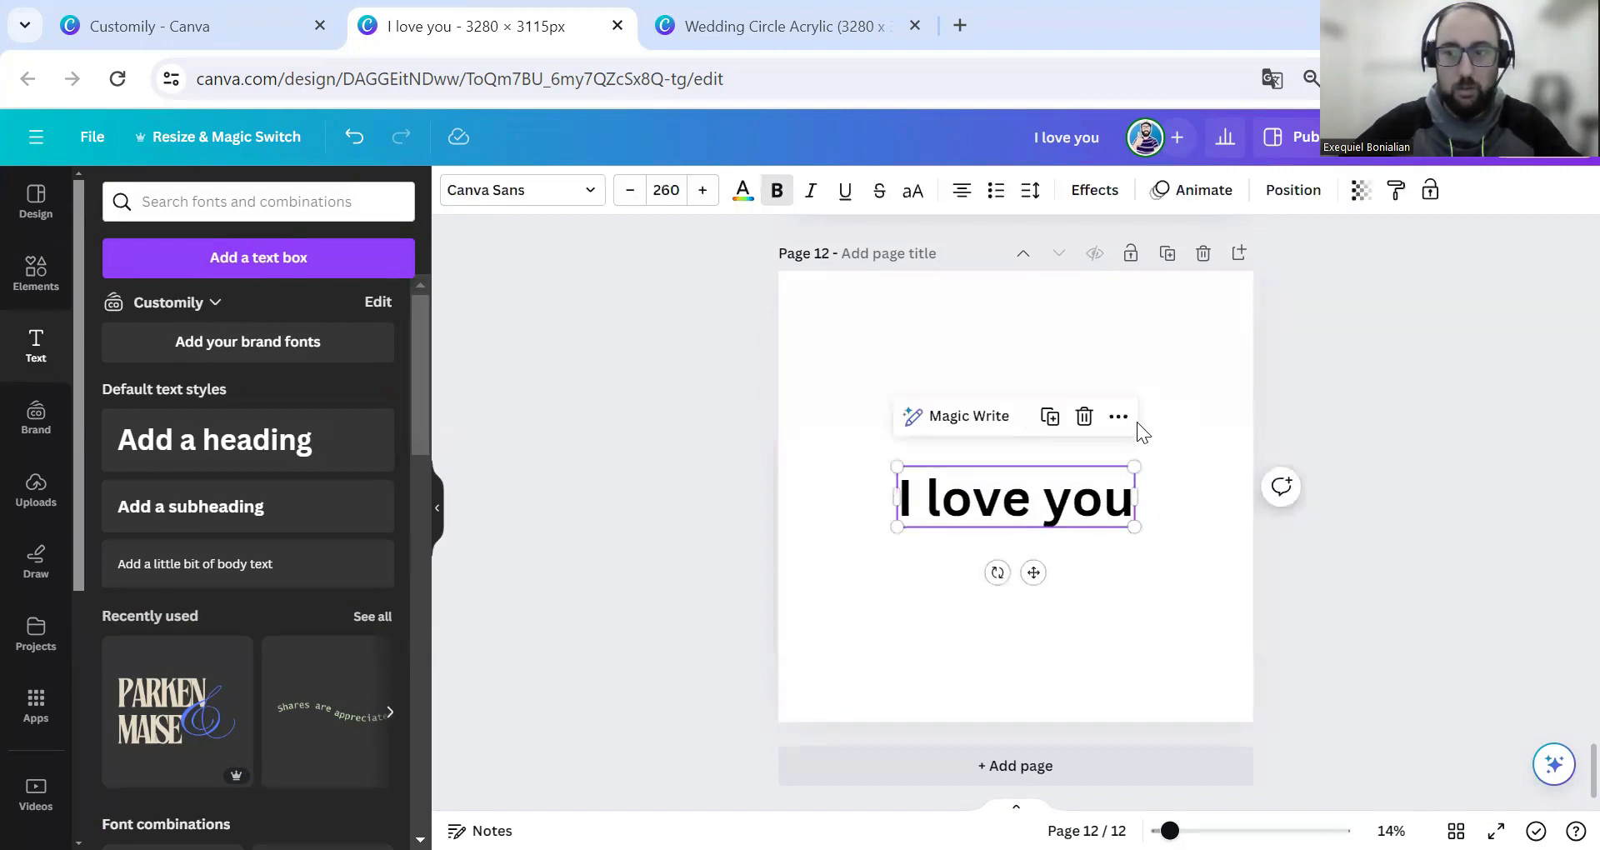
left_click_drag(1135, 466, 1427, 392)
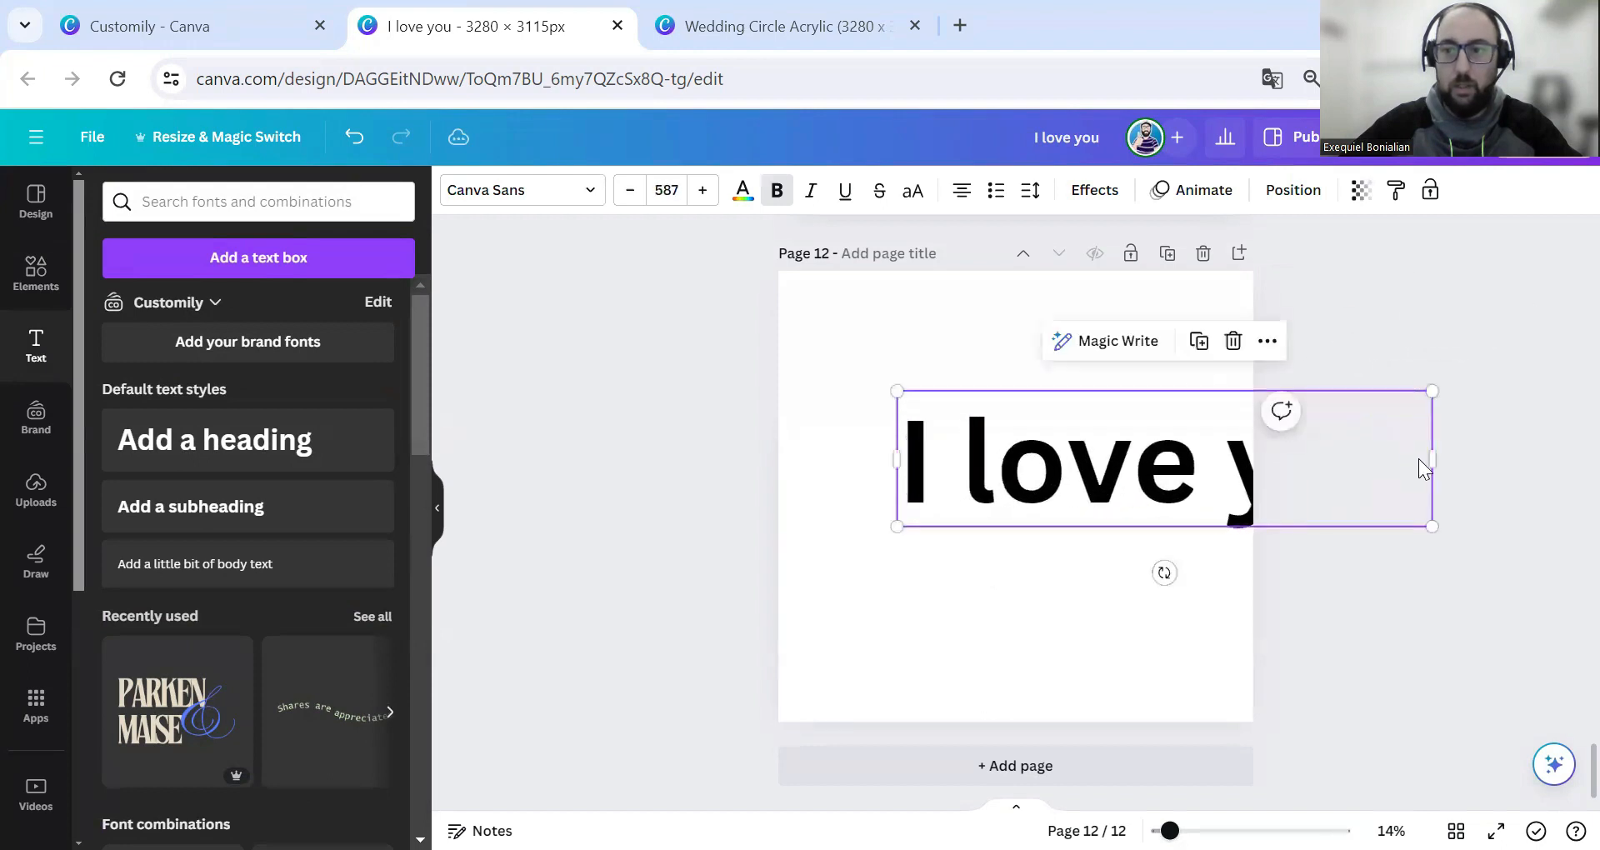
left_click_drag(1428, 457, 1273, 468)
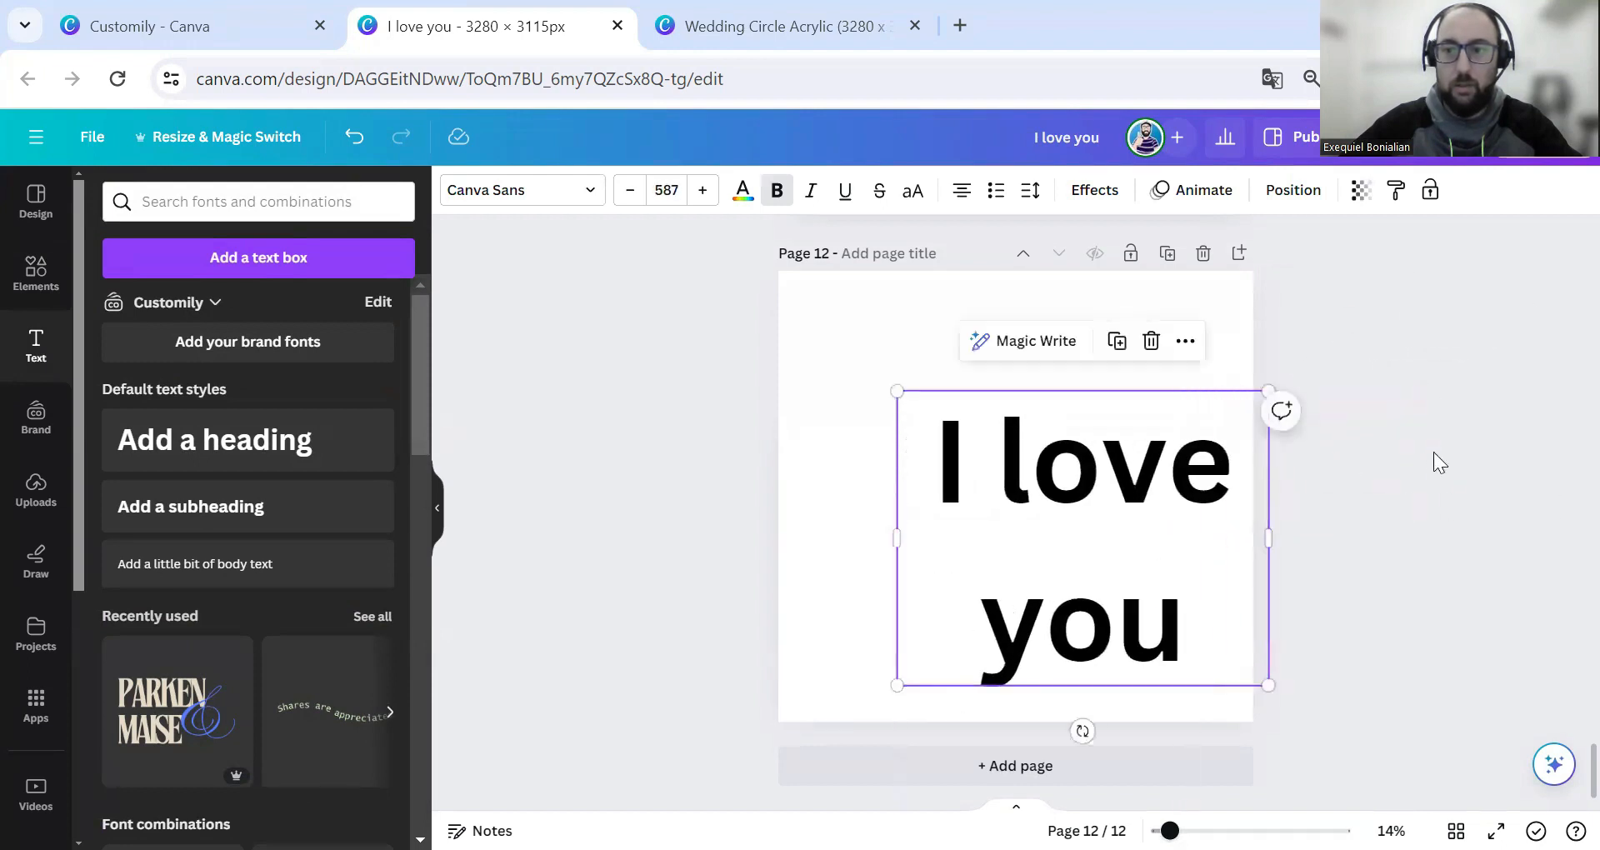
left_click_drag(1033, 361, 1022, 378)
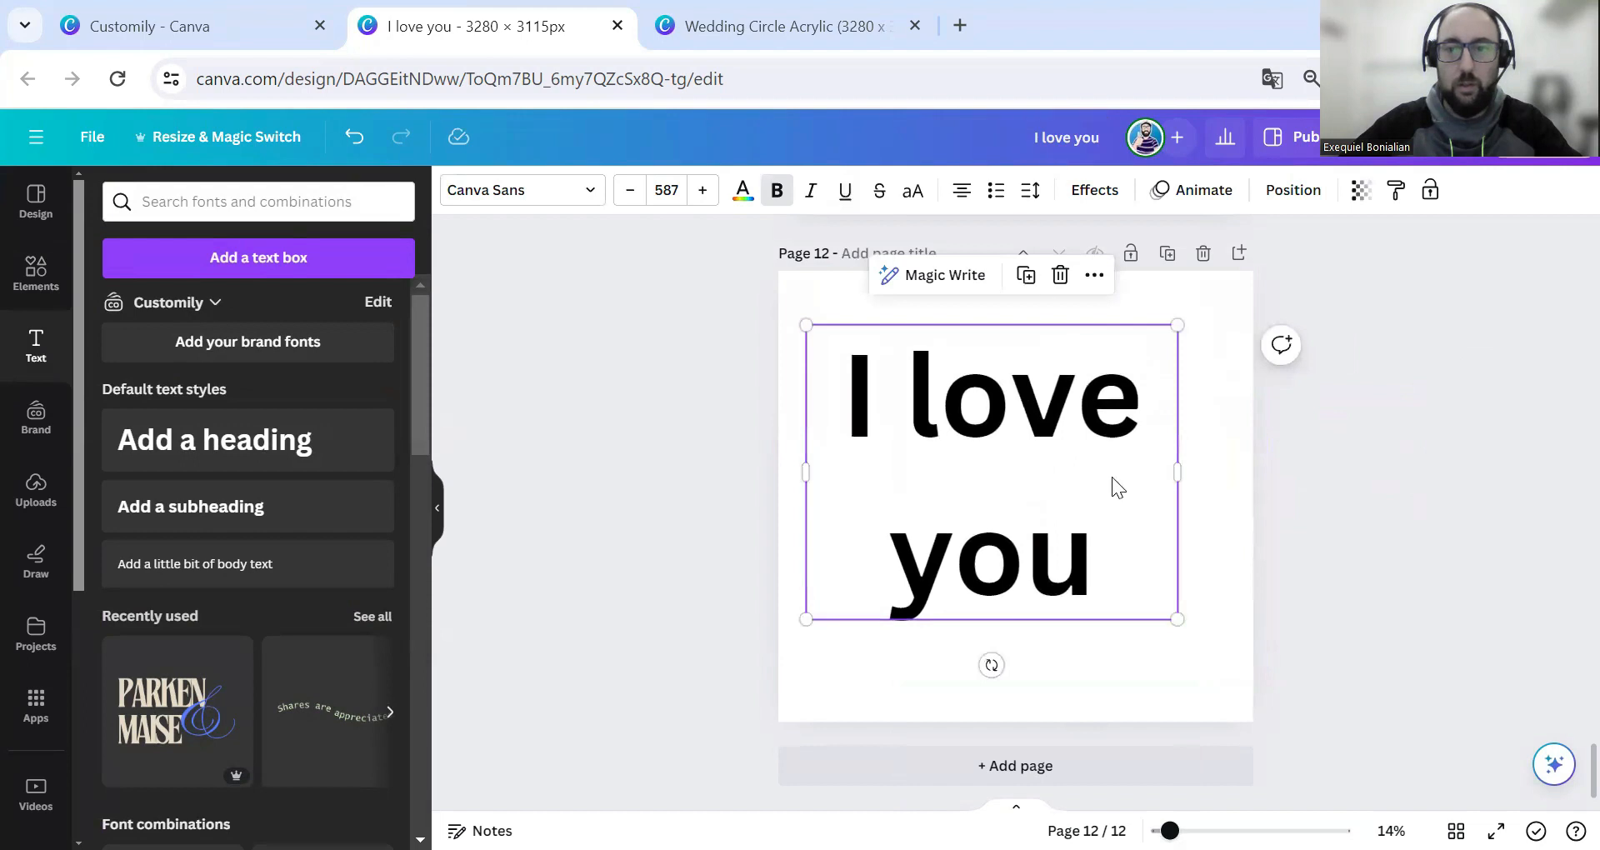
left_click_drag(1197, 628, 1210, 637)
- Reduce the line spacing between the two lines of the "I love you" text
left_click(1033, 191)
left_click_drag(1119, 342, 1058, 342)
left_click(1329, 455)
- Enlarge the "I love you" text to about size 776, fit its box to the page width and center it
left_click_drag(1100, 476, 1092, 508)
left_click_drag(1218, 612, 1292, 659)
left_click_drag(1158, 514, 1119, 494)
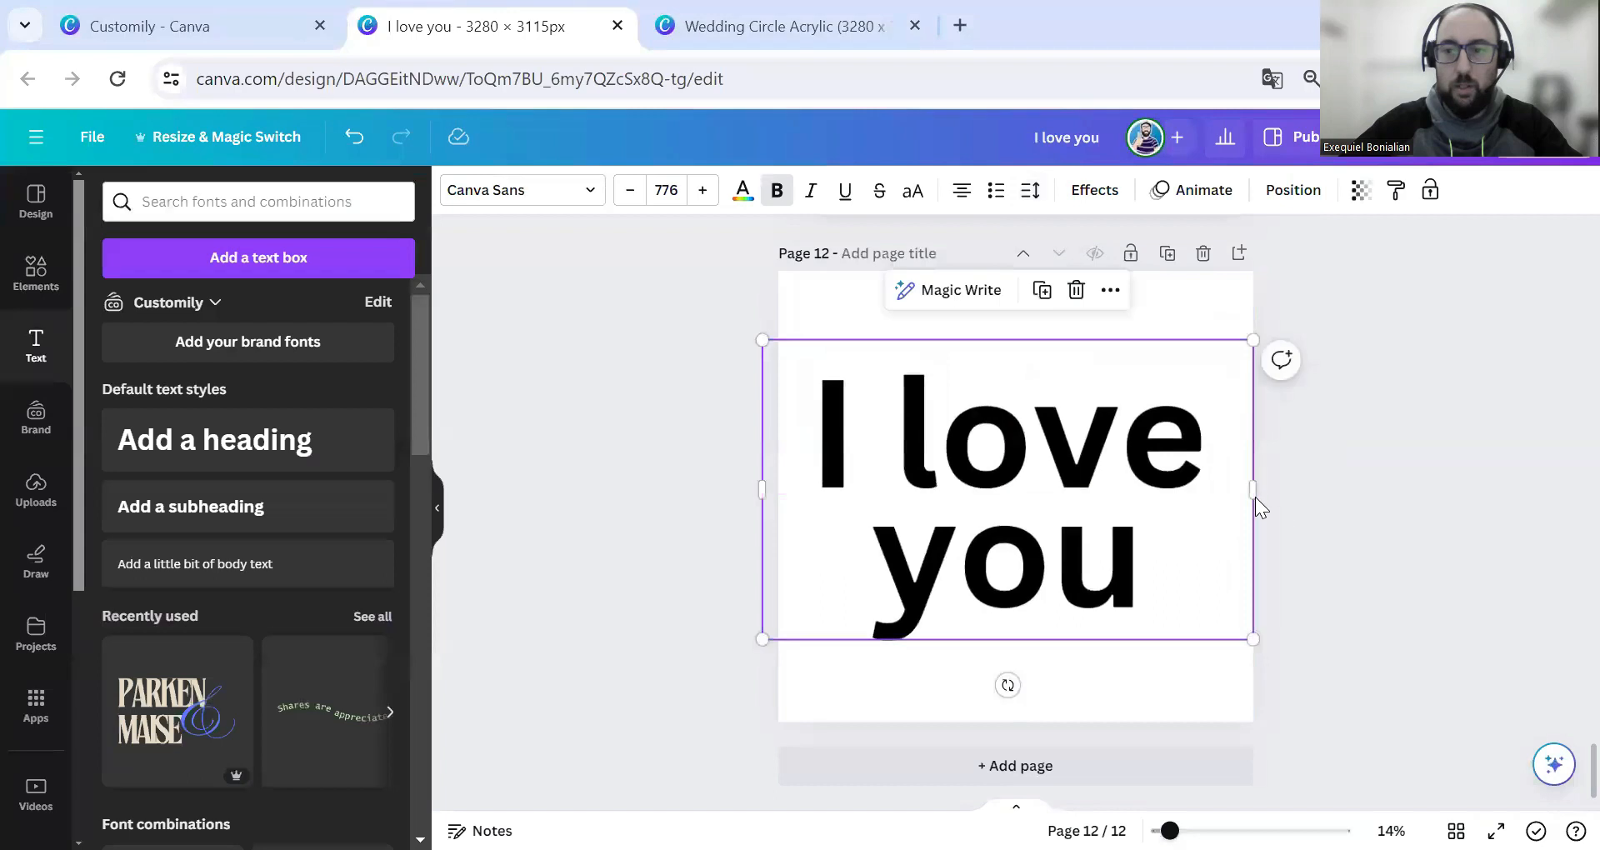
left_click_drag(760, 493, 778, 493)
left_click_drag(1016, 479, 1016, 488)
left_click(1189, 277)
- Duplicate page 12 and replace the text on the copy with "Just Married"
left_click(1167, 252)
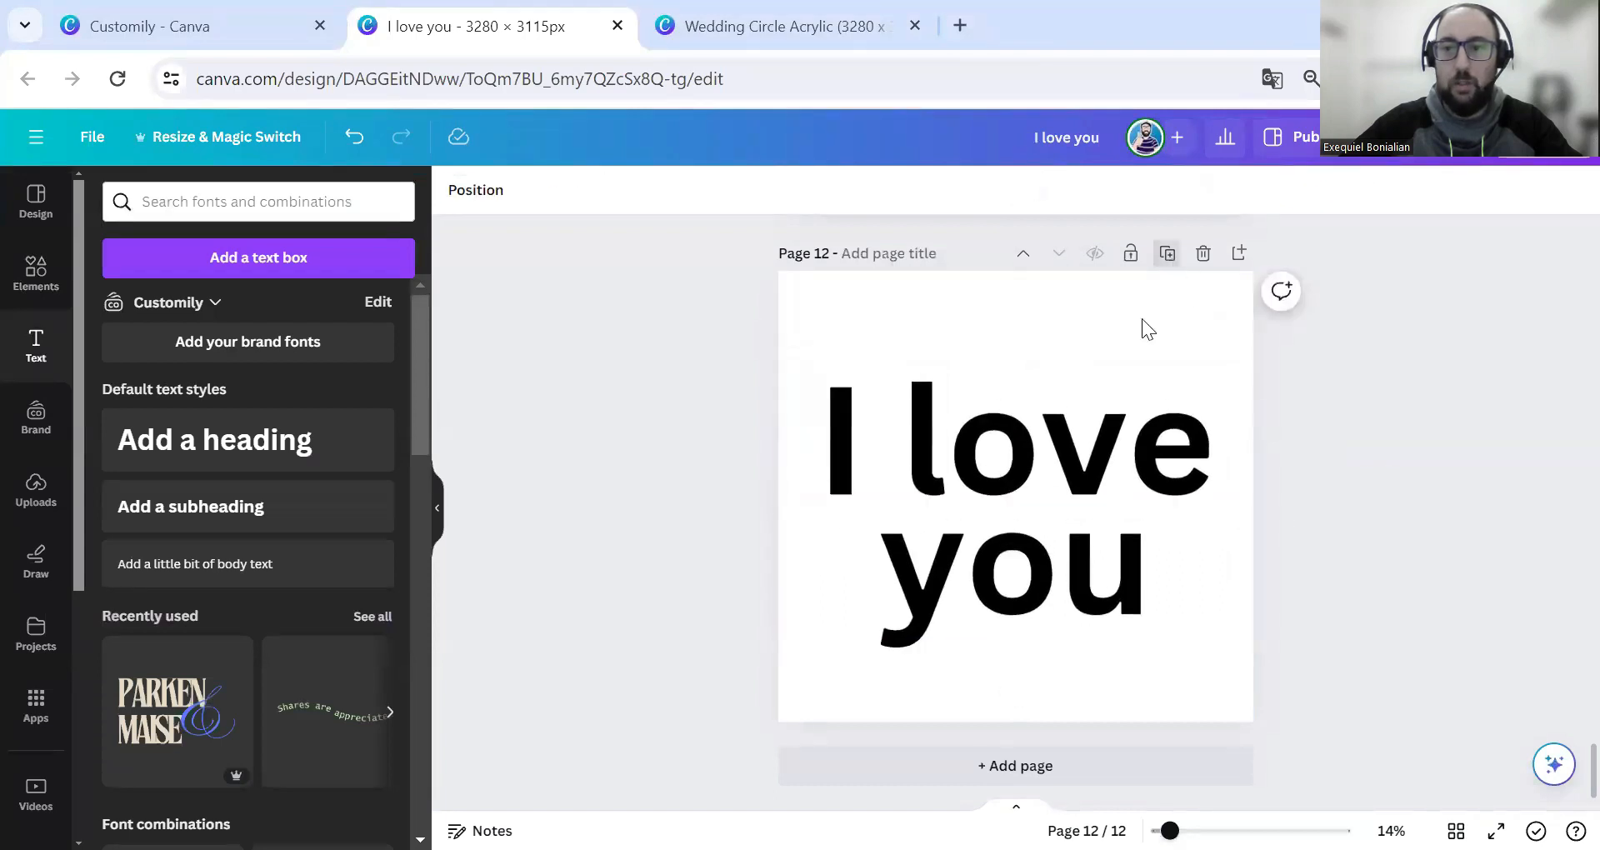
double_click(1012, 462)
type("Just Married")
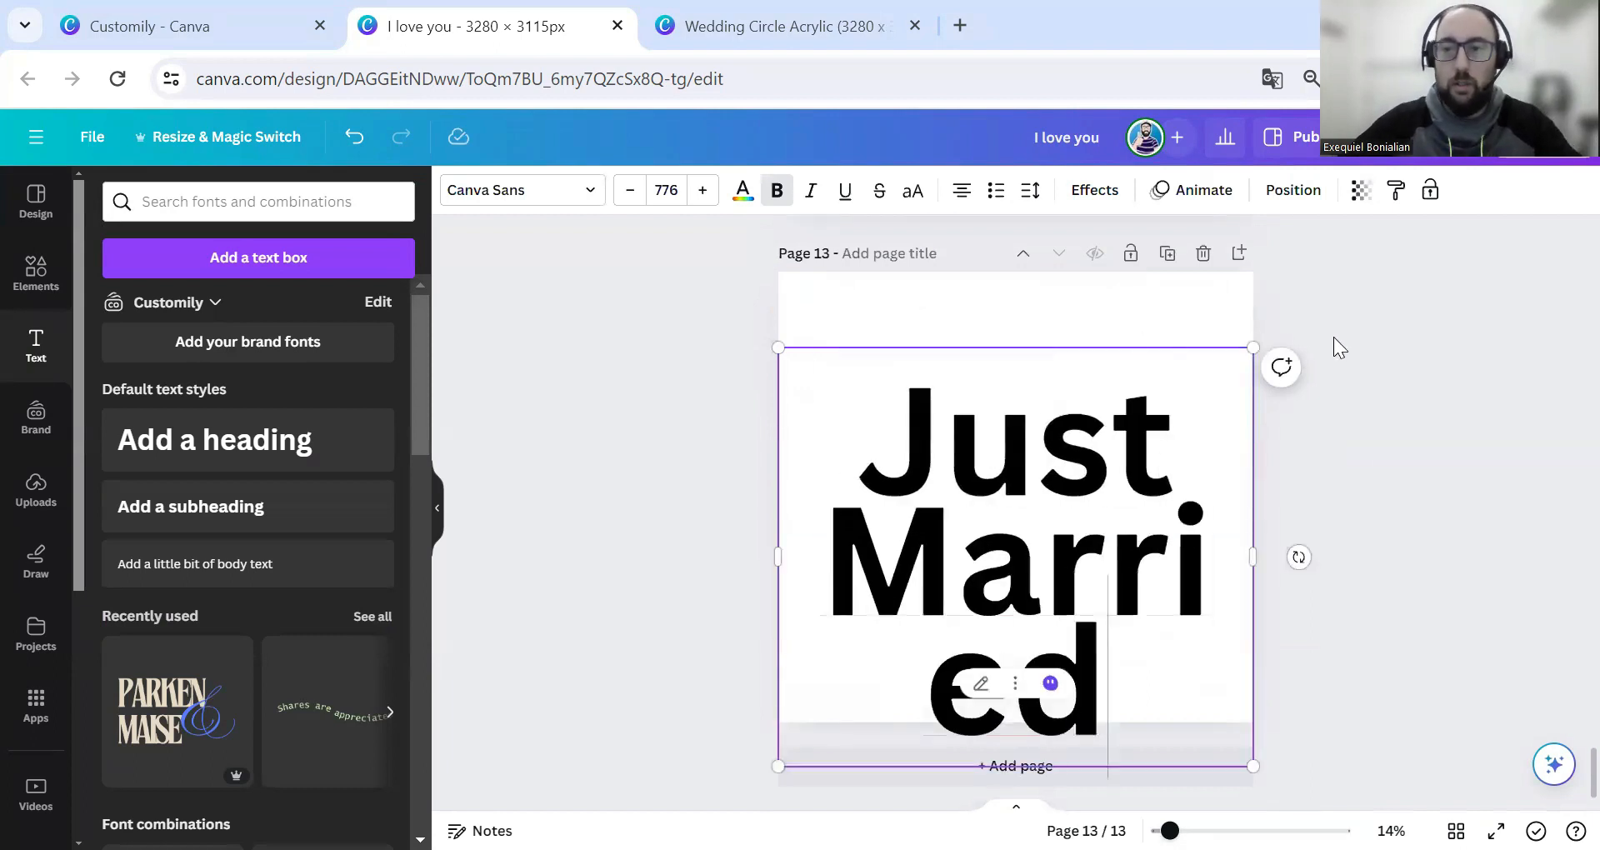
key("Escape")
- Shrink the "Just Married" text to about size 627 so it fits on two lines, and center it on the page
left_click(621, 191)
left_click_drag(621, 194, 631, 197)
left_click(631, 191)
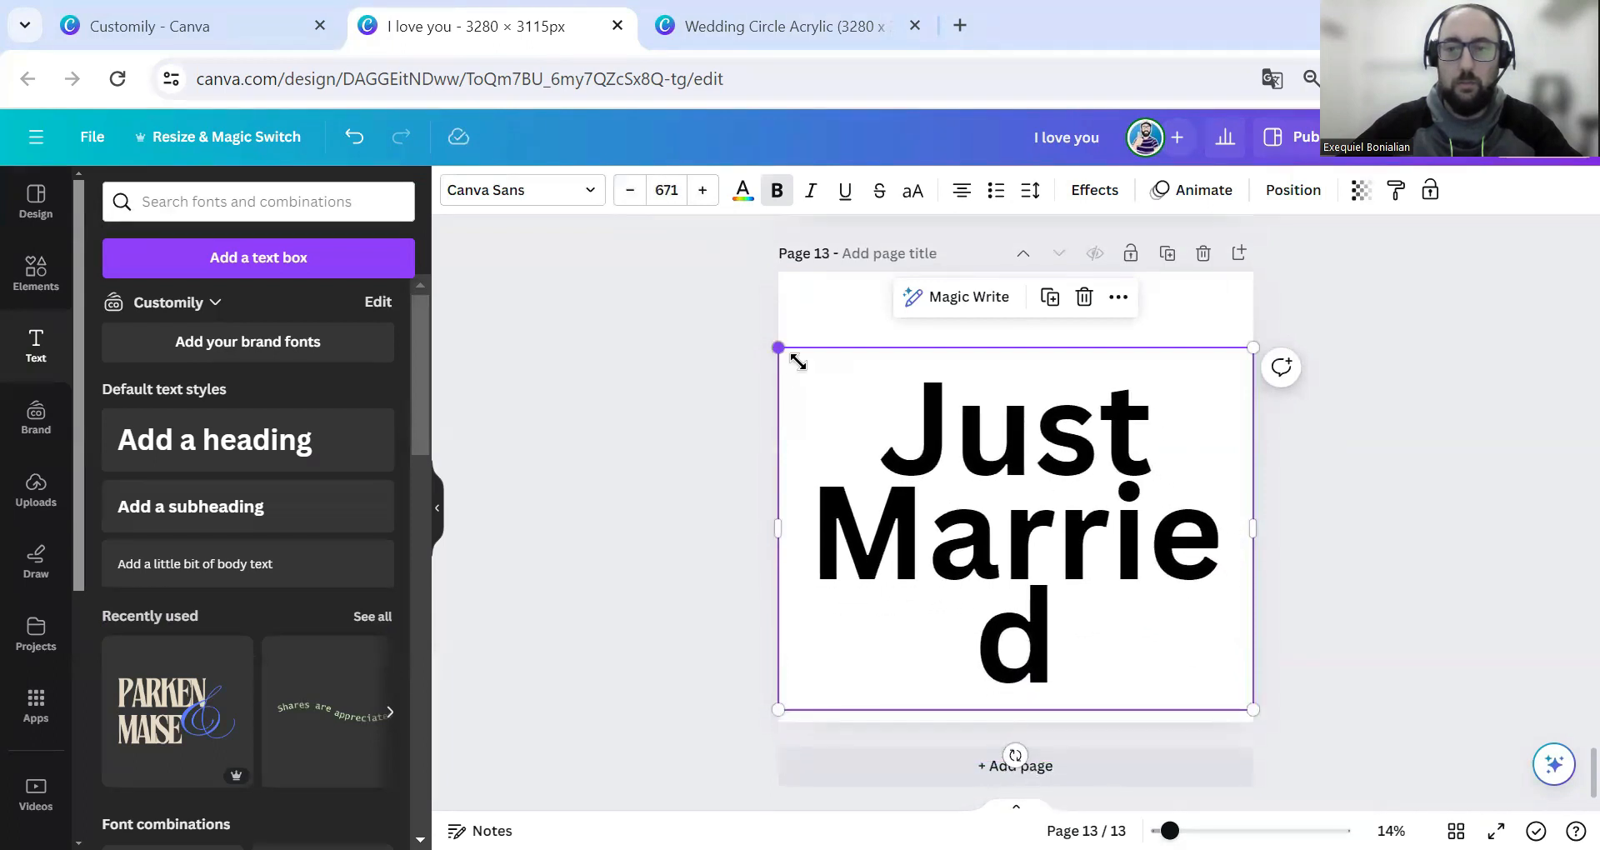
left_click_drag(1014, 446, 998, 458)
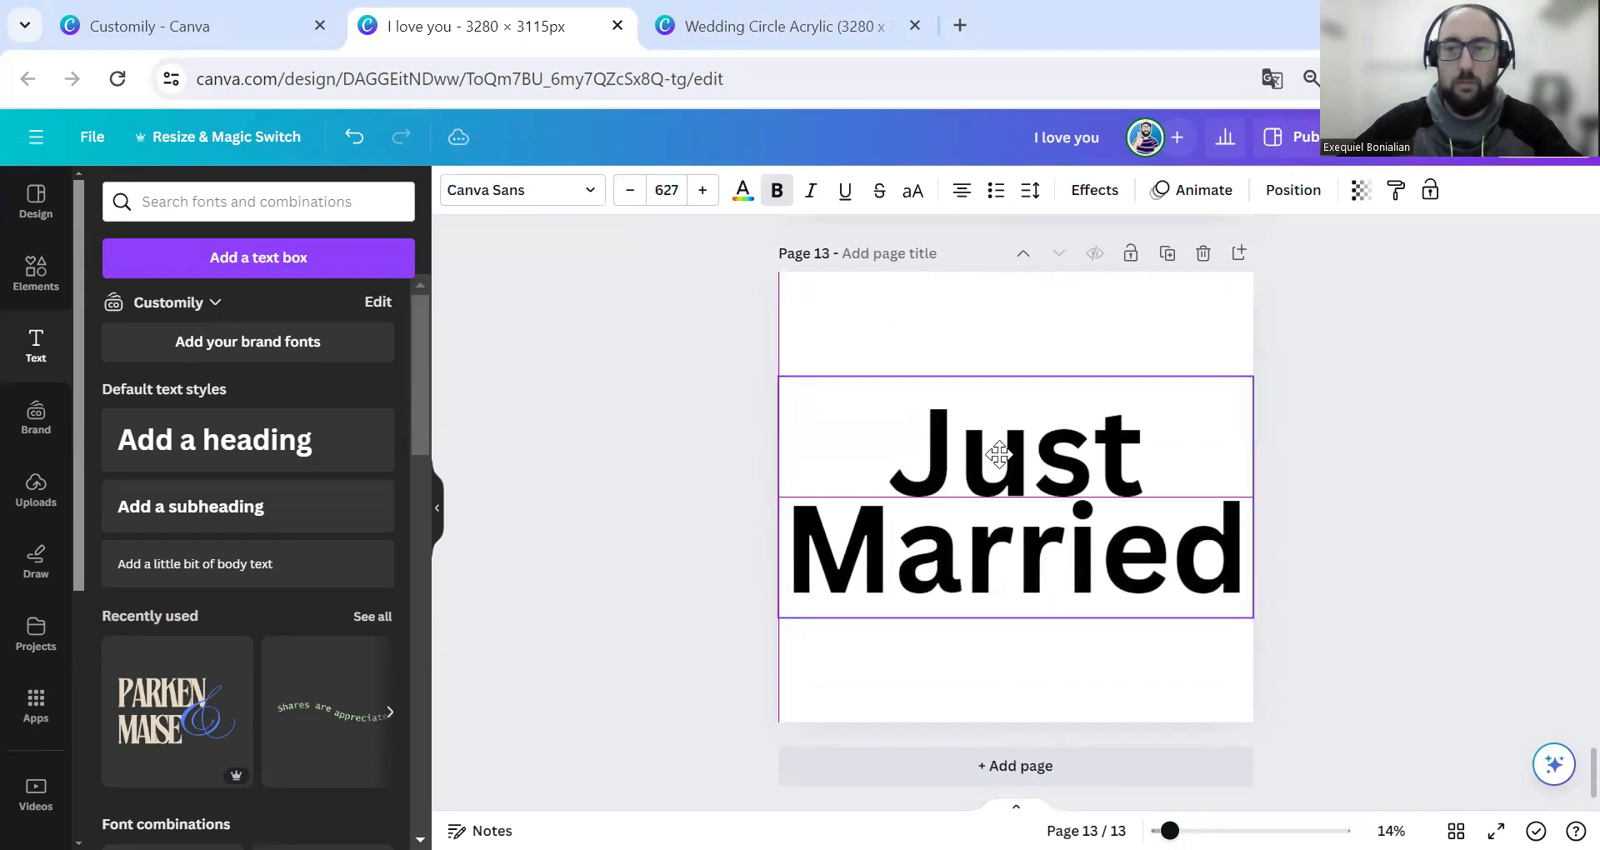
left_click(1305, 359)
- Duplicate page 13 and replace the text on the copy with "Engaged"
left_click(1167, 253)
left_click(1007, 498)
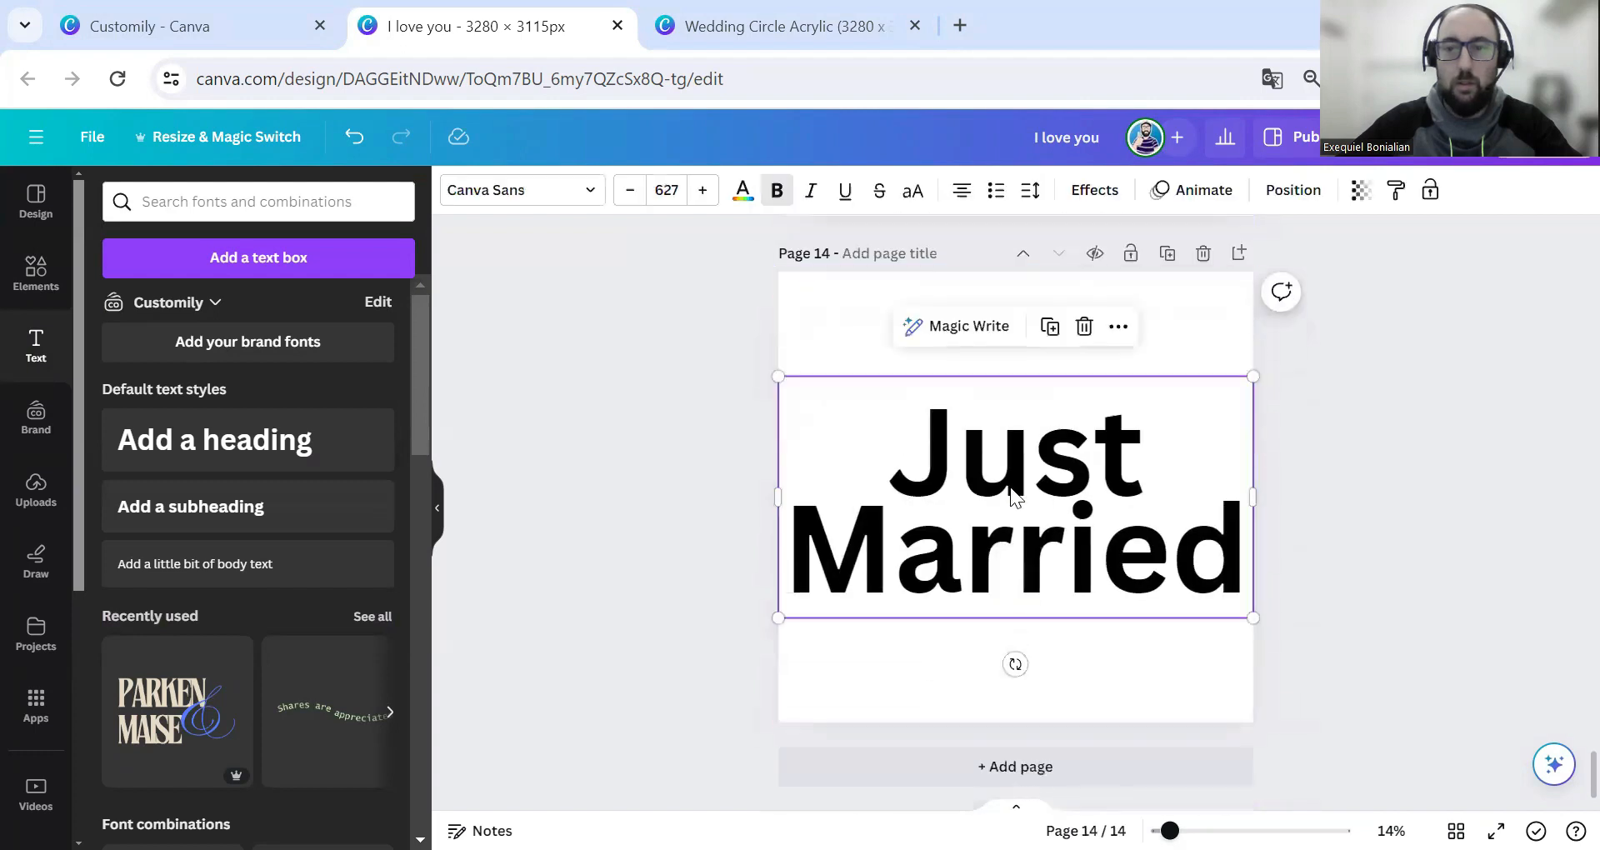
double_click(1008, 498)
type("Engaged")
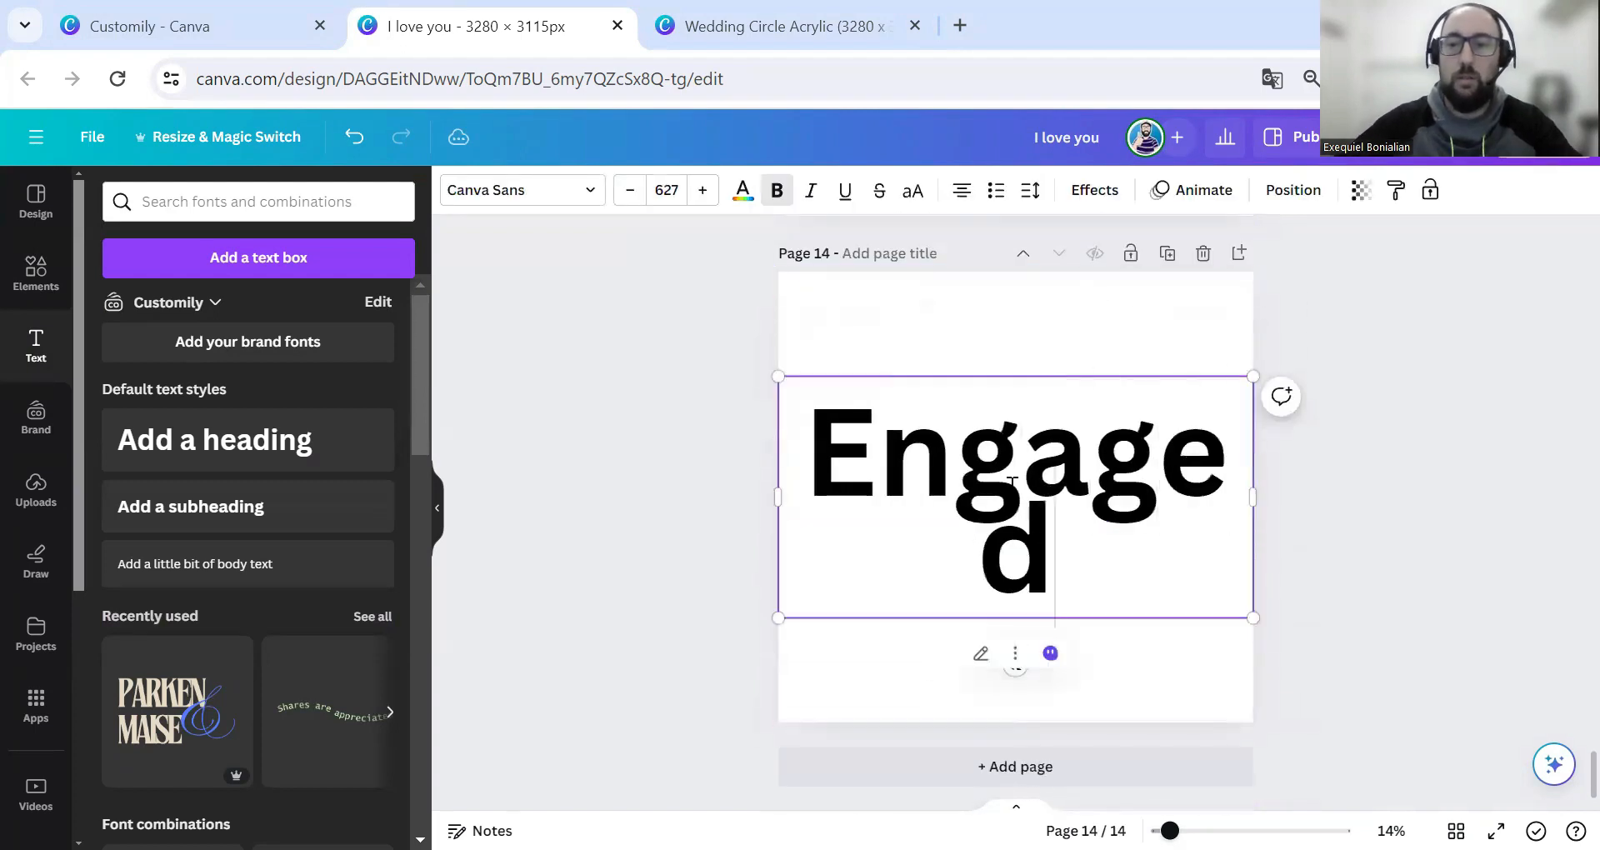
- Reduce the "Engaged" text to about size 559 and widen its box so the word fits on one line, centered on the page
left_click_drag(1248, 615, 1205, 588)
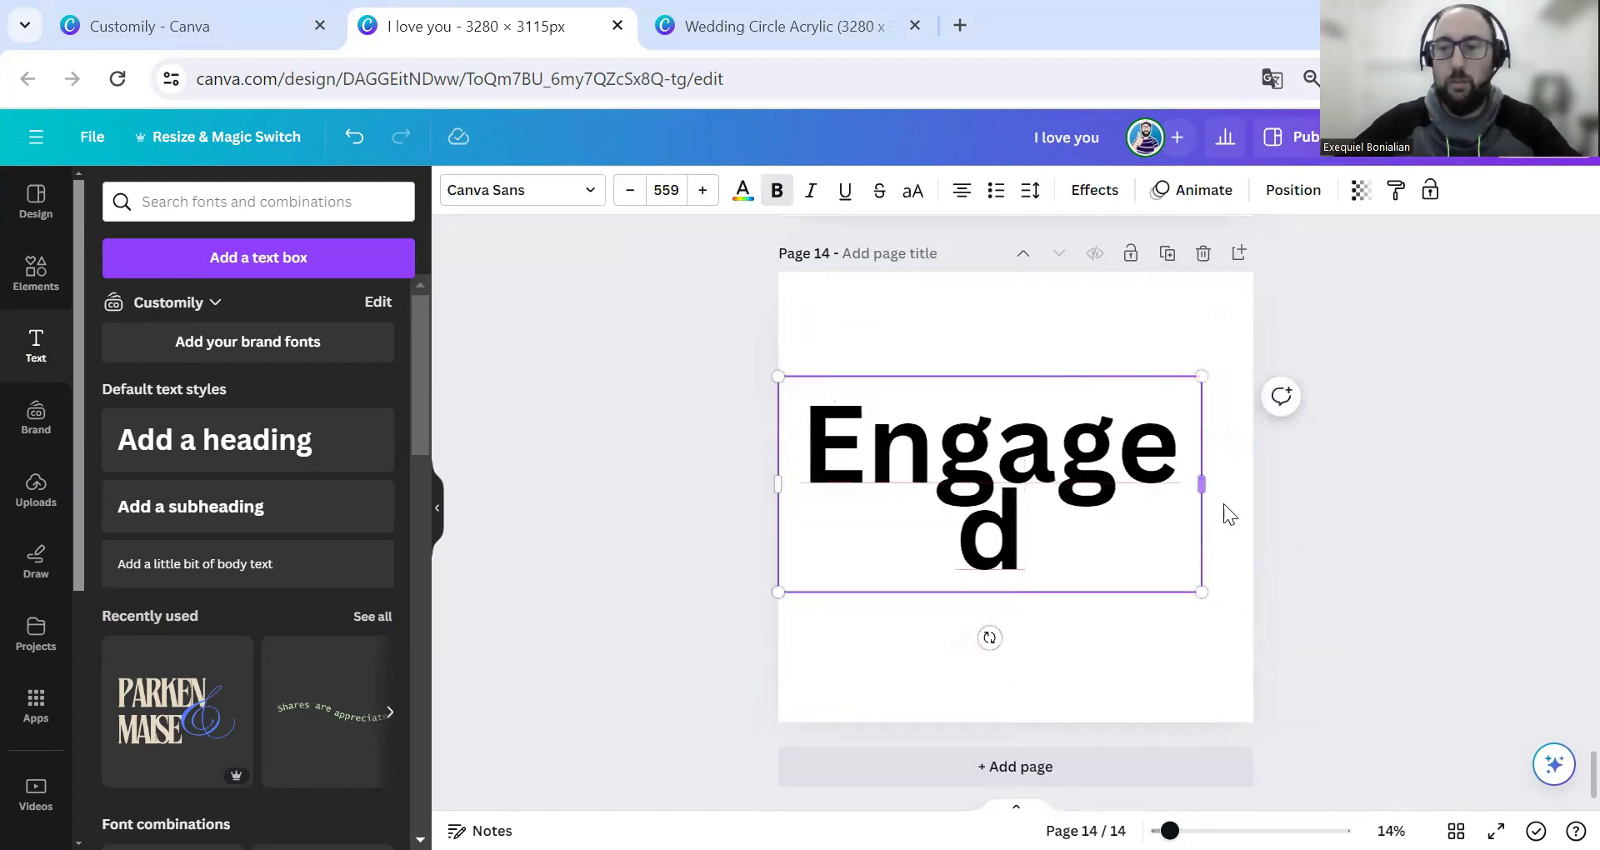
left_click_drag(1240, 476, 1203, 537)
left_click(1340, 522)
- Duplicate page 14 and replace the text on the copy with "Mr & Mrs"
left_click(1165, 254)
left_click(1005, 512)
double_click(1005, 513)
type("Mr & Mrs")
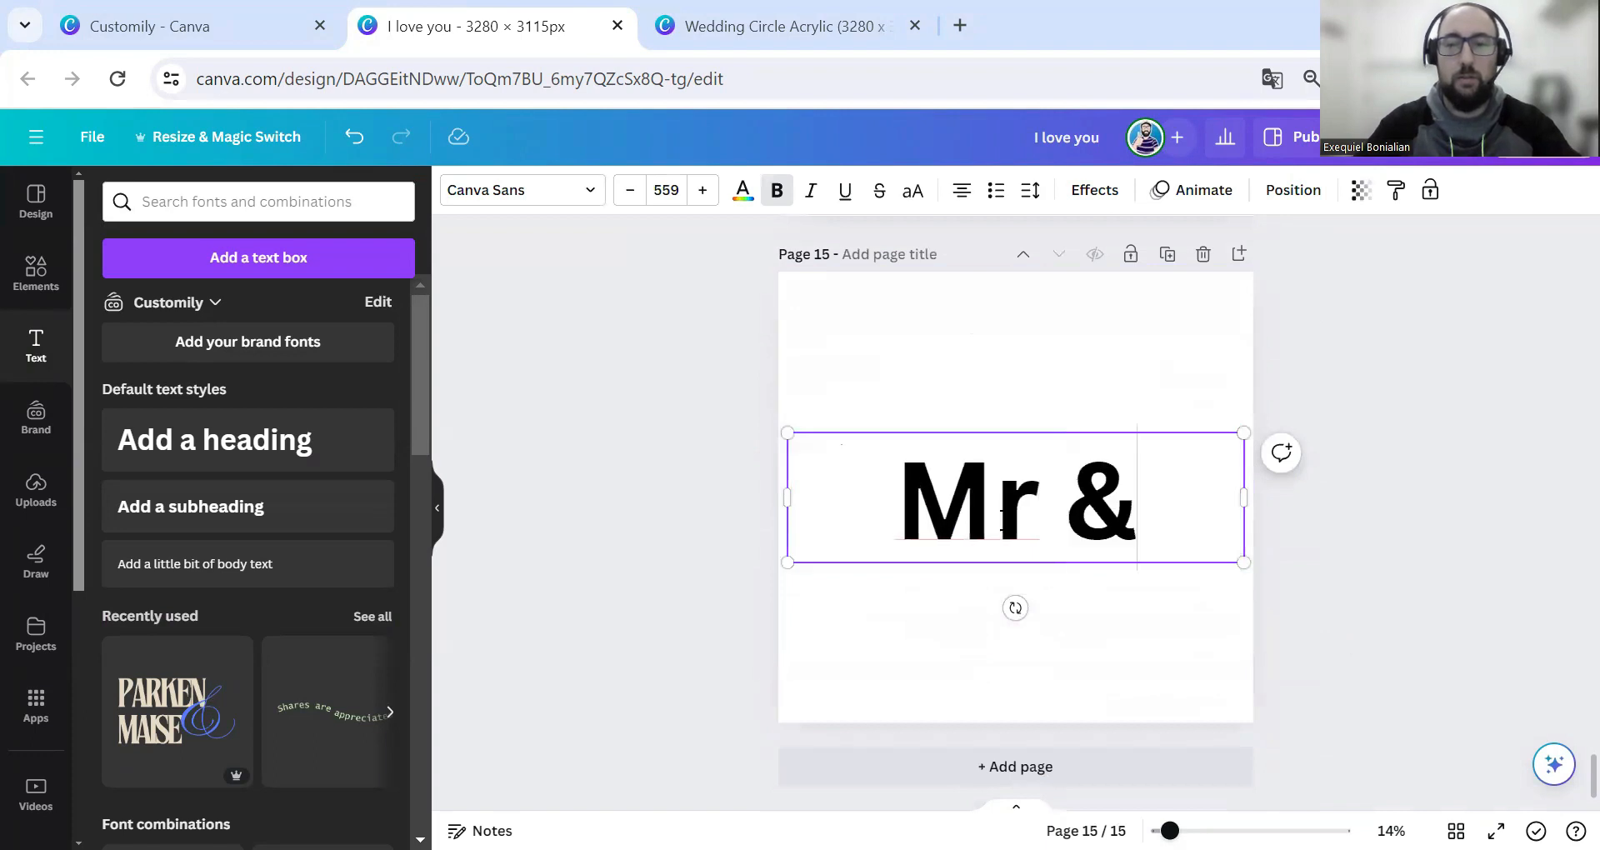
left_click(1514, 480)
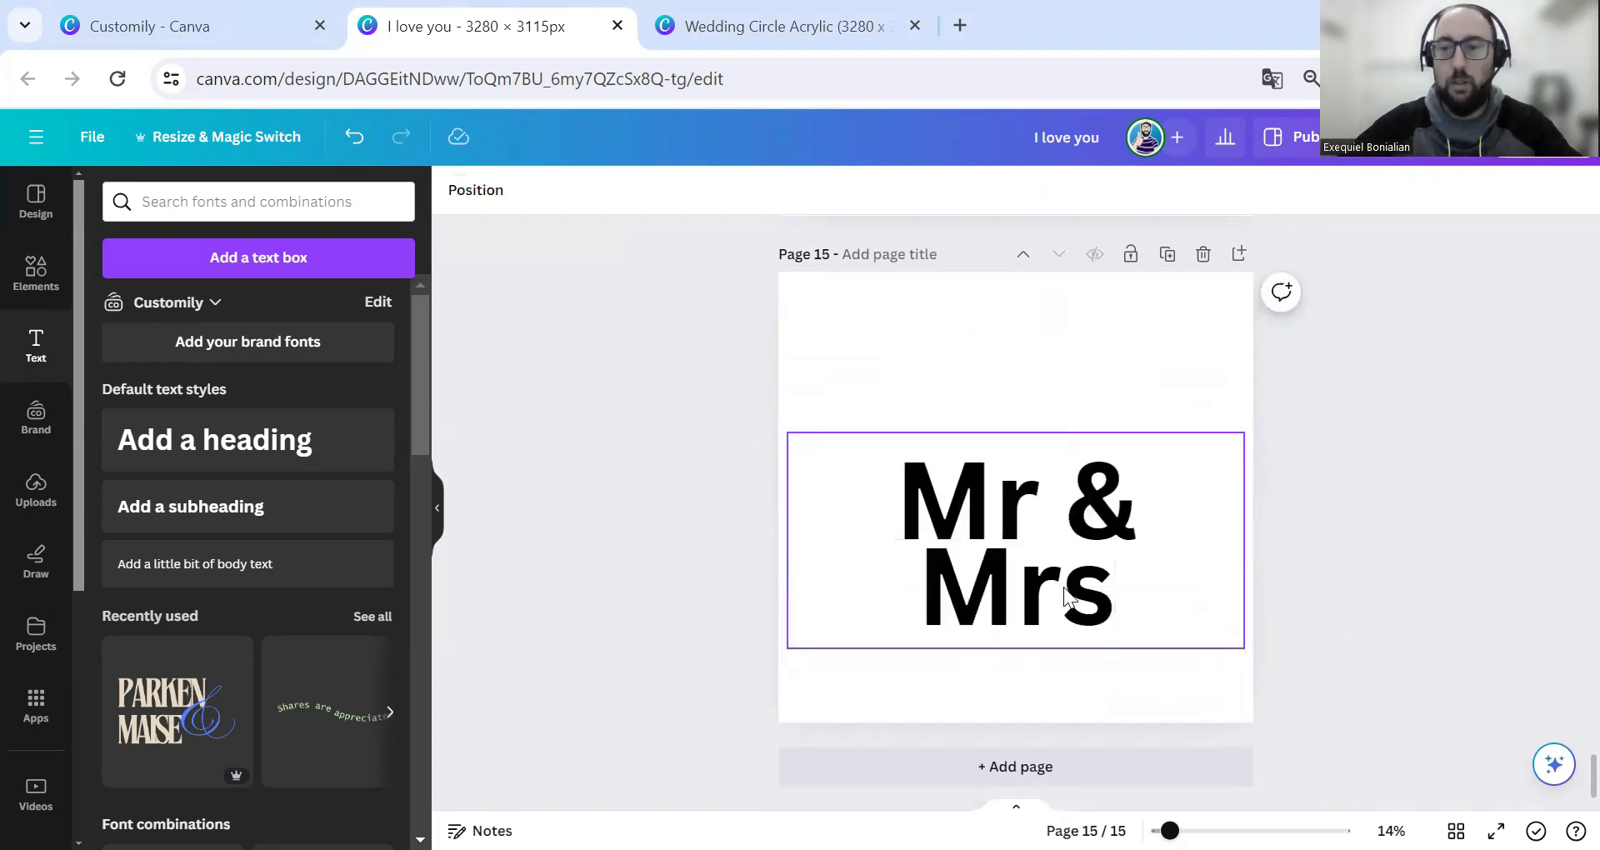
- Enlarge the "Mr & Mrs" text to about size 788, fit its box to the page width and center it
left_click(1179, 467)
left_click_drag(1242, 388, 1408, 317)
left_click_drag(1017, 489, 1026, 503)
left_click_drag(1337, 513, 1253, 512)
left_click_drag(694, 512, 782, 511)
left_click_drag(933, 515, 941, 497)
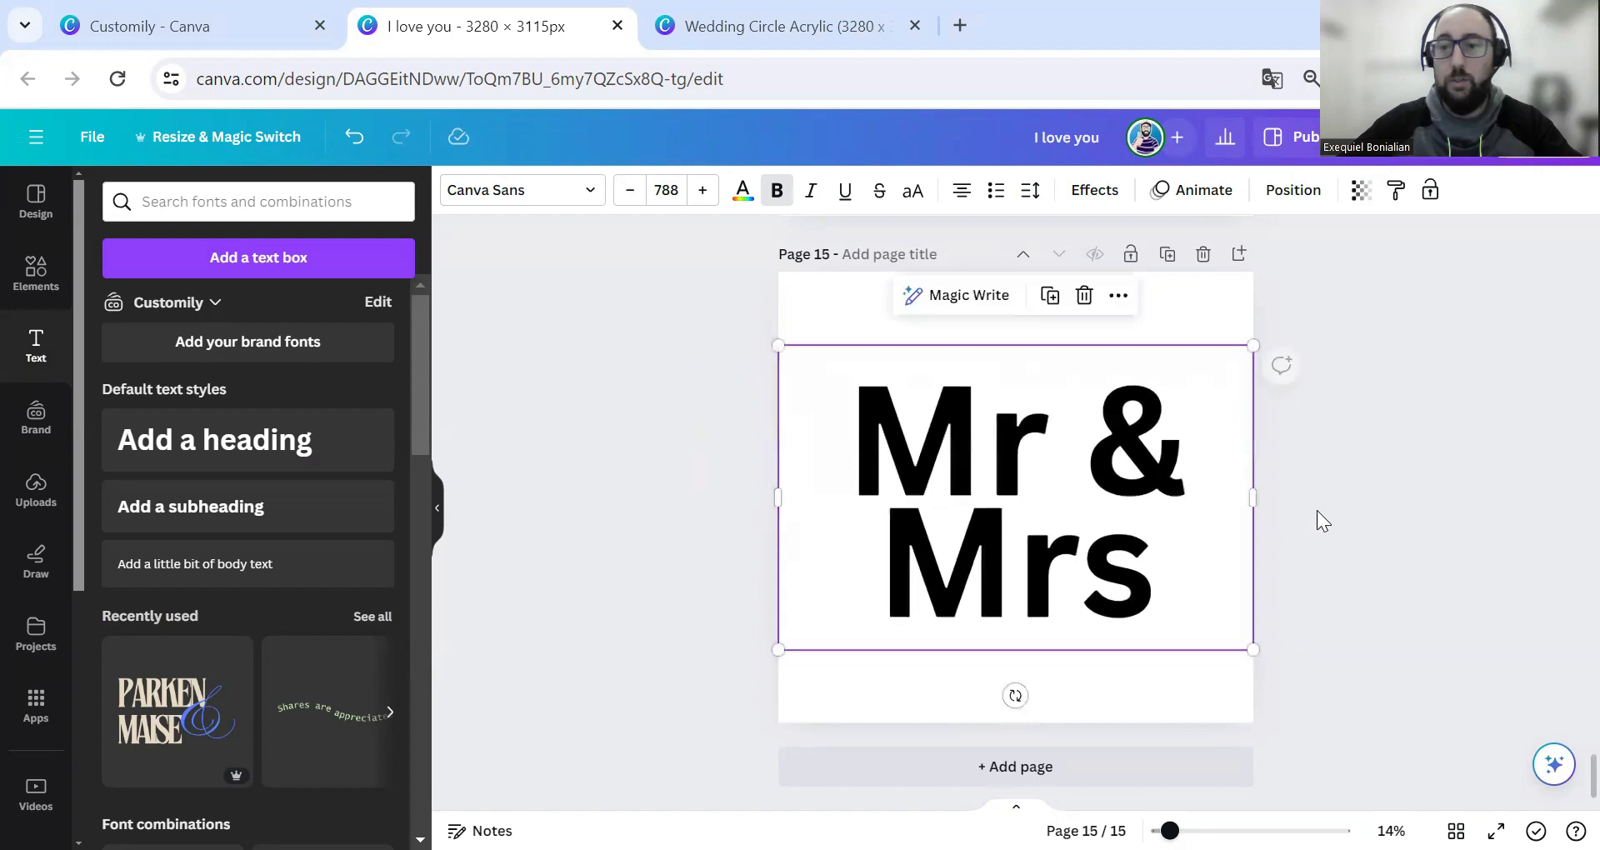
left_click(1355, 497)
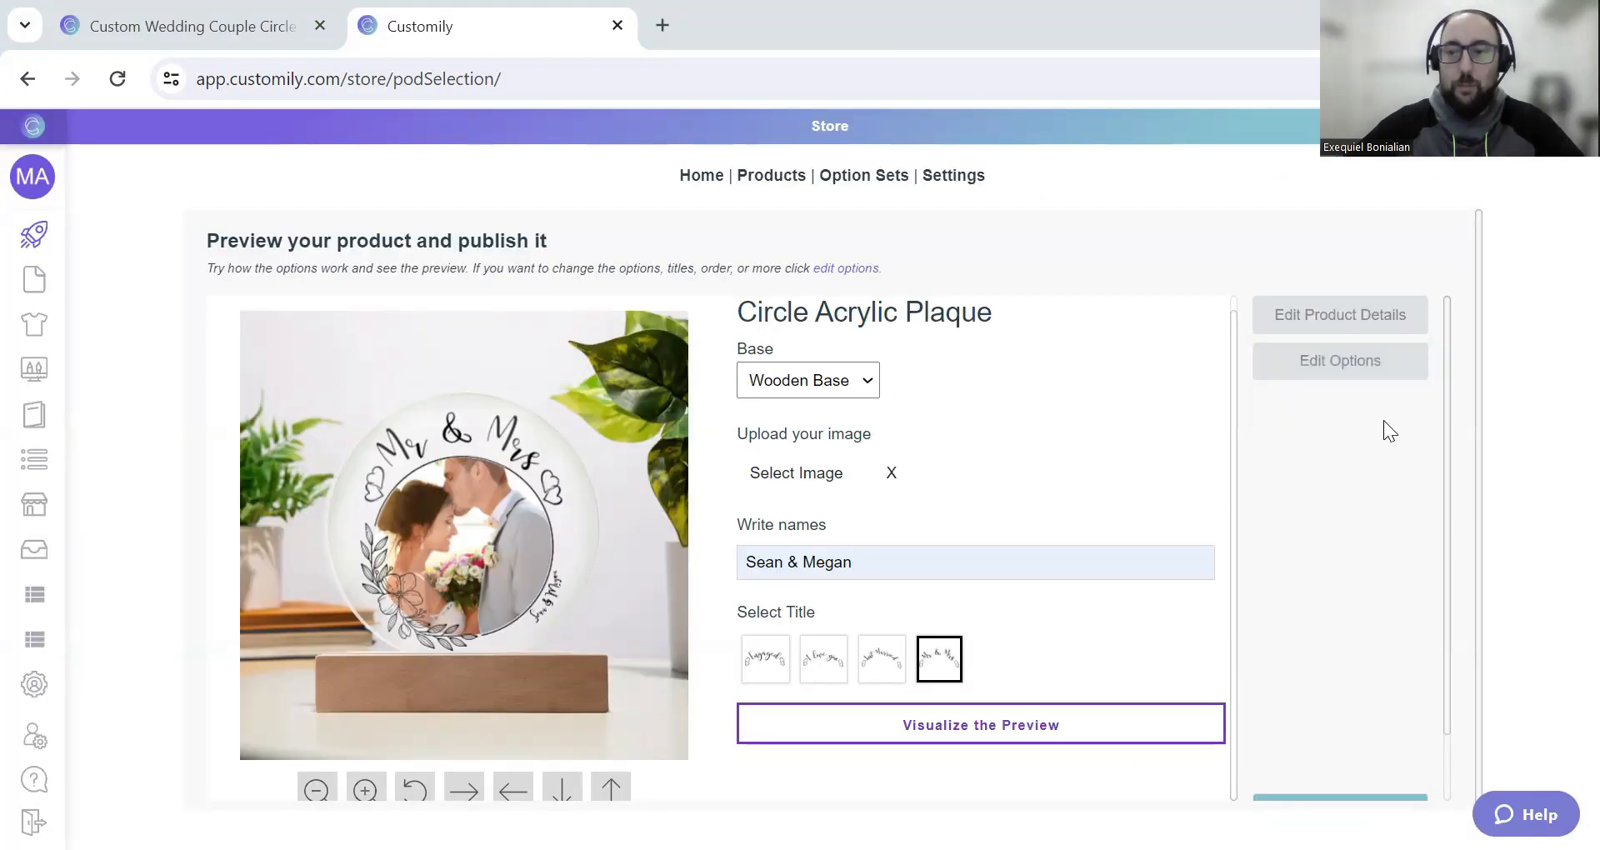
- In the Customily store, open the plaque's option set with the options preview on and expand the first swatch value of Select Title
left_click(1338, 372)
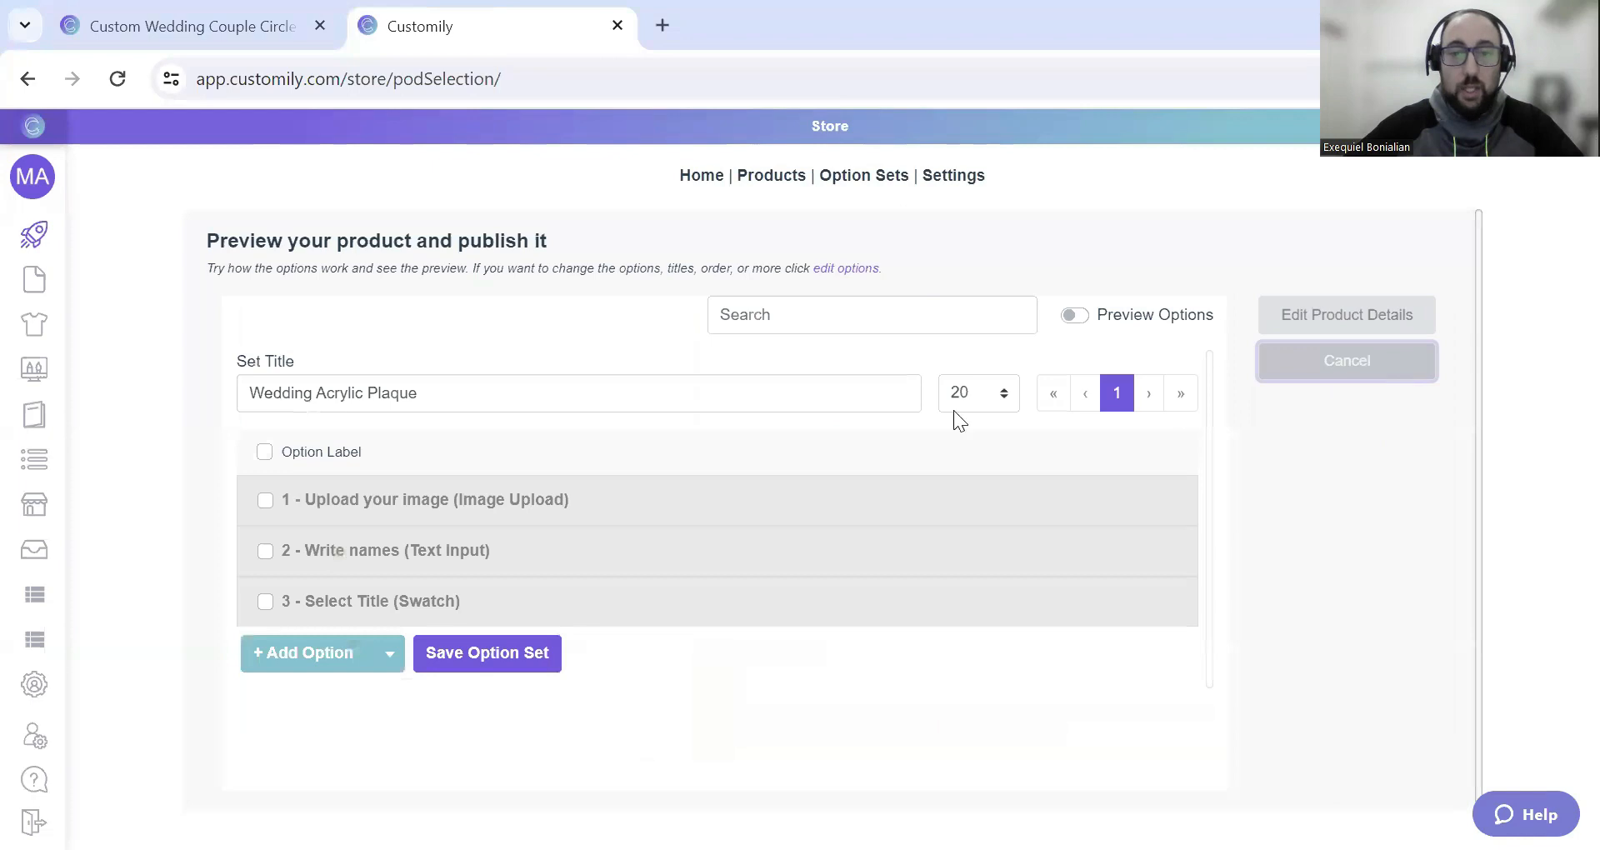
left_click(1075, 315)
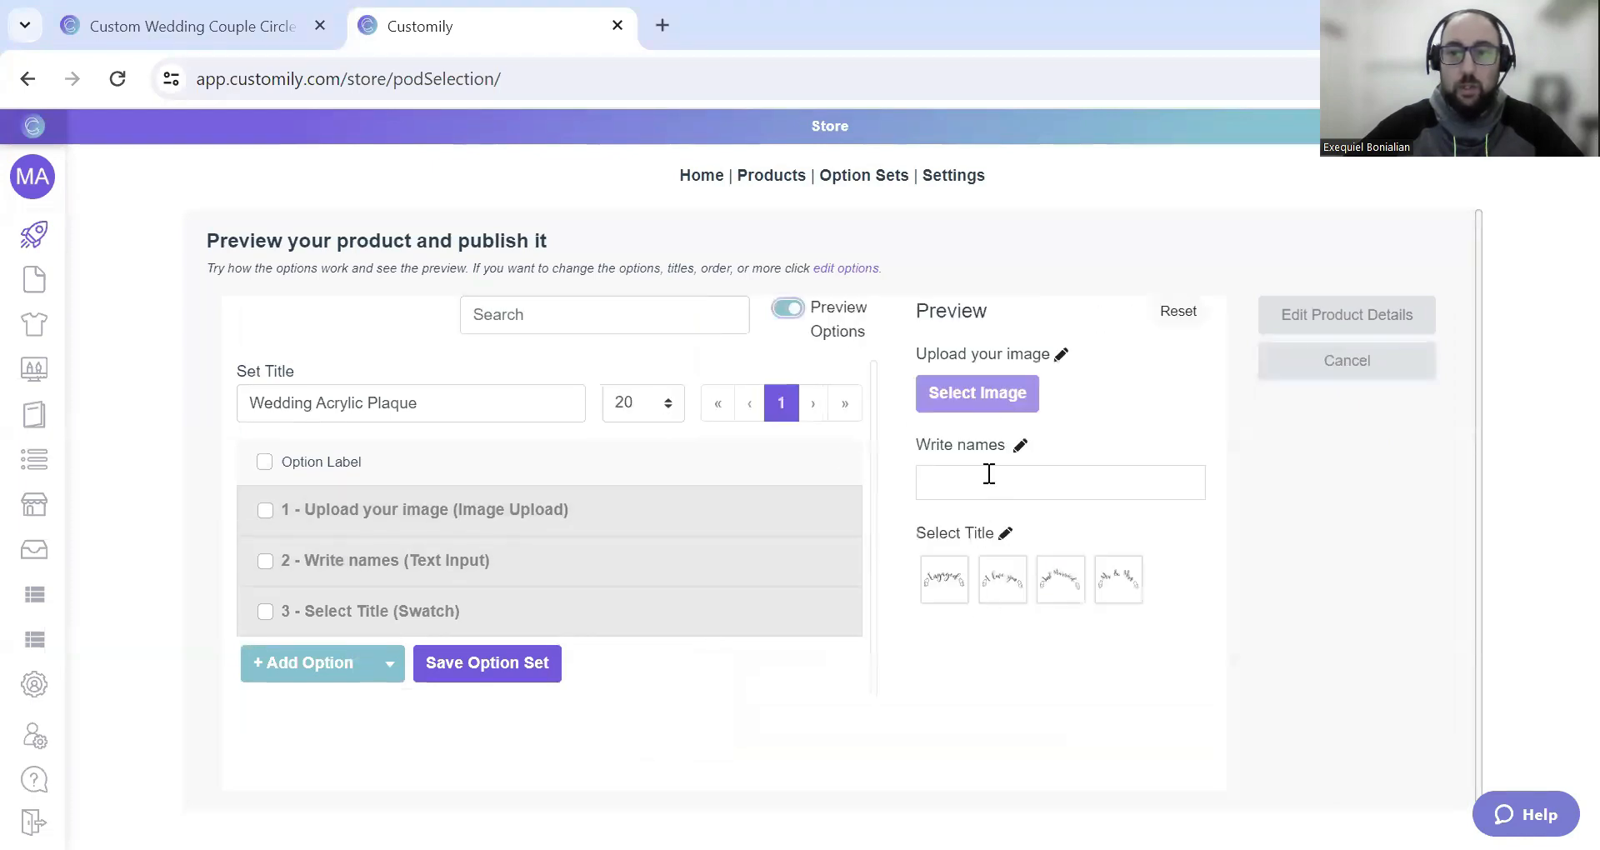
left_click(356, 614)
scroll(408, 554, "down", 3)
scroll(405, 552, "down", 2)
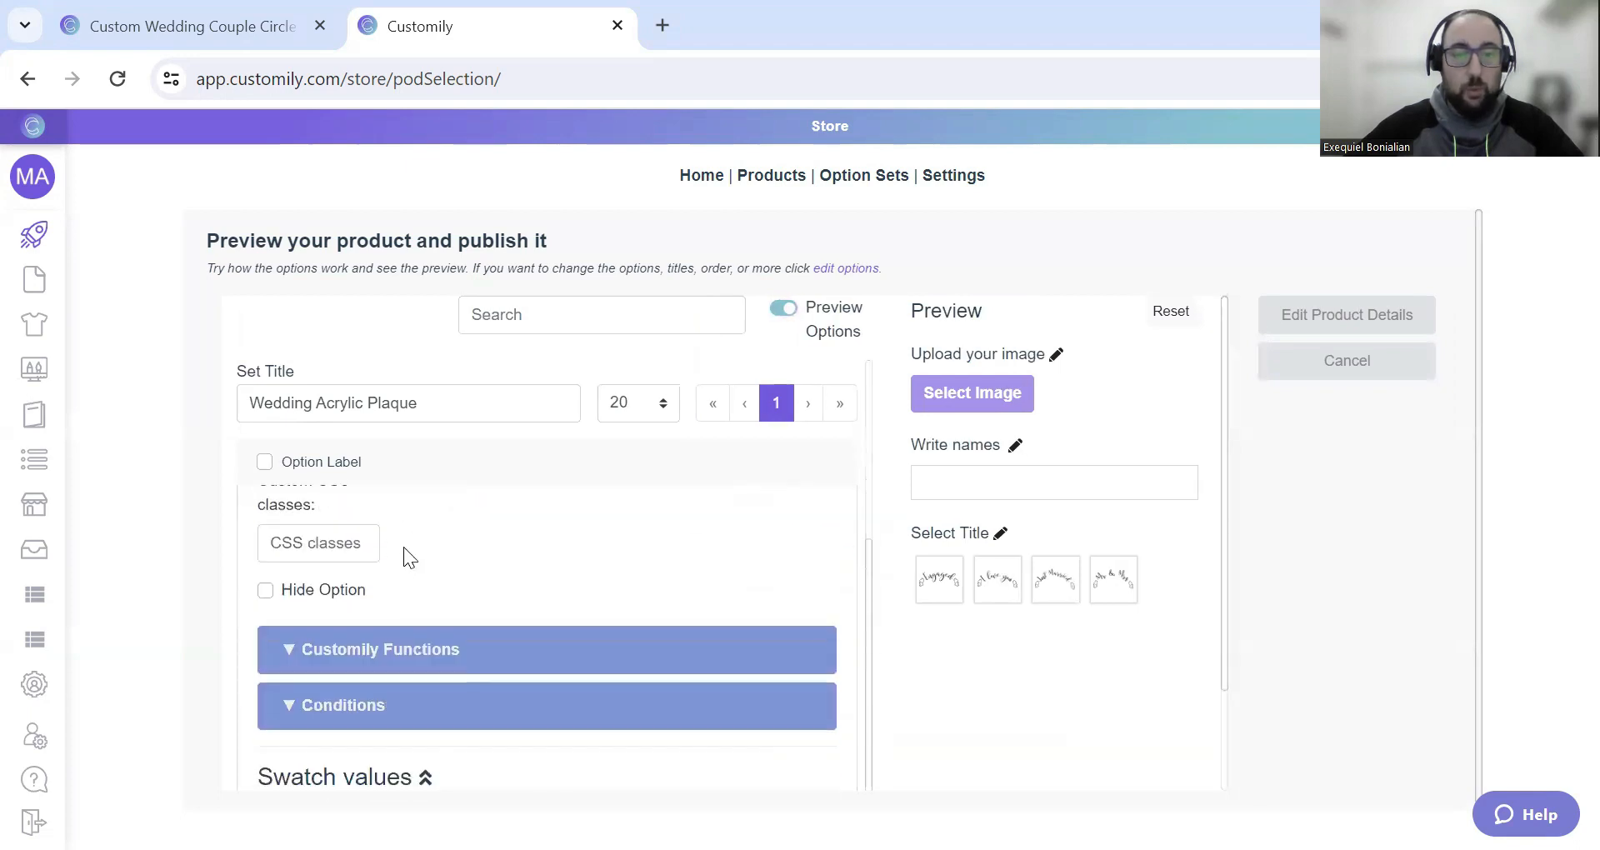
left_click(383, 649)
scroll(454, 555, "down", 2)
scroll(471, 542, "down", 3)
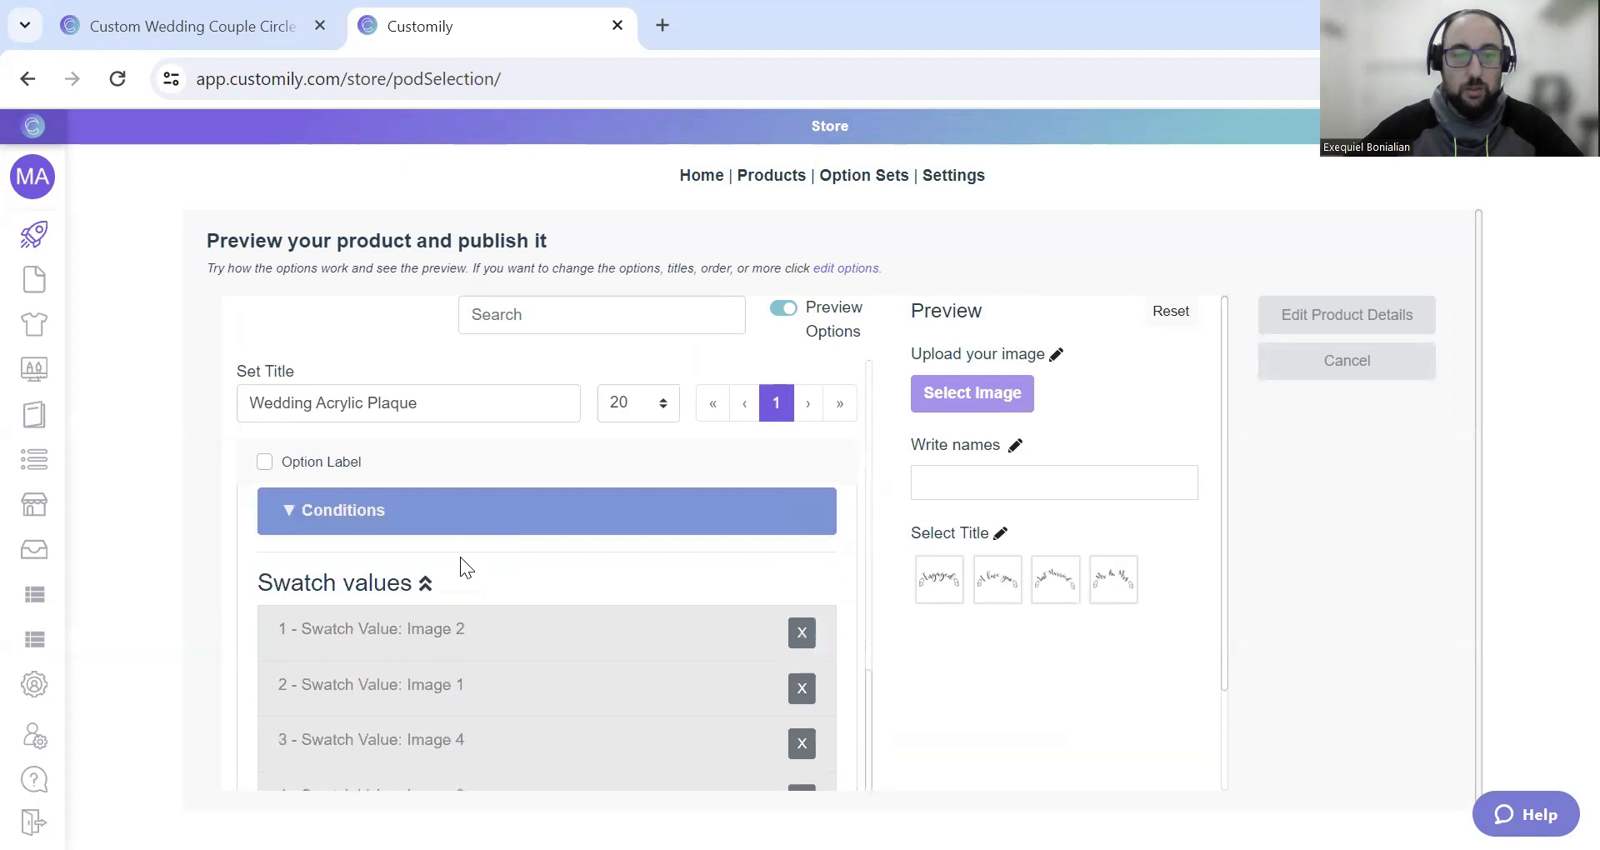
left_click(408, 644)
scroll(438, 667, "down", 3)
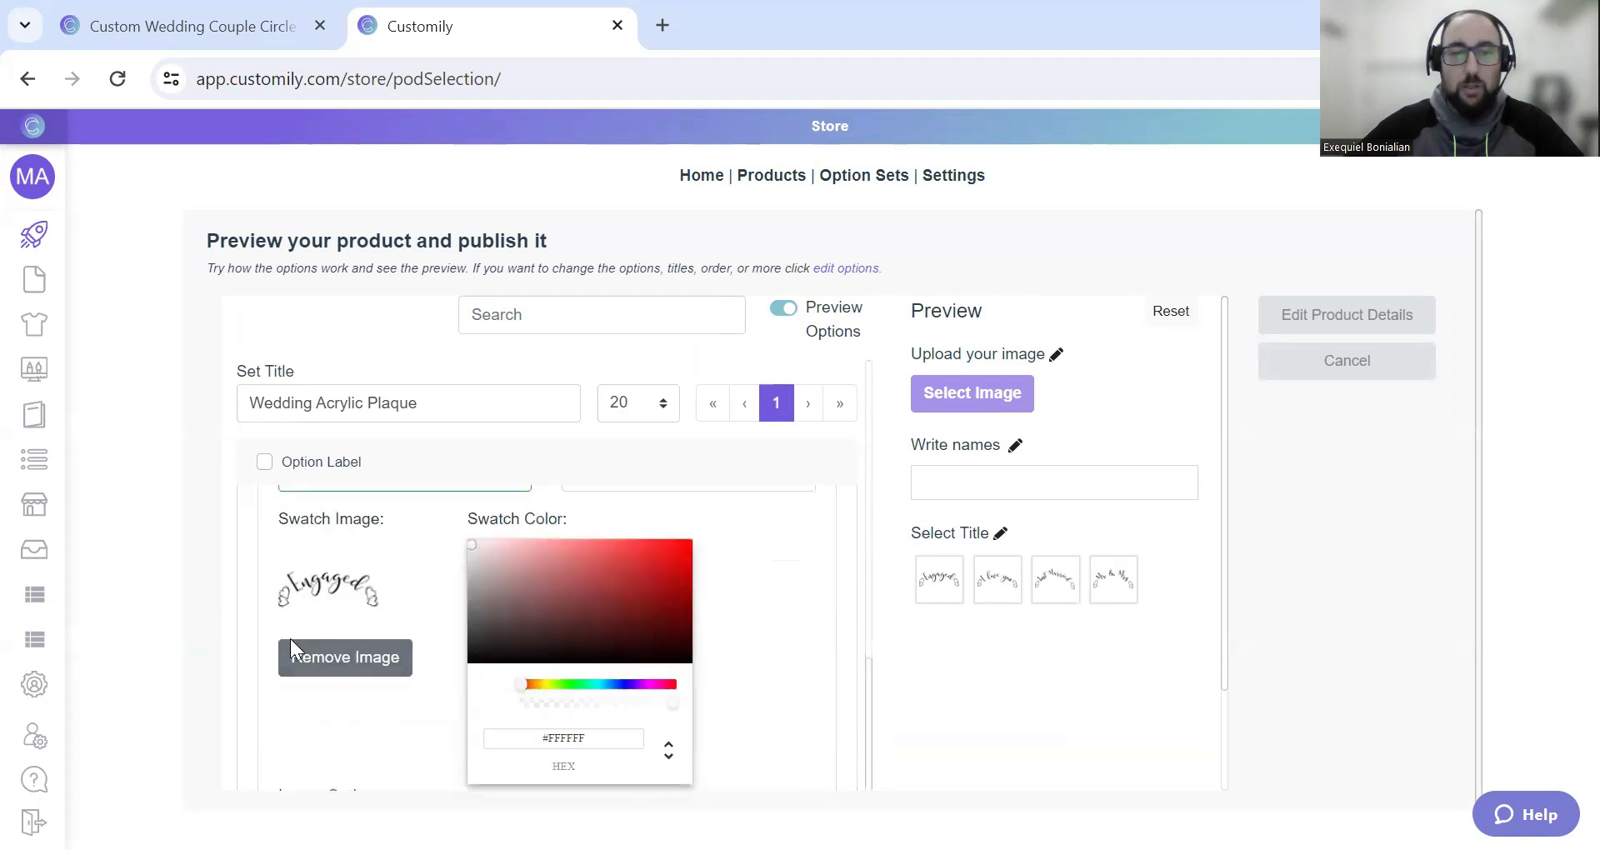
- Replace the first swatch value's image with the file "option engaged" and name the value "Engaged"
left_click(364, 662)
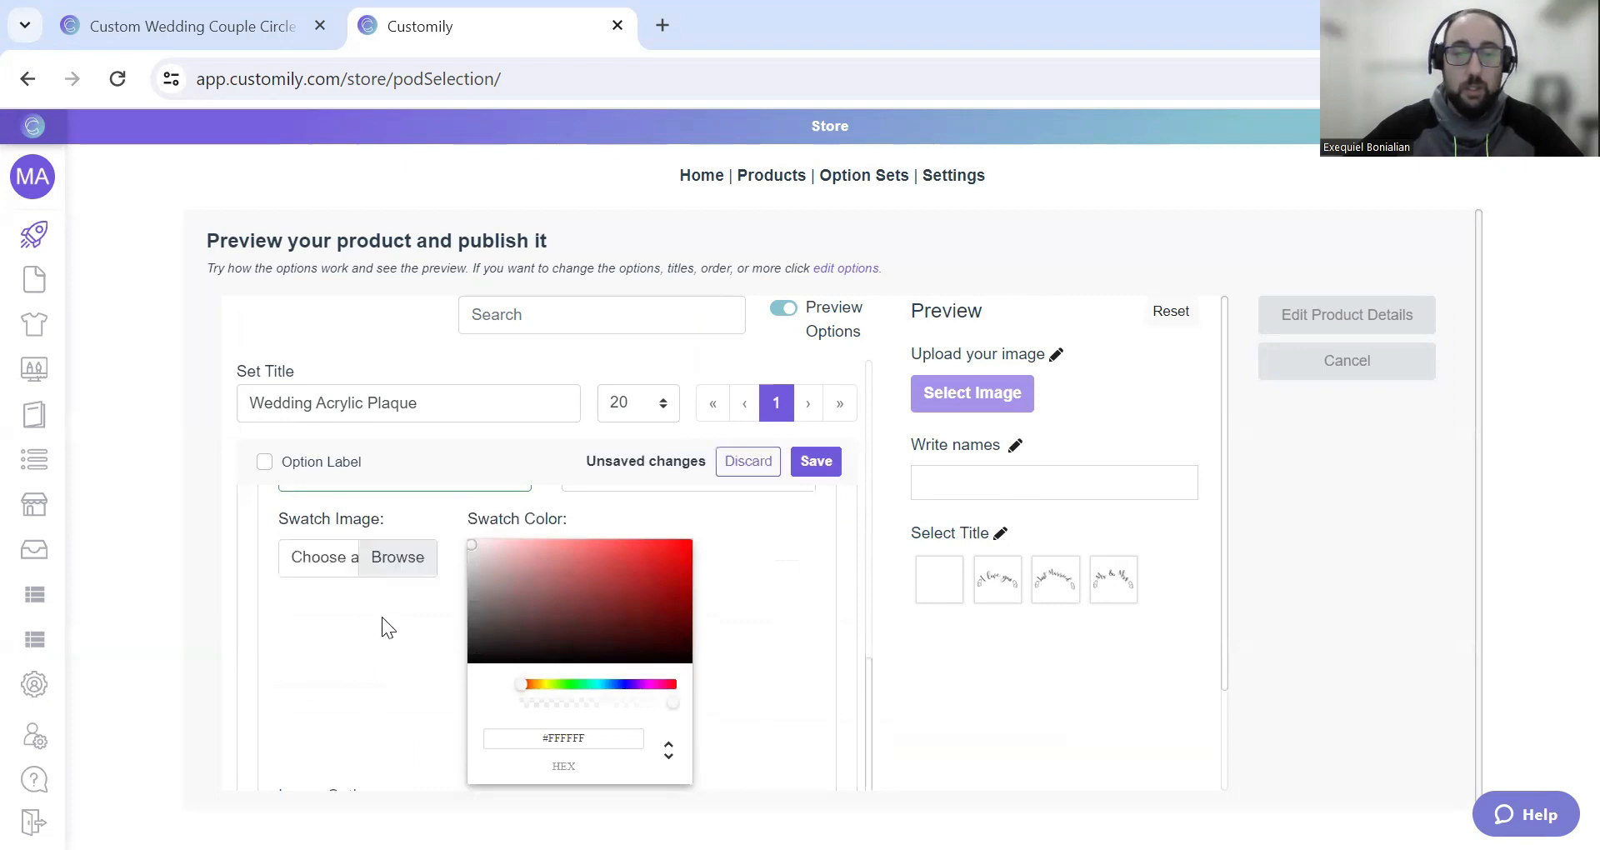
left_click(397, 556)
left_click(442, 480)
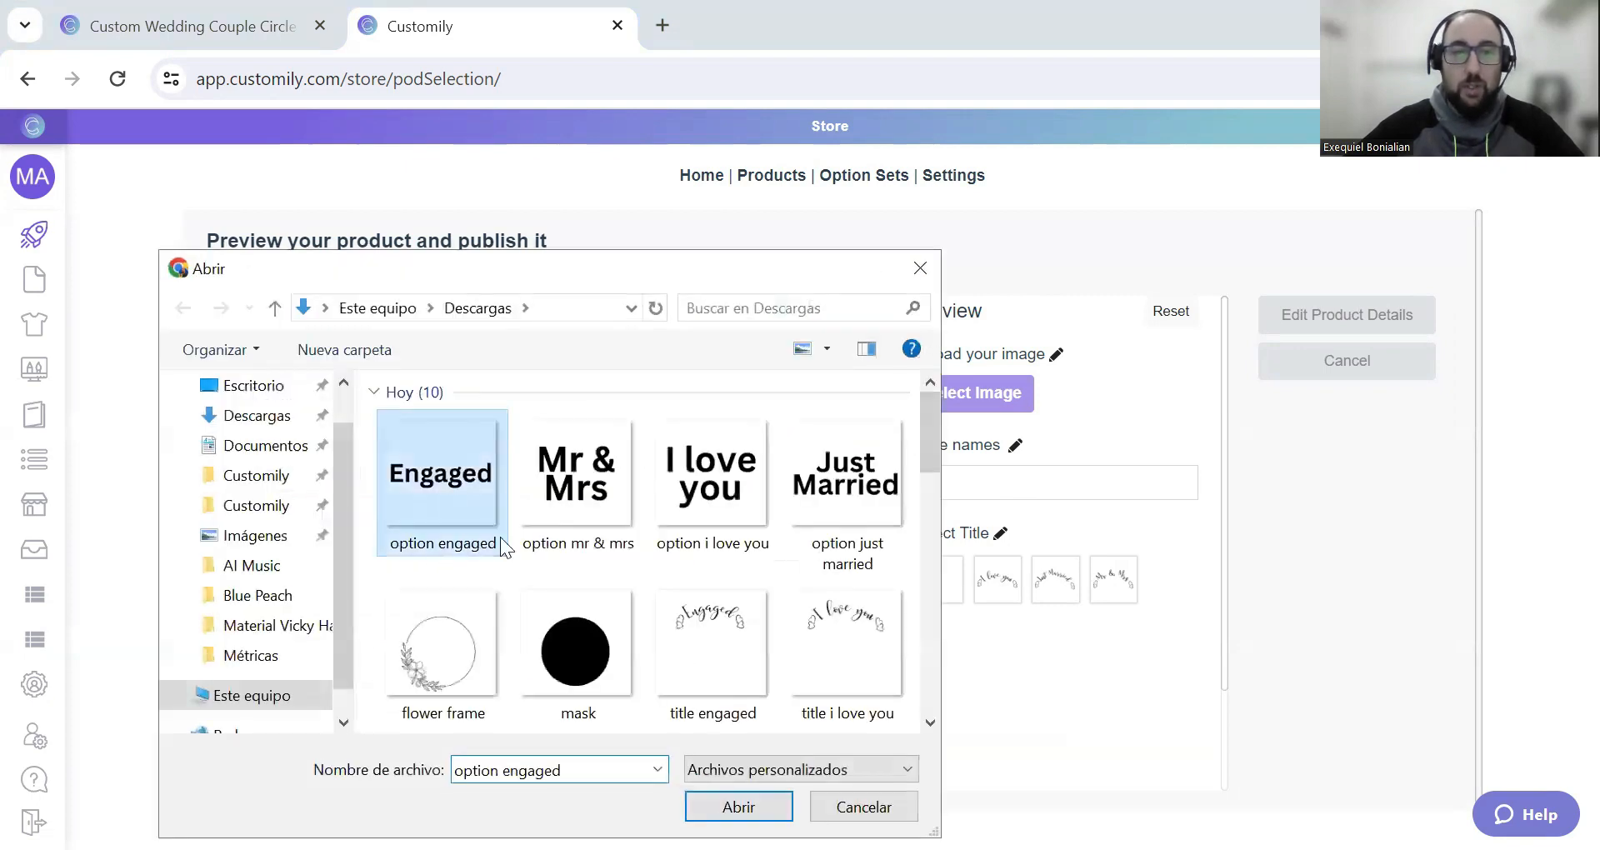
left_click(725, 806)
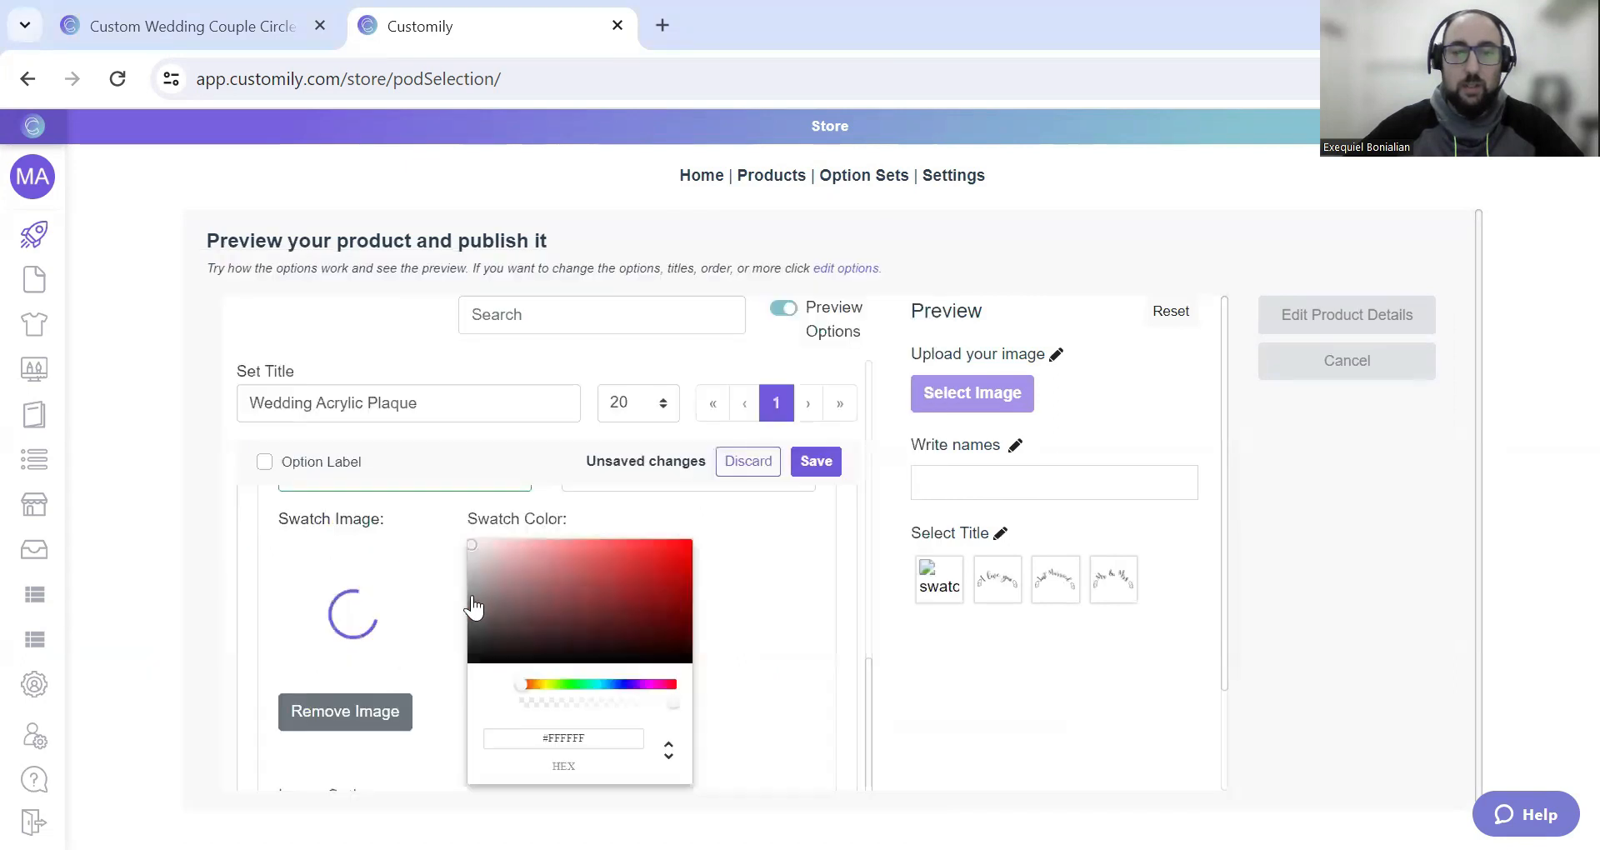
triple_click(364, 609)
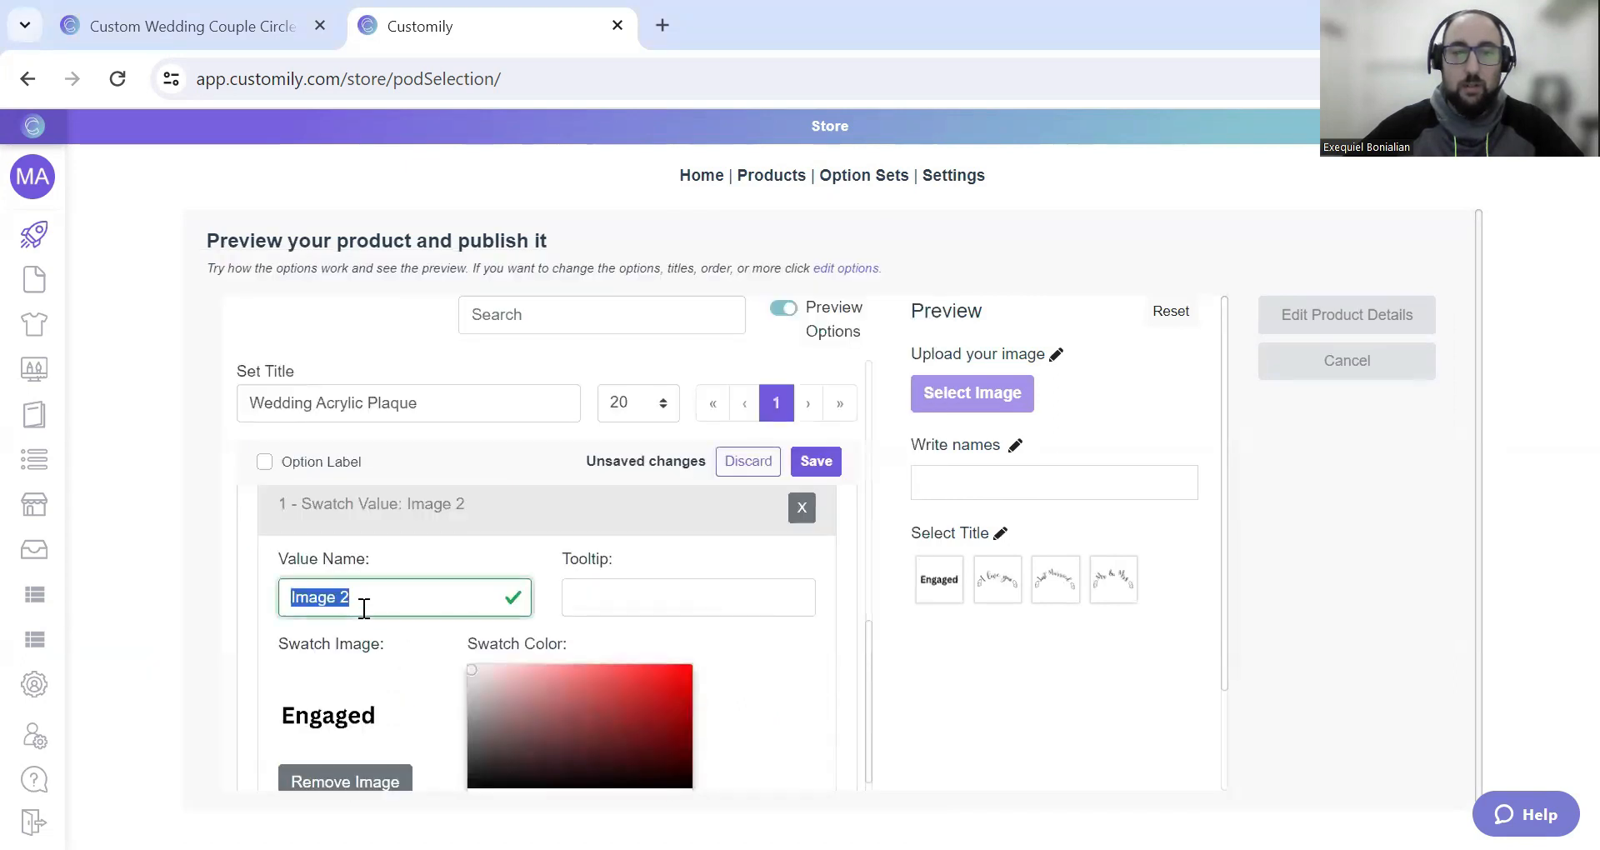
type("Engaged")
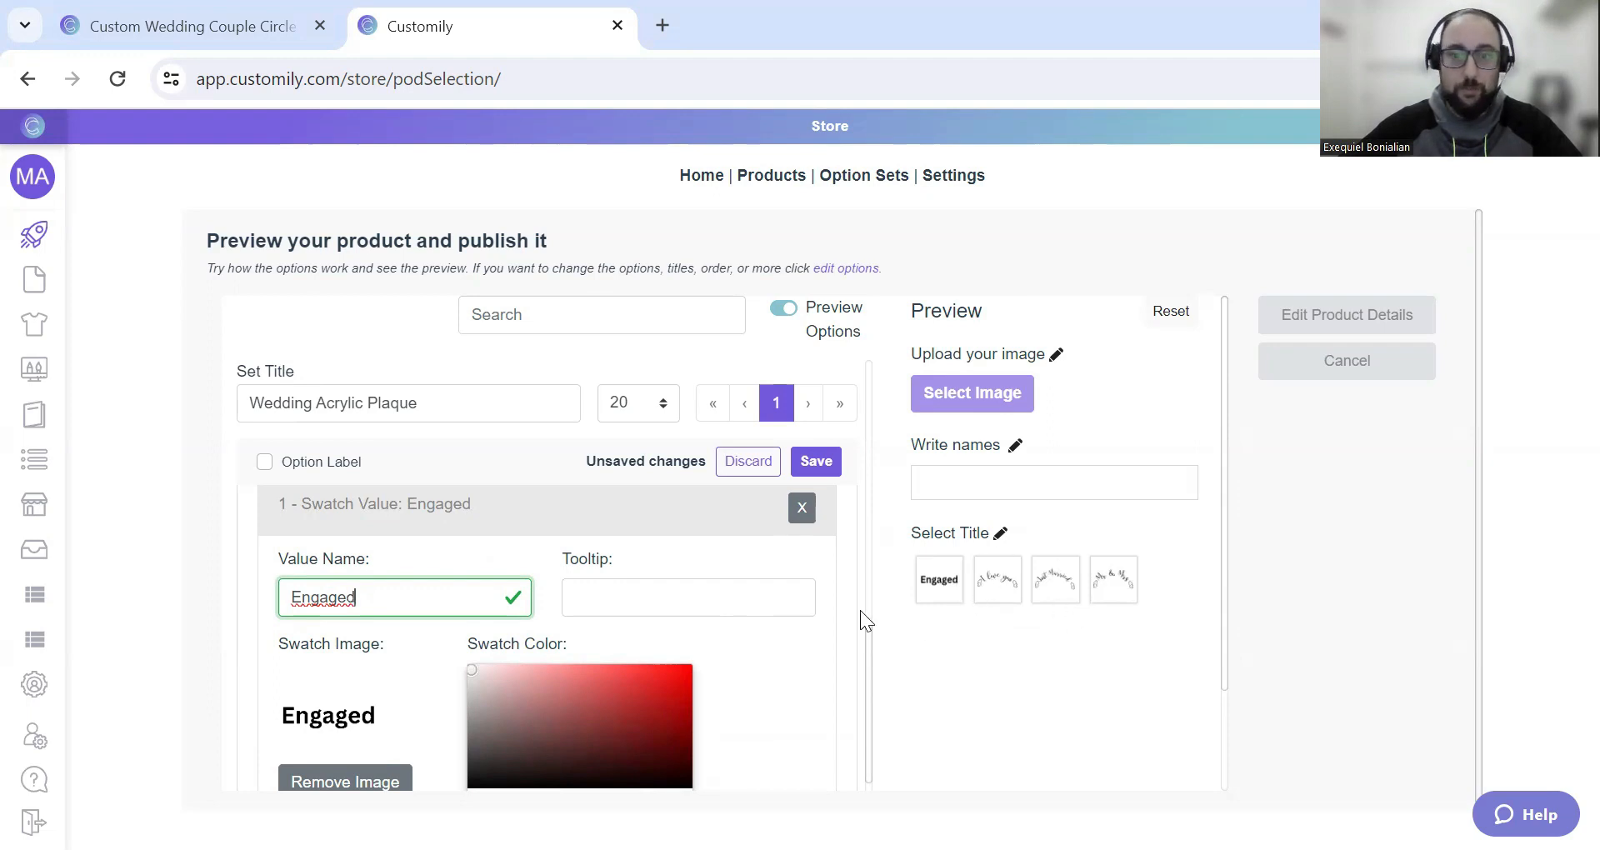
- Replace the second swatch value's image with the file "option i love you" and name the value "I love you"
scroll(608, 614, "down", 5)
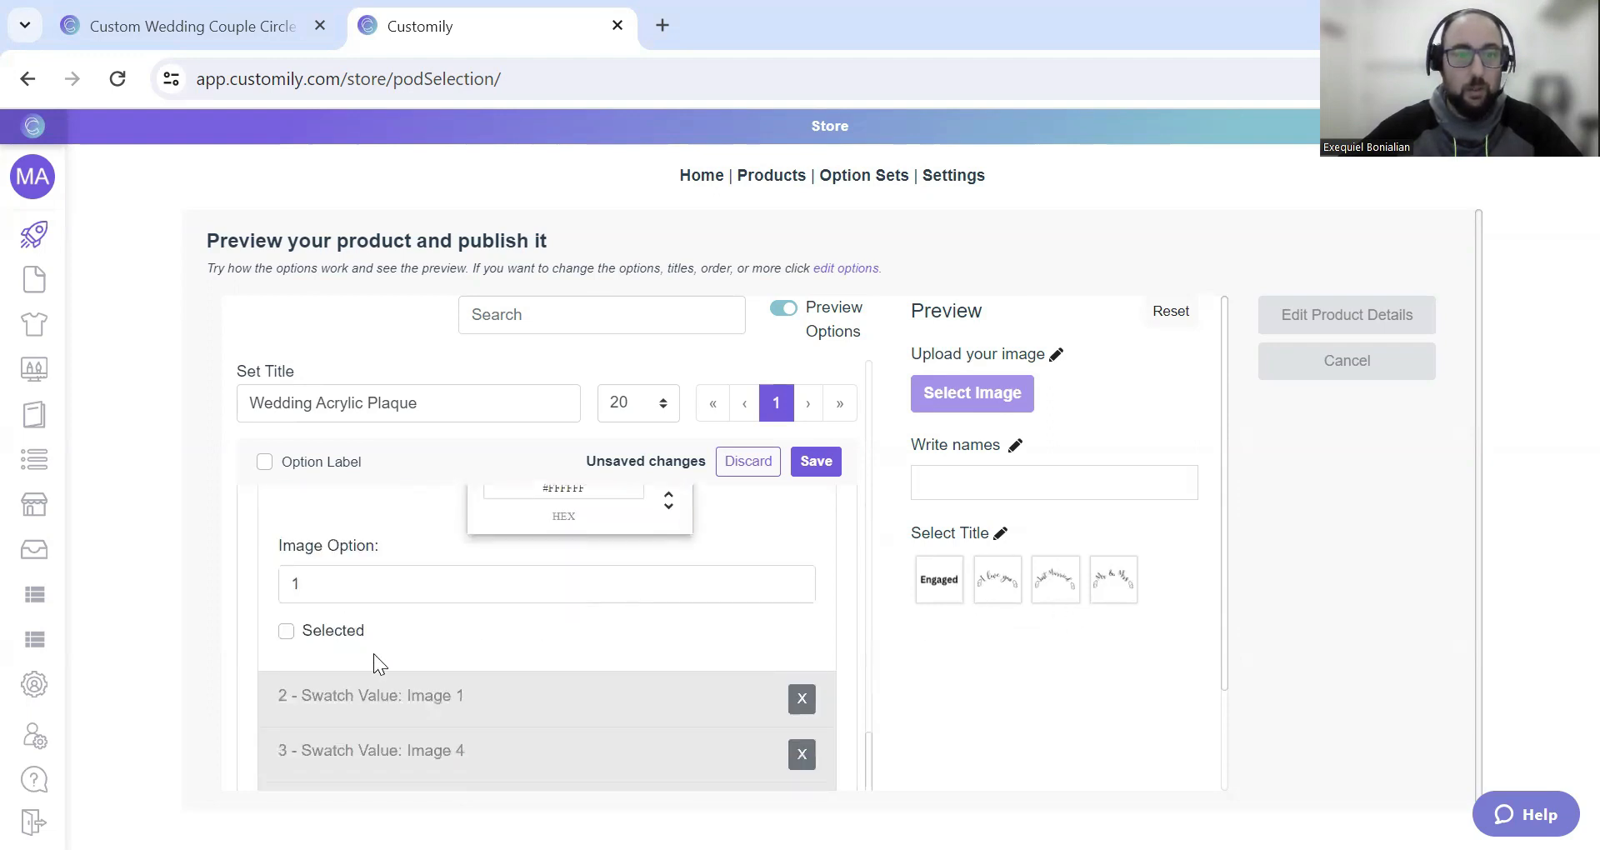
left_click(386, 694)
scroll(372, 664, "down", 3)
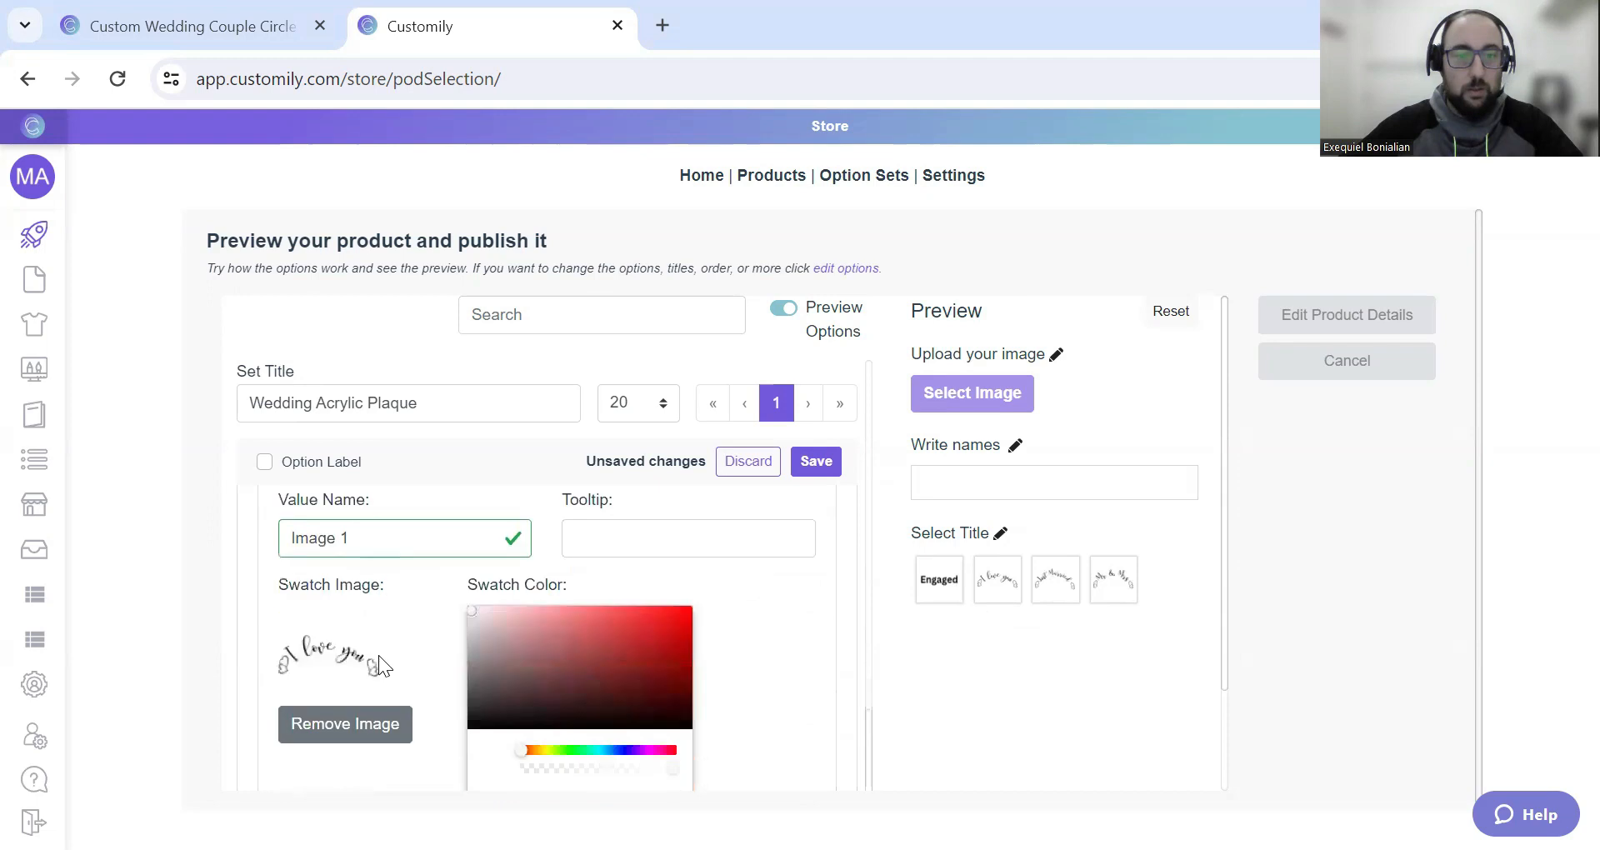
left_click(350, 726)
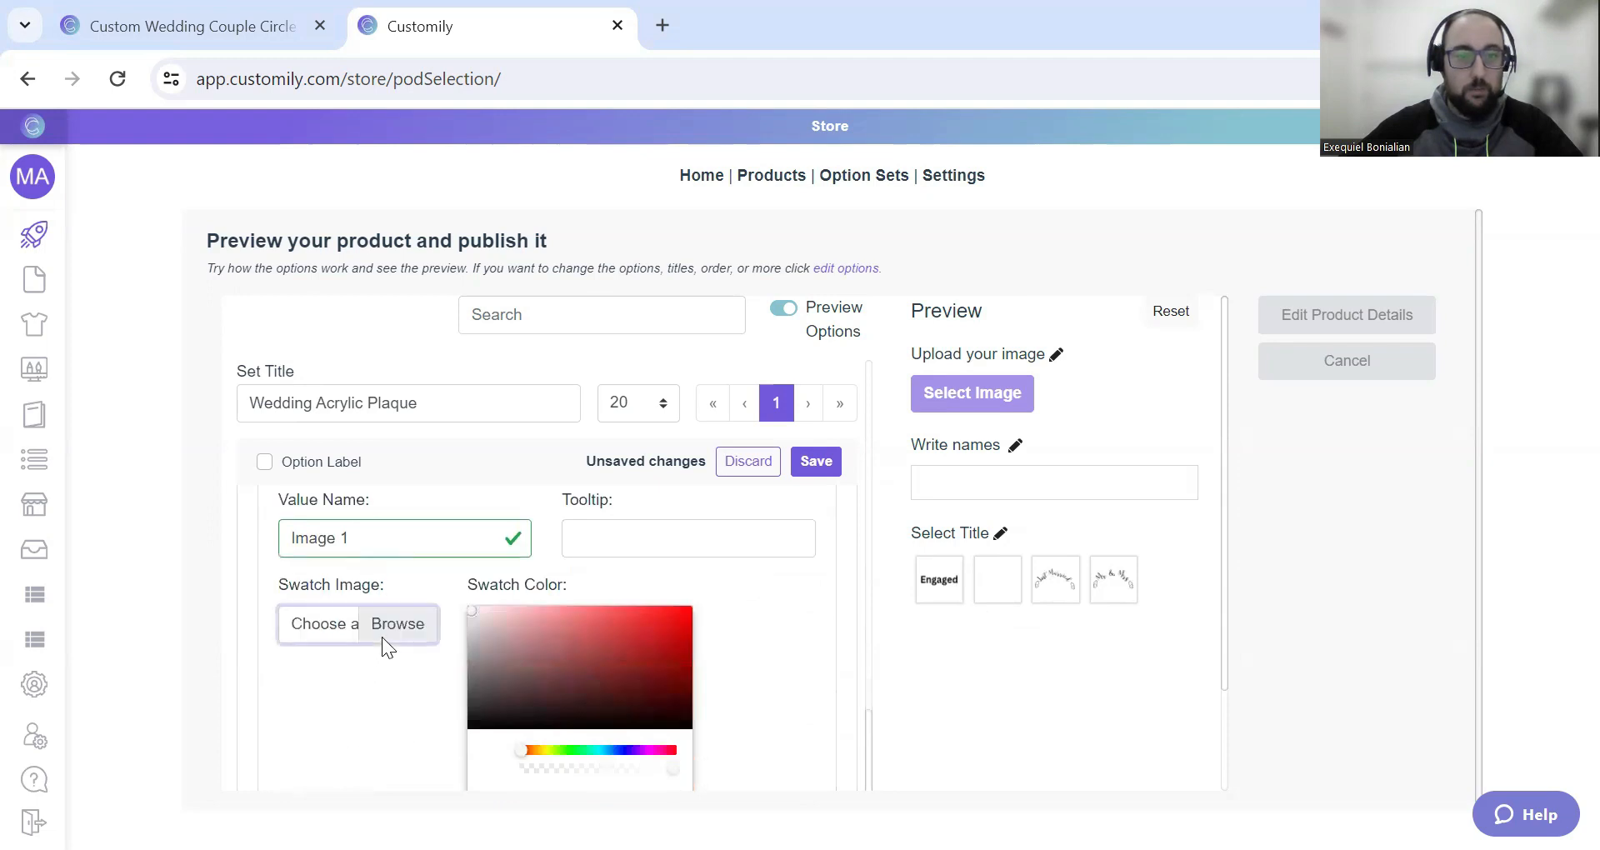
left_click(381, 637)
left_click(713, 475)
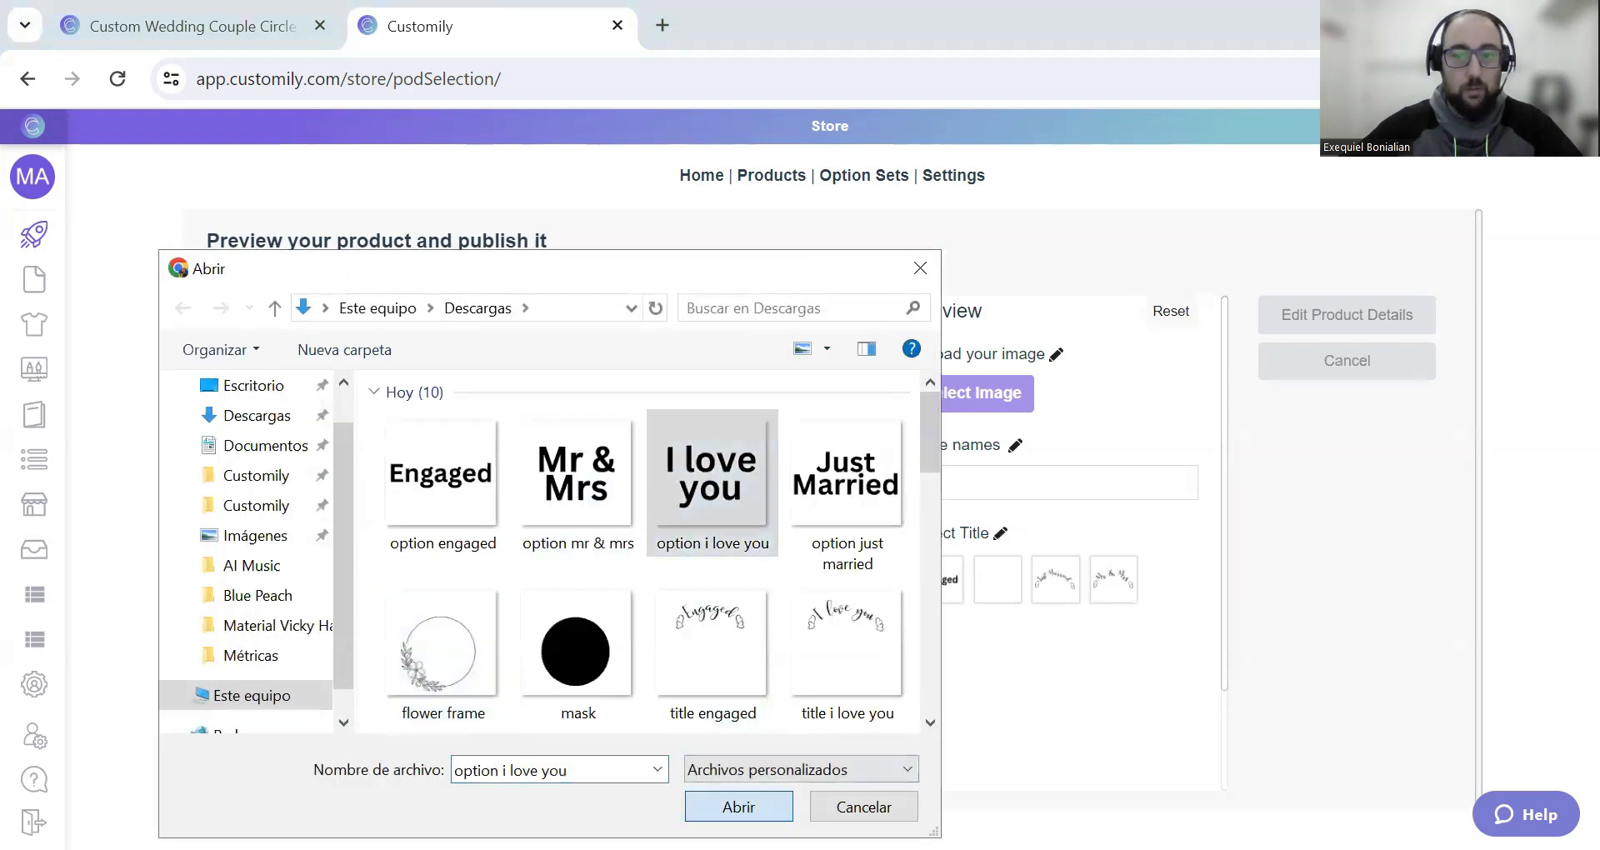
left_click(738, 807)
triple_click(344, 536)
type("I love you")
- Replace the third swatch value's image with the file "option just married" and name the value "Just Married"
scroll(491, 538, "down", 3)
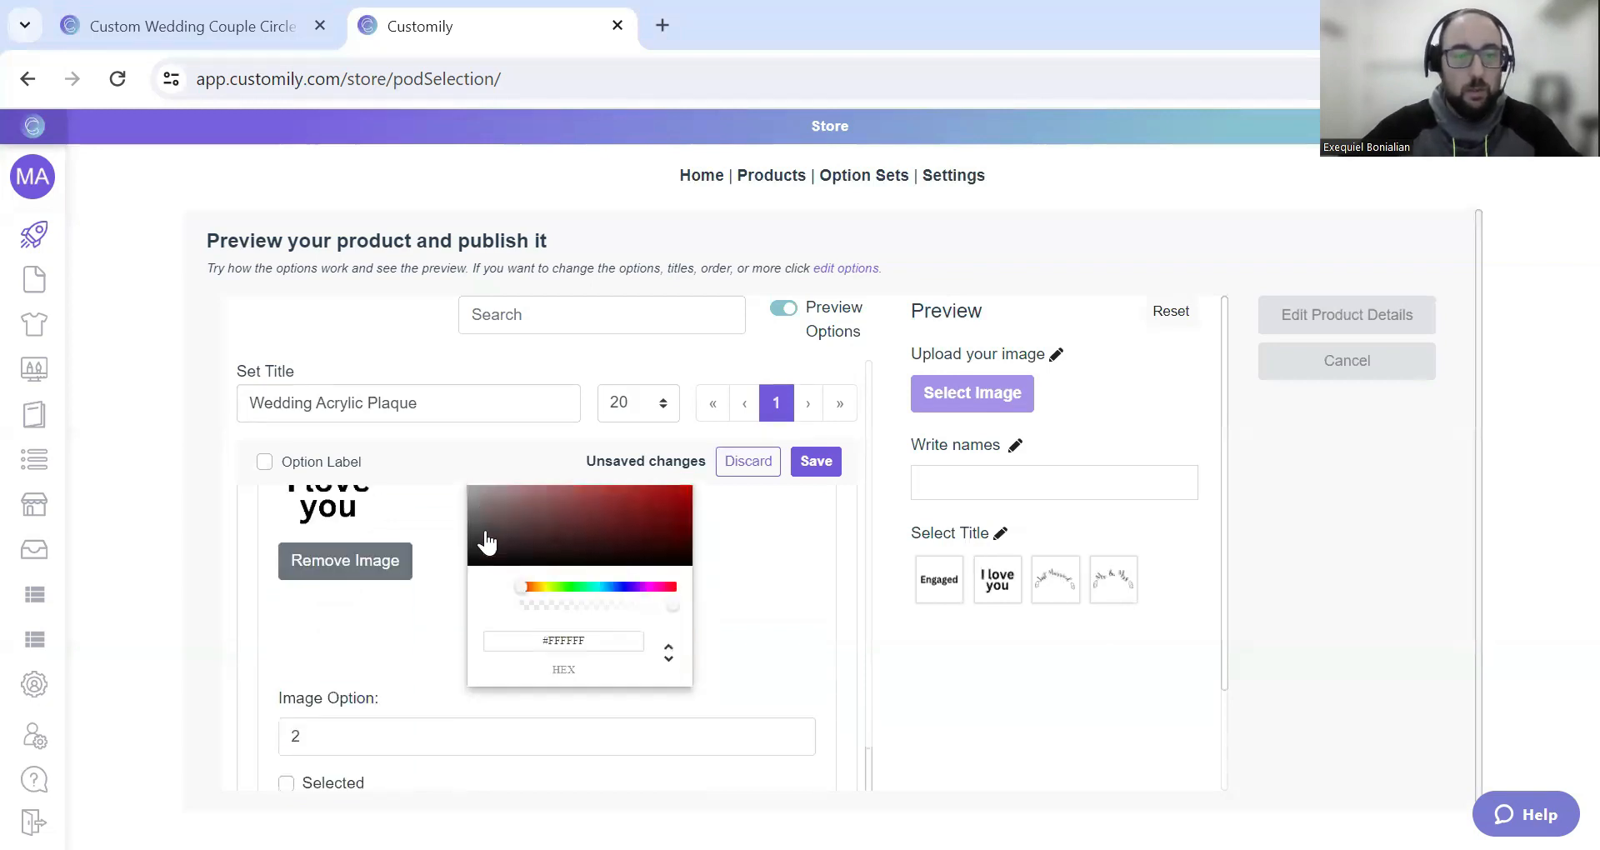
scroll(392, 605, "down", 2)
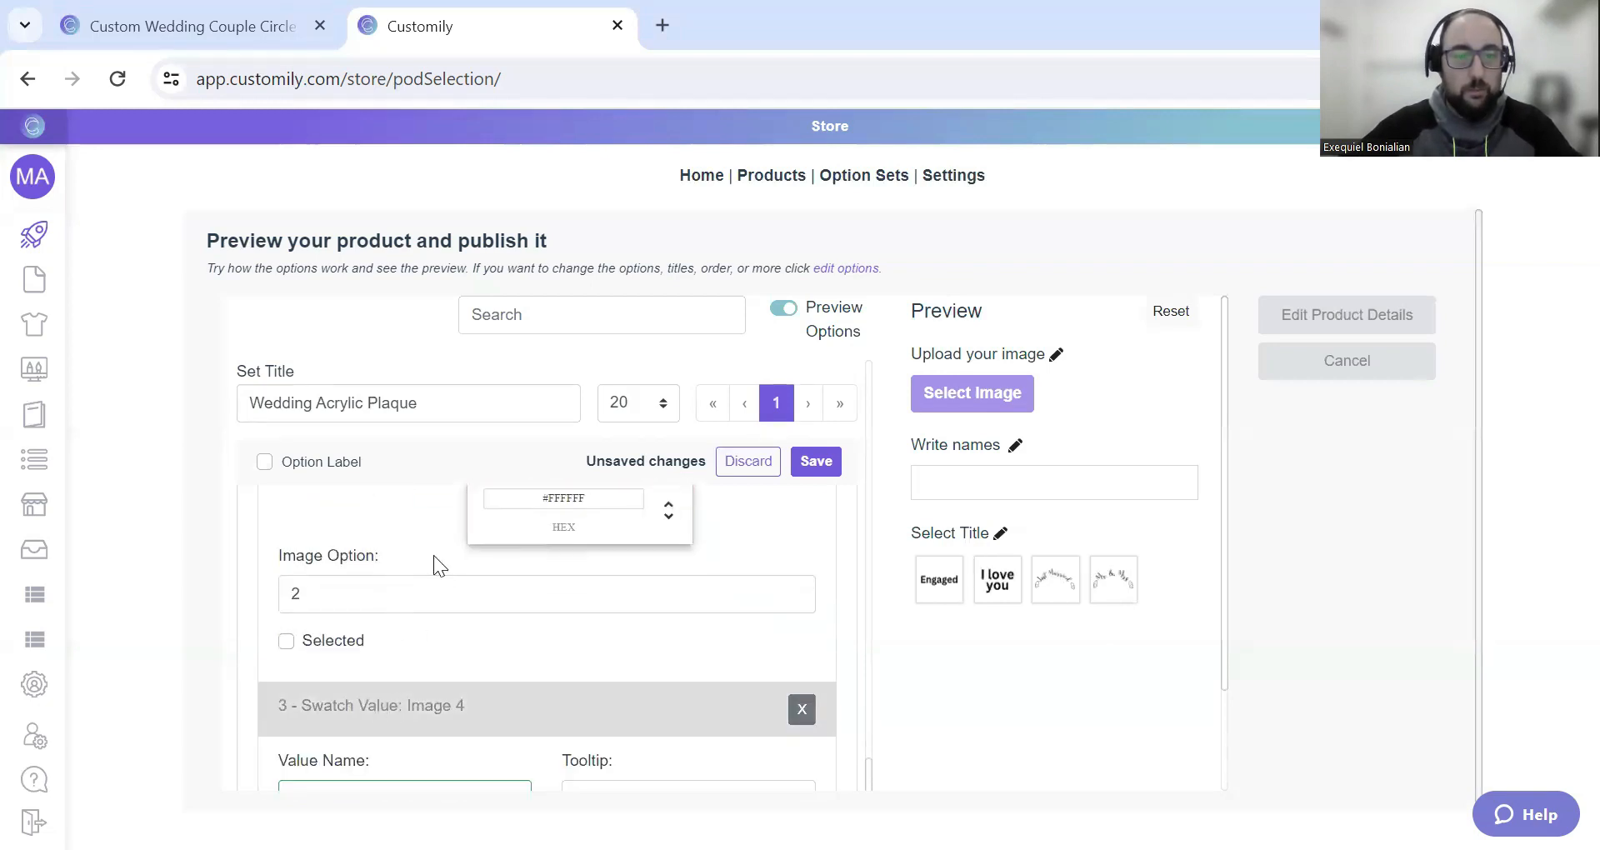
scroll(433, 555, "down", 3)
left_click(373, 736)
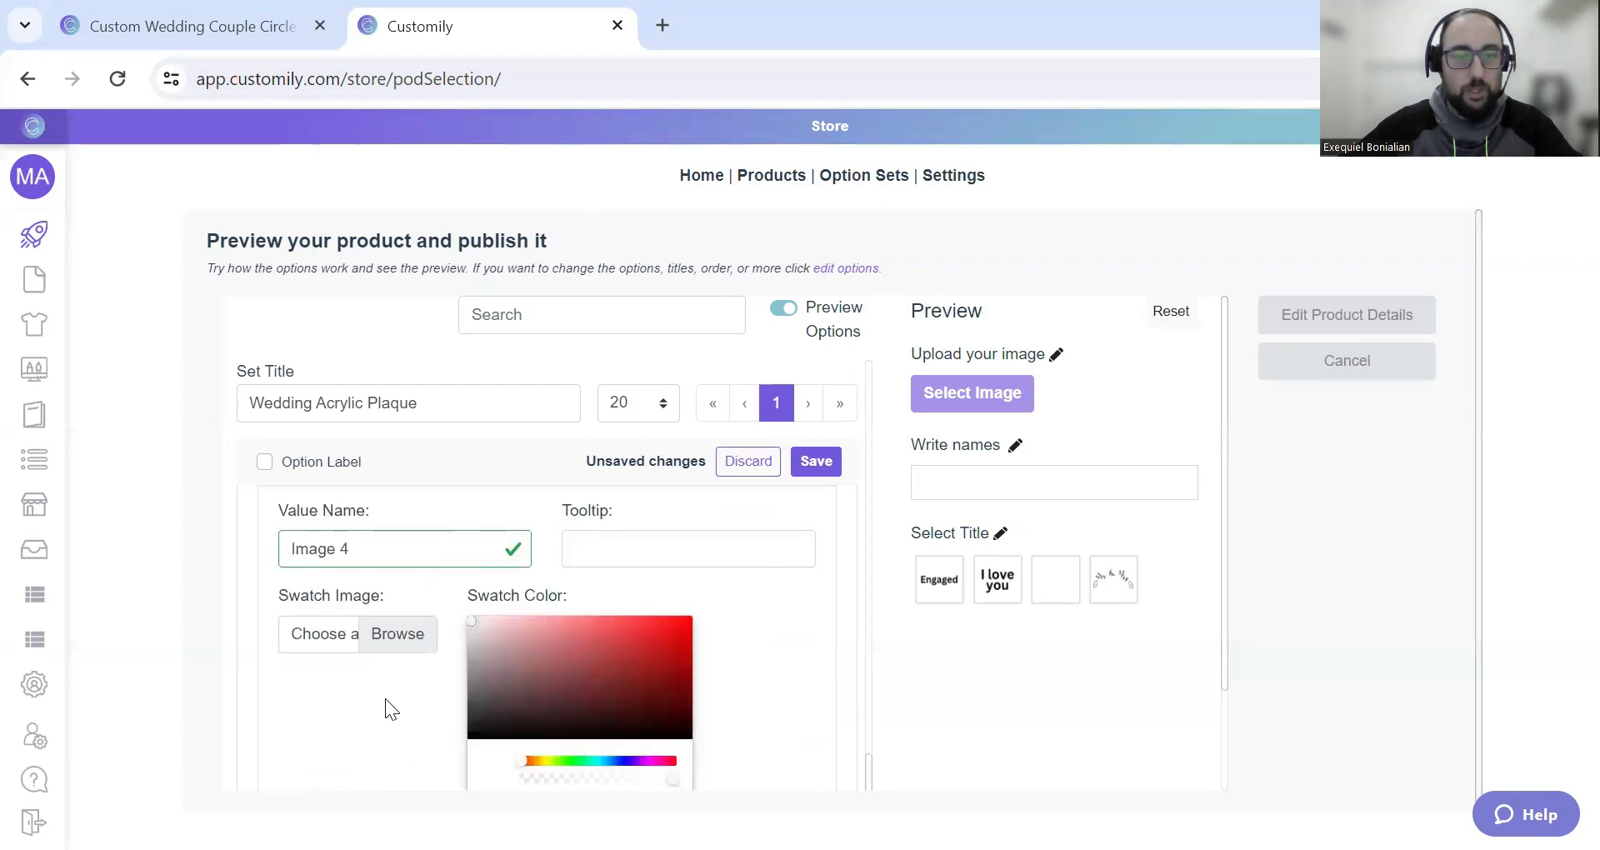
left_click(398, 634)
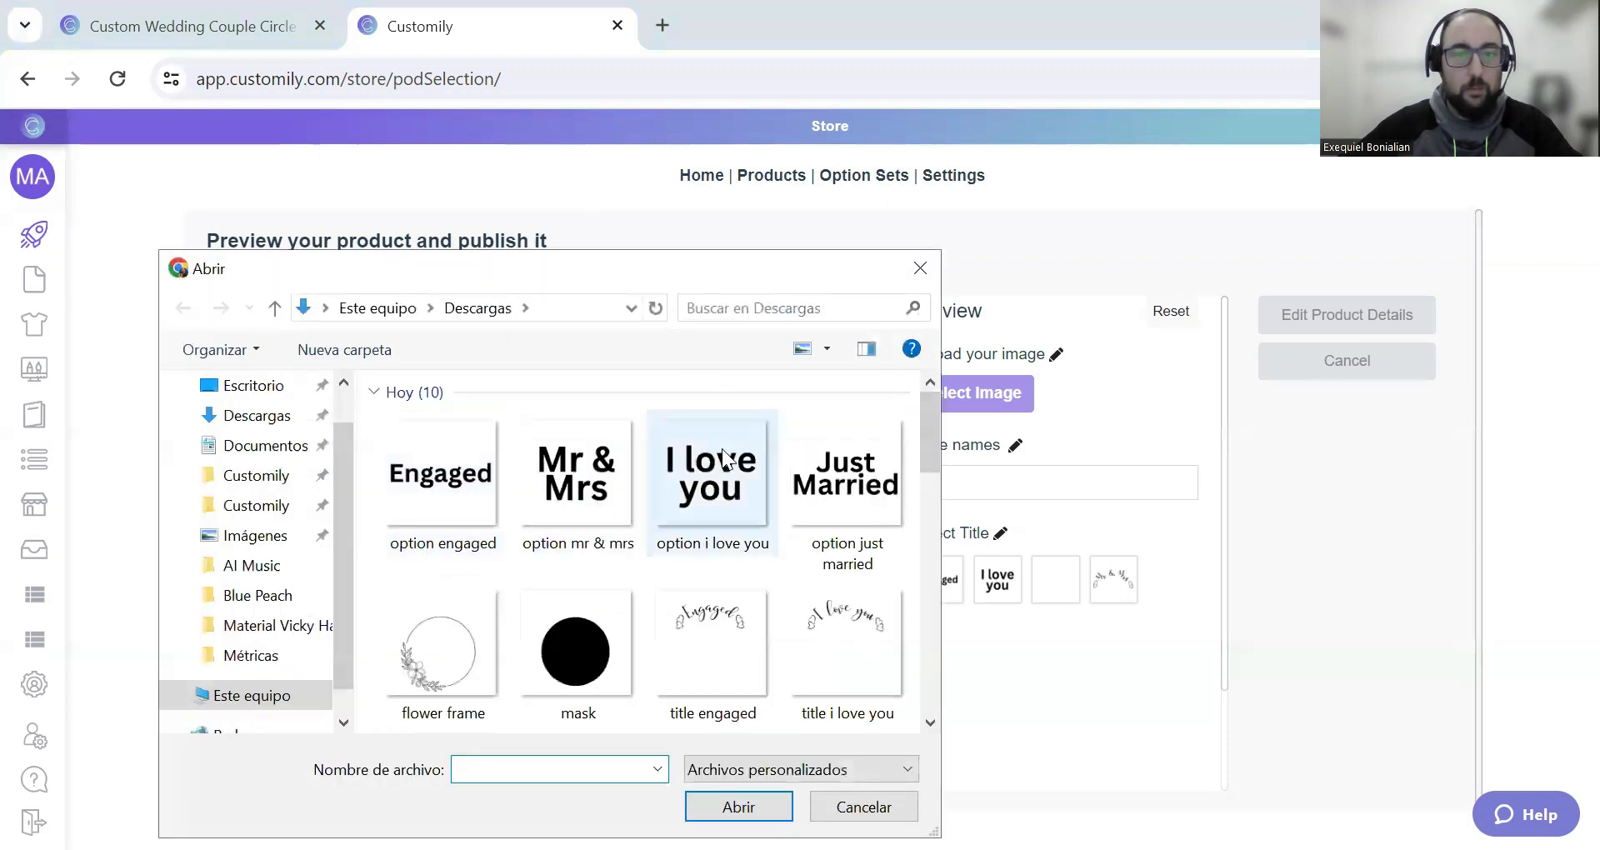
left_click(847, 484)
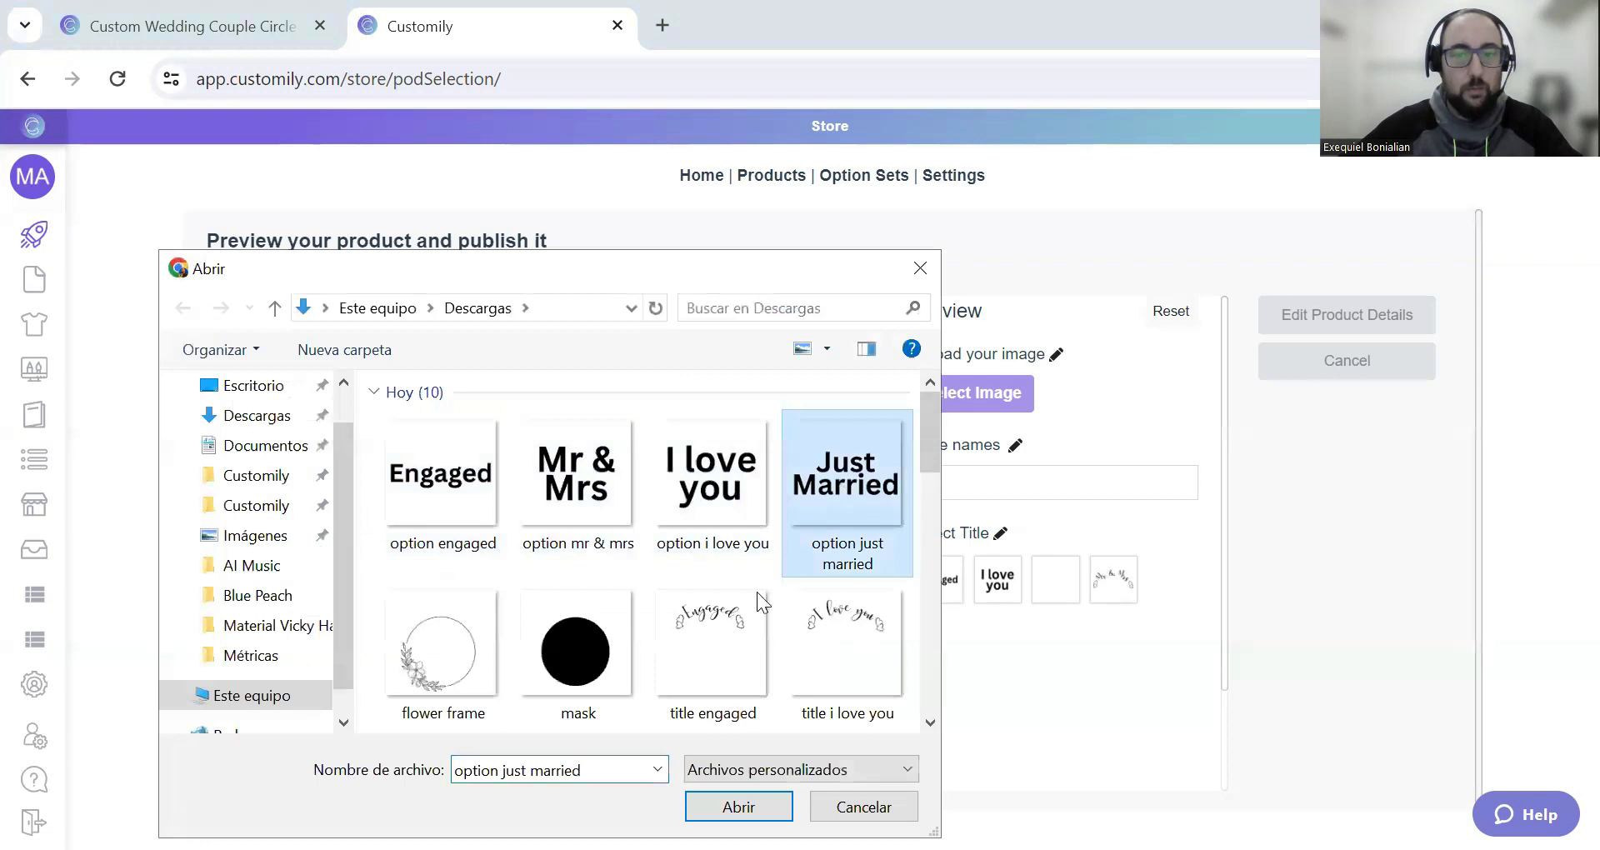
left_click(738, 807)
triple_click(353, 553)
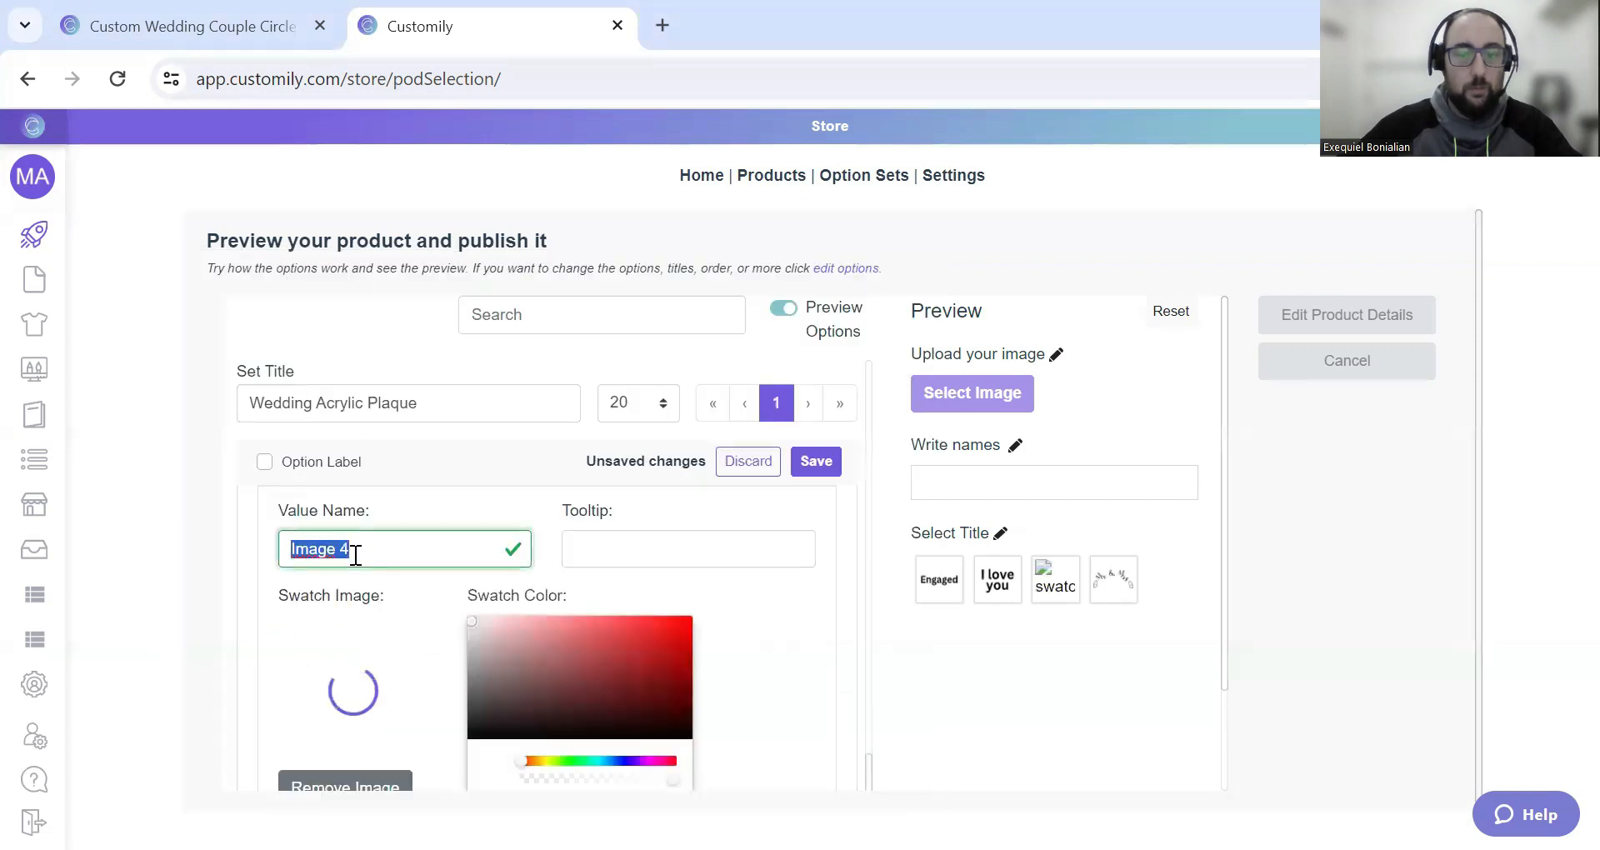
type("Just Married")
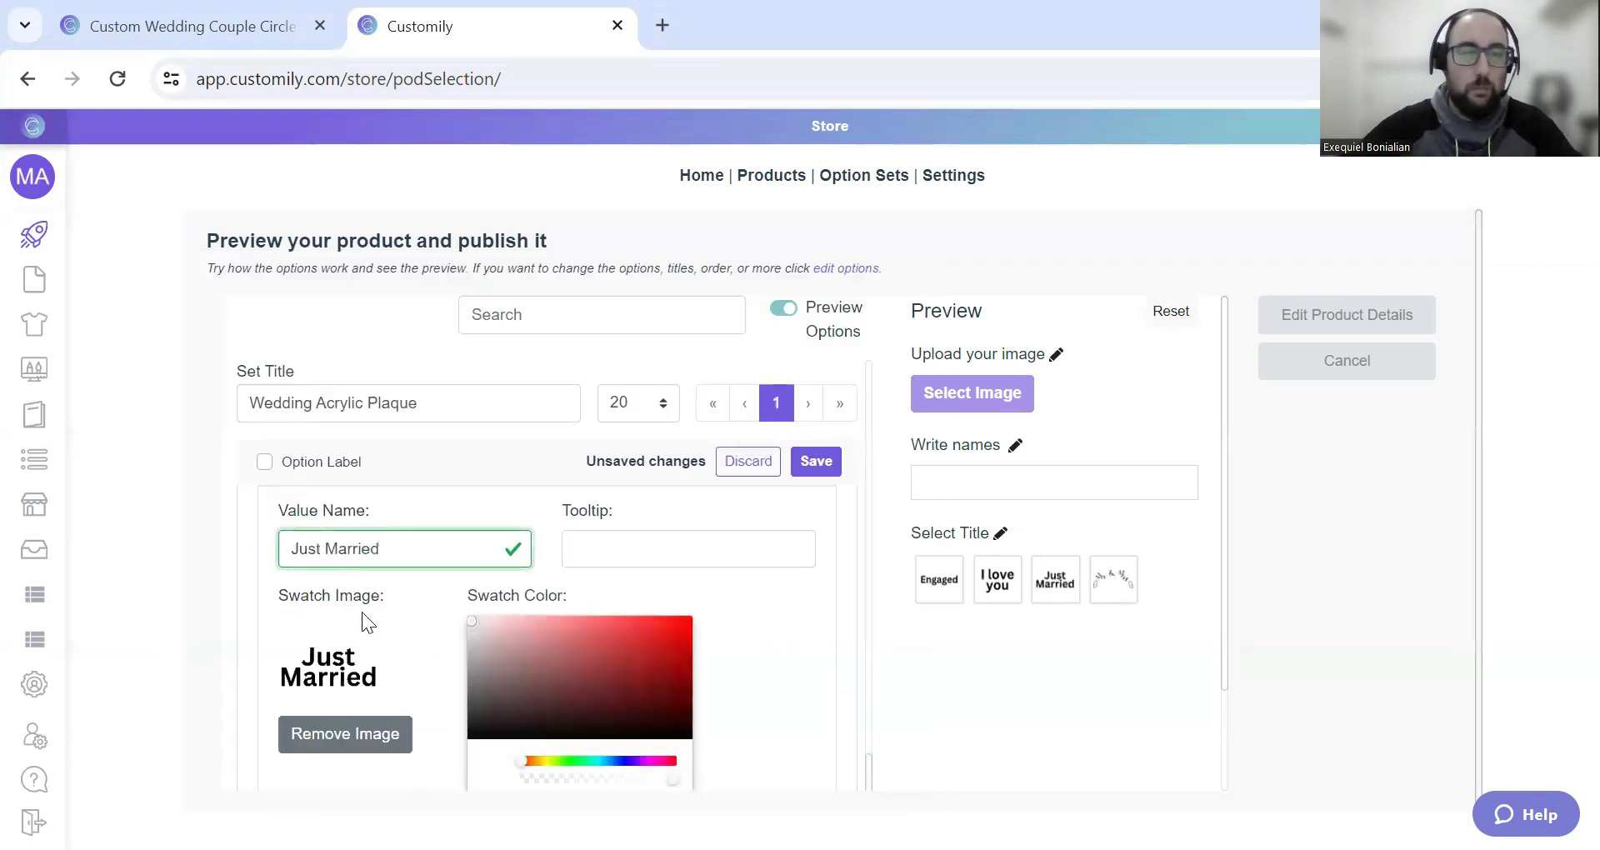
- Replace the fourth swatch value's image with the file "option mr & mrs" and name the value "Mr & Mrs"
scroll(396, 632, "down", 3)
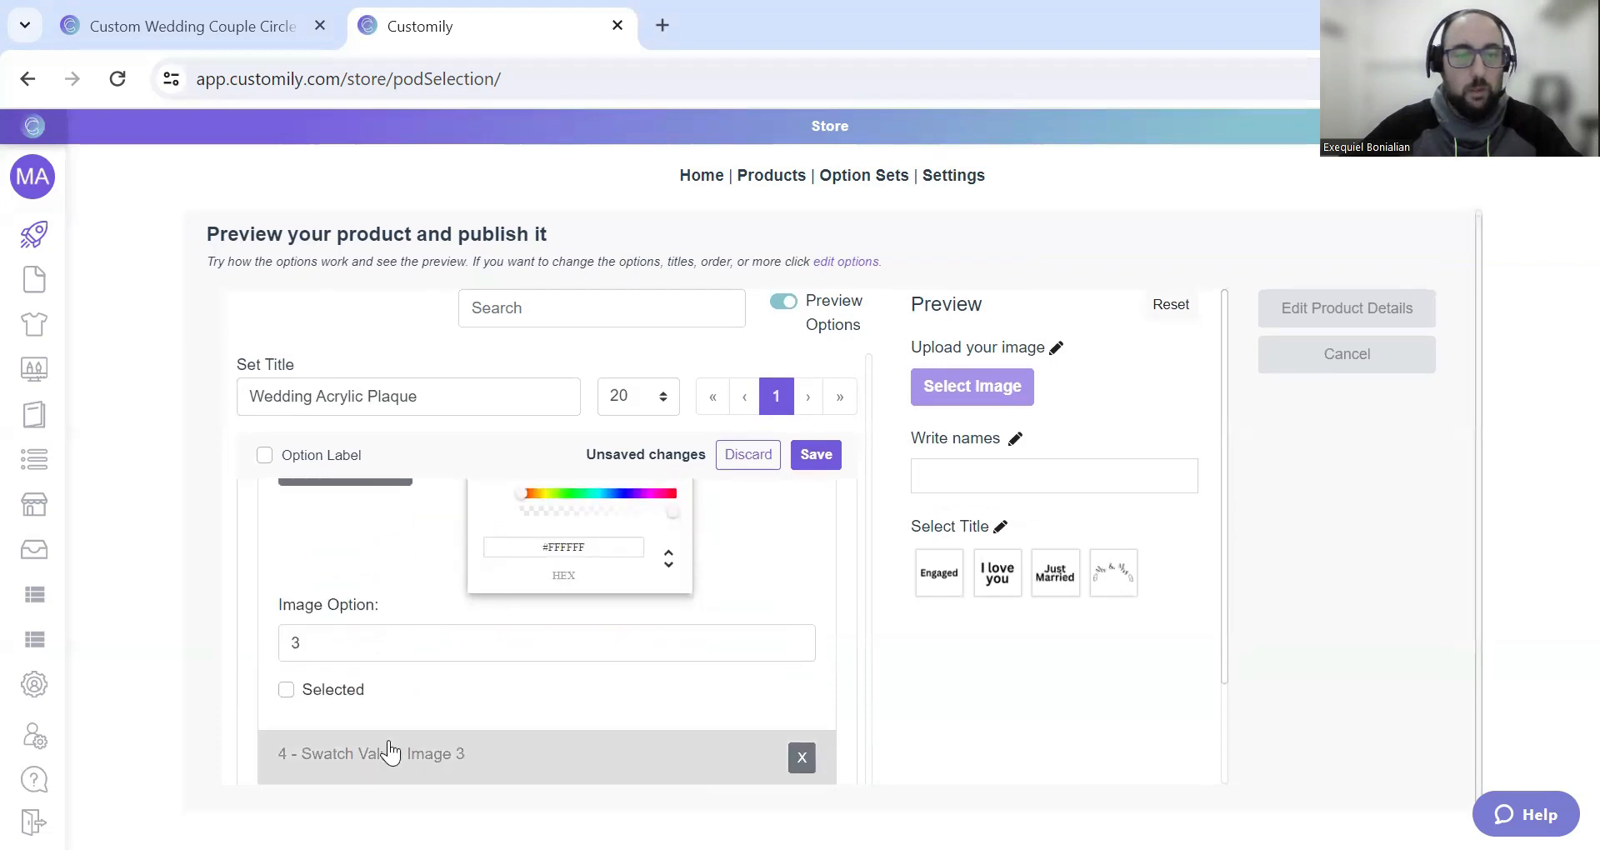
scroll(500, 593, "down", 5)
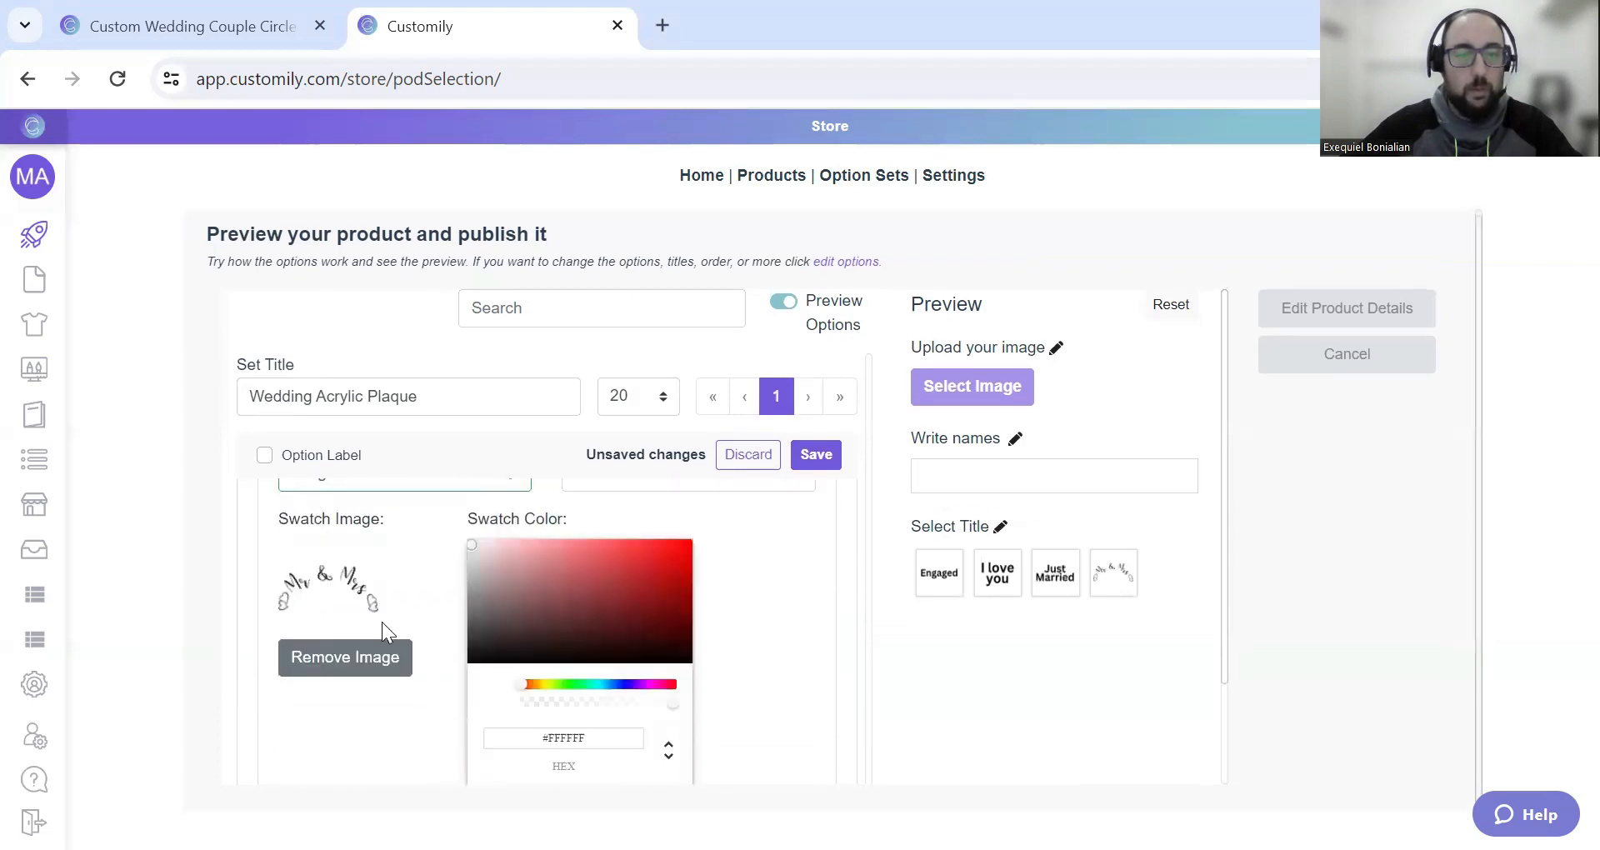
left_click(361, 659)
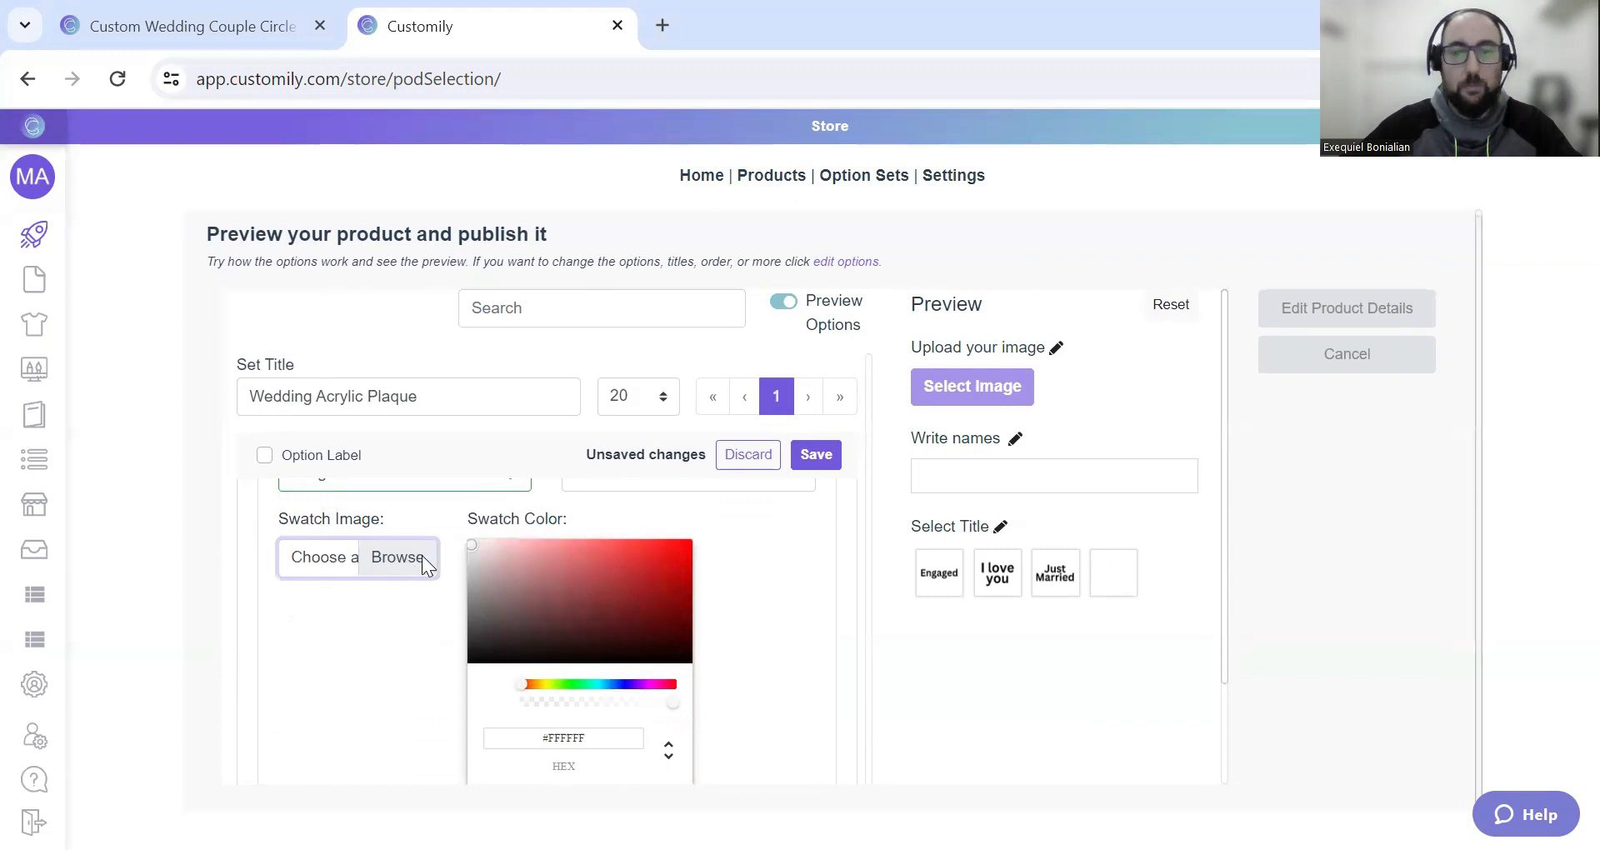
left_click(420, 556)
left_click(575, 475)
left_click(705, 805)
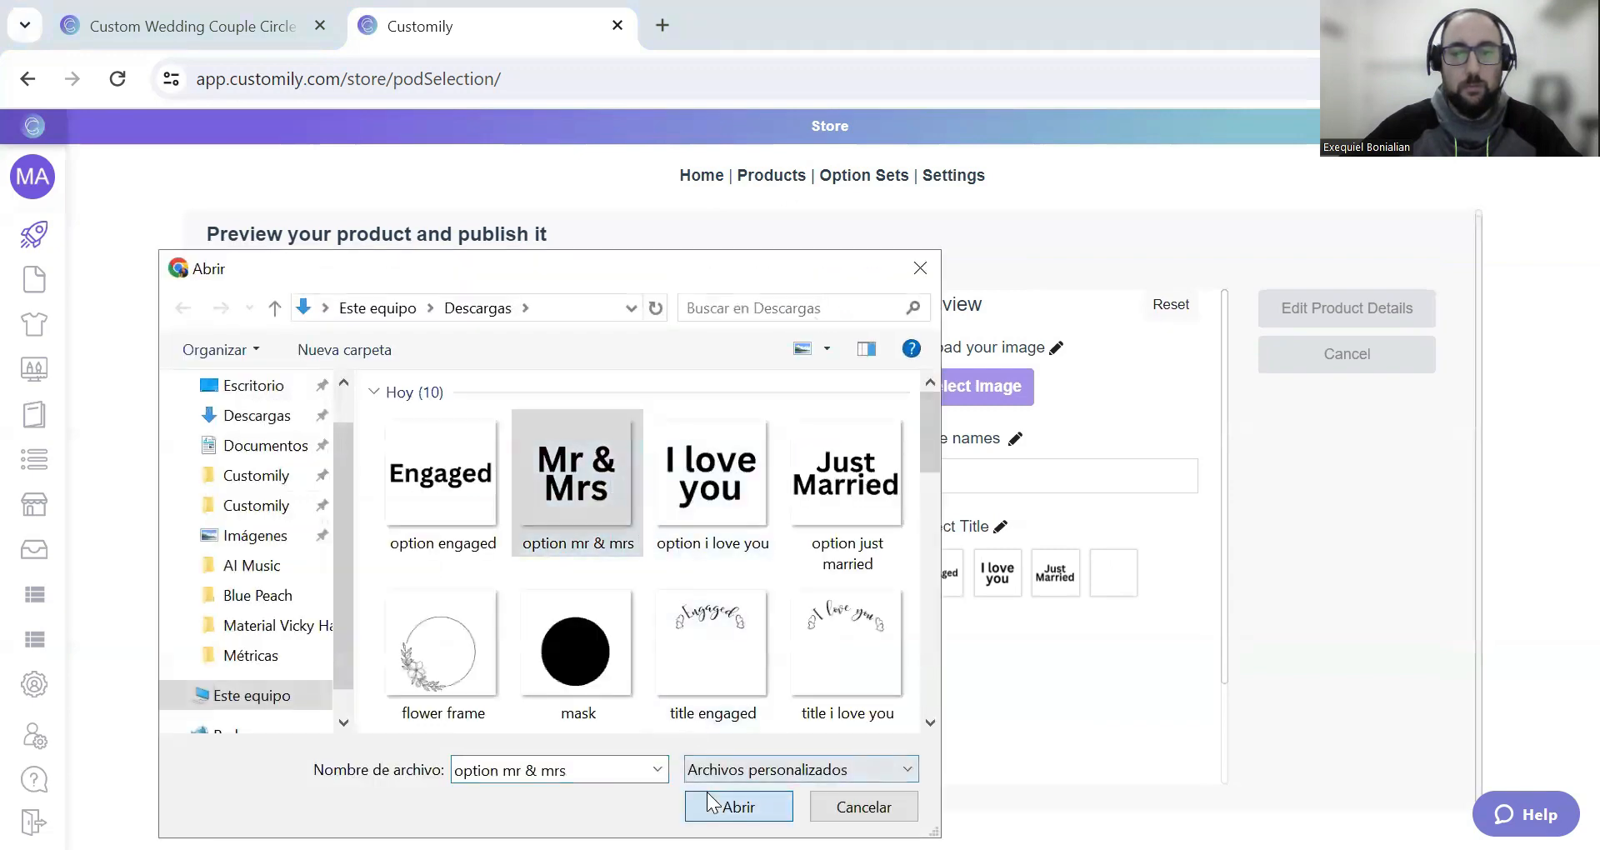
scroll(506, 598, "up", 2)
triple_click(363, 601)
type("Mr & Mrs")
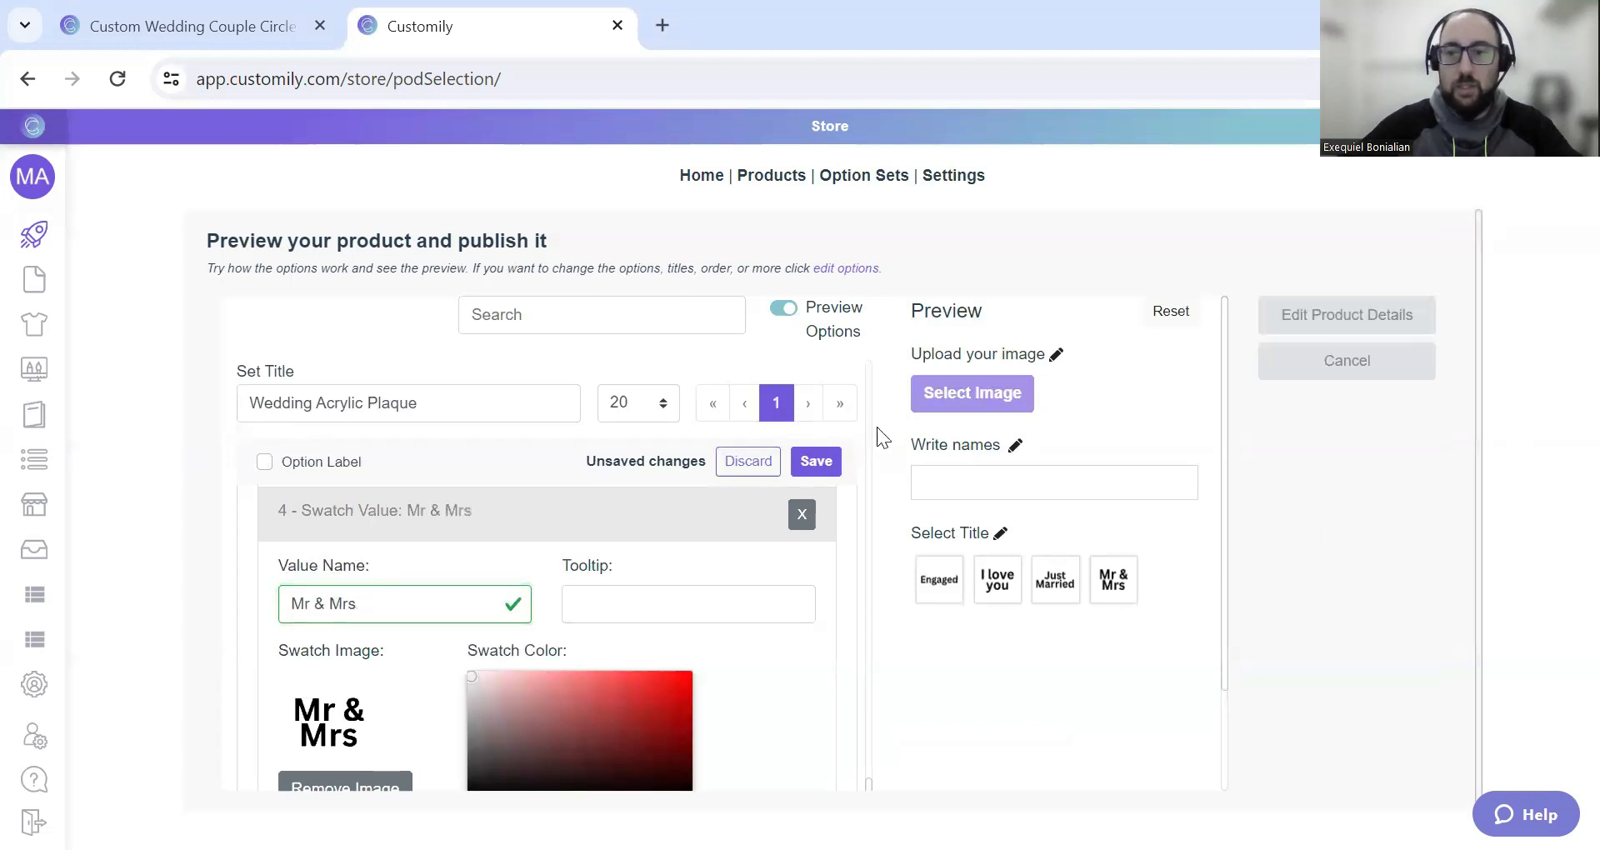
- Save the Wedding Acrylic Plaque option set with its updated title swatches
scroll(850, 595, "down", 5)
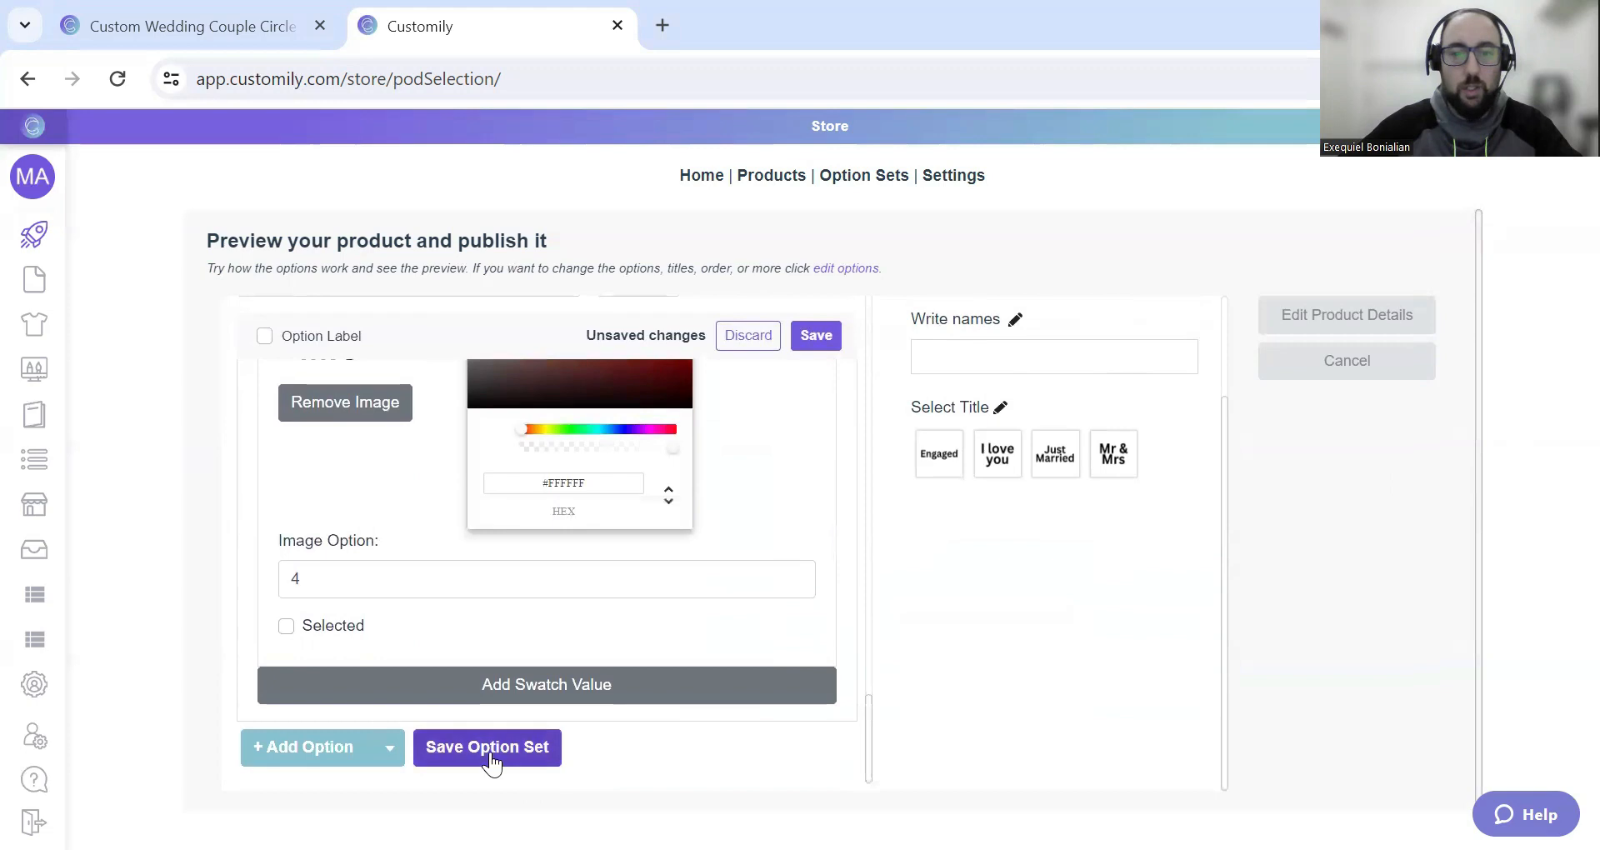
left_click(490, 754)
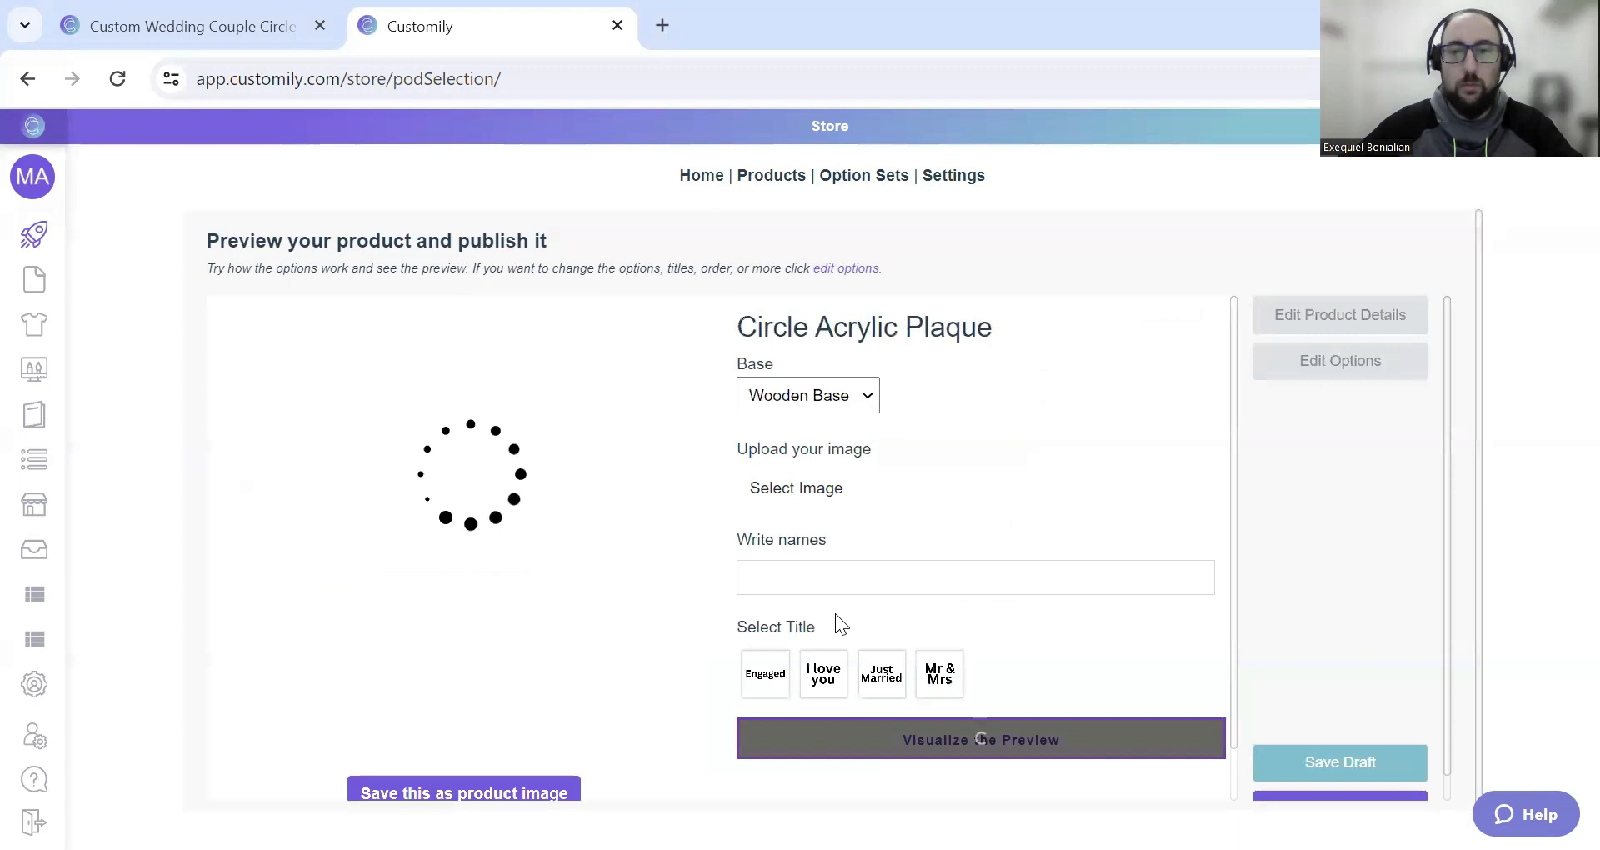
- In the Circle Acrylic Plaque preview, fill in the couple's names and upload a photo of the couple as the custom image
scroll(754, 634, "down", 1)
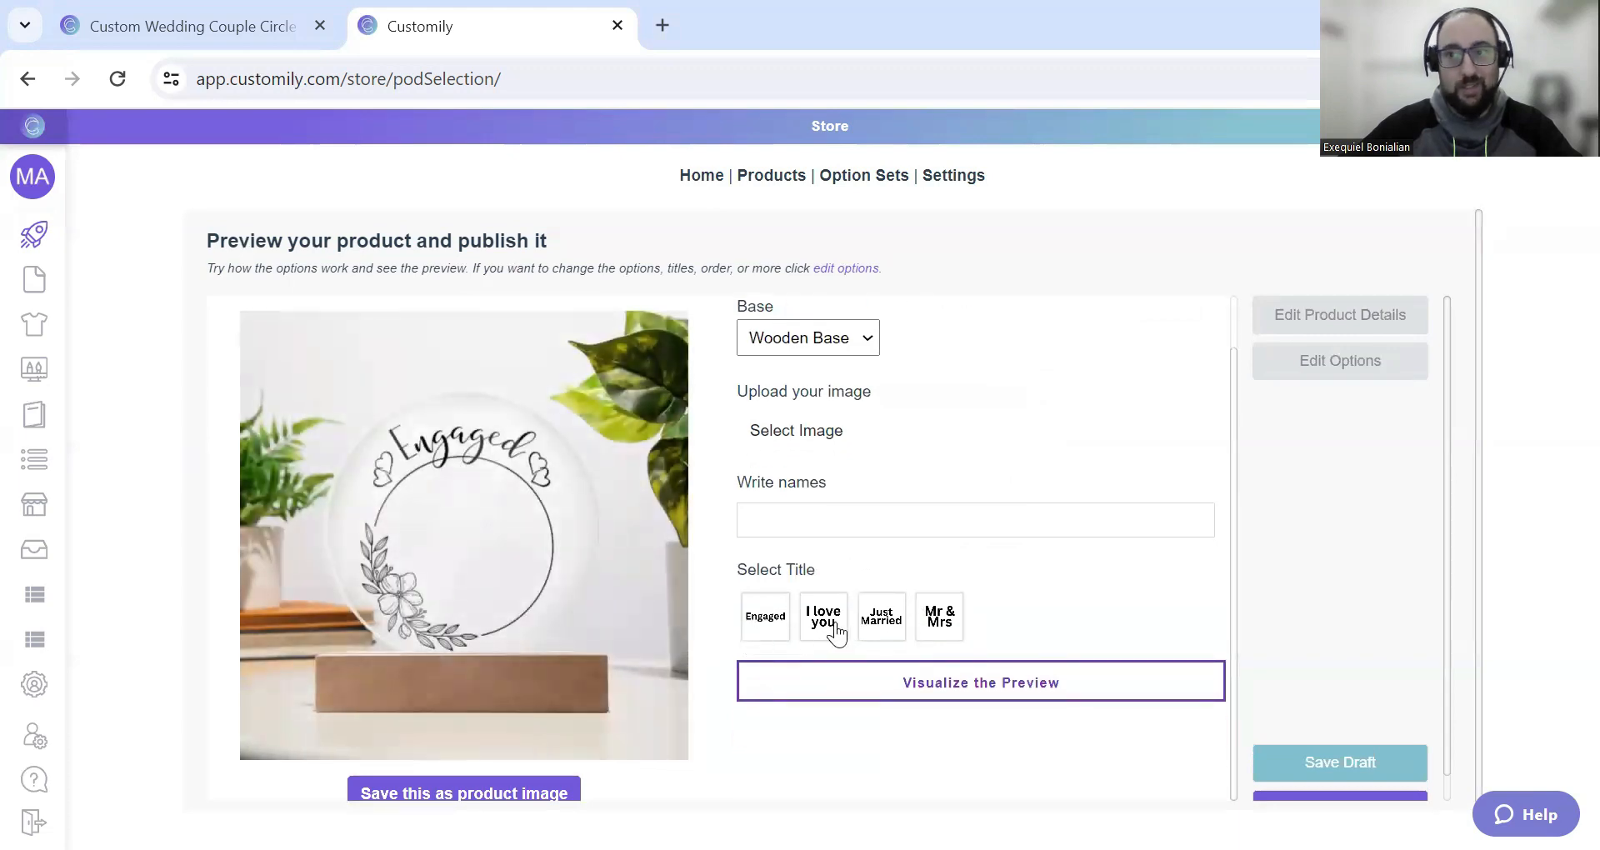
scroll(929, 539, "up", 1)
left_click(833, 583)
left_click(917, 637)
left_click(794, 486)
scroll(567, 489, "down", 5)
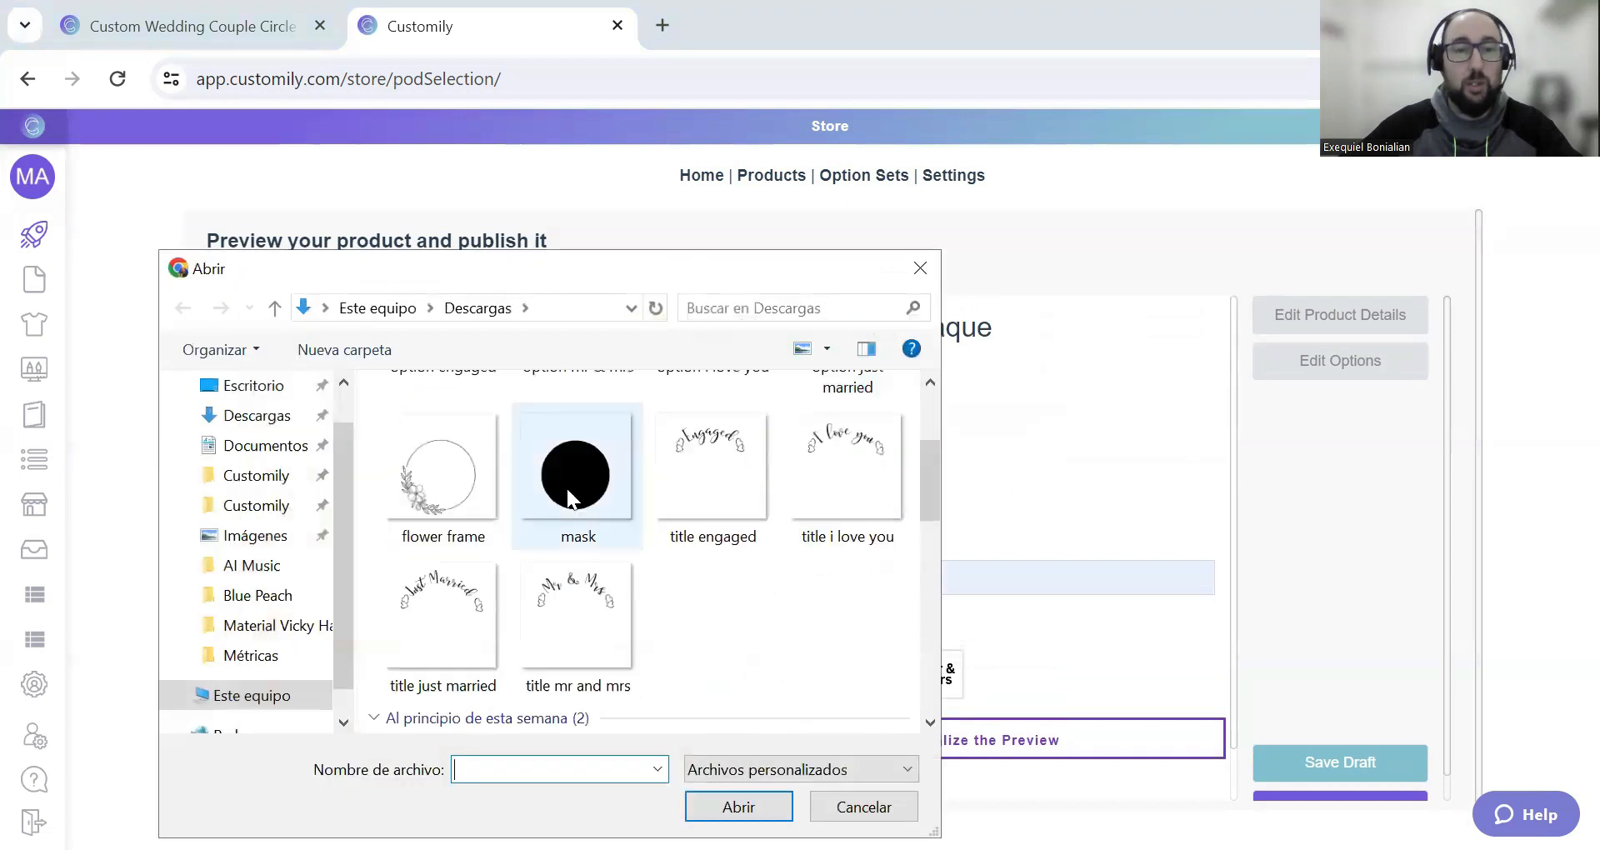
left_click(471, 612)
left_click(781, 807)
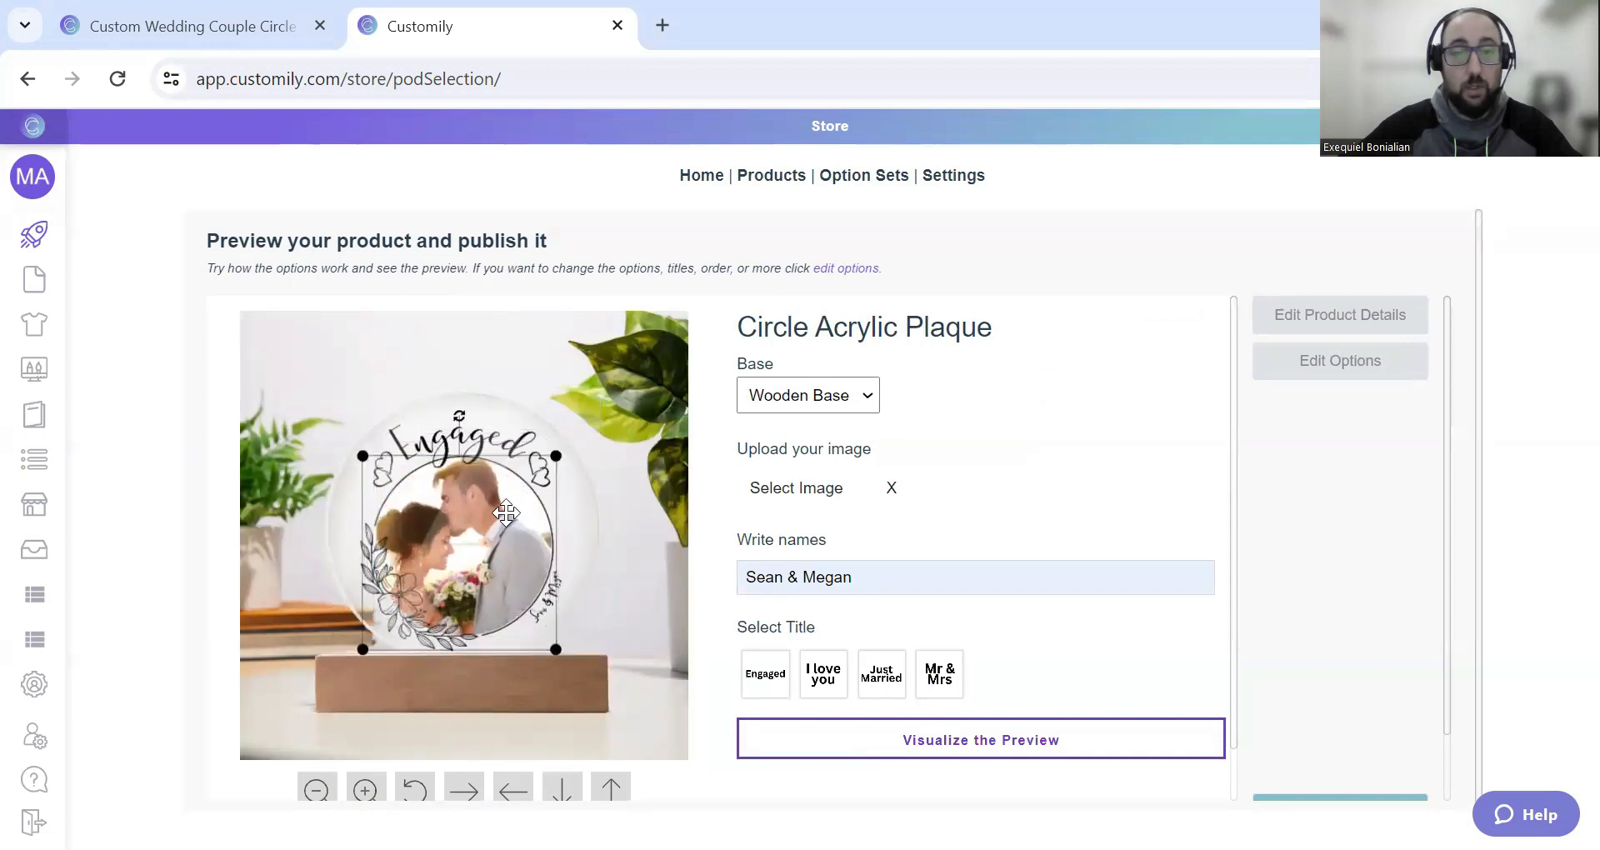
- Visualize the plaque preview with the "I love you" title and save this preview as the product image
scroll(917, 500, "down", 2)
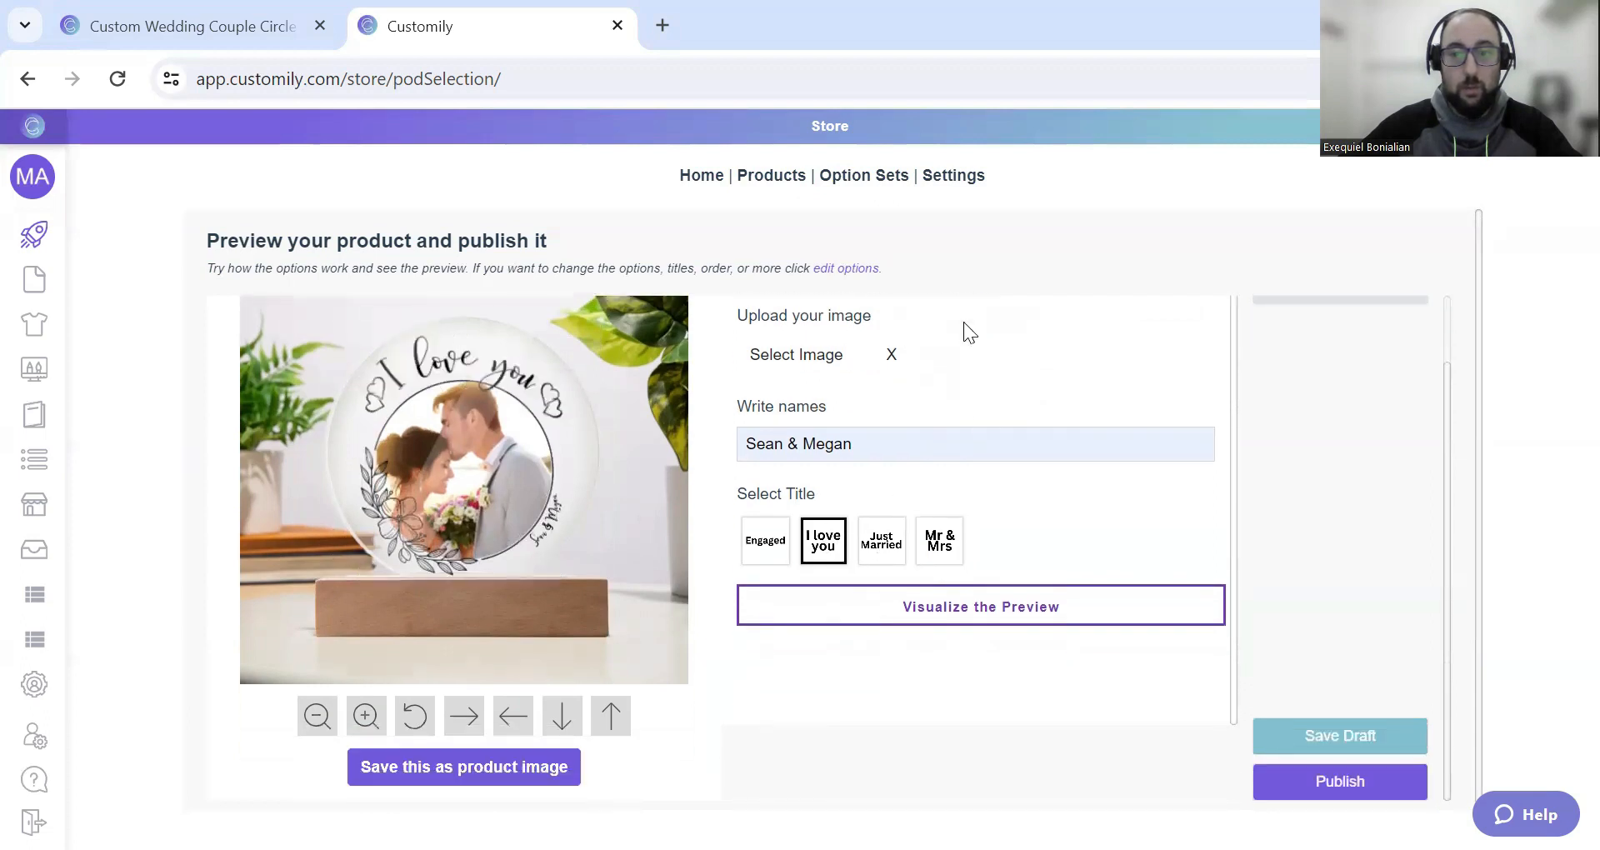
left_click(1034, 615)
left_click(1108, 187)
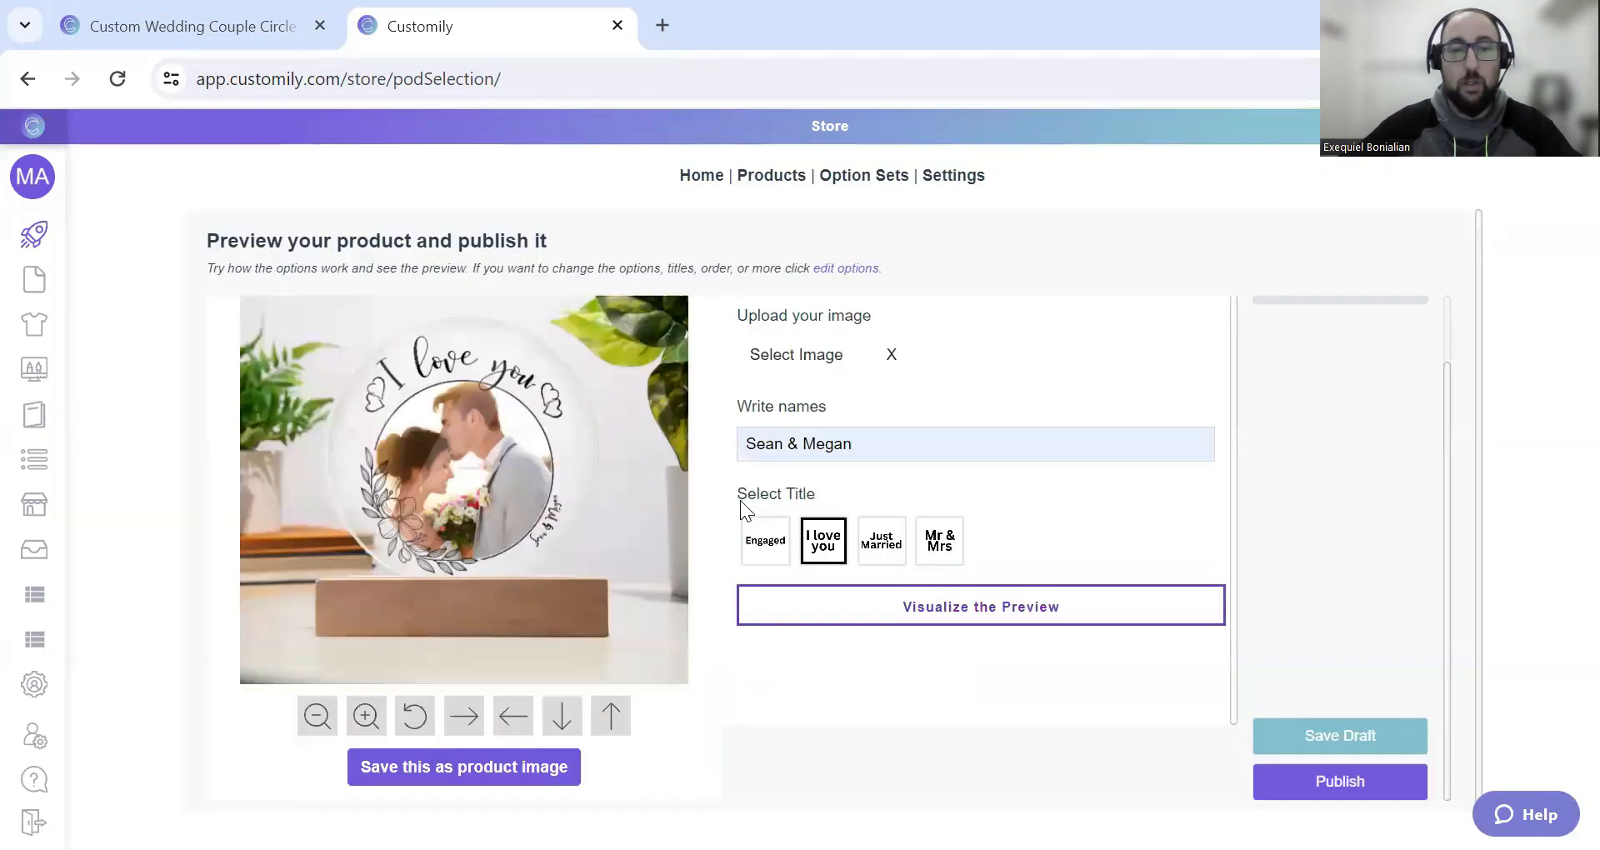
left_click(494, 774)
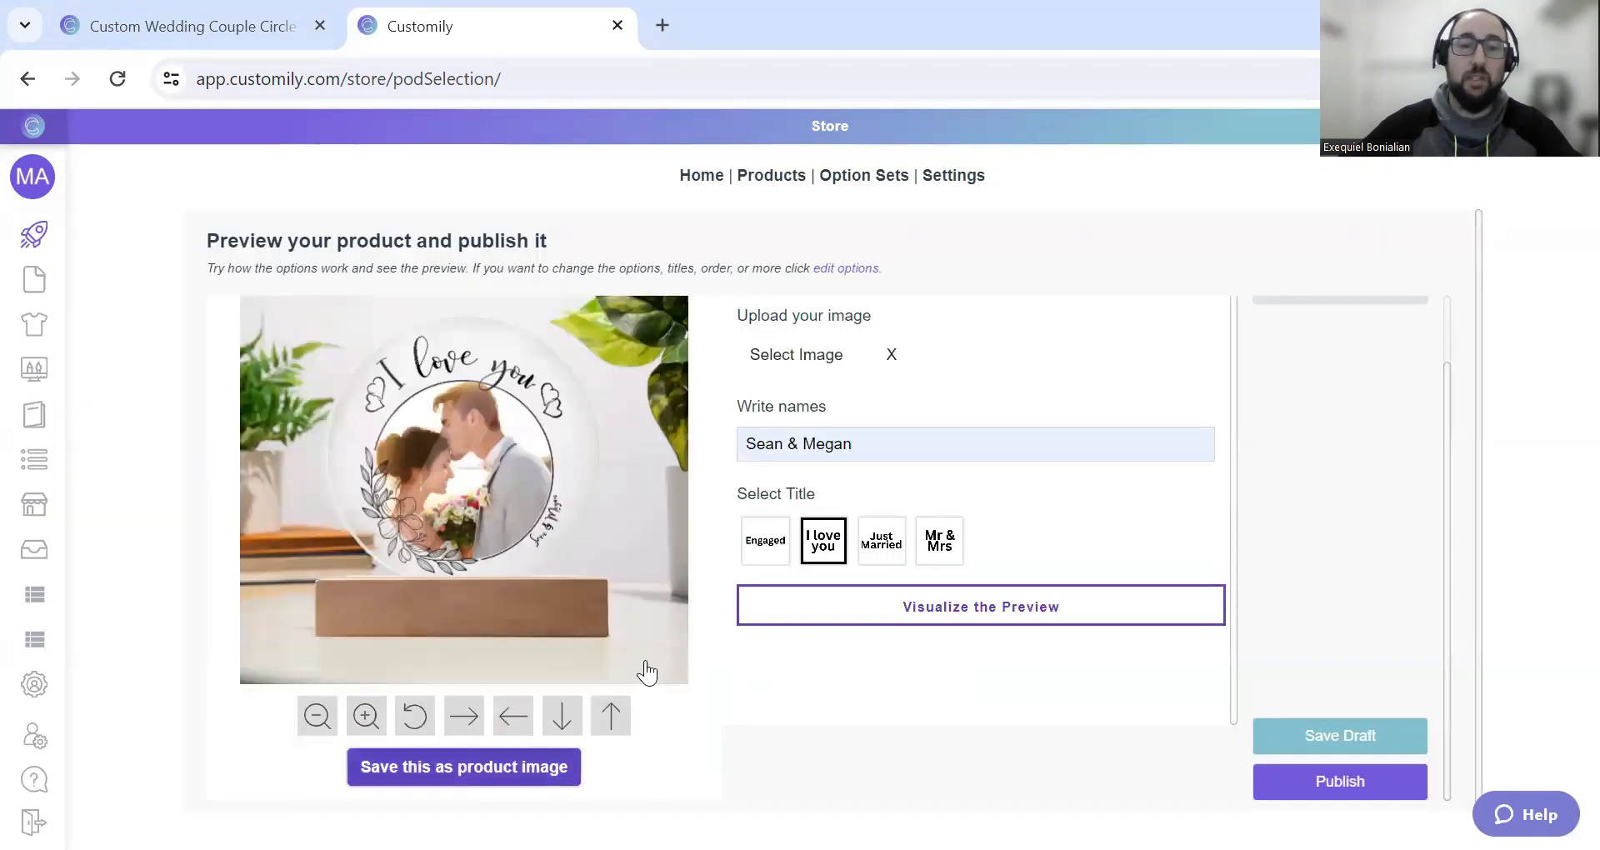